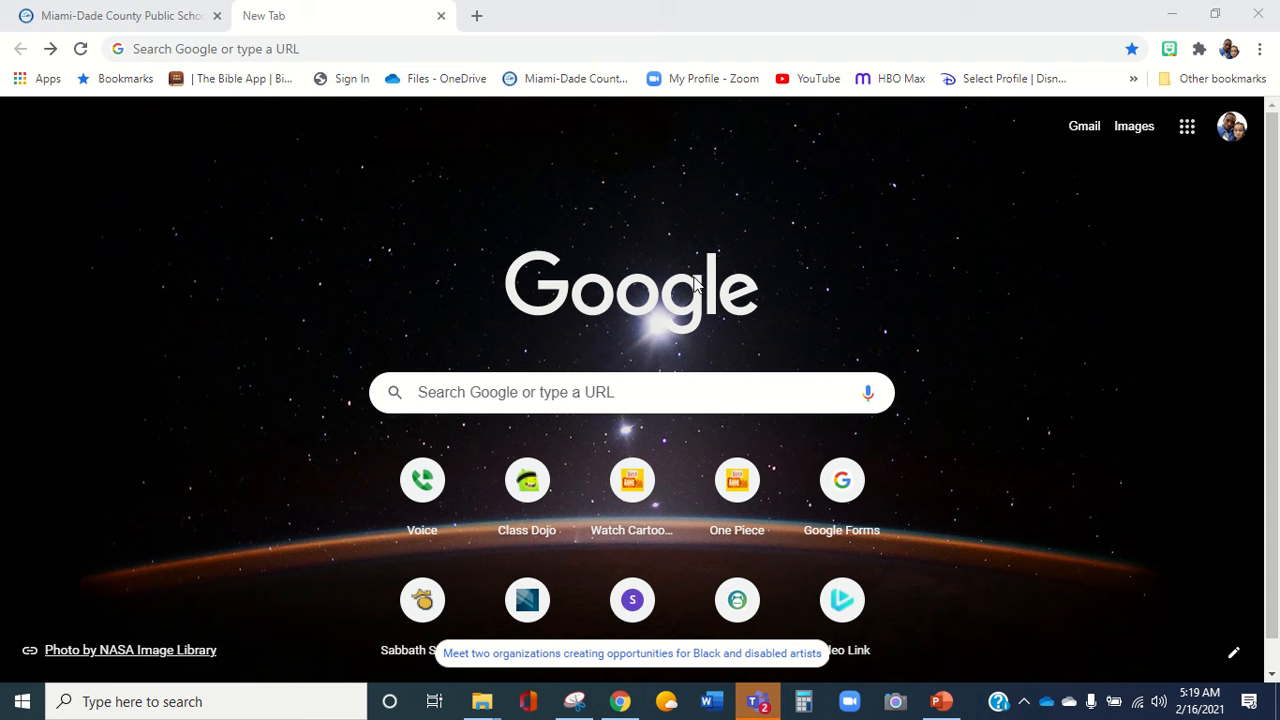
Go to Google Sheets and open the Student Data spreadsheet.
left_click(1189, 131)
left_click(1017, 295)
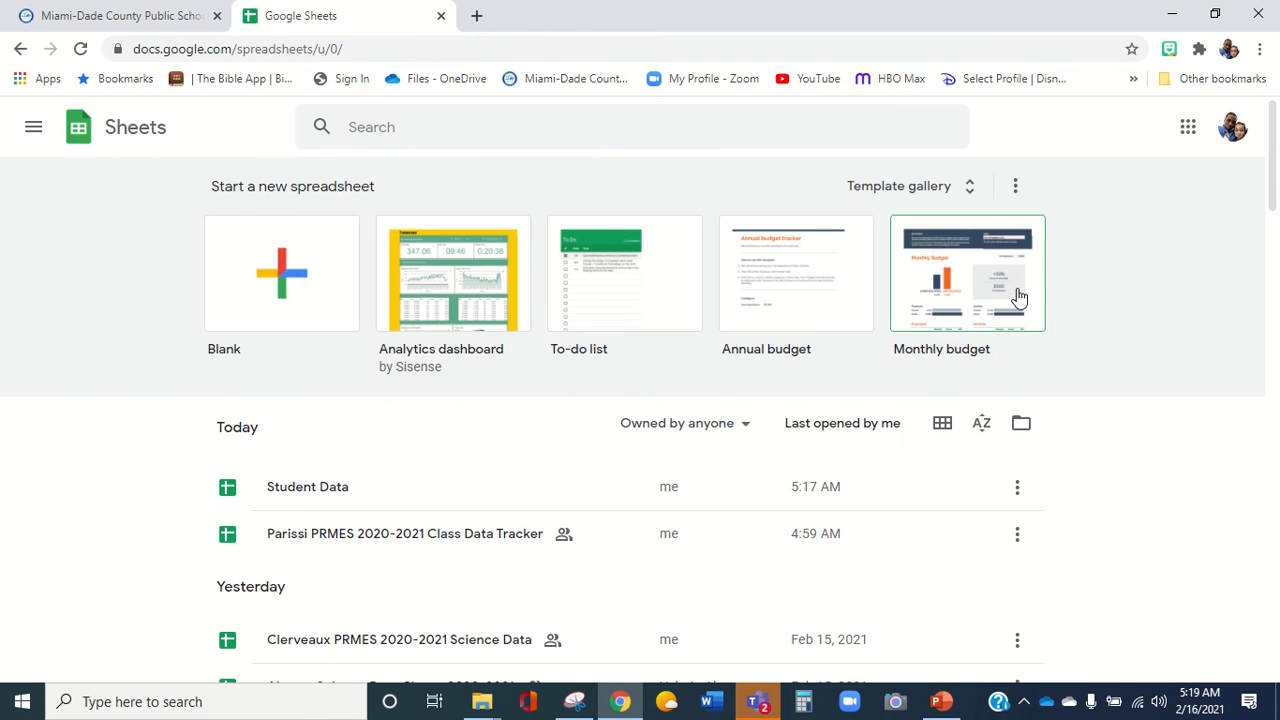
left_click(307, 497)
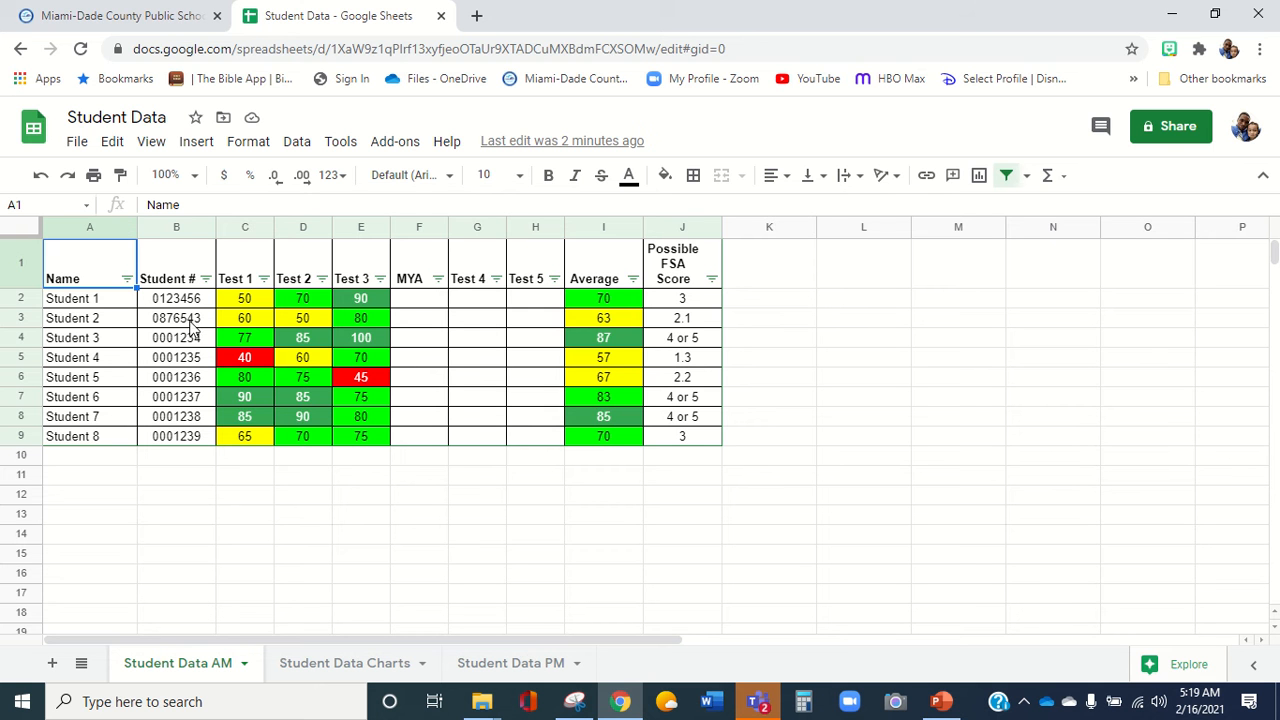
Check which number format is applied to the student numbers in B2:B9 of the Student Data AM sheet.
left_click_drag(168, 298, 166, 440)
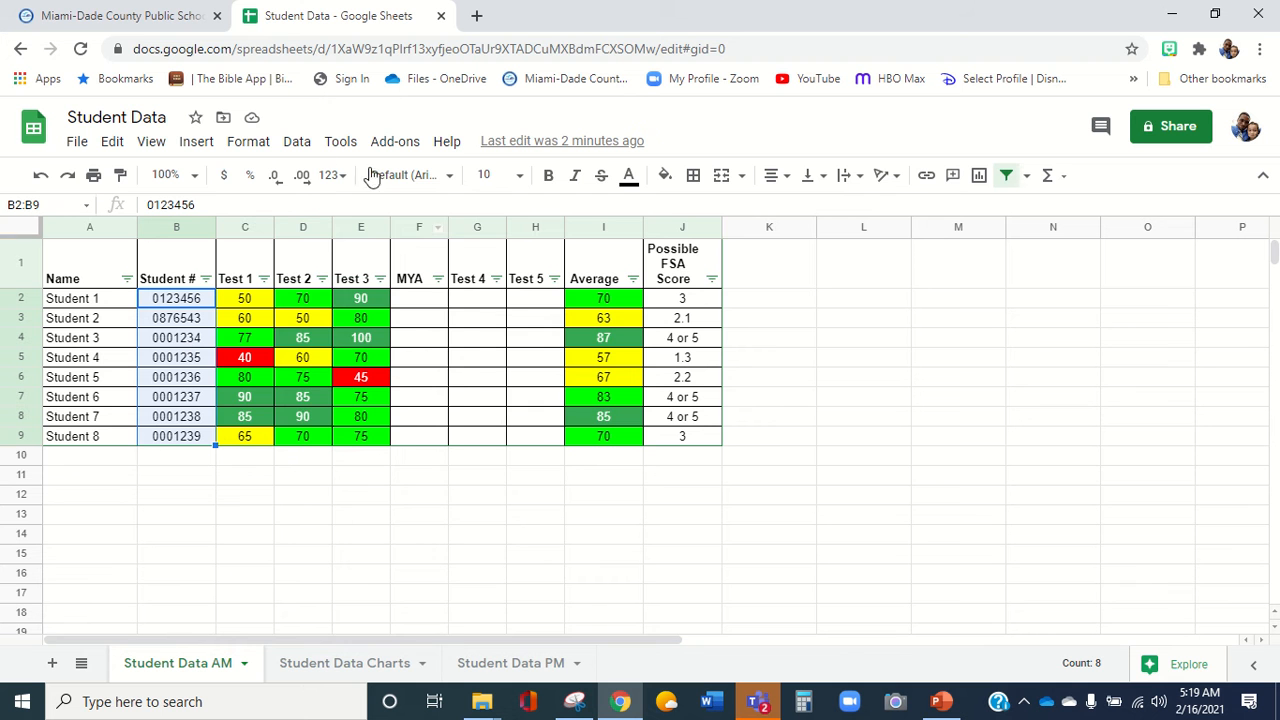
left_click(255, 145)
mouse_move(258, 222)
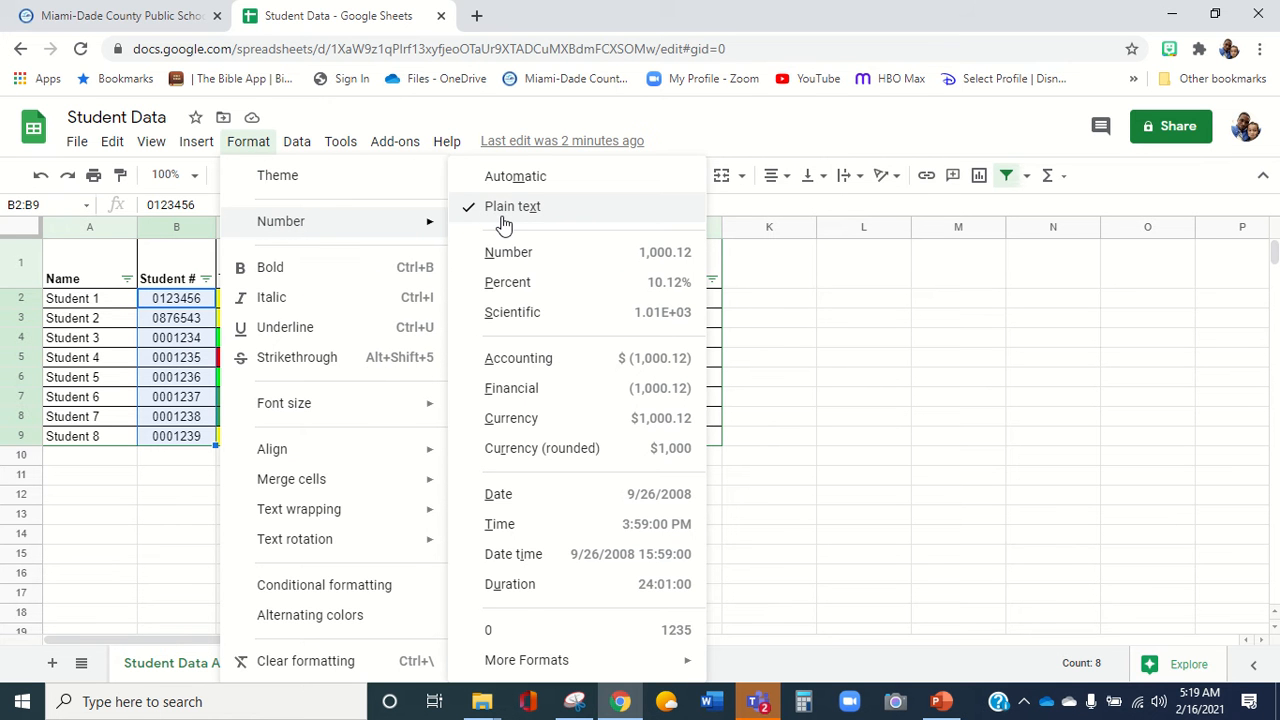
left_click(168, 518)
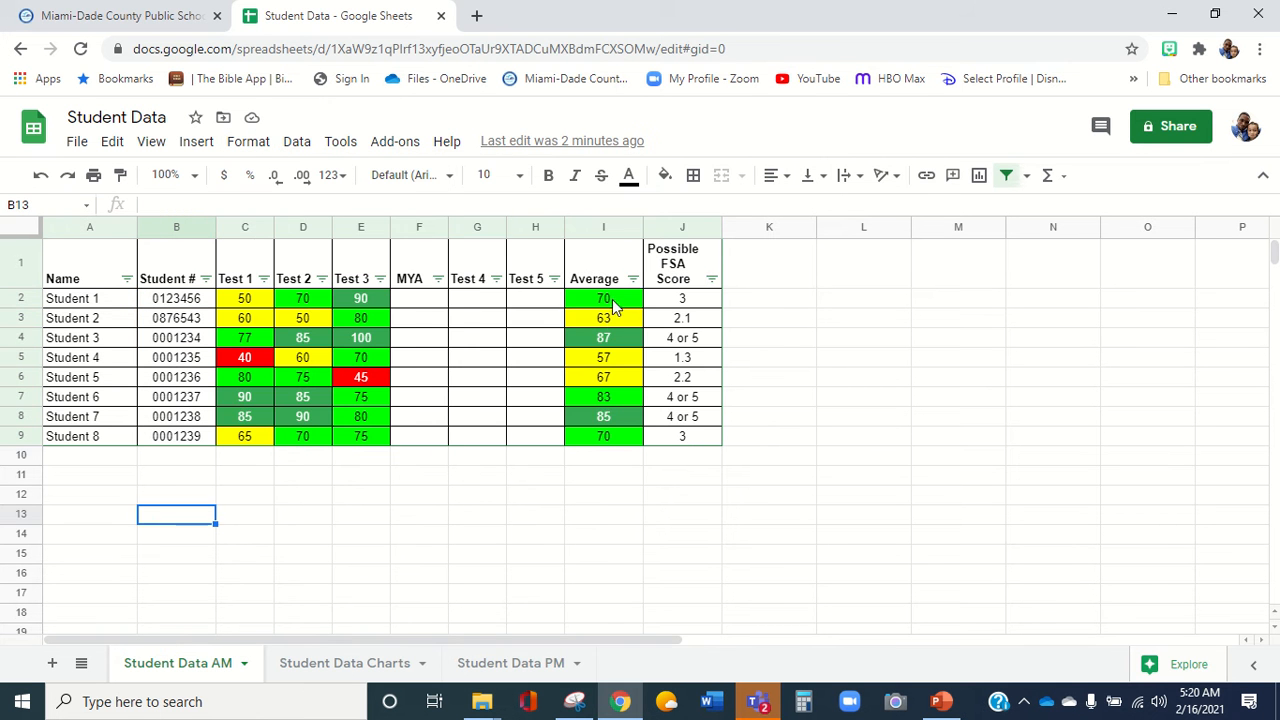
Check which number format is applied to the Average values in I2:I9.
left_click_drag(612, 299, 596, 434)
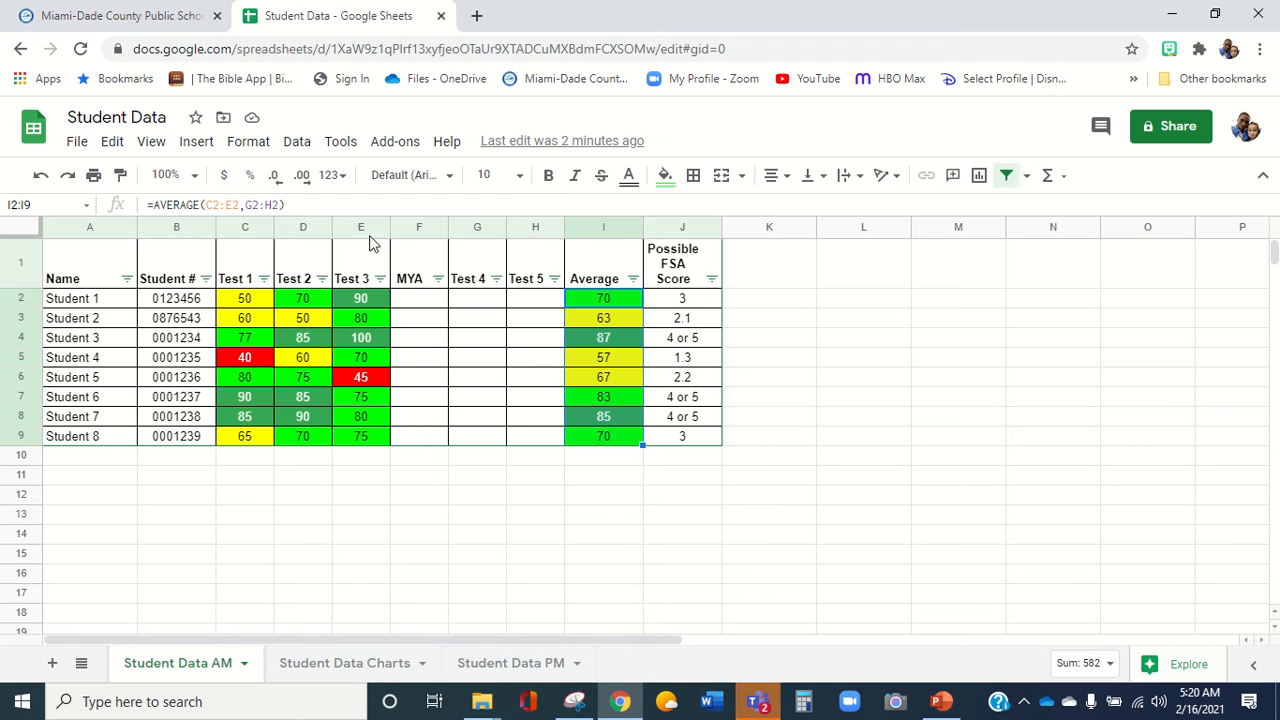
left_click(240, 145)
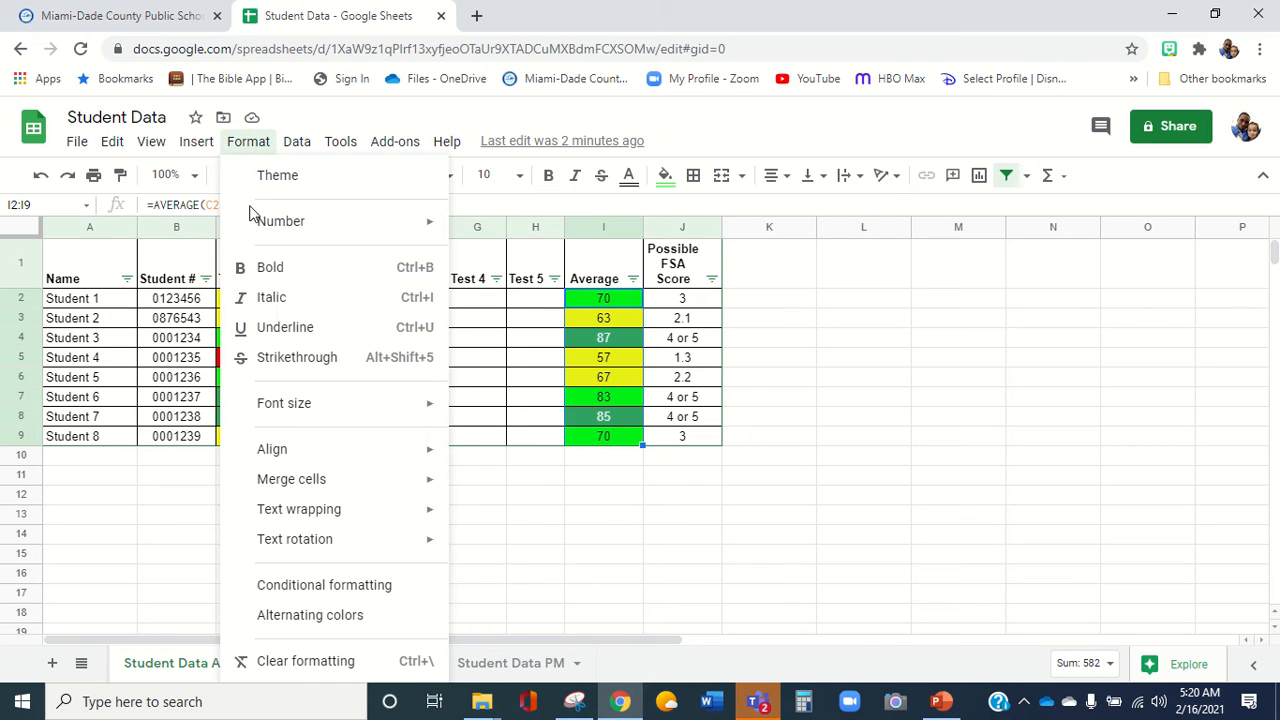
mouse_move(257, 220)
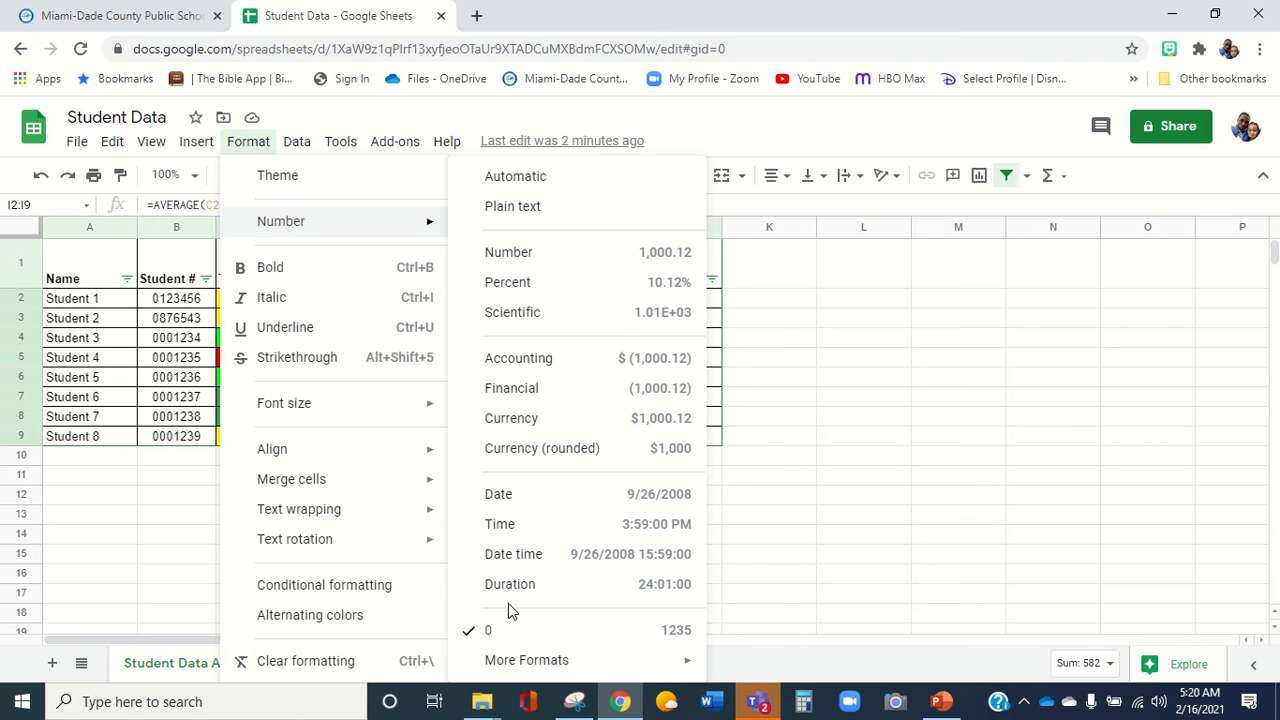
left_click(797, 598)
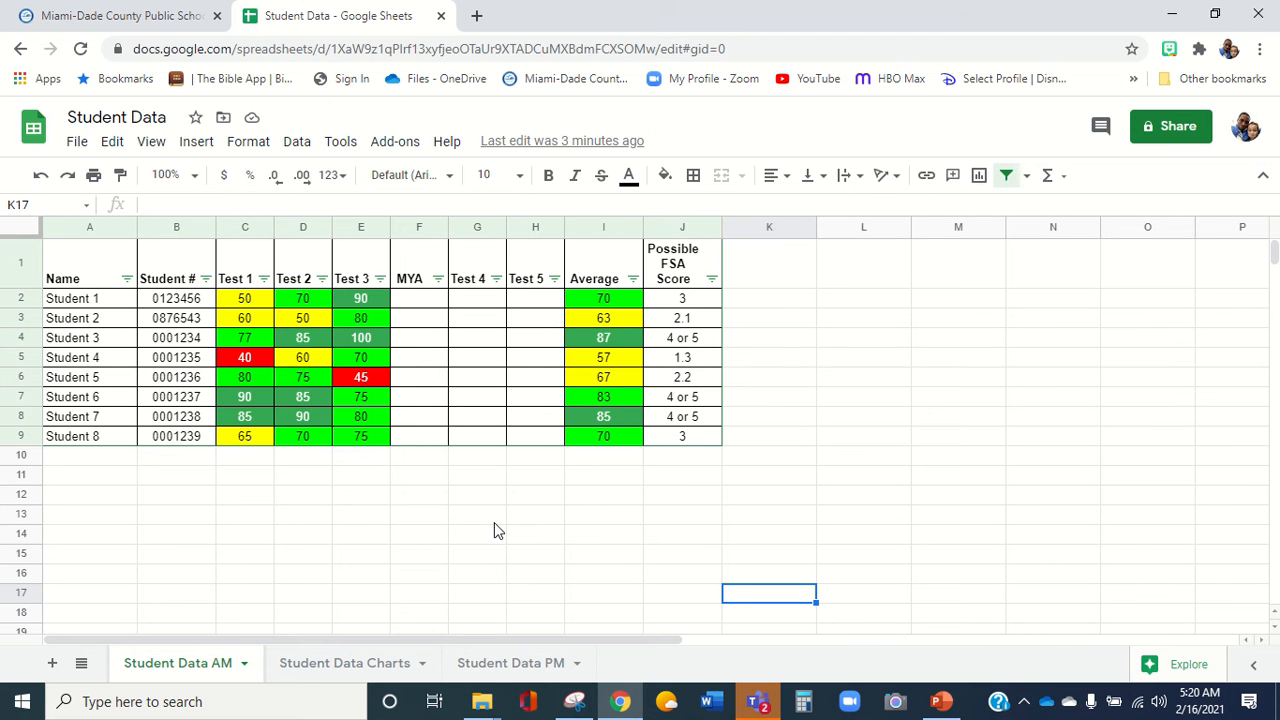
Insert one blank row above Student 4's row.
left_click(20, 360)
right_click(24, 371)
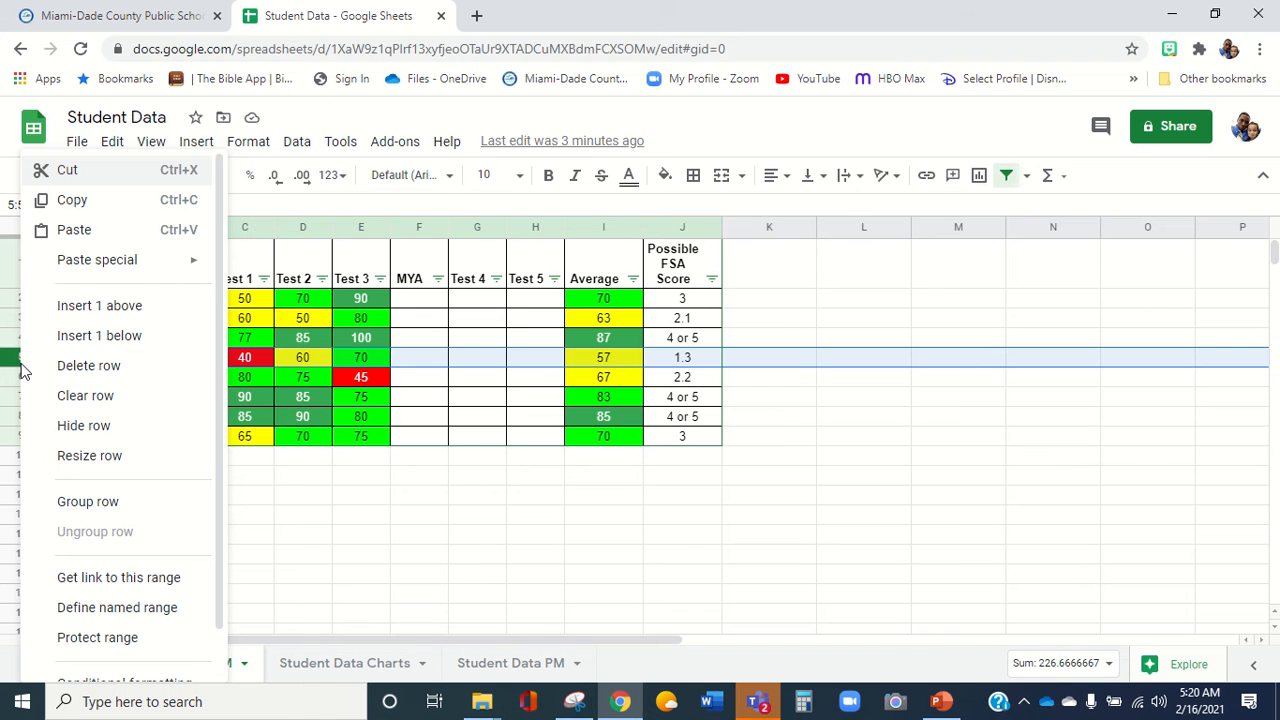
left_click(84, 312)
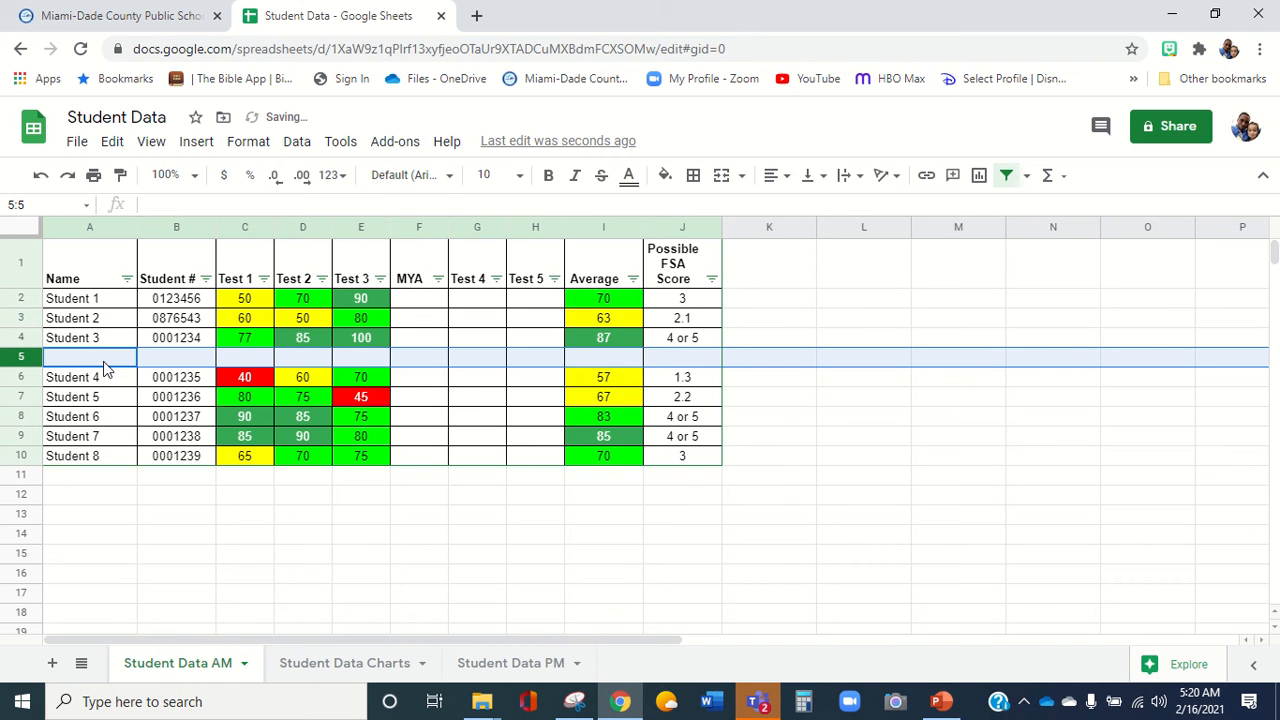
Fill in the blank row 5 with the name "New Student" and the student's ID number.
left_click(104, 362)
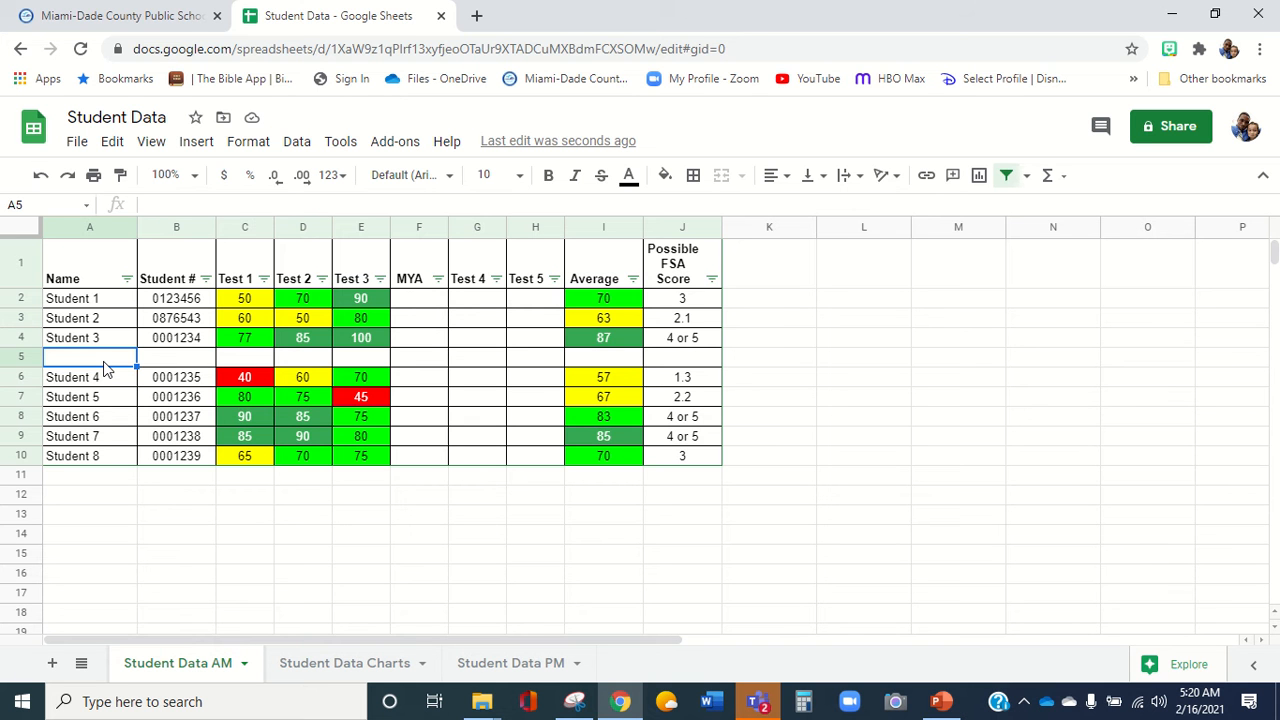
type("New Student")
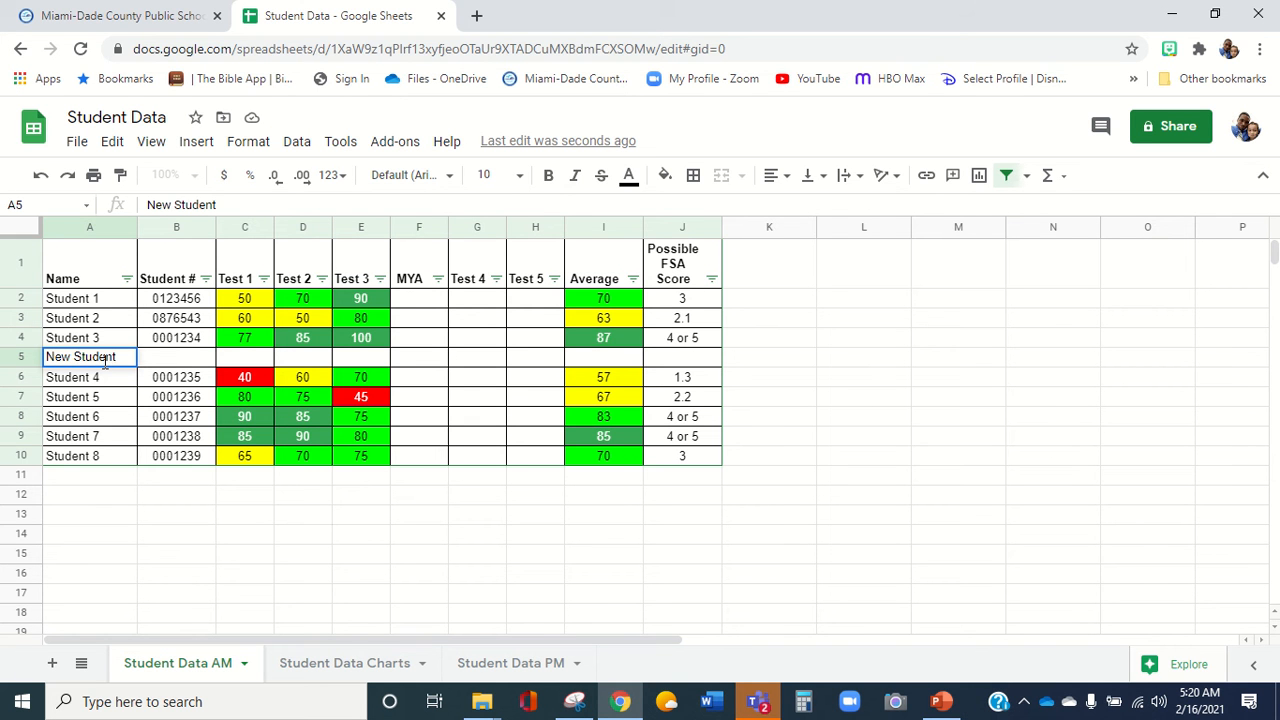
left_click(193, 361)
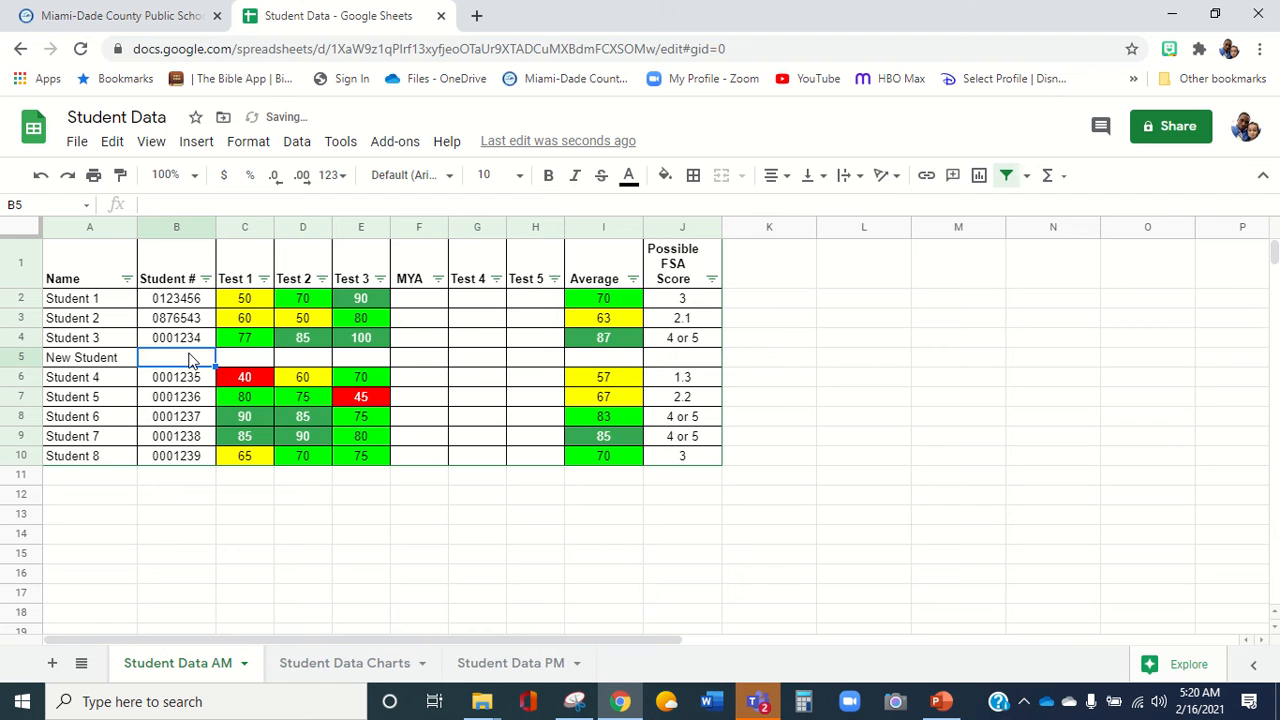
type("0")
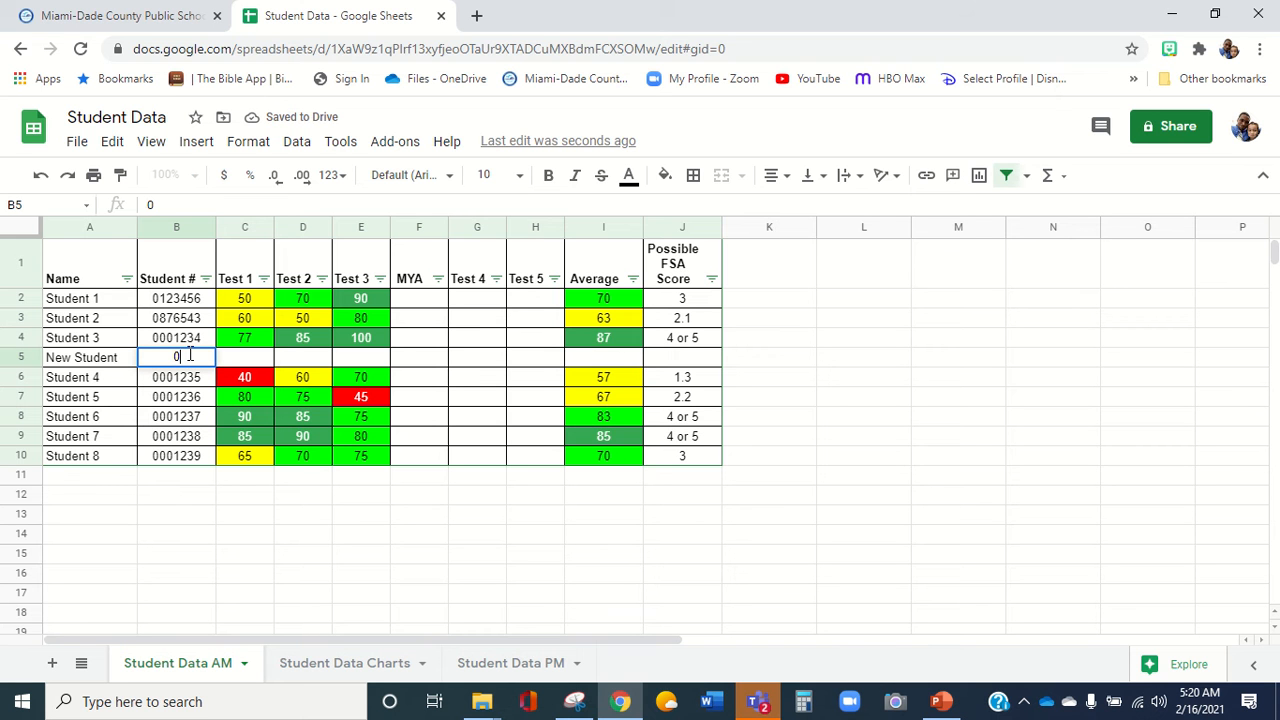
type("987654")
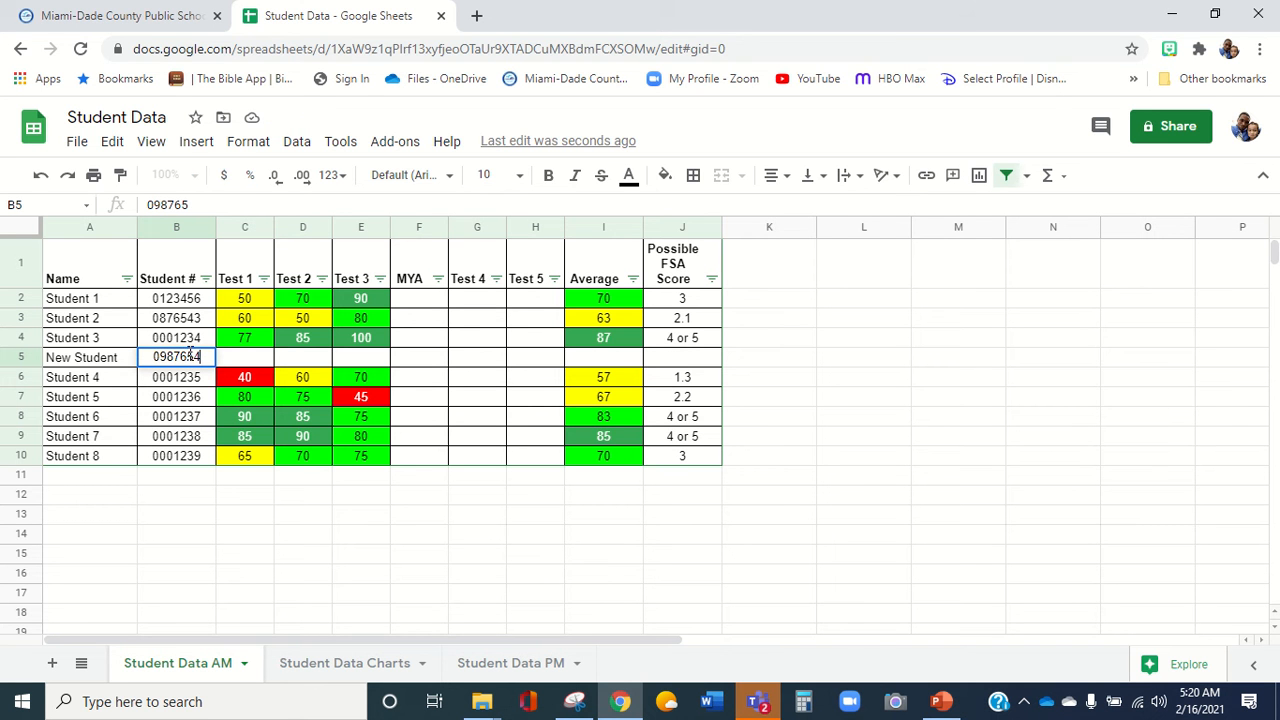
left_click(221, 482)
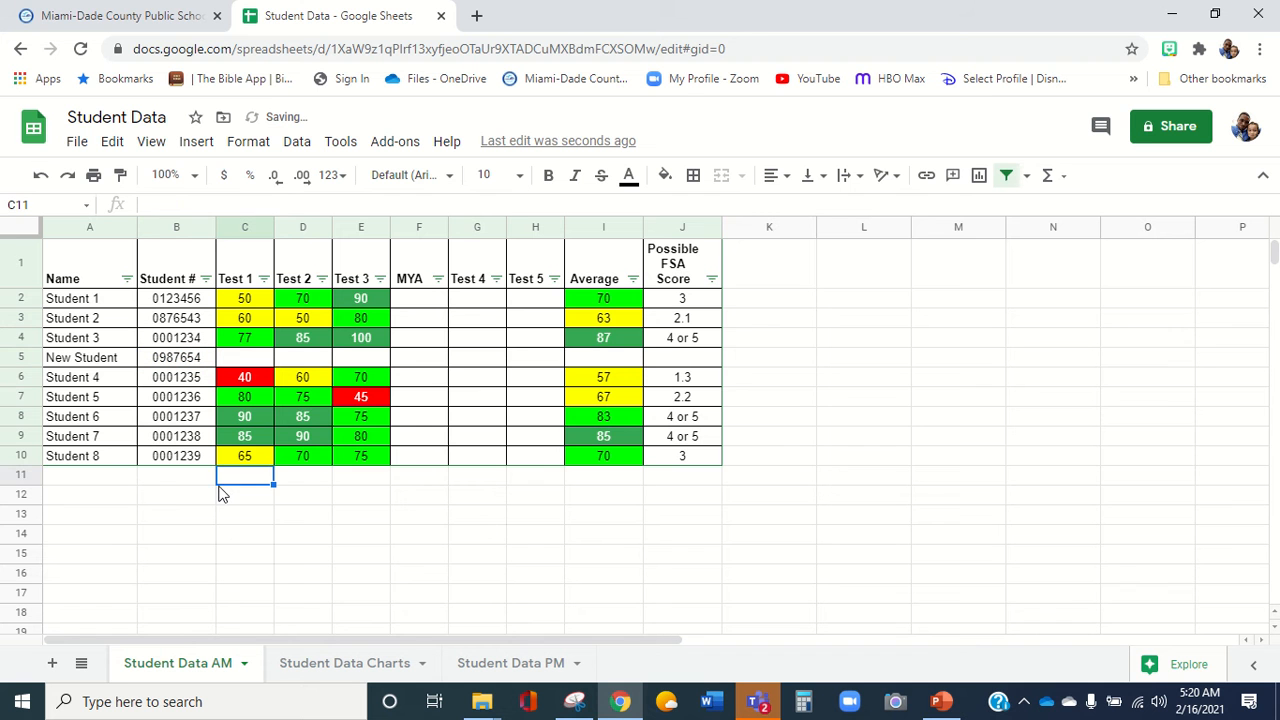
Fill the Average and Possible FSA Score formulas from Student 3's row down to New Student's row, and inspect the Average formula.
left_click_drag(592, 340, 663, 345)
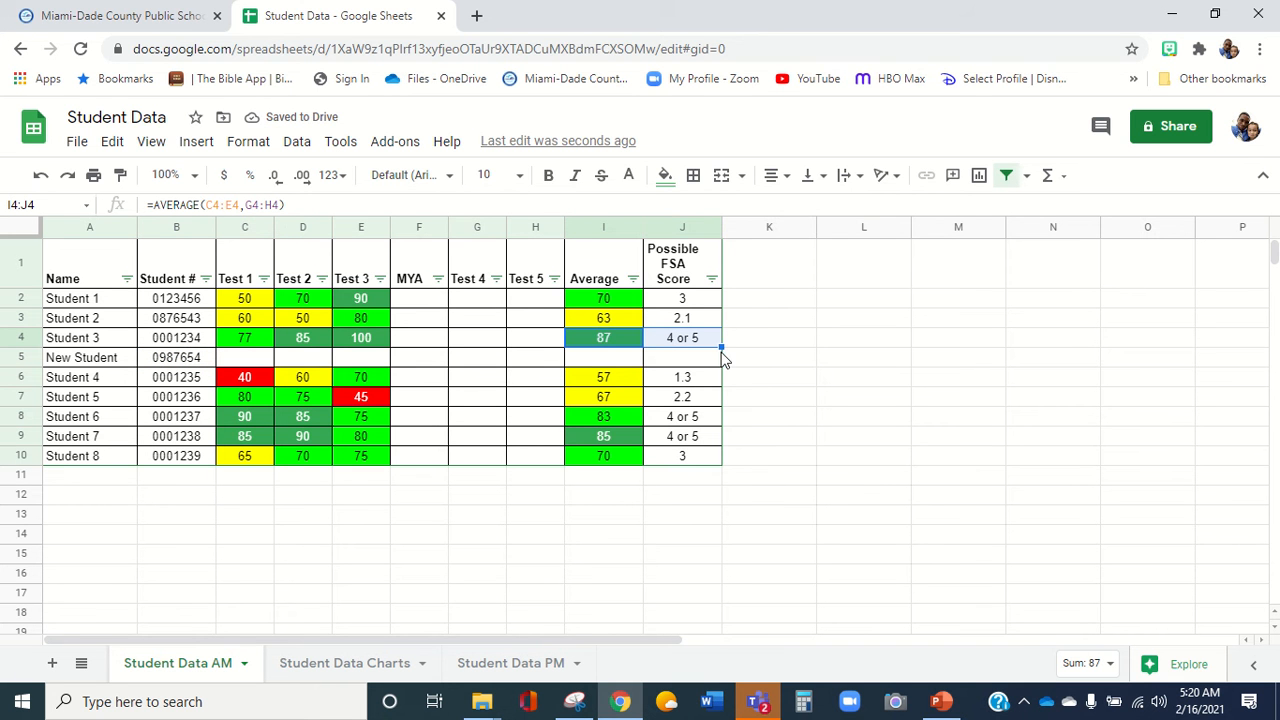
left_click_drag(722, 350, 720, 362)
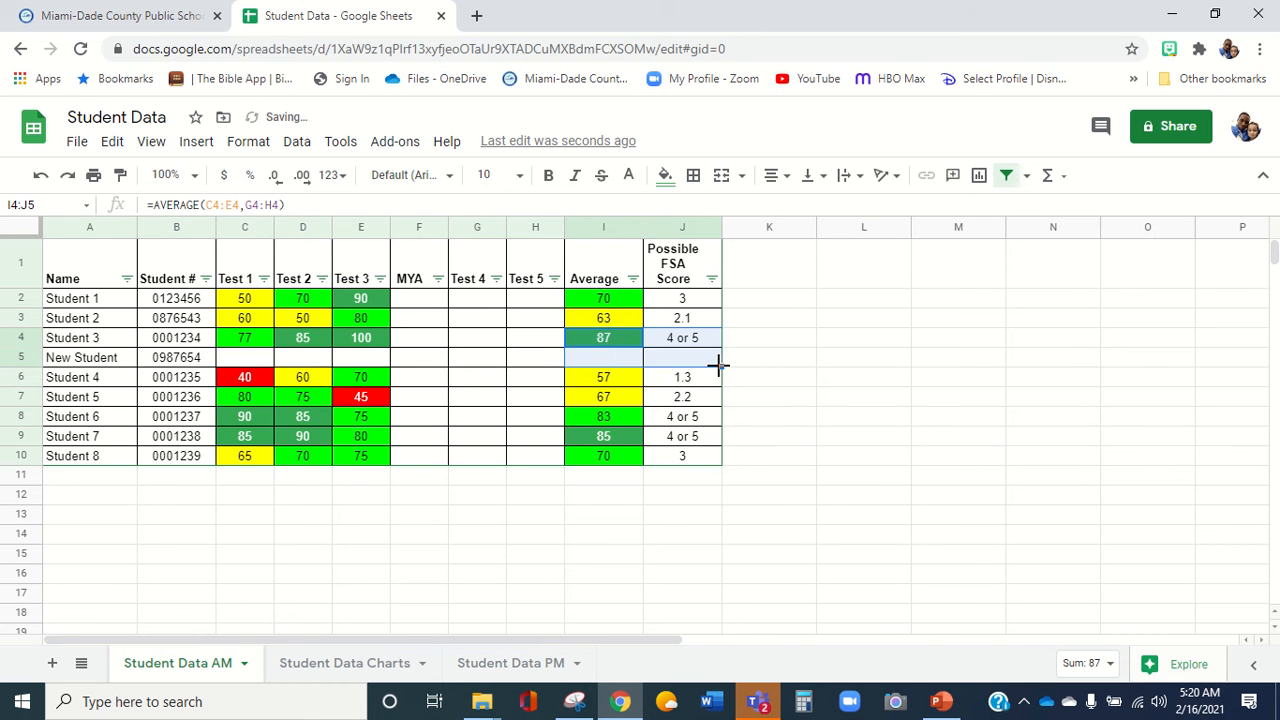
left_click(569, 500)
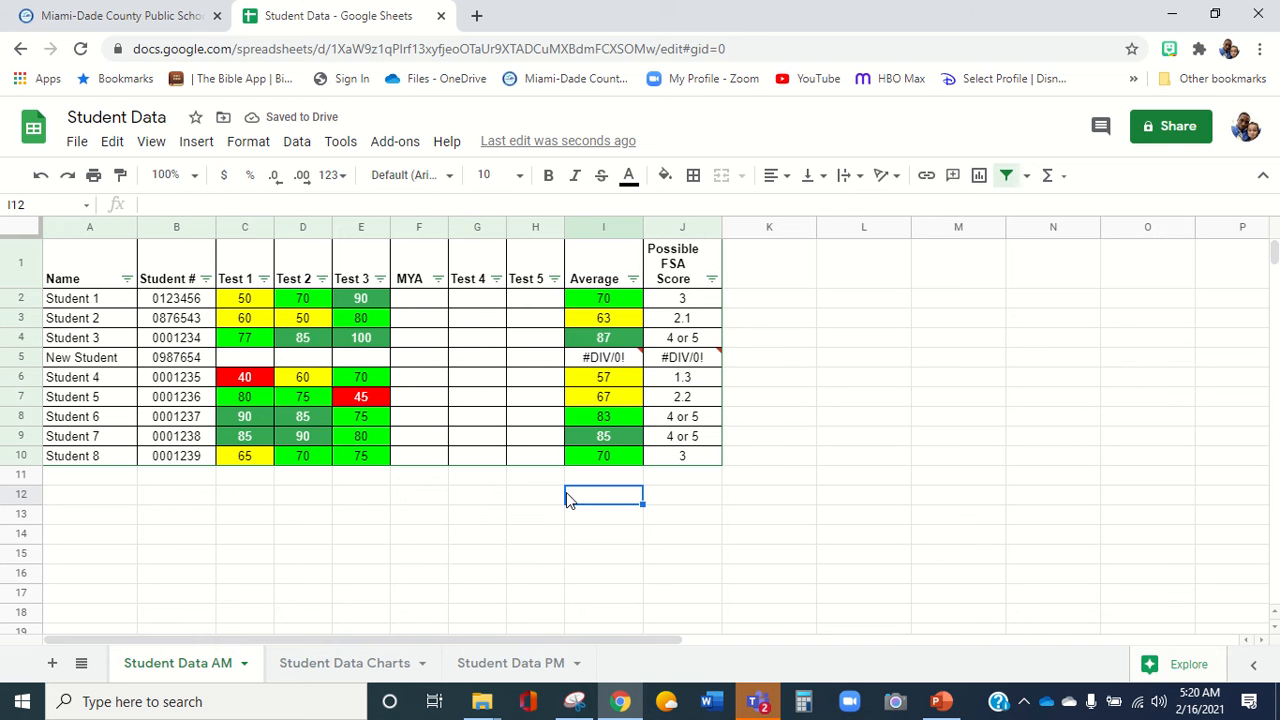
left_click(609, 299)
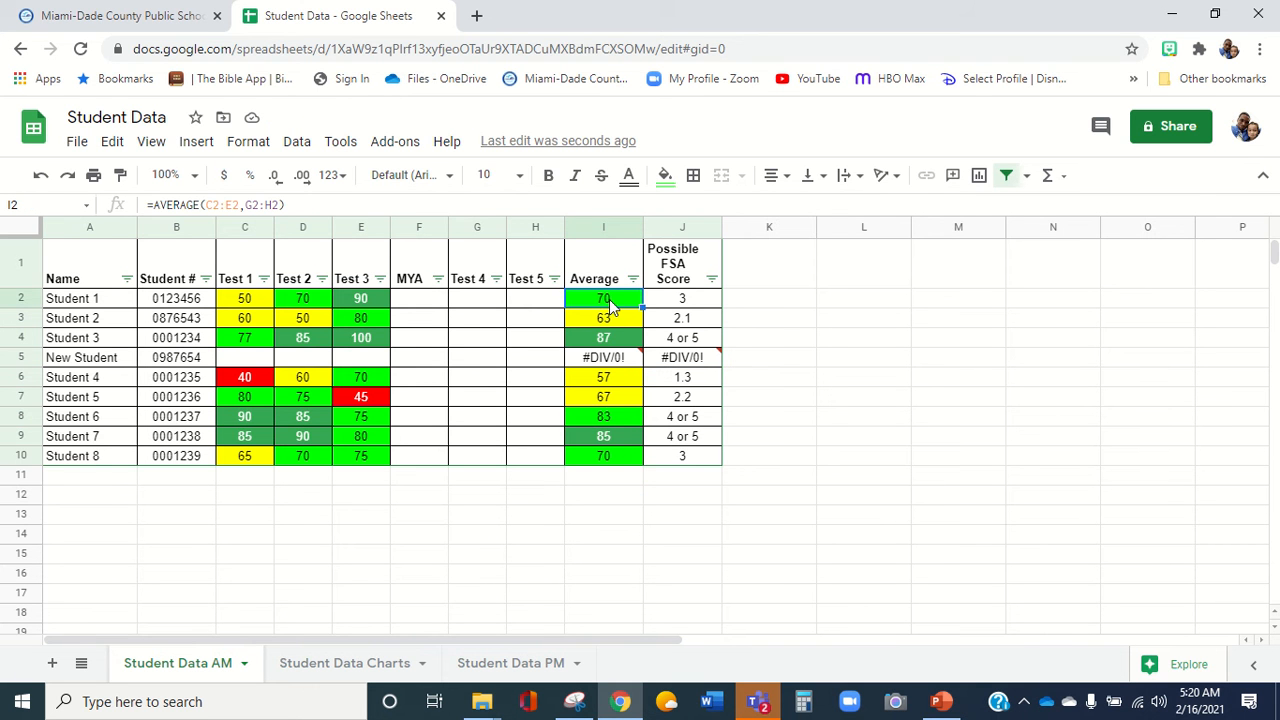
left_click(590, 360)
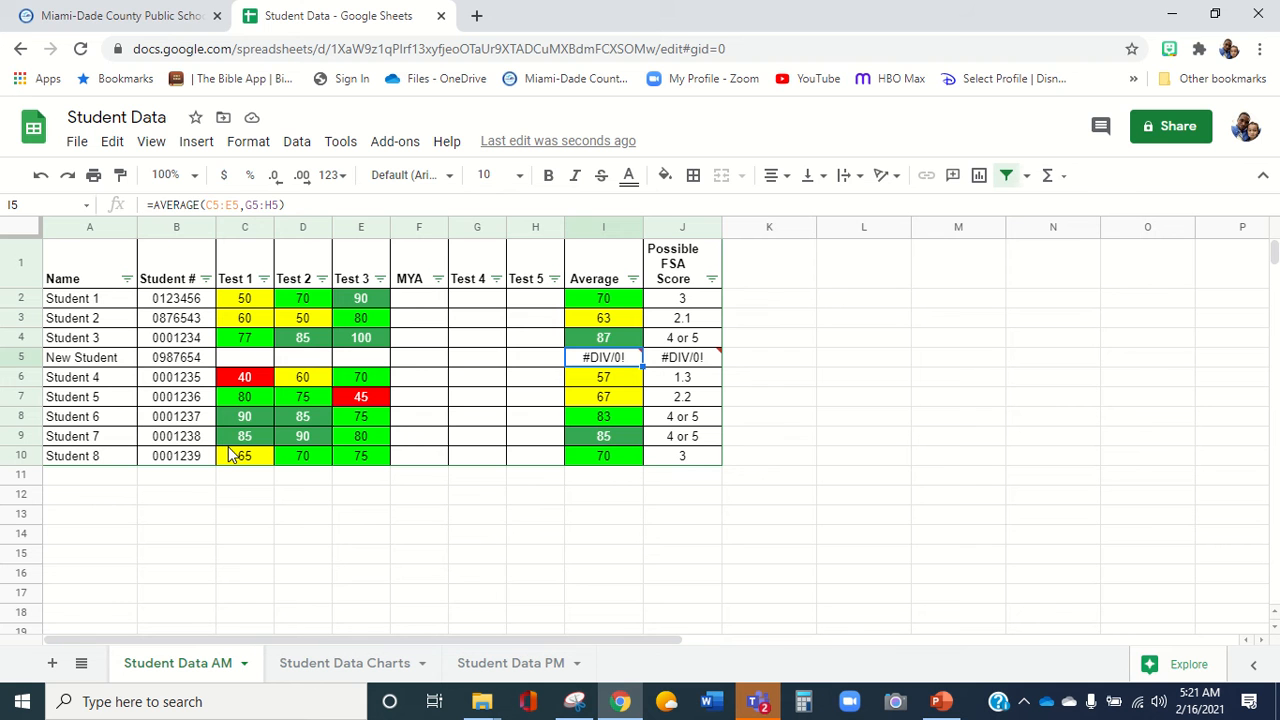
Enter New Student's scores as 90 for Test 1, 70 for Test 2 and 100 for Test 3.
left_click(237, 363)
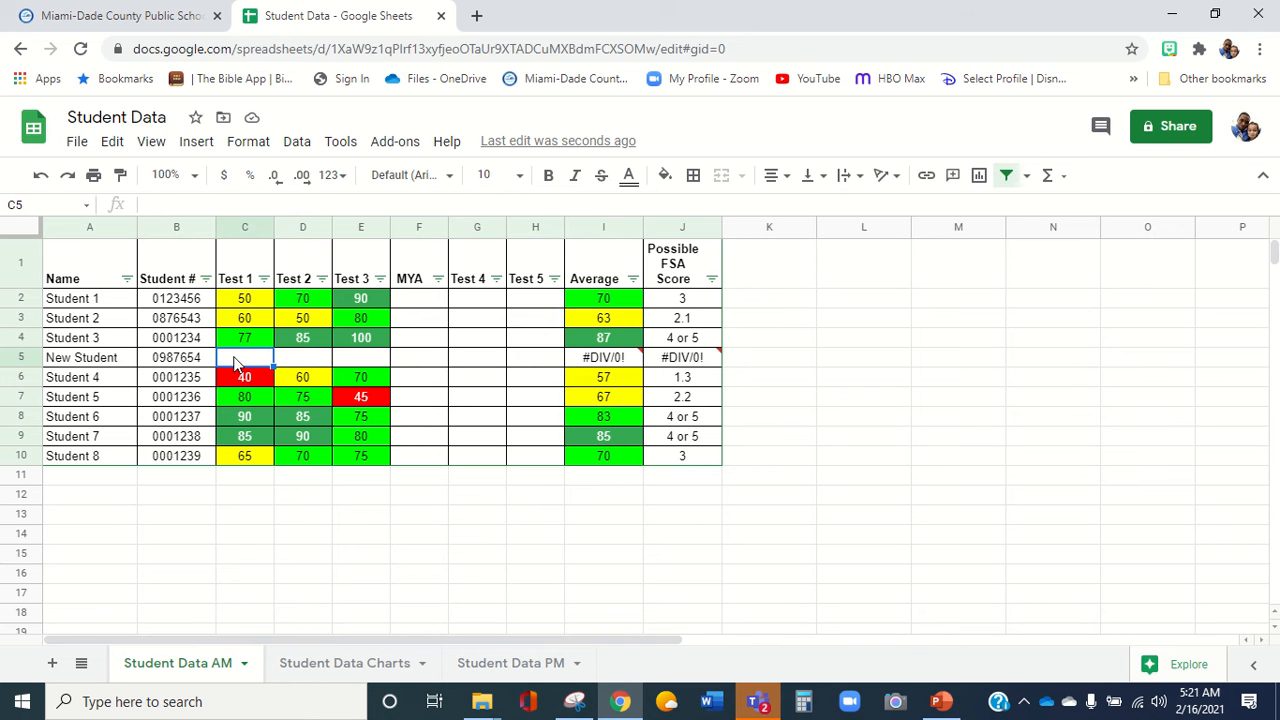
type("90")
key("Tab")
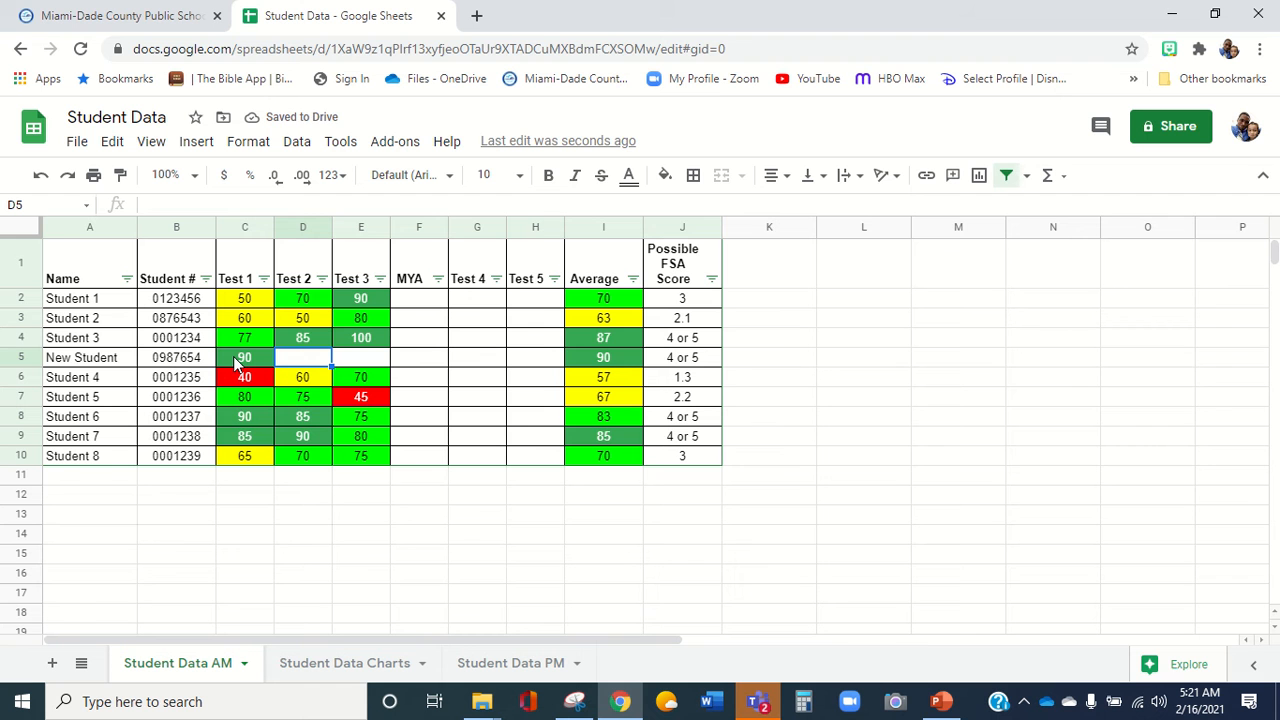
type("70")
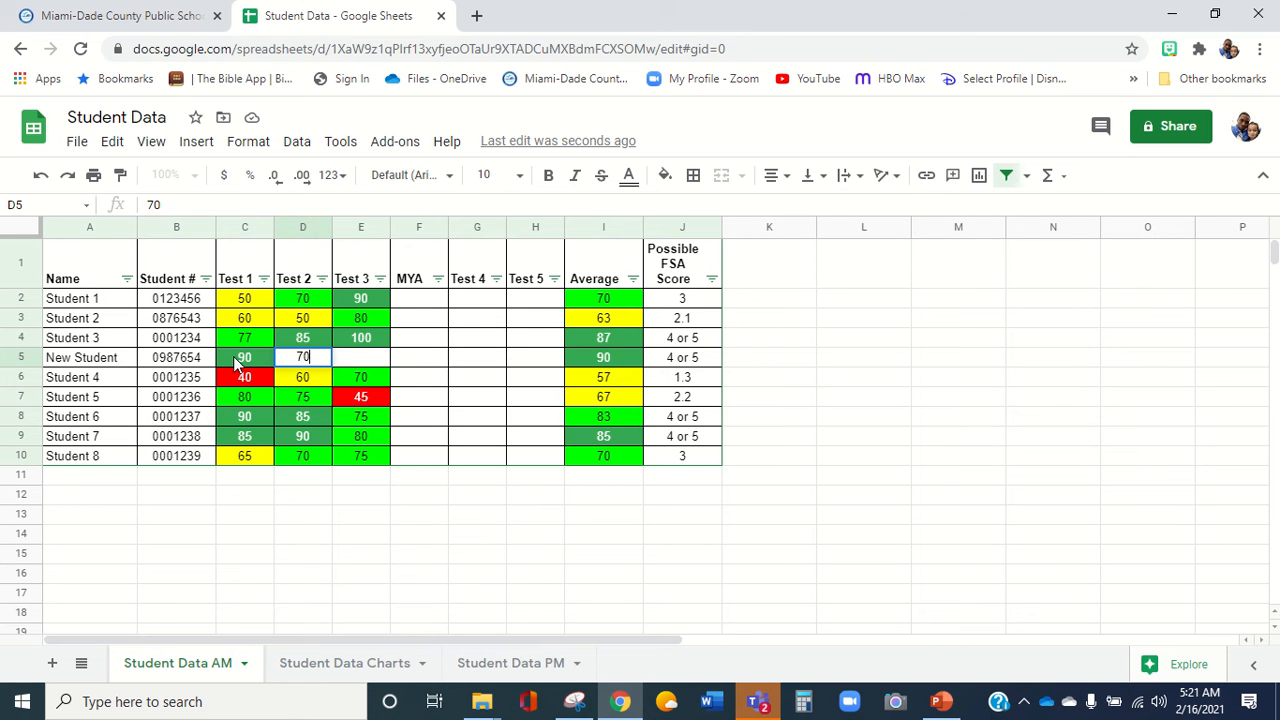
key("Tab")
type("100")
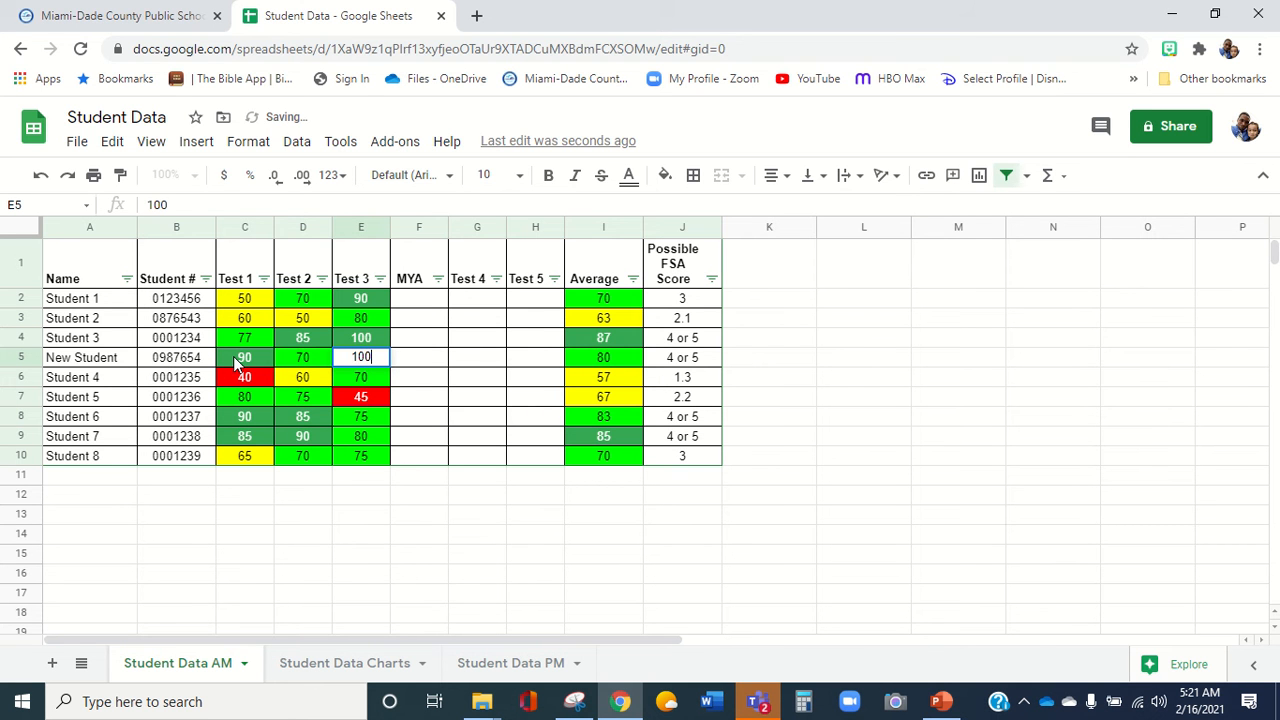
left_click(360, 523)
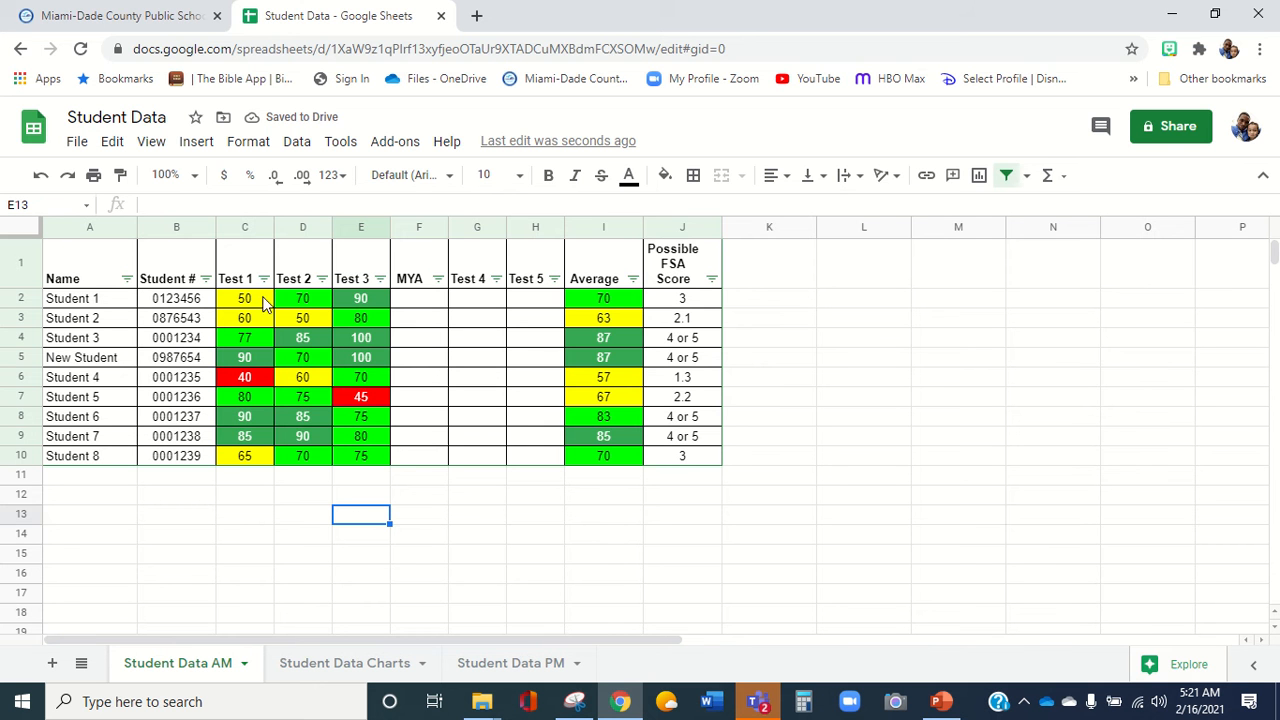
Review the conditional format rules that apply to the test score range C2:H10.
left_click(248, 302)
left_click_drag(248, 302, 540, 474)
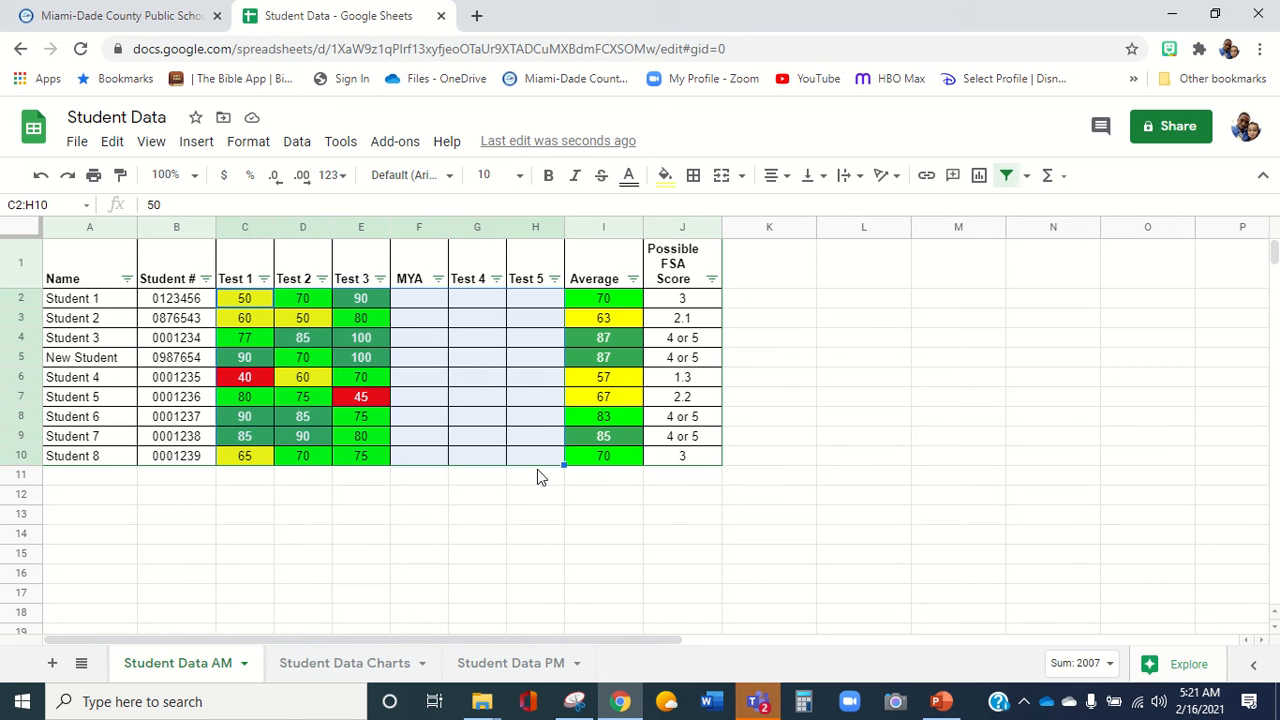
left_click(663, 176)
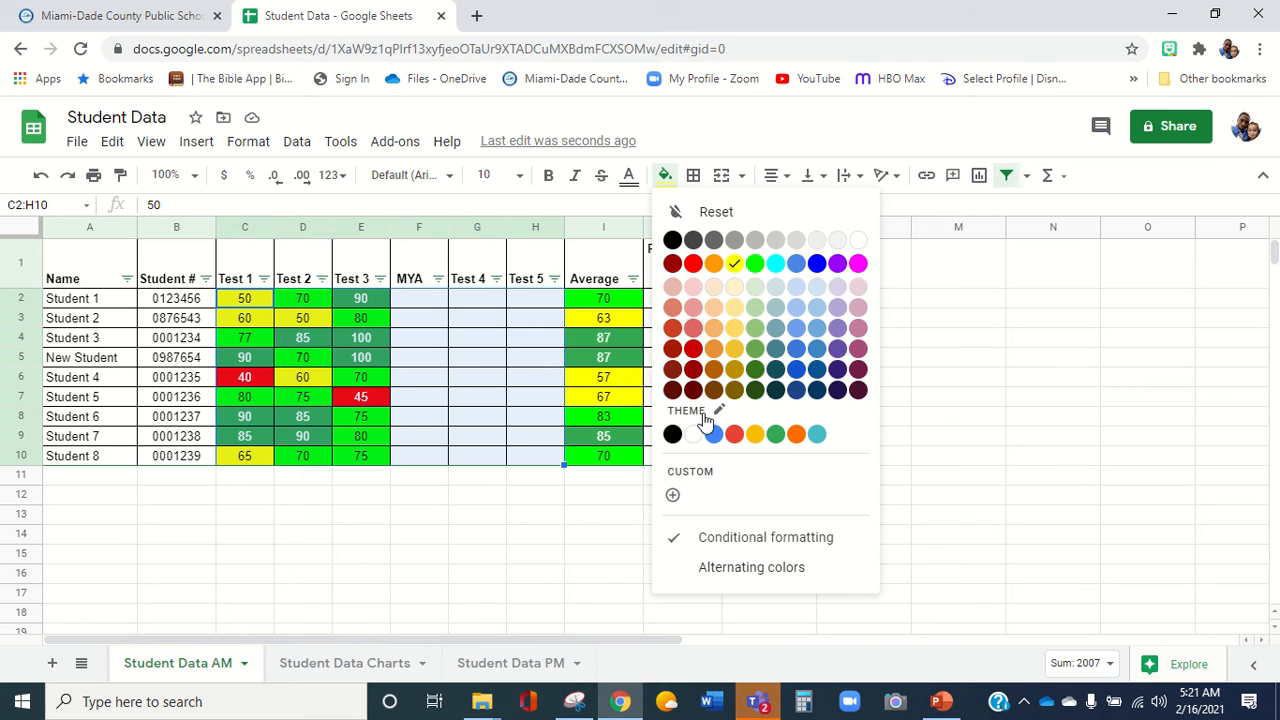
left_click(726, 545)
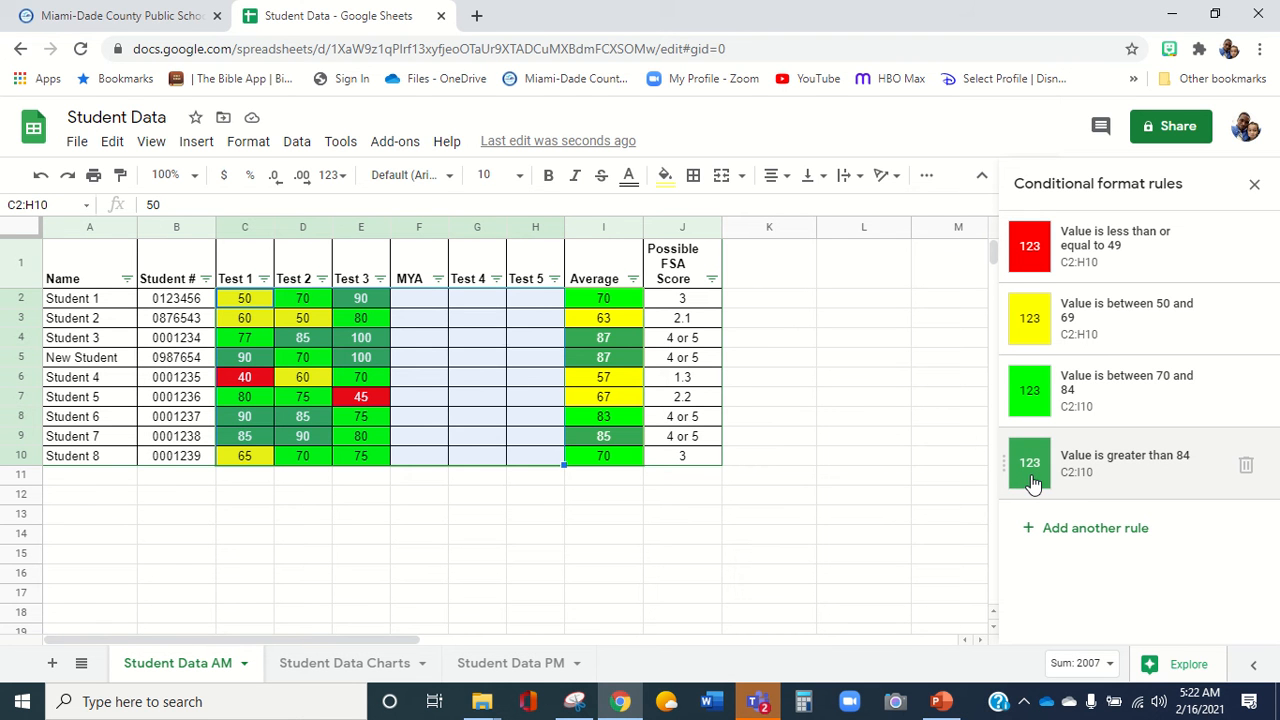
left_click(471, 508)
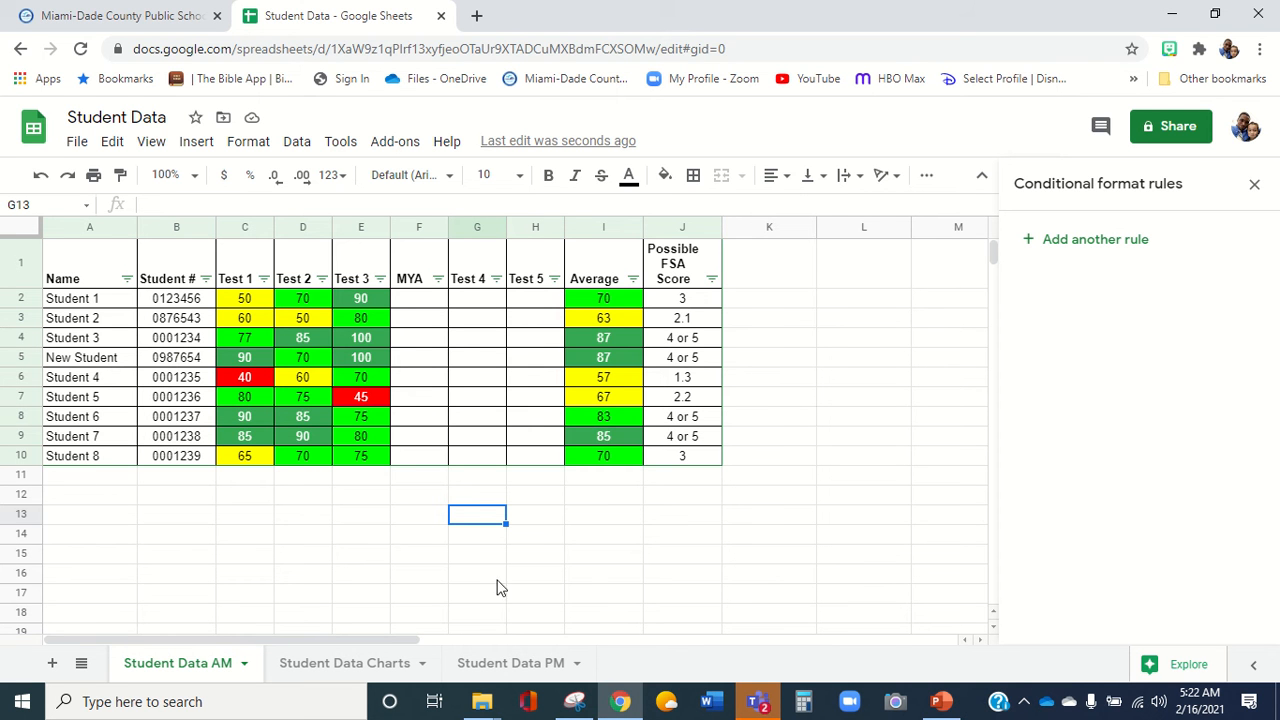
On the Student Data PM sheet, add "Student I" in row 10 and extend the Student # series from Student H's row.
left_click(482, 664)
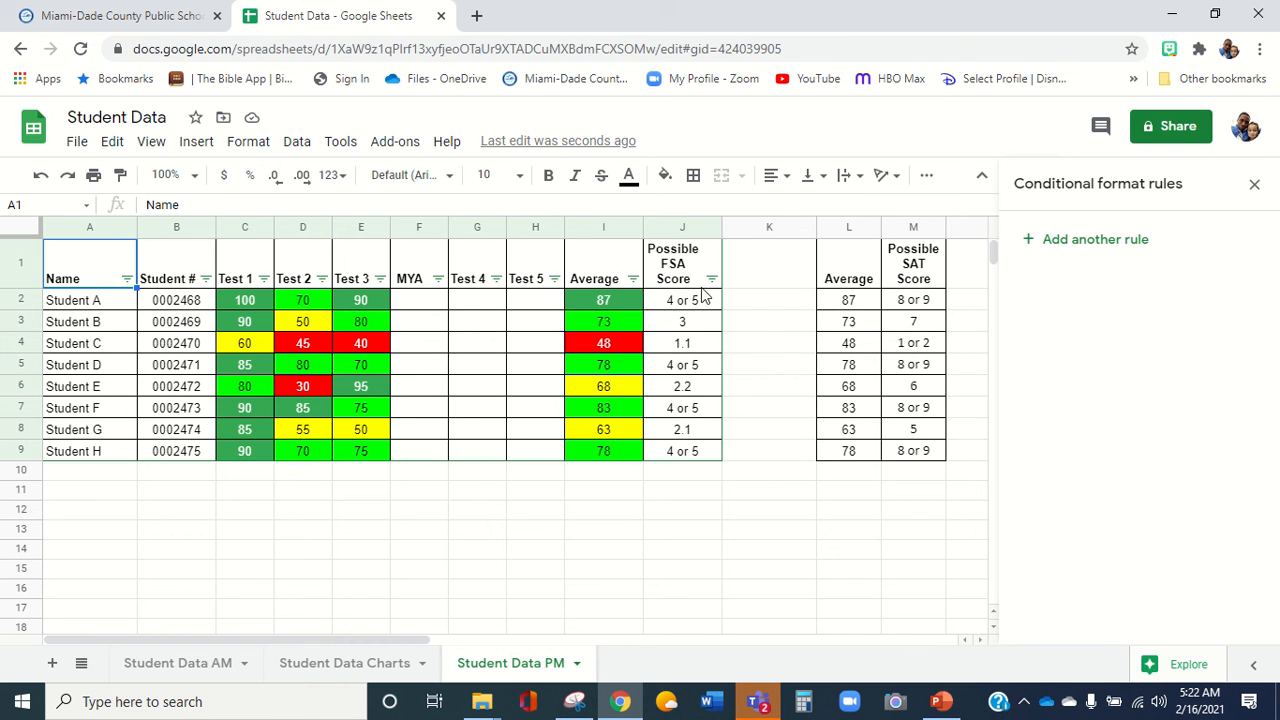
left_click(75, 470)
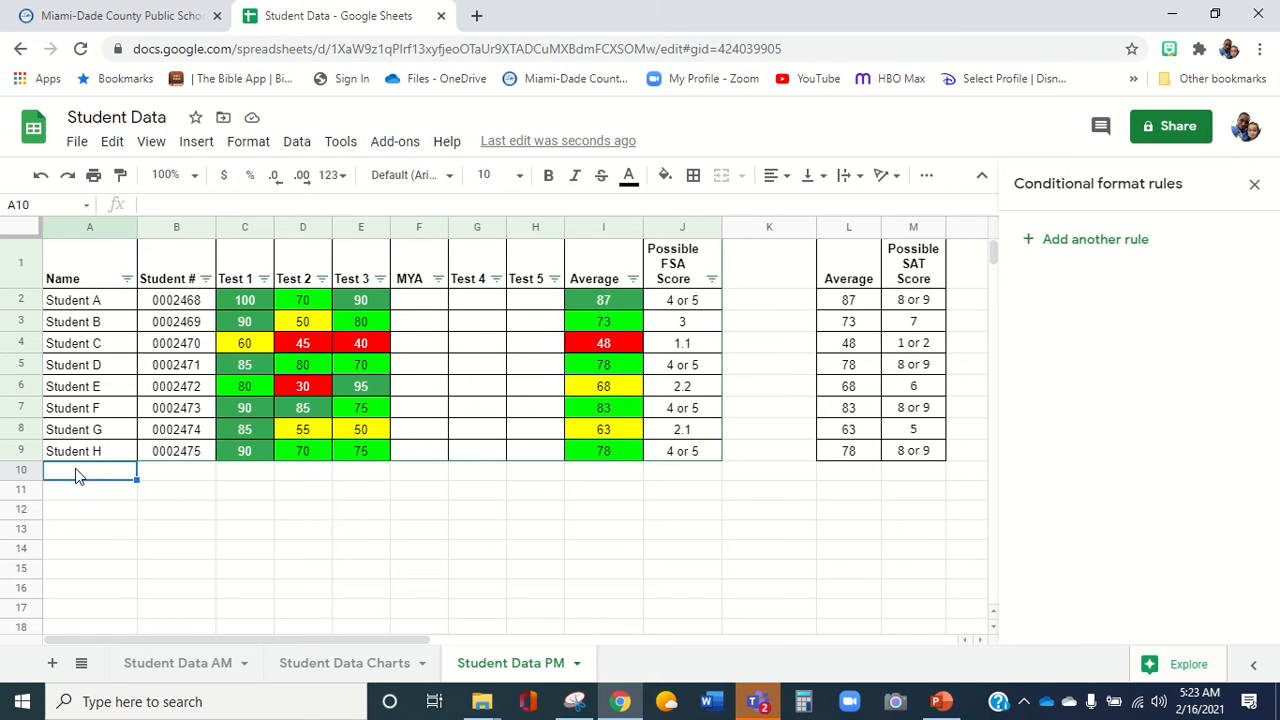
type("Student I")
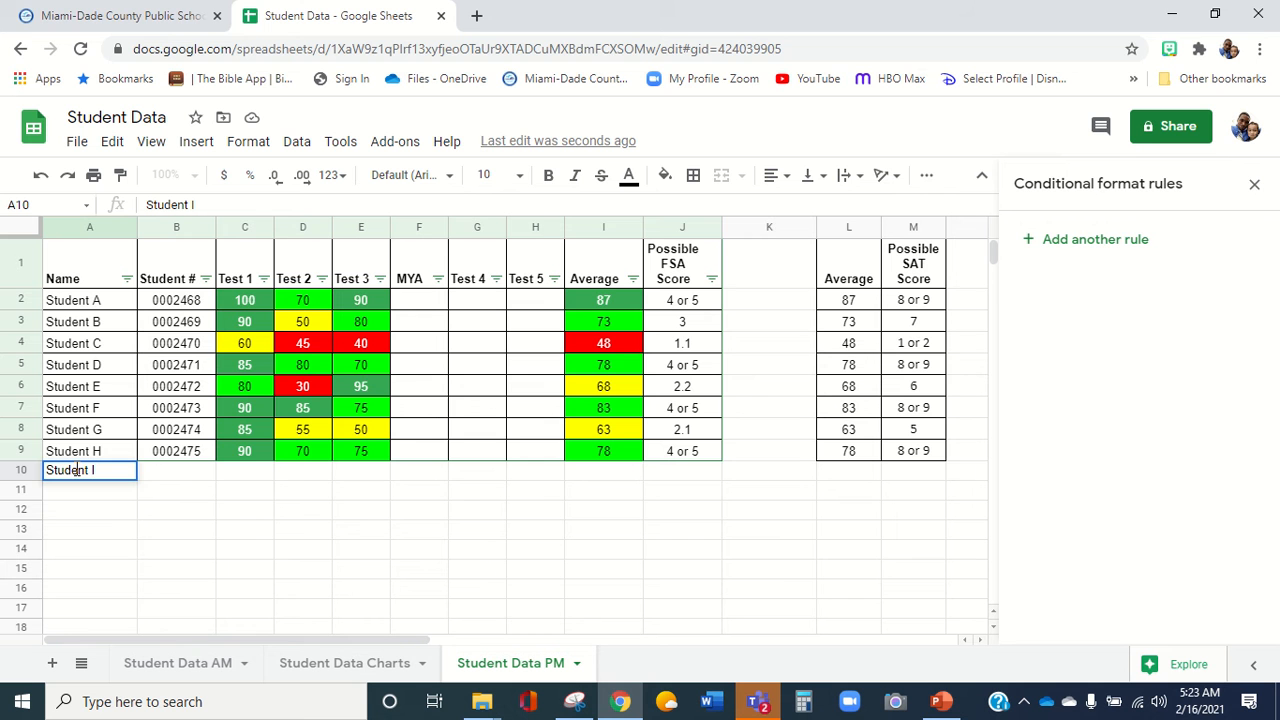
left_click(166, 456)
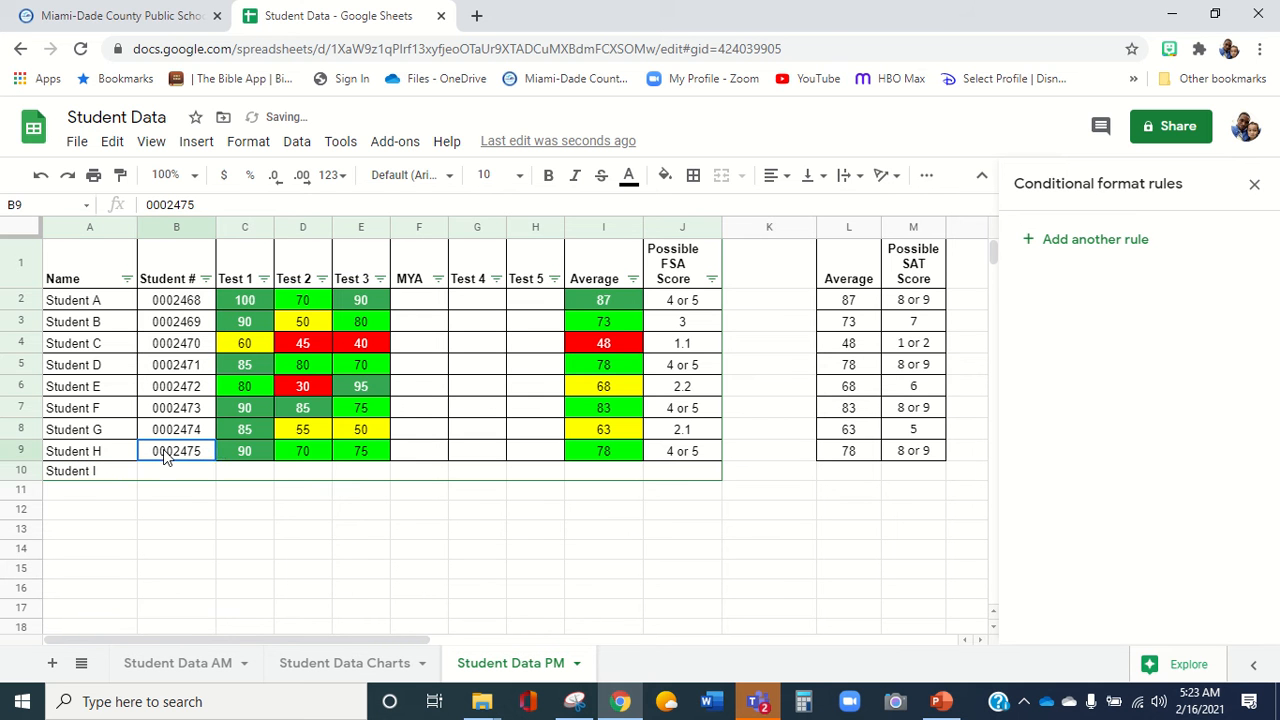
left_click_drag(215, 461, 214, 474)
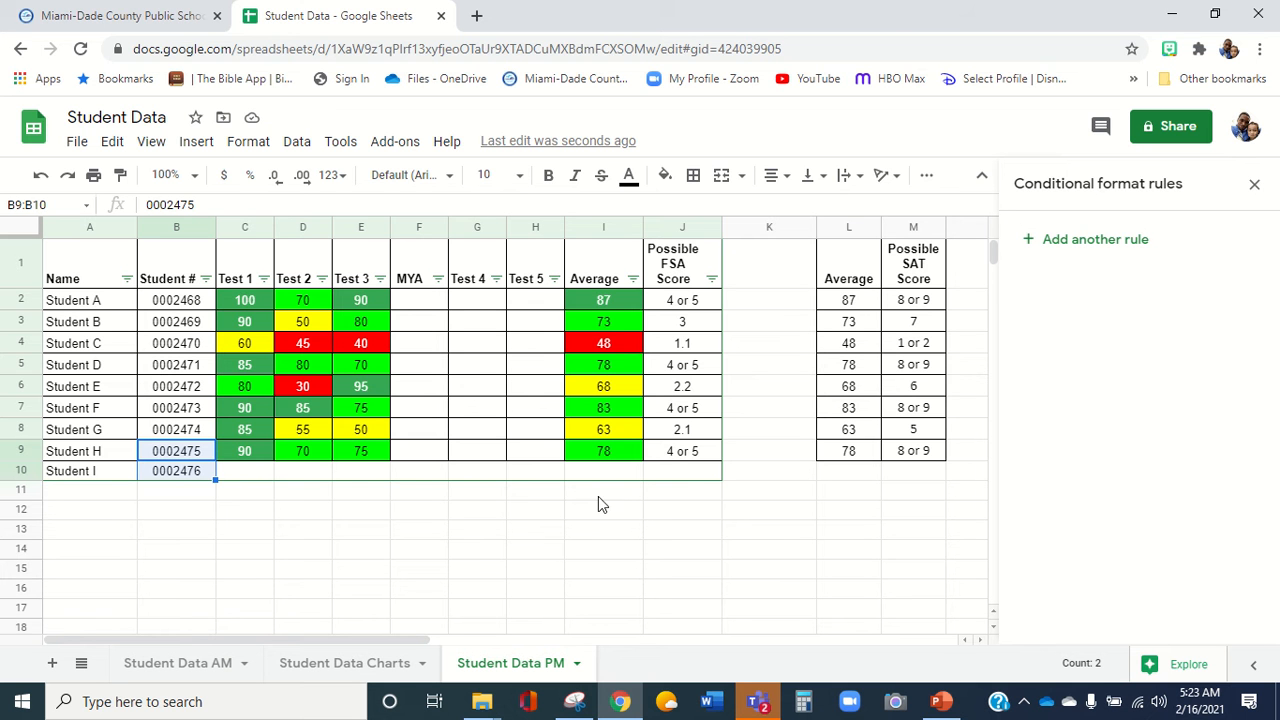
Apply all borders to Student I's row across B10:J10.
left_click(678, 474)
left_click_drag(678, 474, 148, 474)
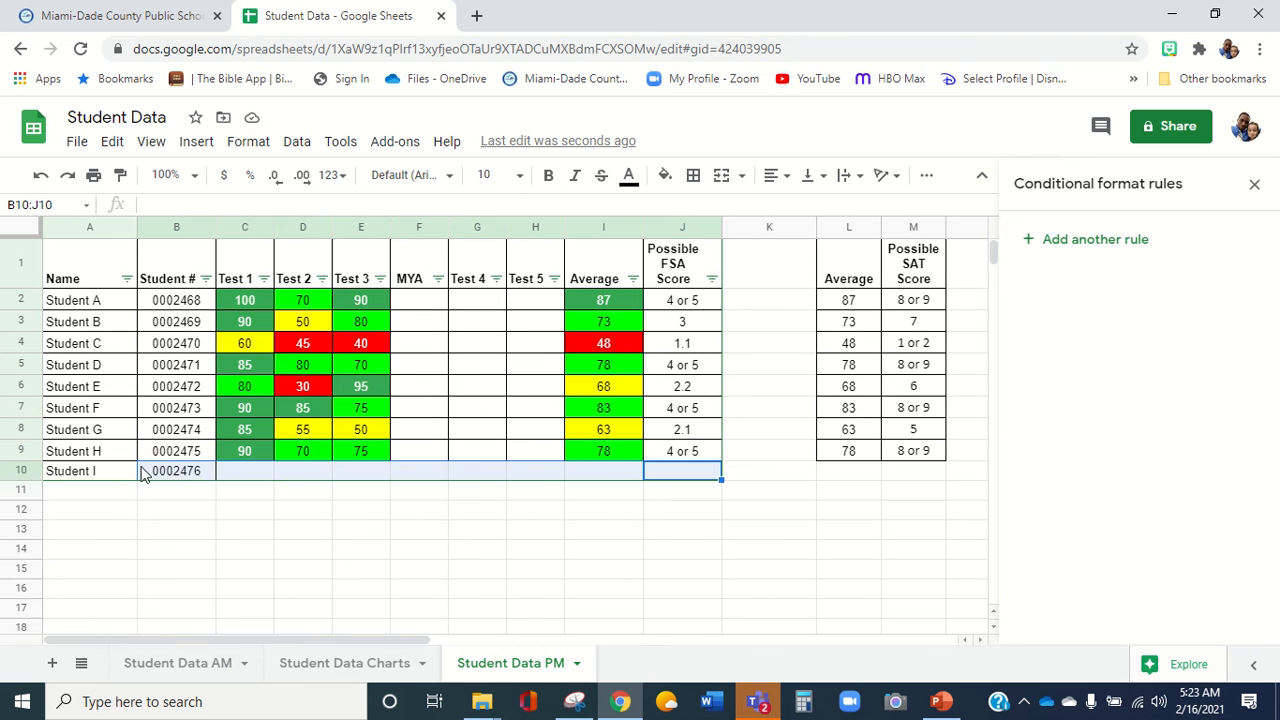
left_click(694, 187)
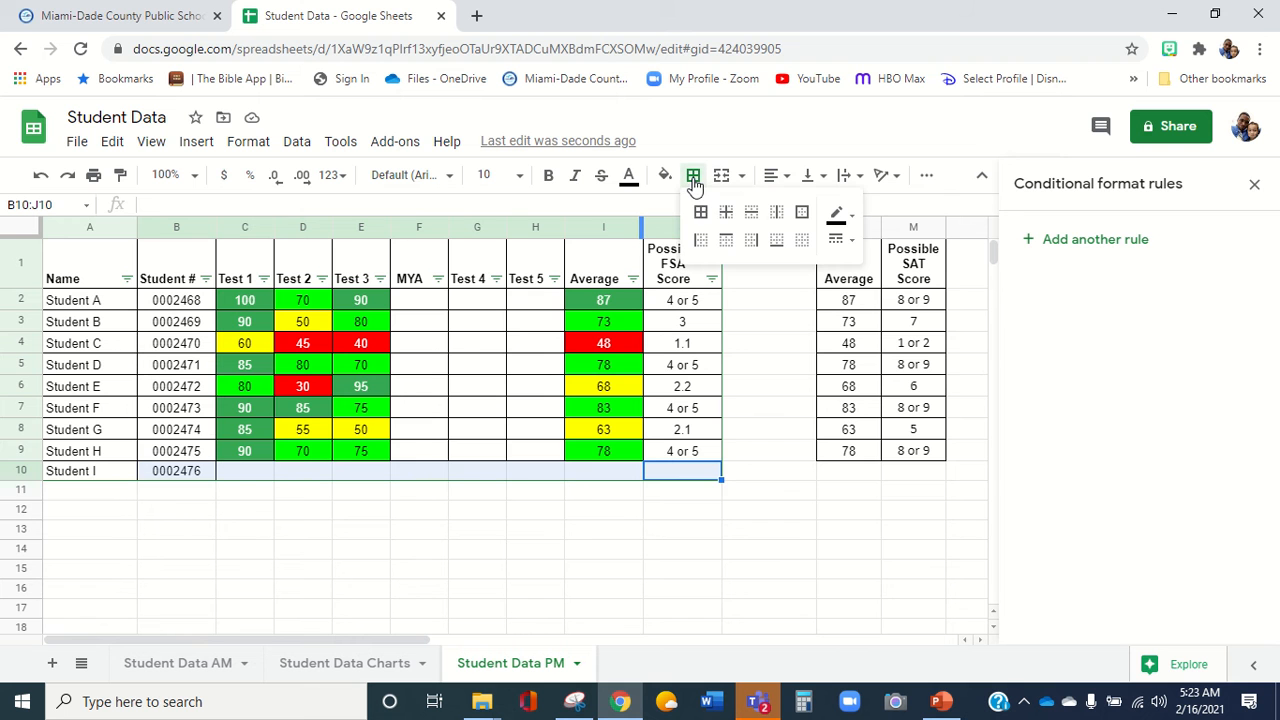
left_click(701, 217)
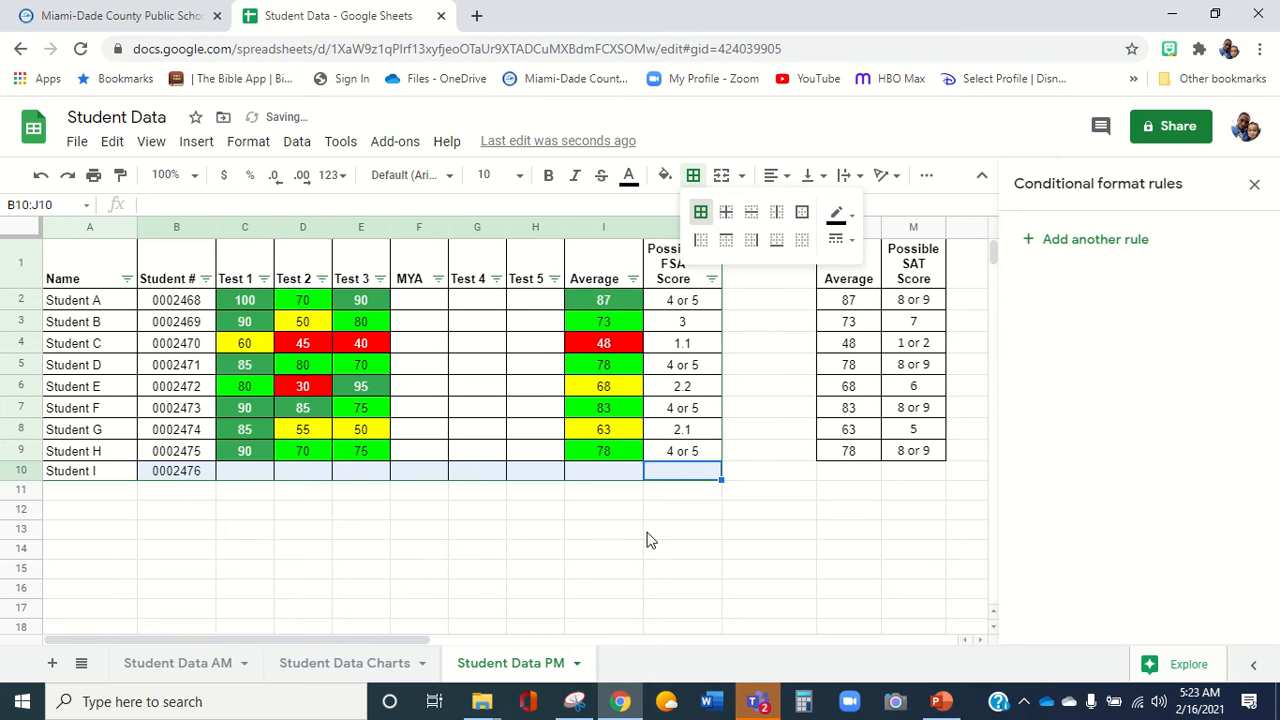
left_click(630, 574)
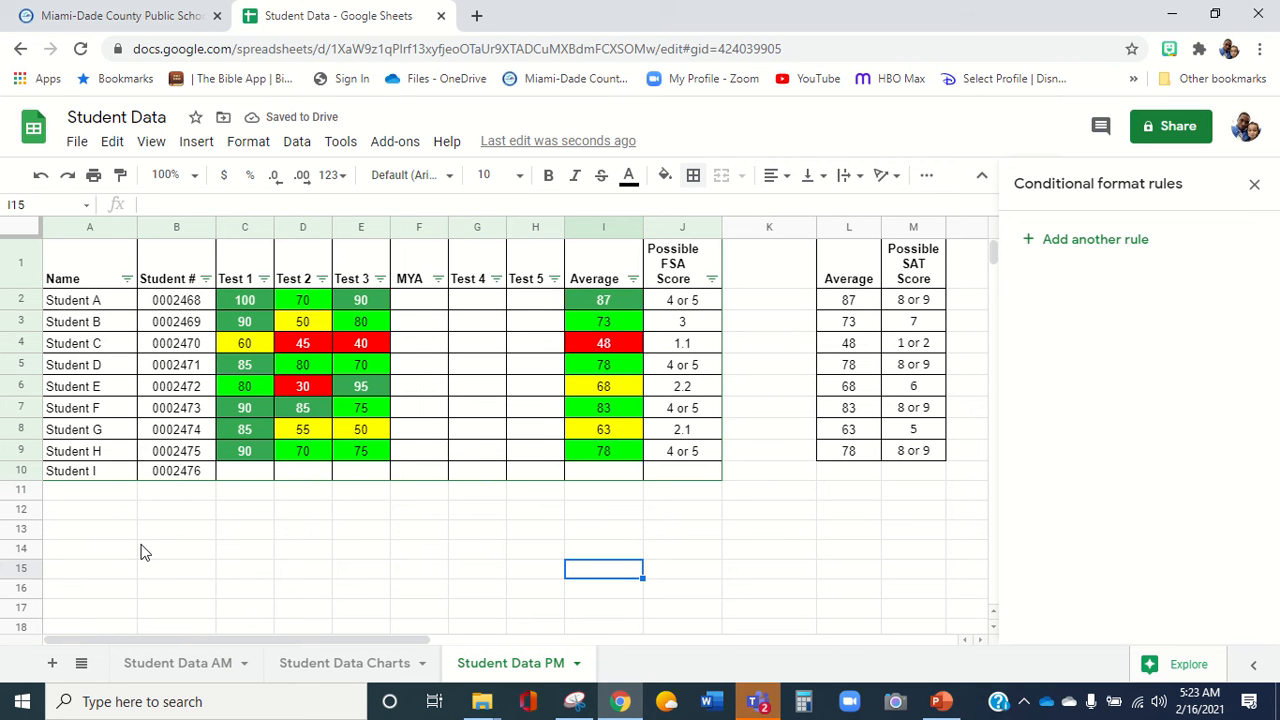
Fill the separate Average and Possible SAT Score formulas from L9:M9 down to row 10, and inspect the J2 and M2 score formulas.
left_click_drag(852, 451, 946, 480)
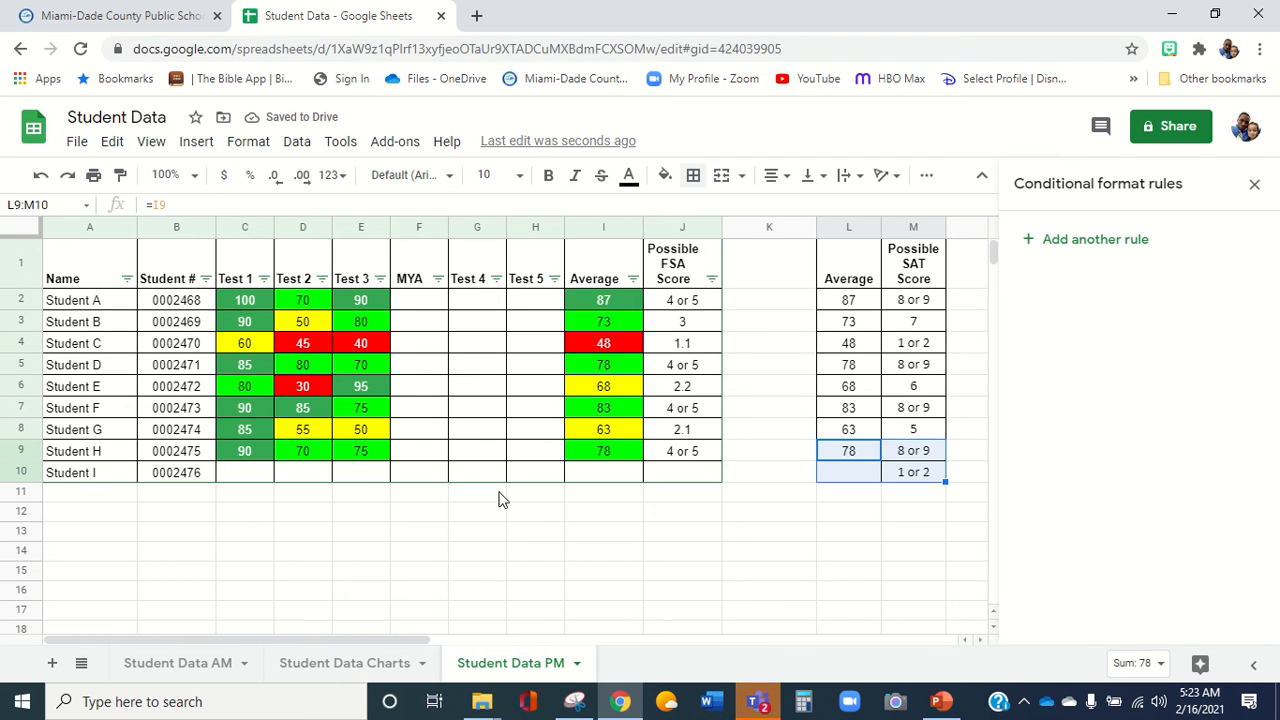
left_click(675, 305)
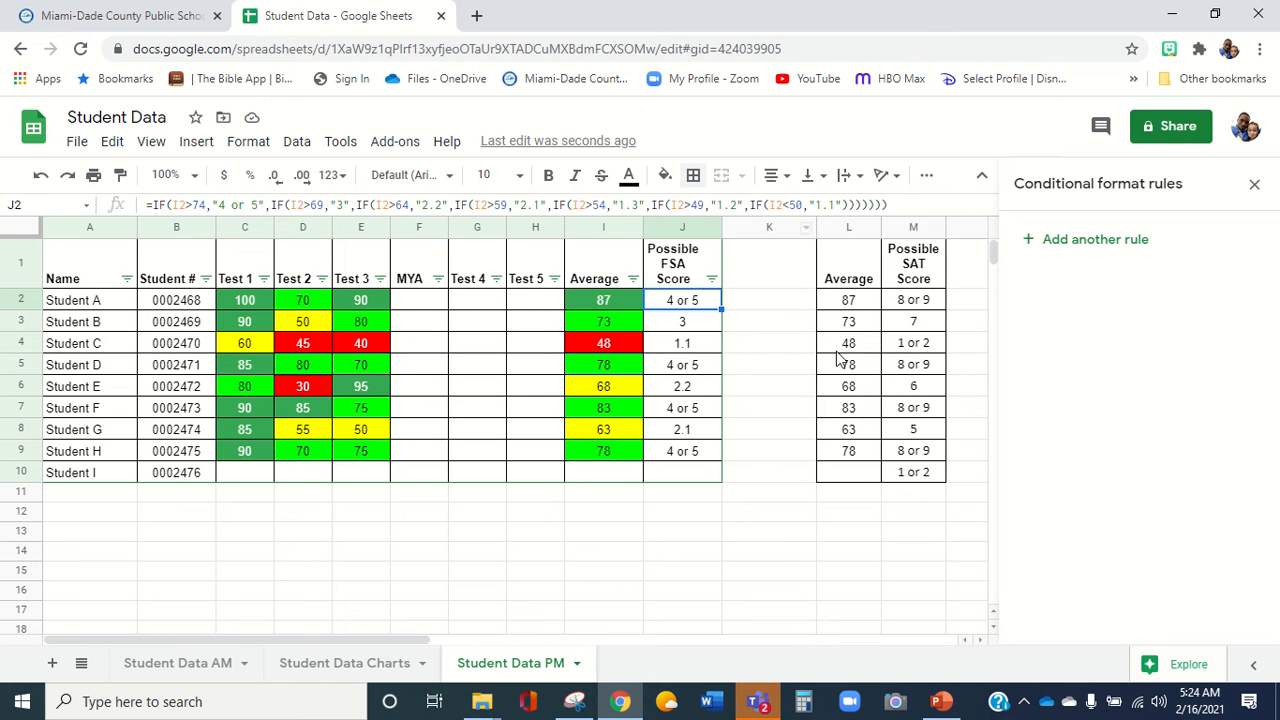
left_click(912, 307)
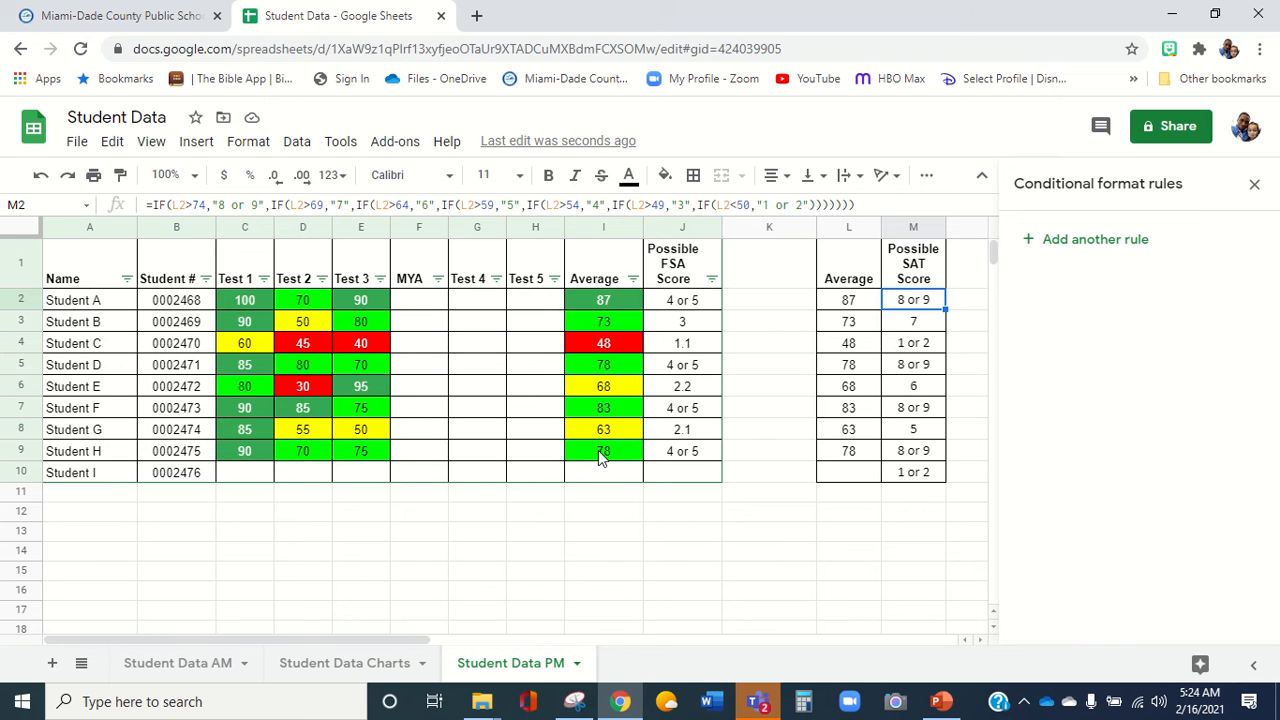
Fill the Average and Possible FSA Score formulas from I9:J9 down to Student I's row, and inspect the linked average in L10.
left_click_drag(598, 449, 676, 455)
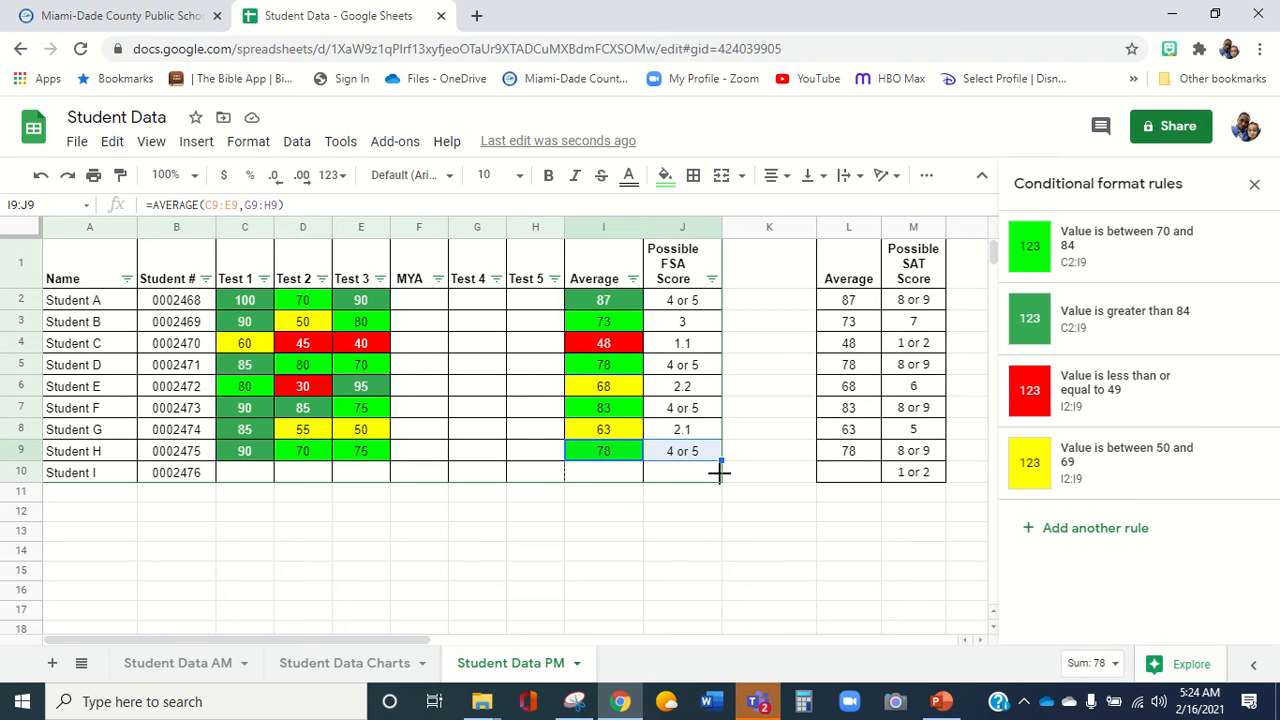
left_click_drag(718, 478, 720, 477)
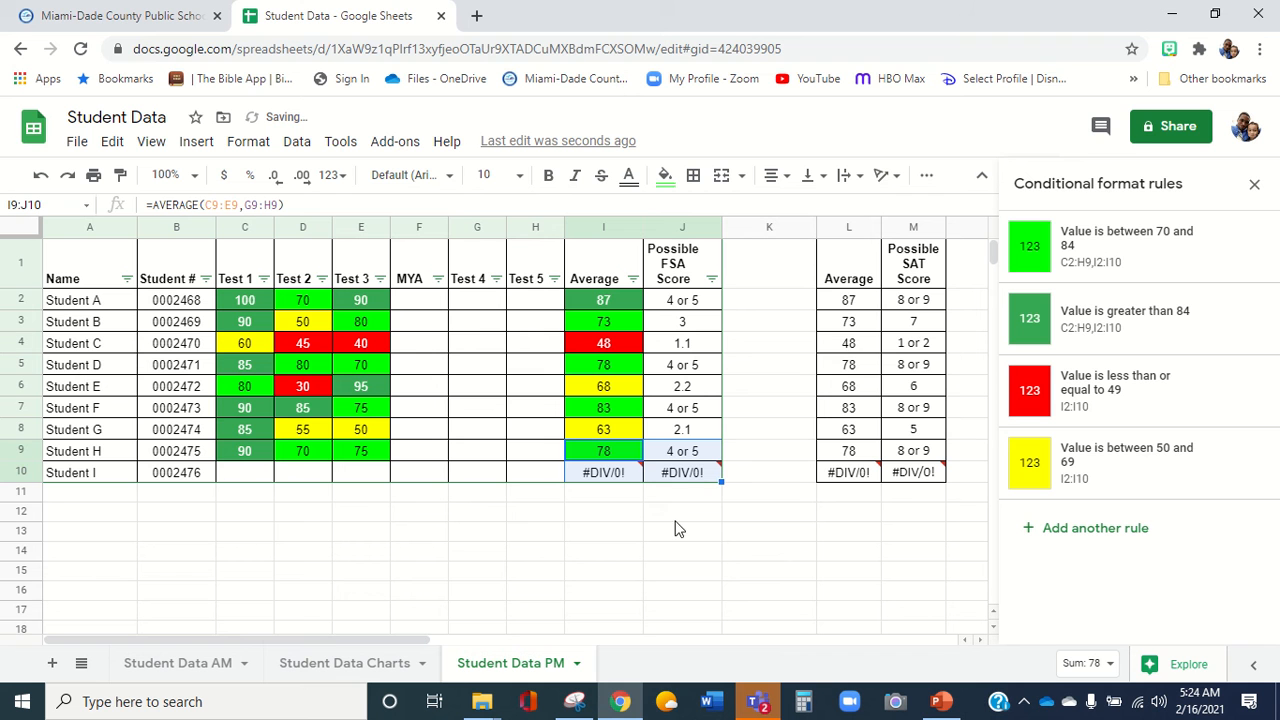
left_click(288, 516)
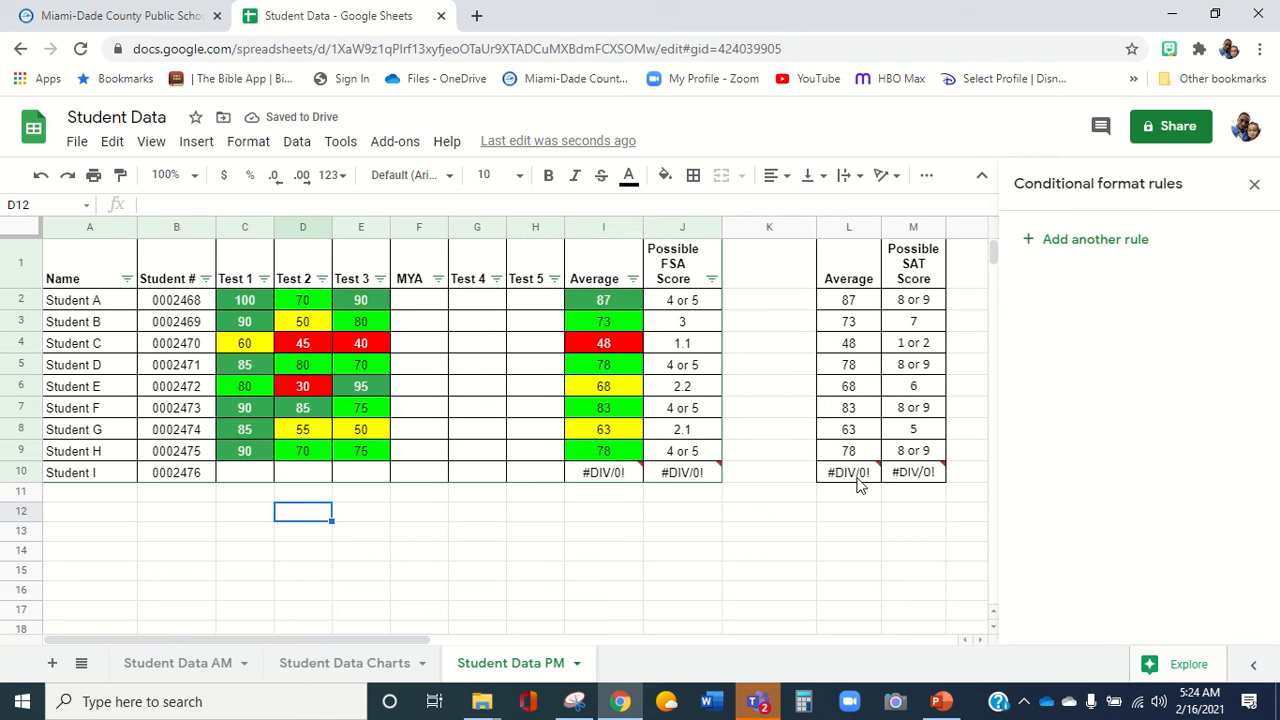
mouse_move(845, 488)
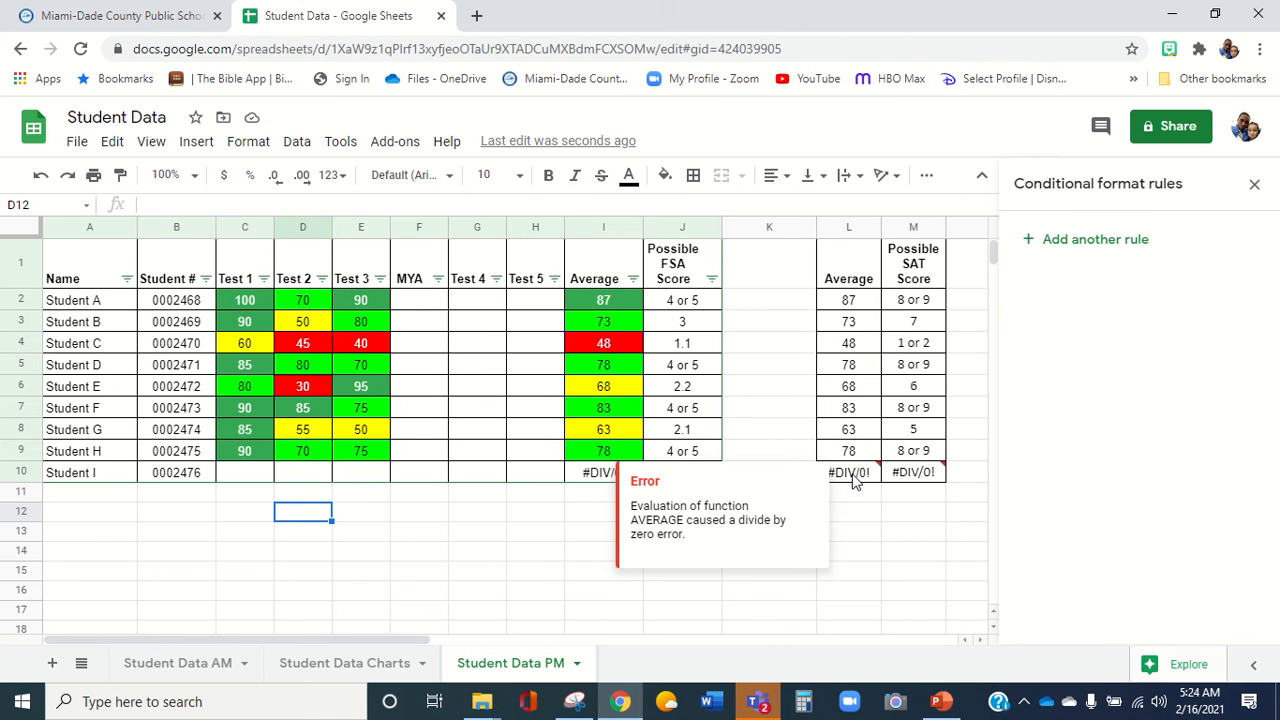
left_click(853, 477)
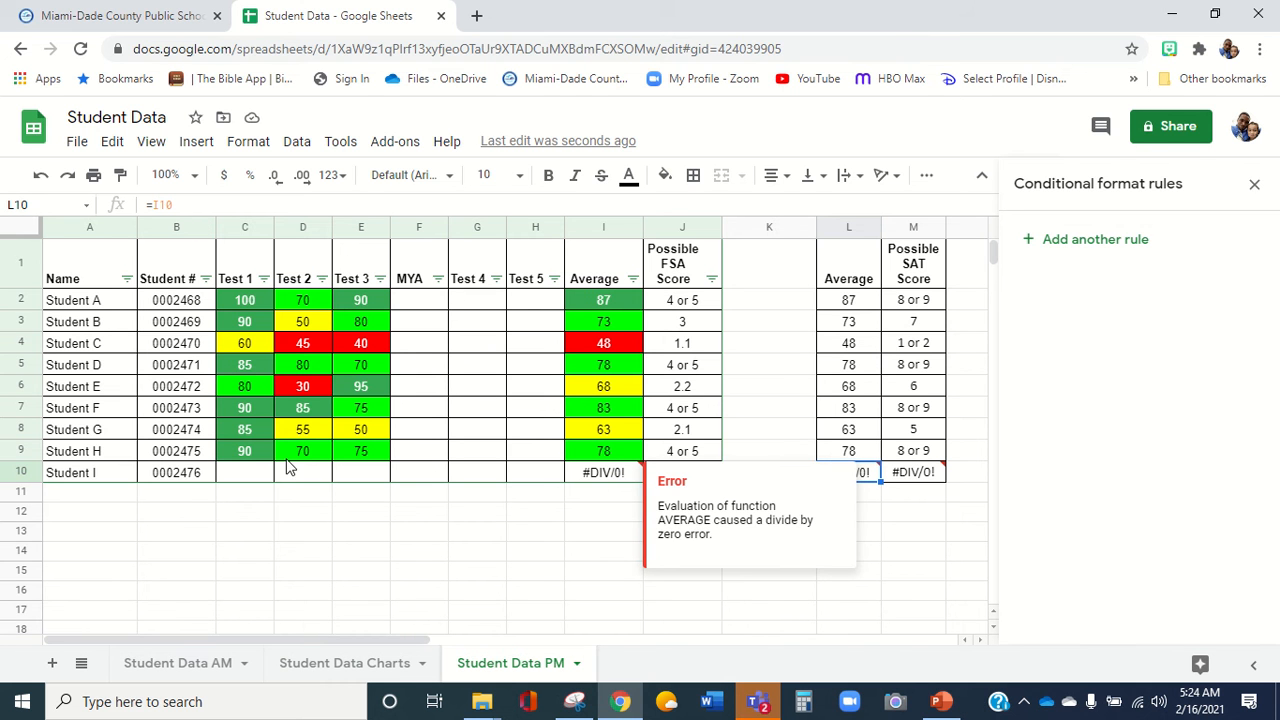
Enter Student I's scores as 50 for Test 1, 45 for Test 2 and 70 for Test 3.
left_click(233, 476)
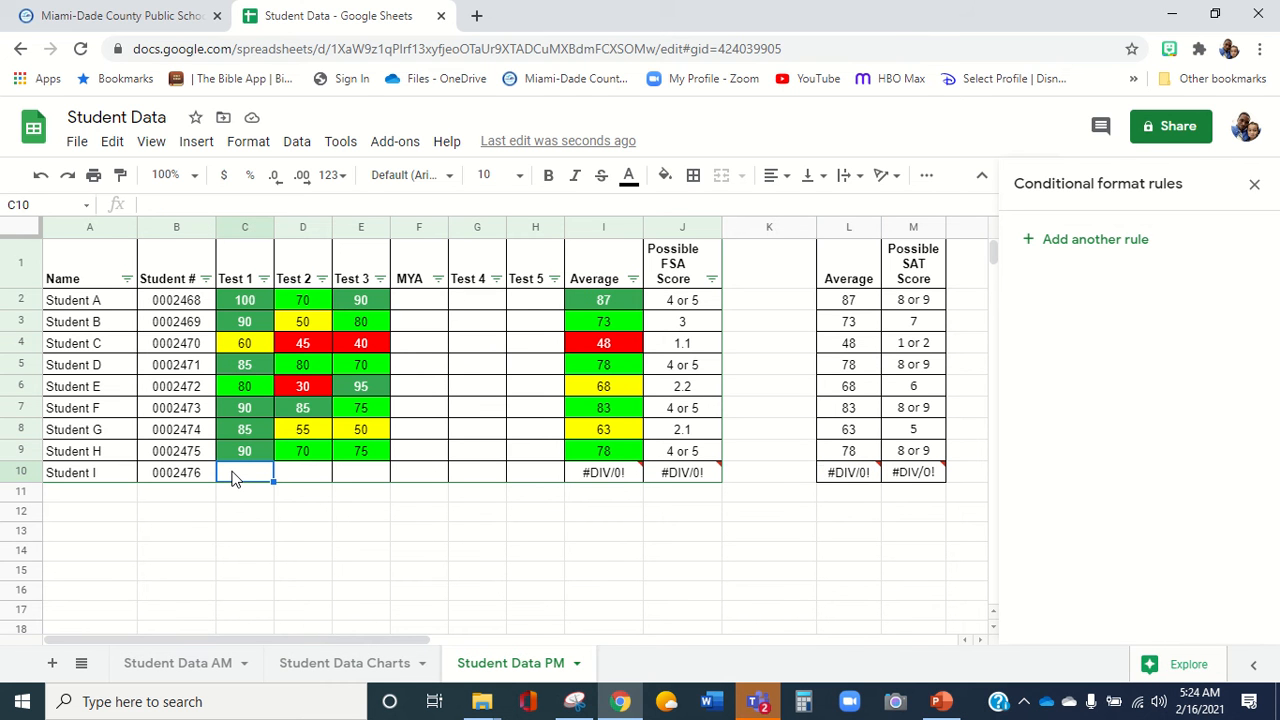
type("50")
key("Tab")
type("45")
key("Tab")
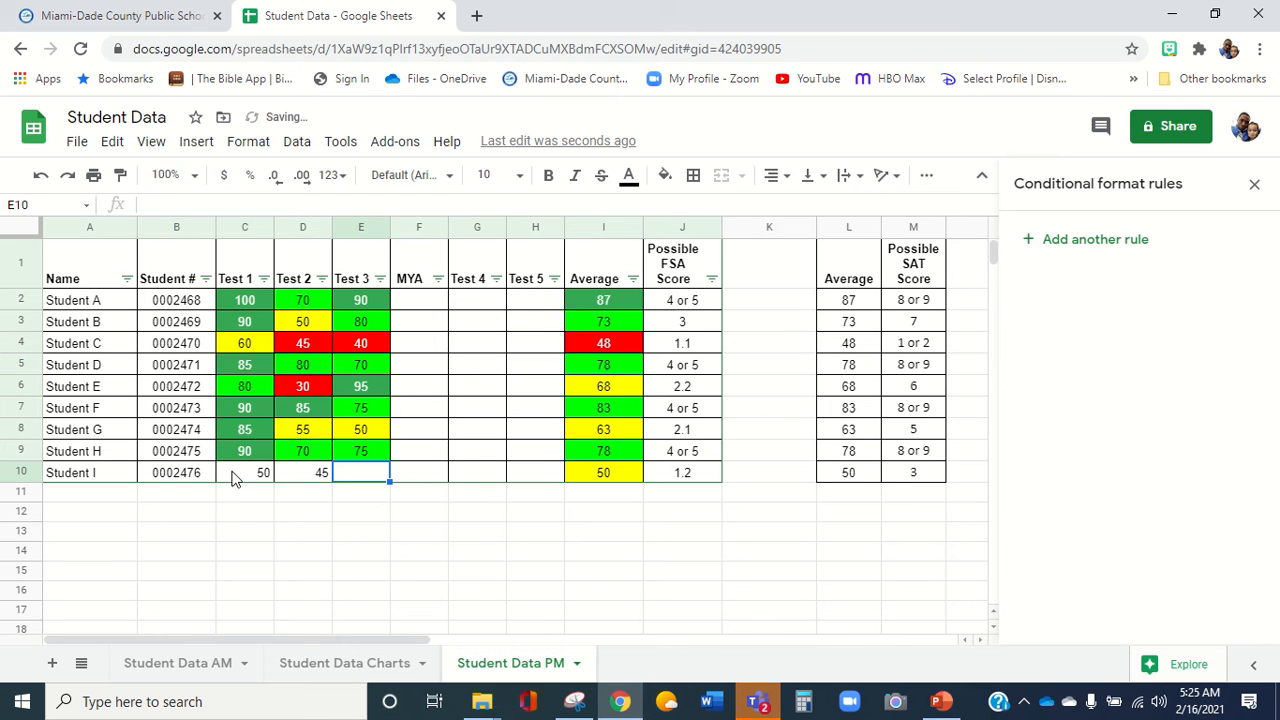
type("70")
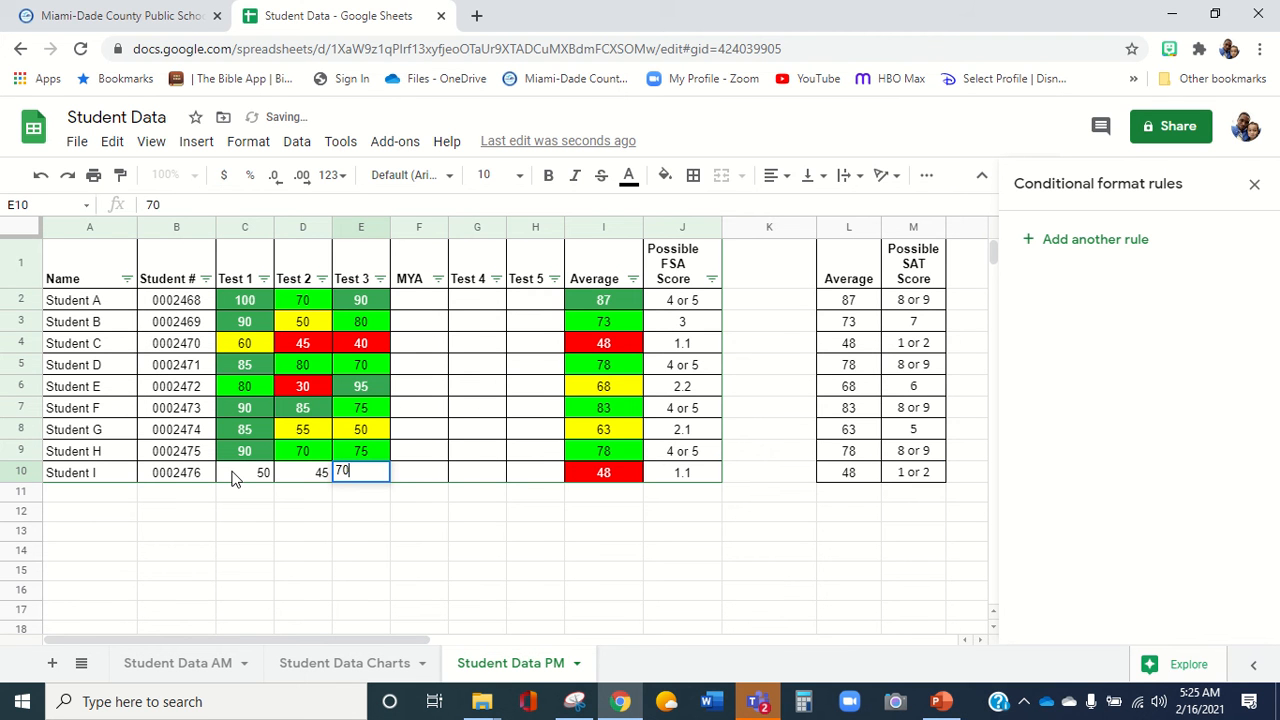
left_click(358, 540)
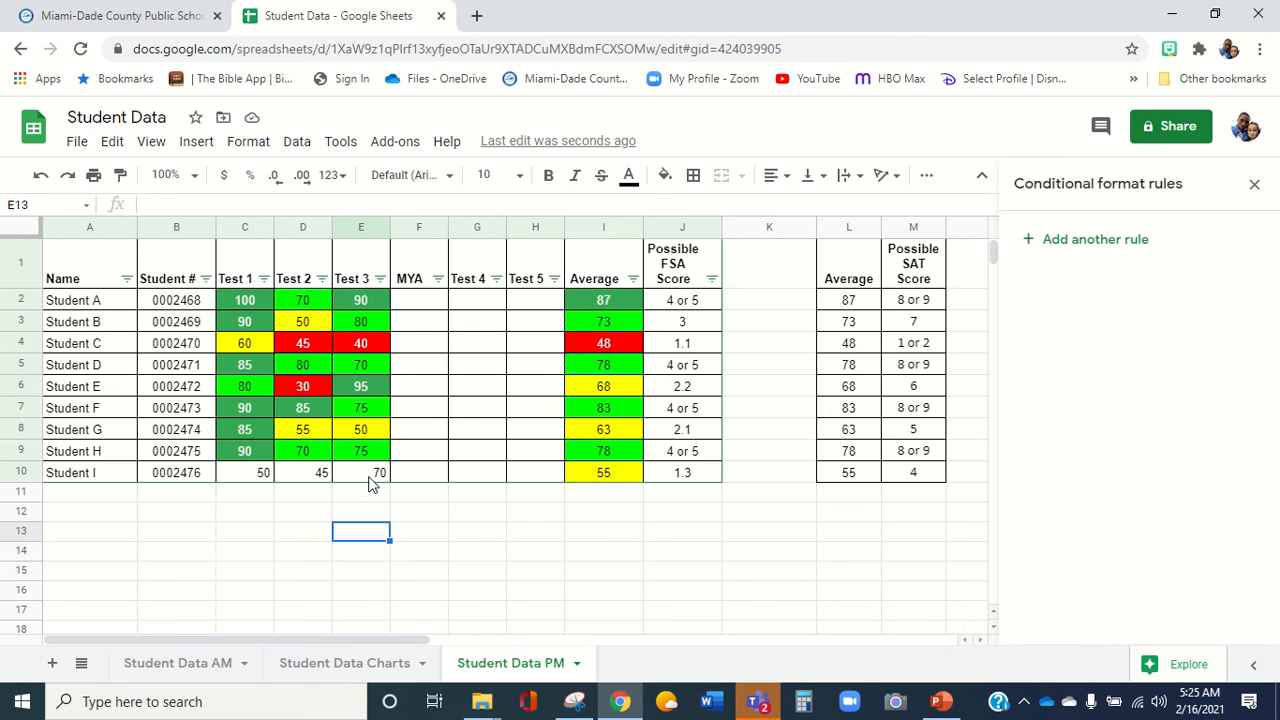
Move Student I's three test scores from C10:E10 out of the table to B12:D12.
left_click_drag(370, 484, 244, 488)
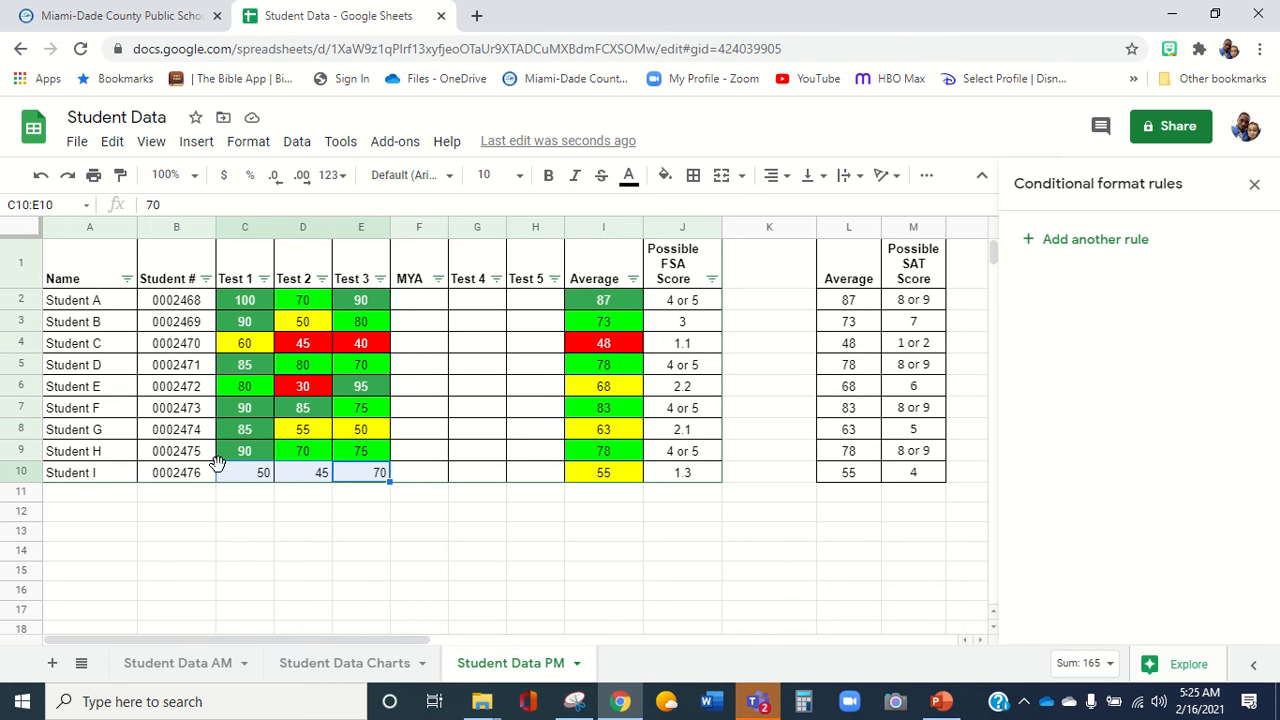
key("ctrl+c")
left_click_drag(218, 468, 221, 530)
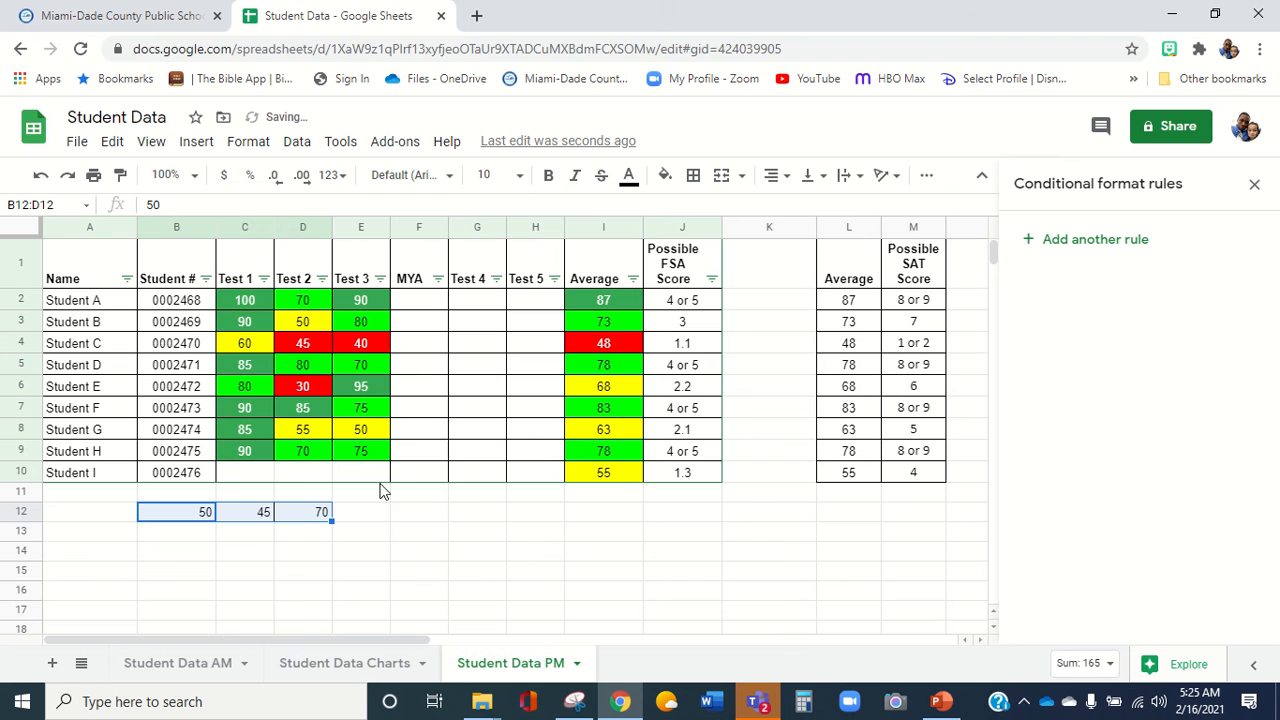
Try to extend the blank cell F10 back across C10:E10, and test the formatting with a Test 1 score of 50 for Student I.
left_click(433, 478)
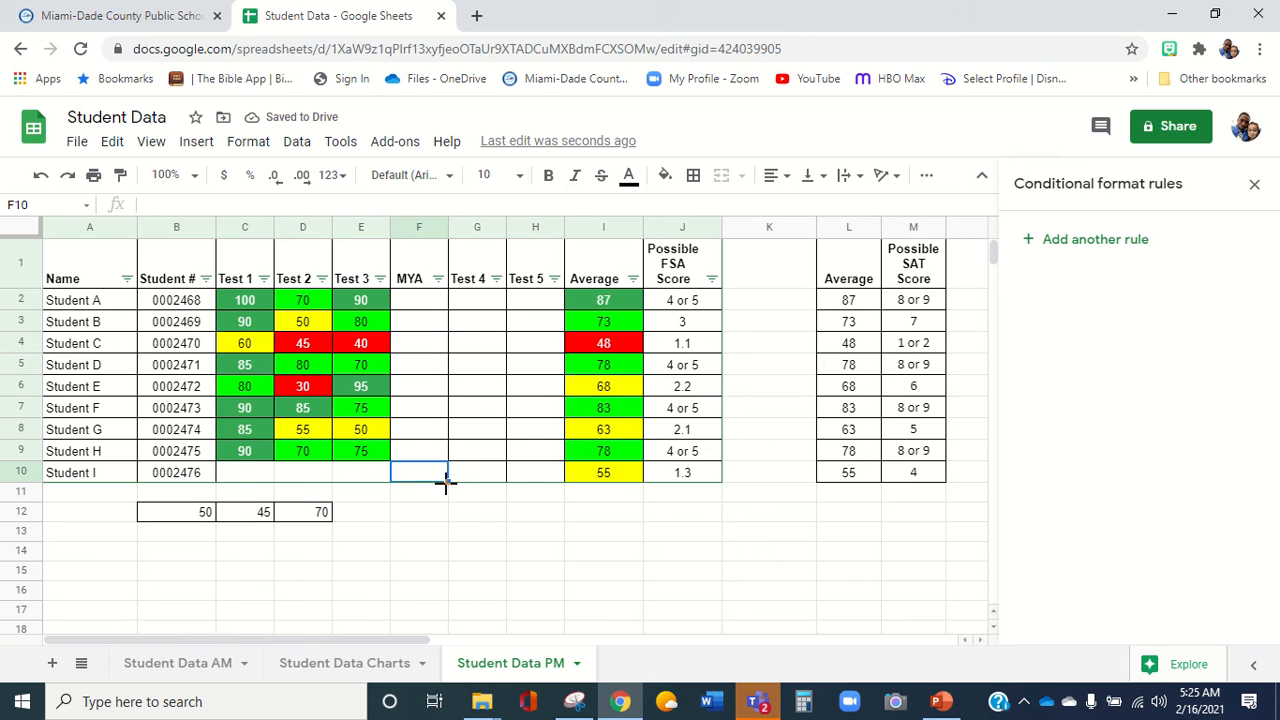
left_click_drag(447, 483, 256, 481)
left_click(406, 527)
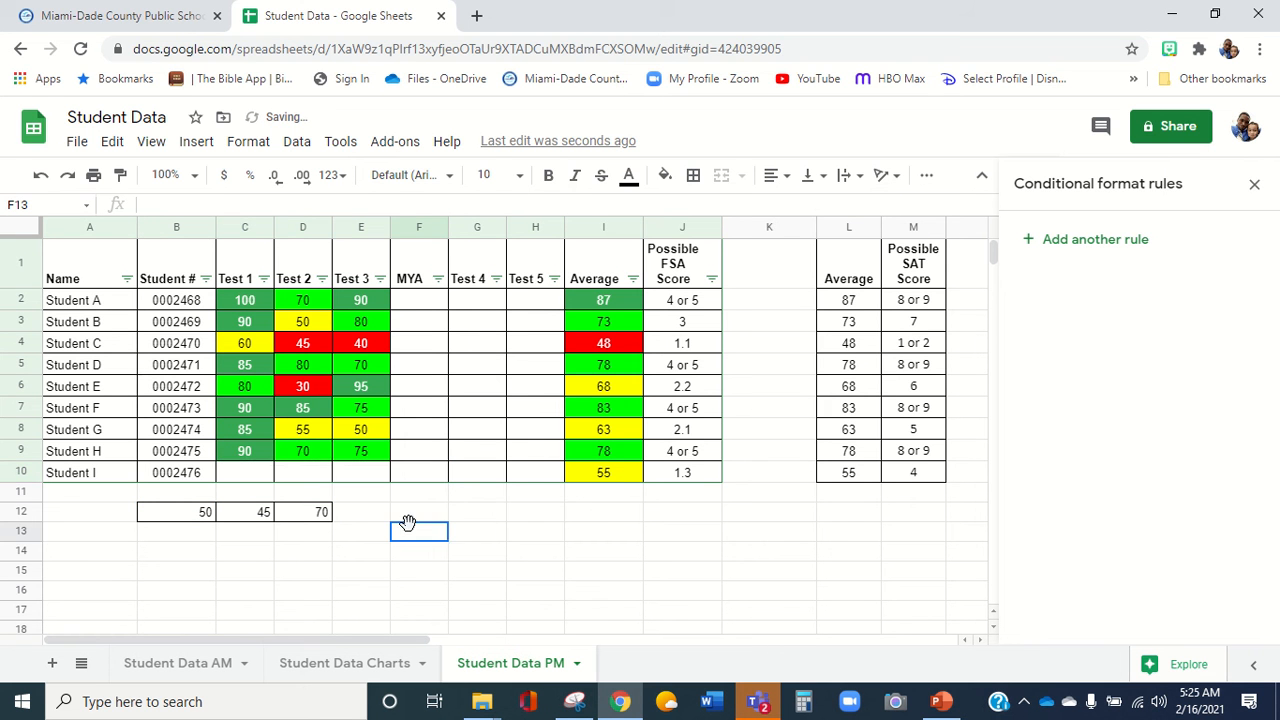
left_click(238, 476)
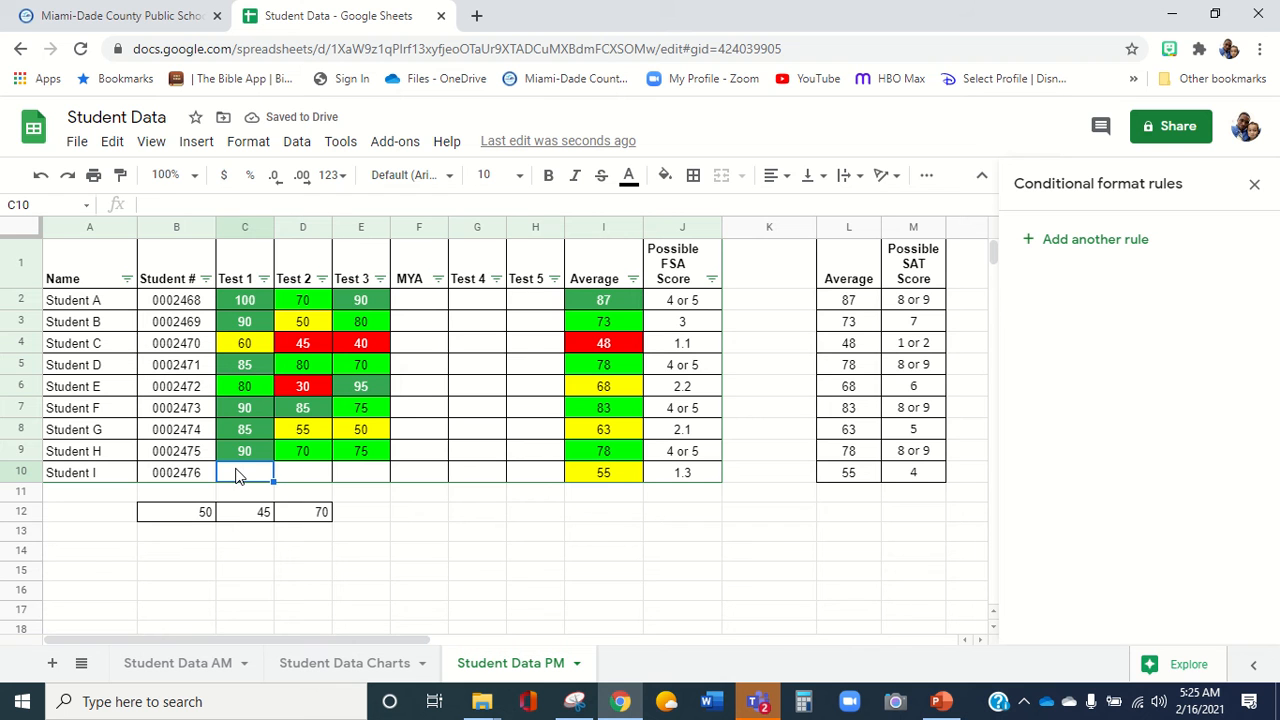
type("50")
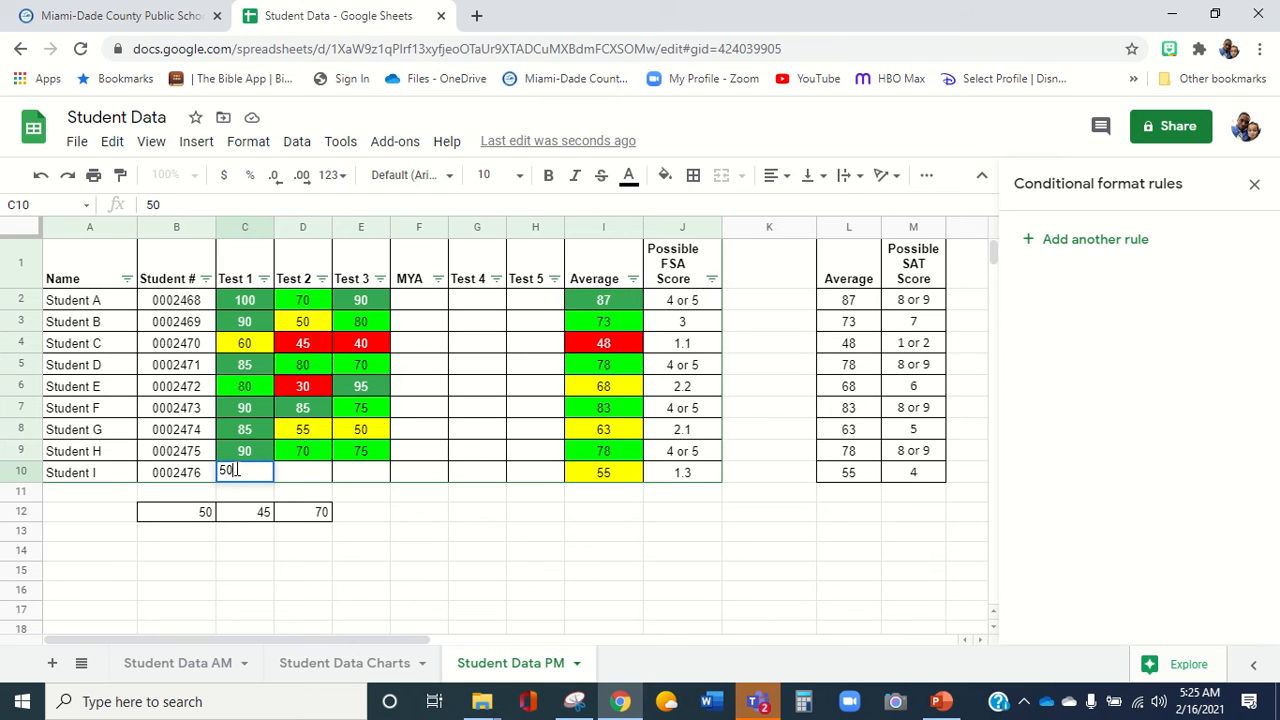
key("Tab")
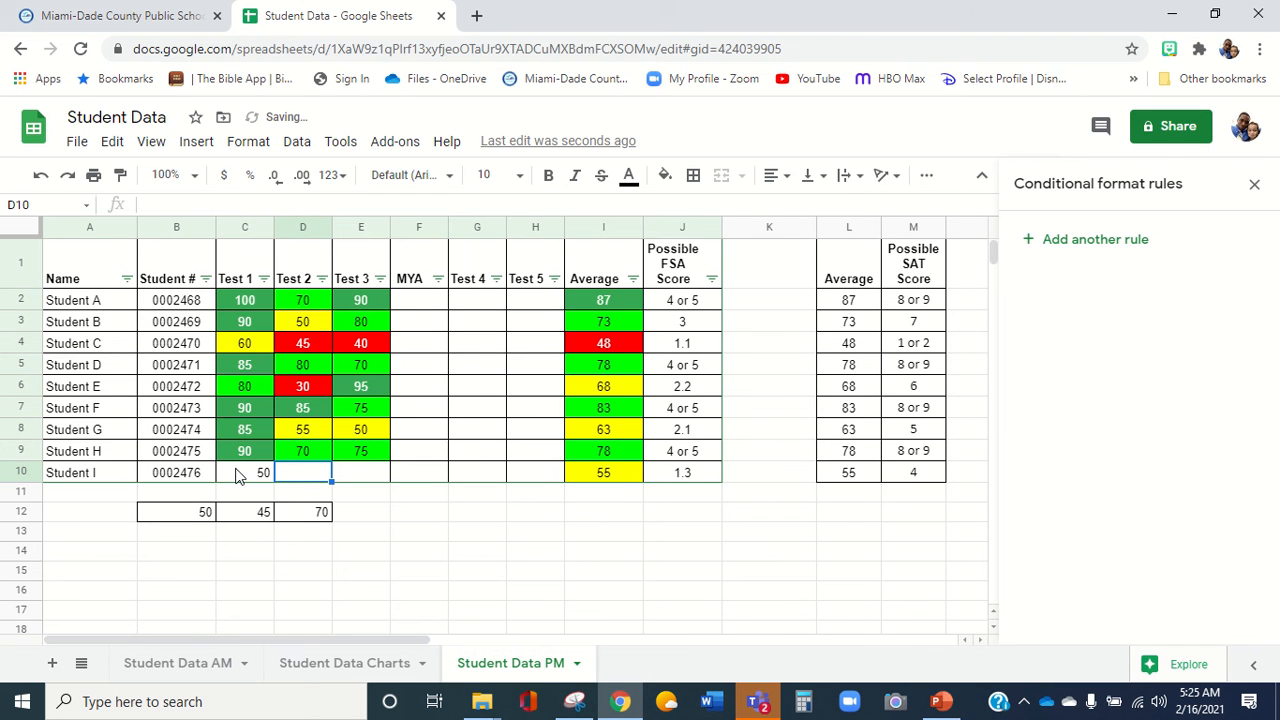
Extend the blank cells F9:H9 with their conditional formatting down to row 10, and fill F10 back across C10:E10.
left_click_drag(420, 451, 562, 480)
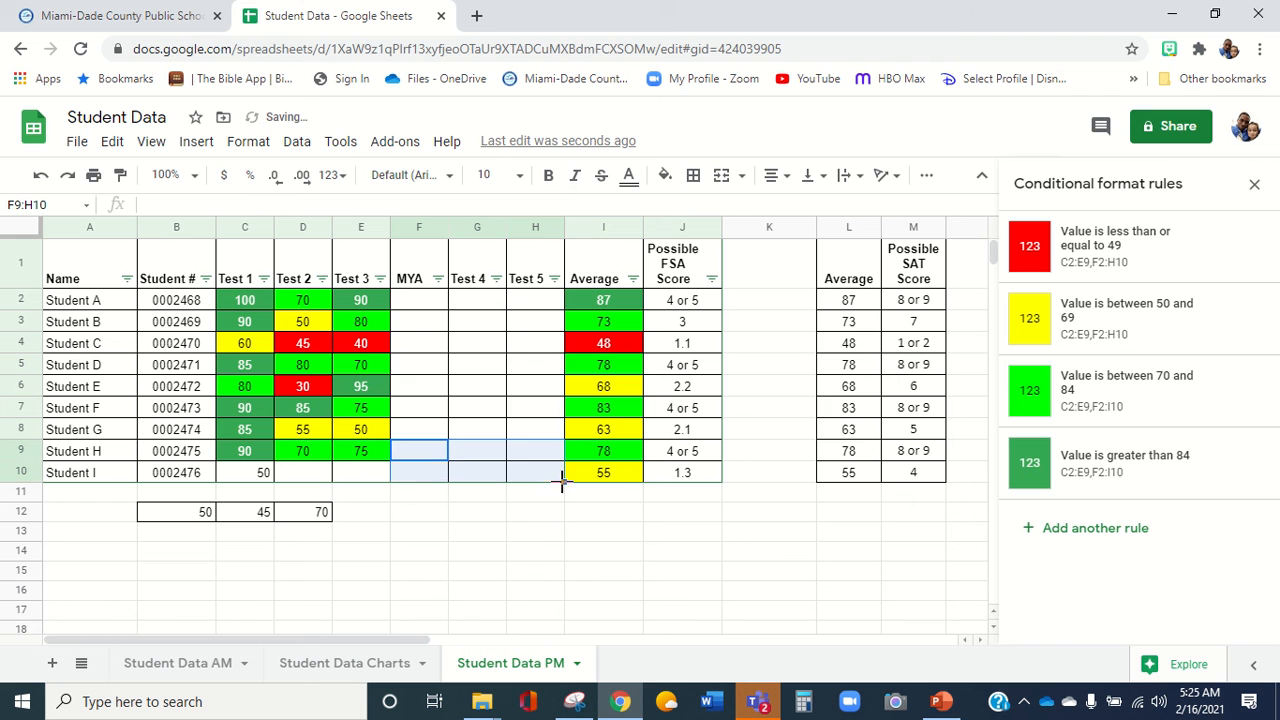
left_click(428, 475)
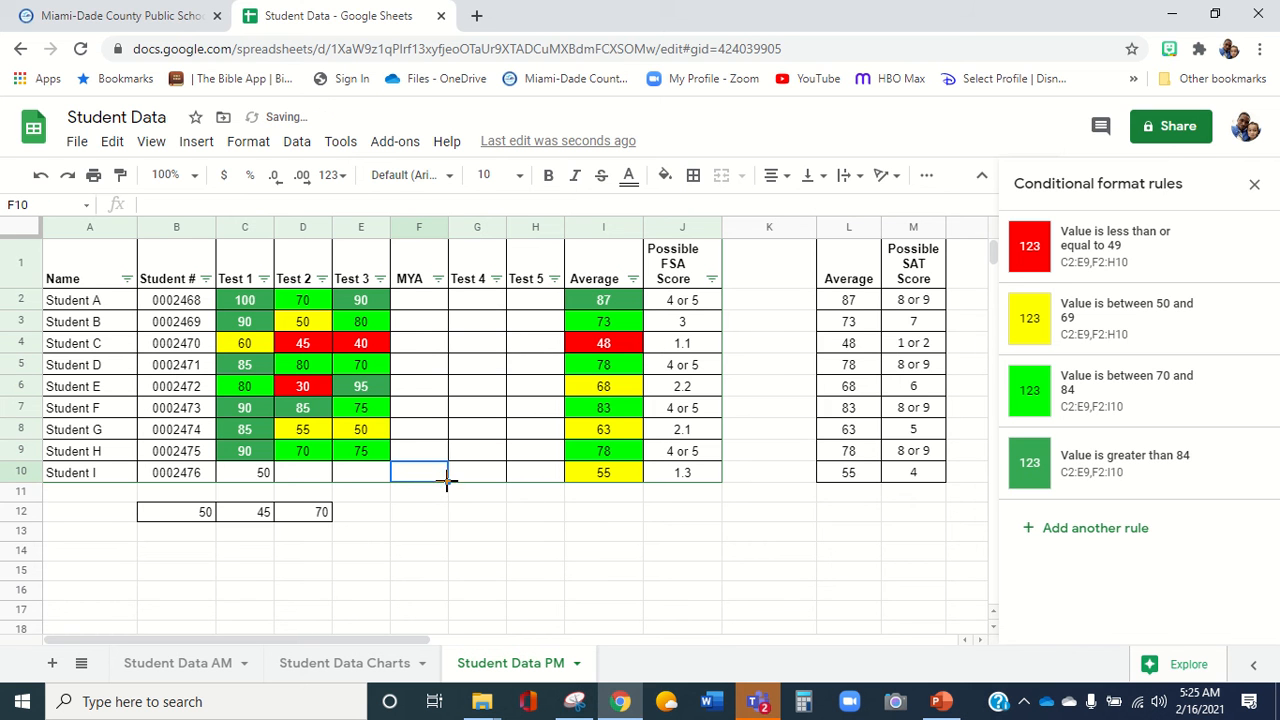
left_click_drag(447, 480, 232, 502)
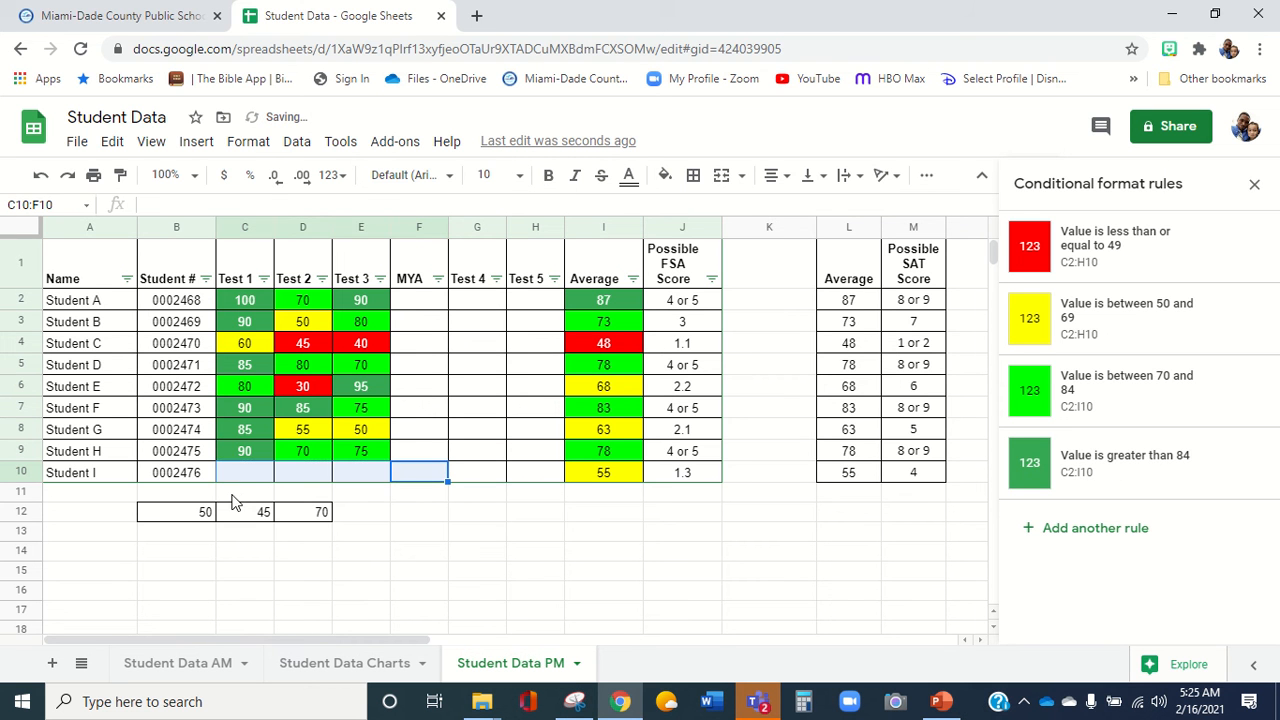
Enter Student I's scores in row 10 as 50 for Test 1, 45 for Test 2 and 70 for Test 3.
left_click(245, 477)
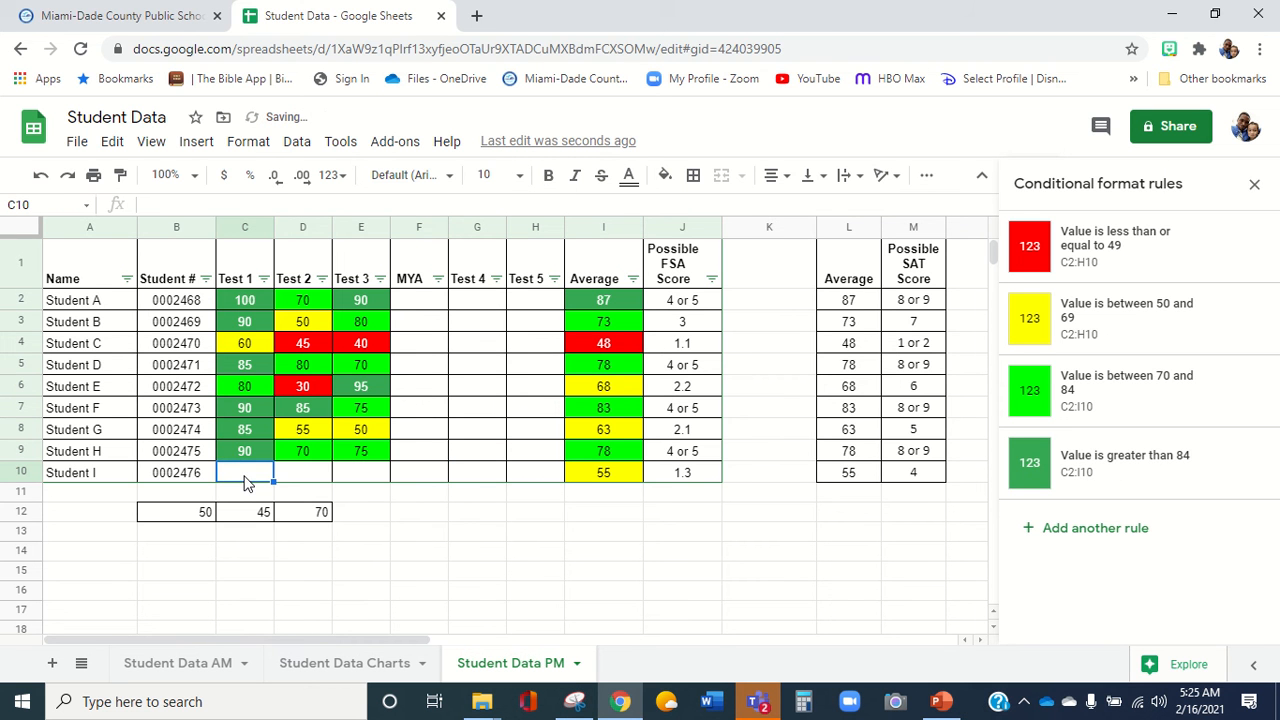
type("50")
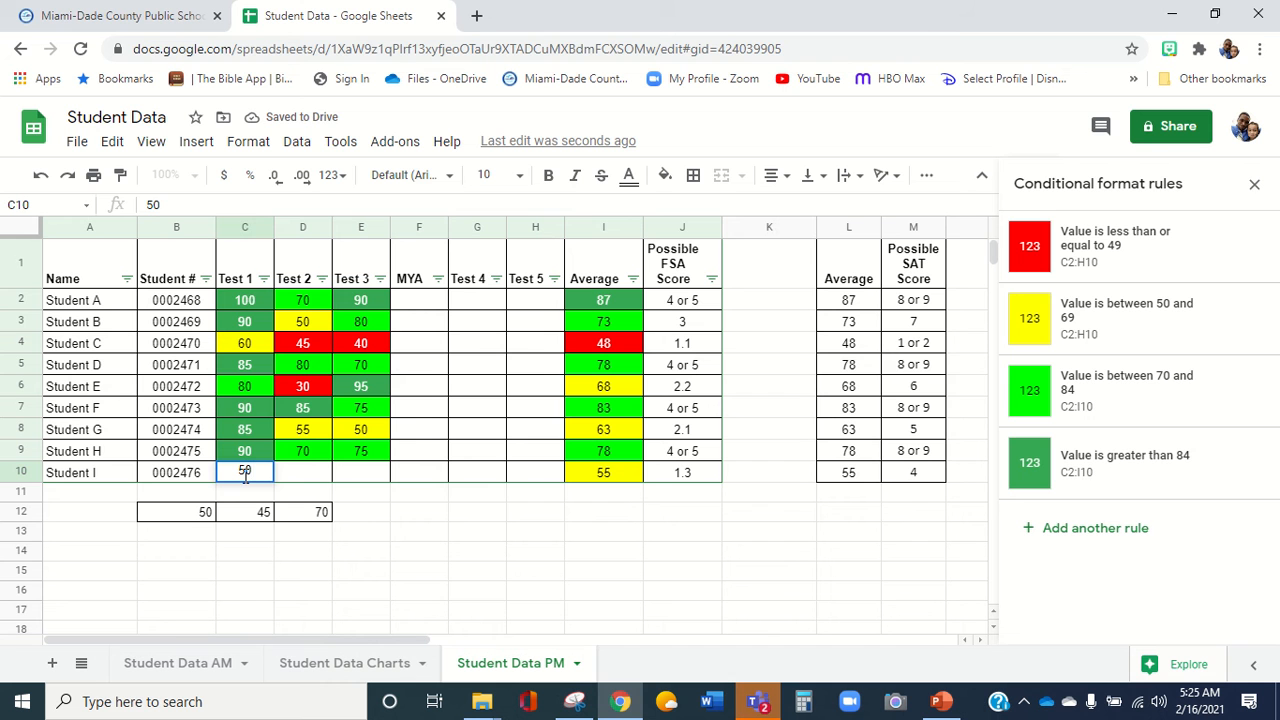
key("Tab")
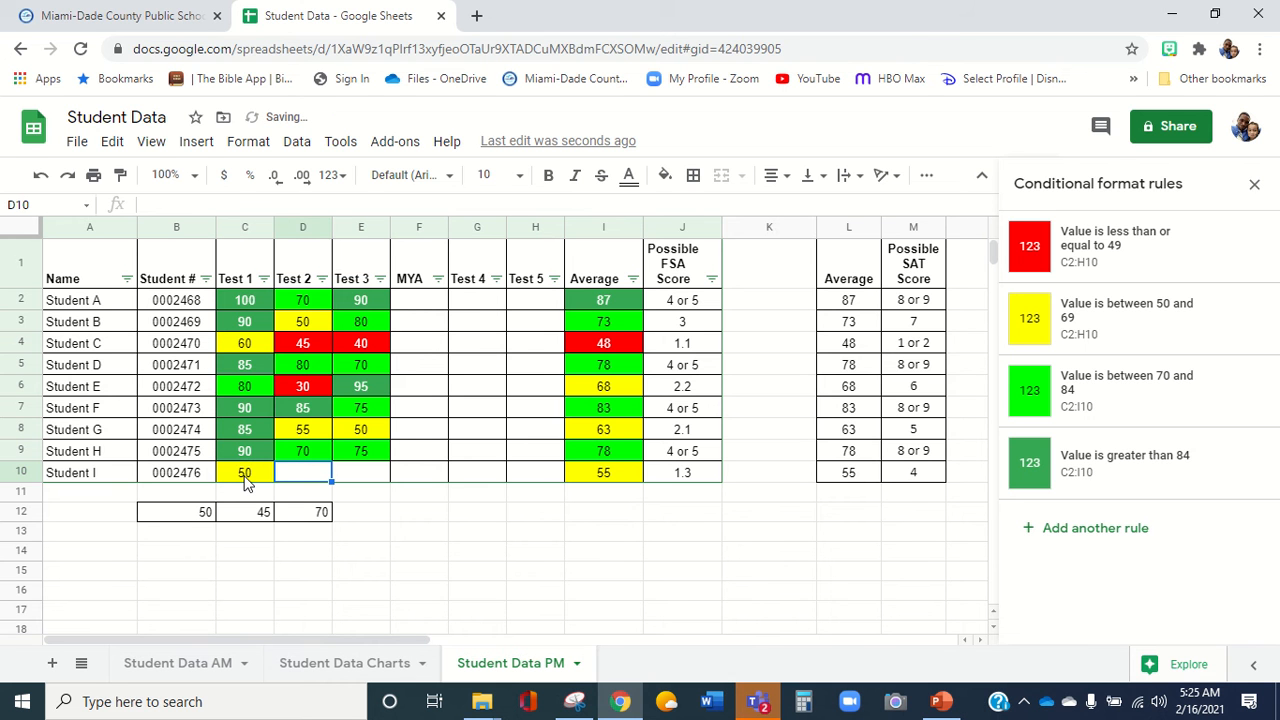
type("45")
key("Tab")
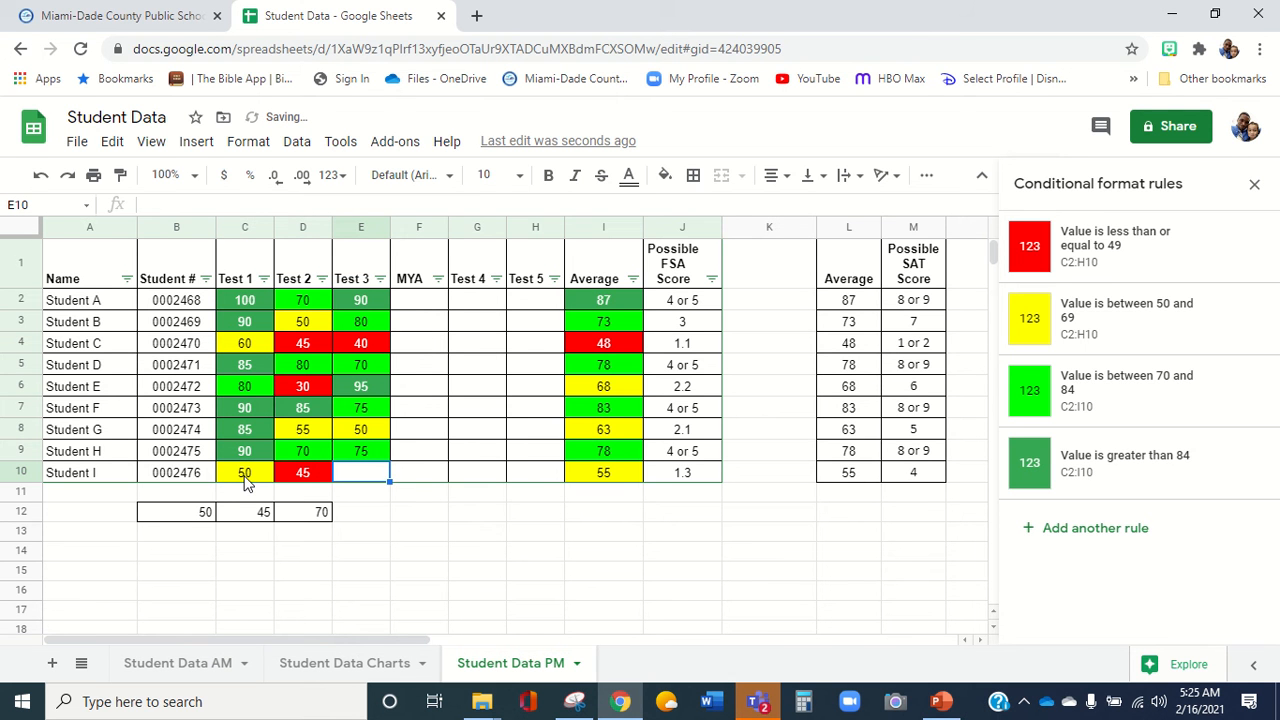
type("70")
left_click(414, 496)
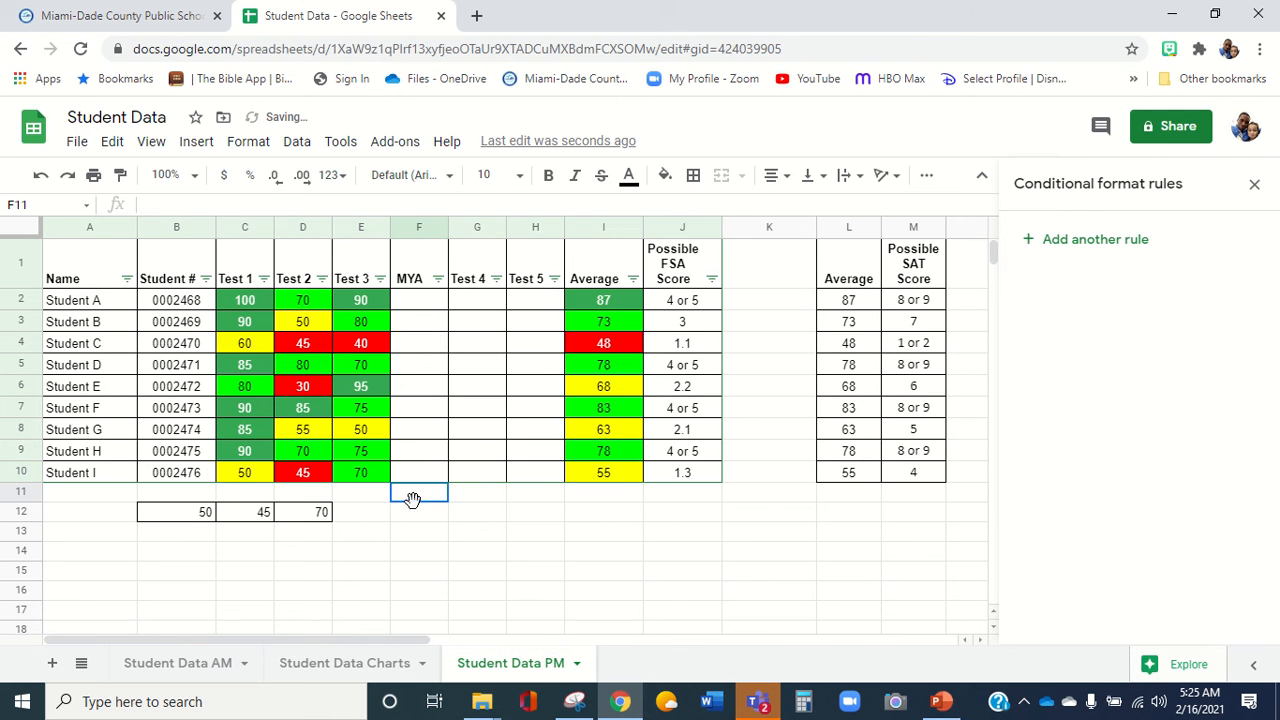
left_click(465, 452)
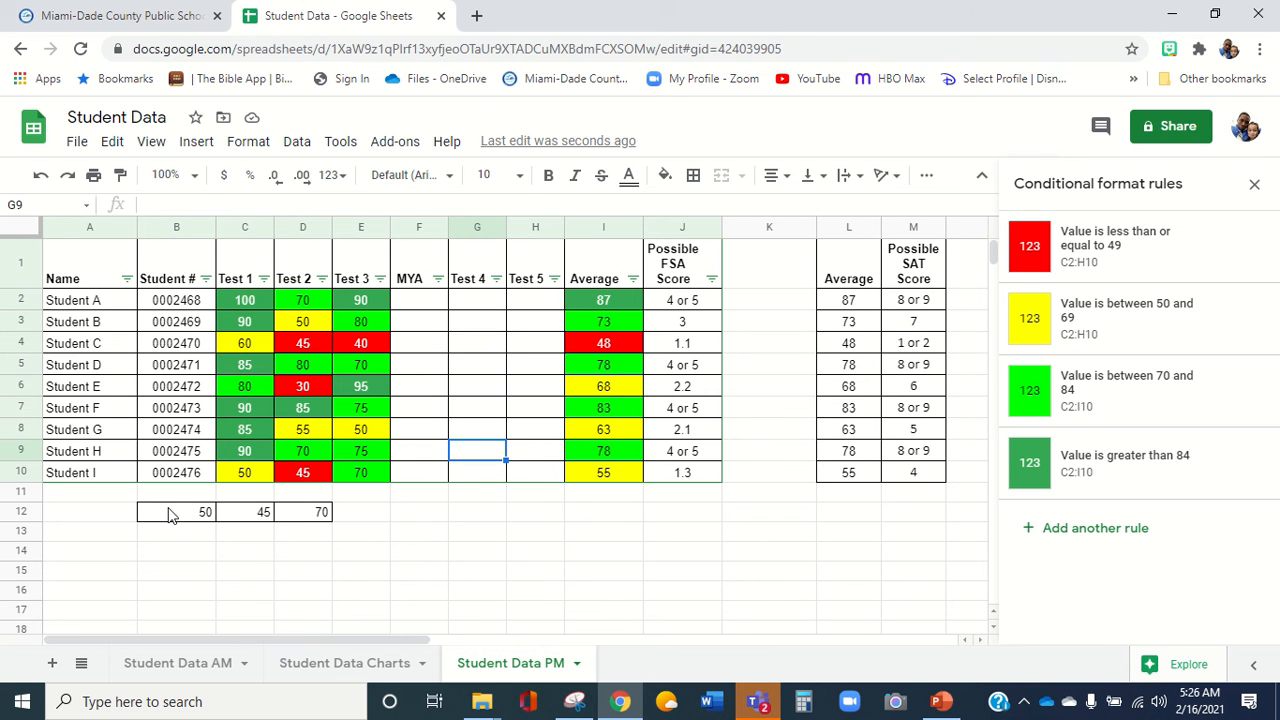
Delete the leftover scores in B12:D12 and remove the borders from those cells.
left_click_drag(170, 512, 318, 520)
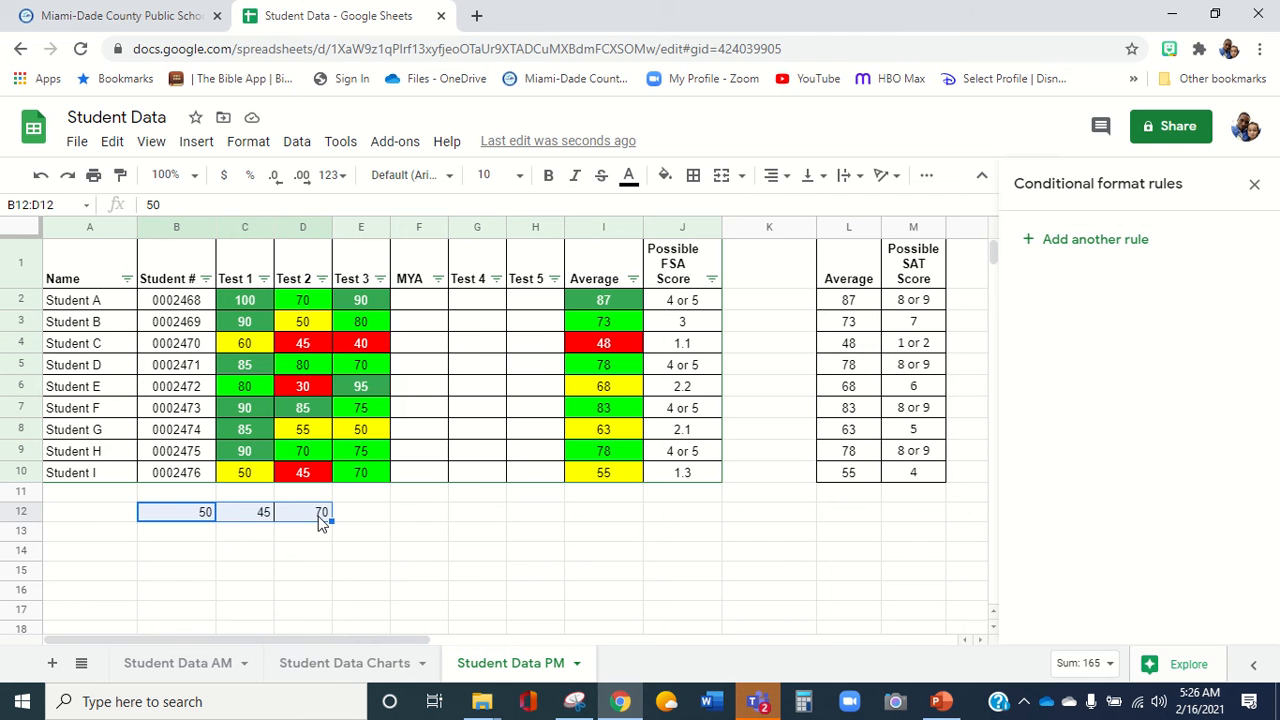
key("Delete")
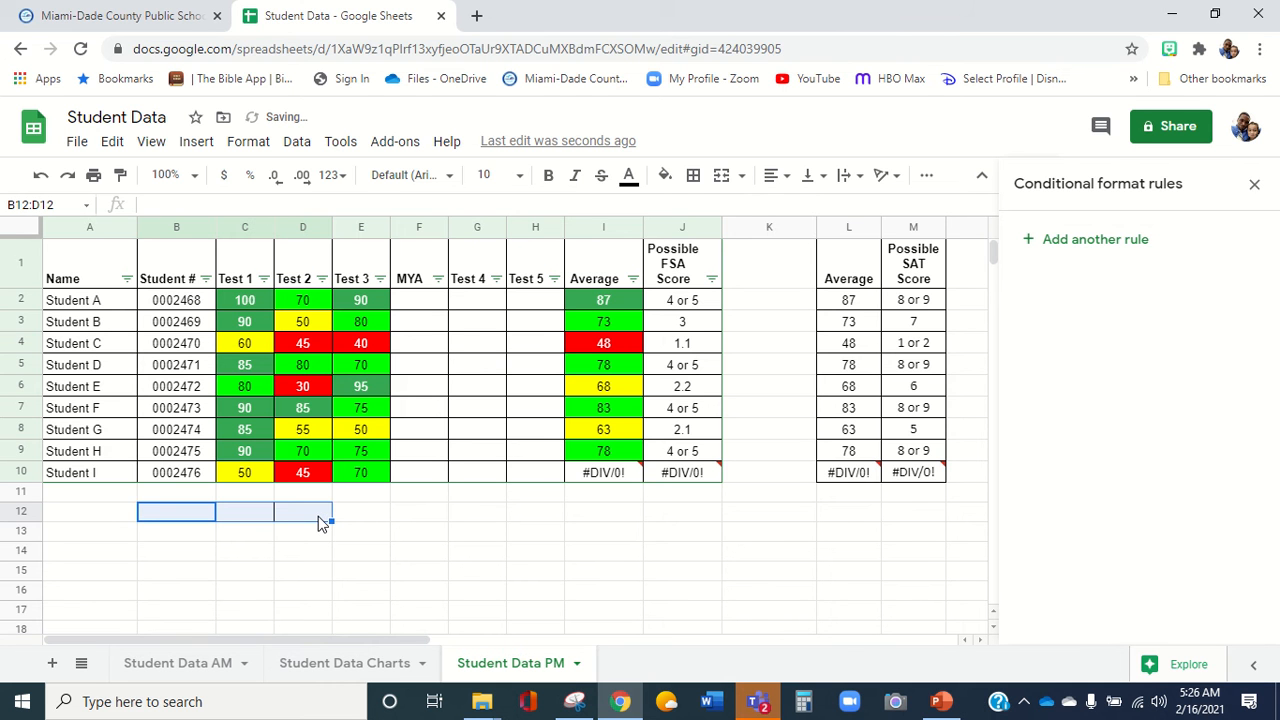
left_click(693, 175)
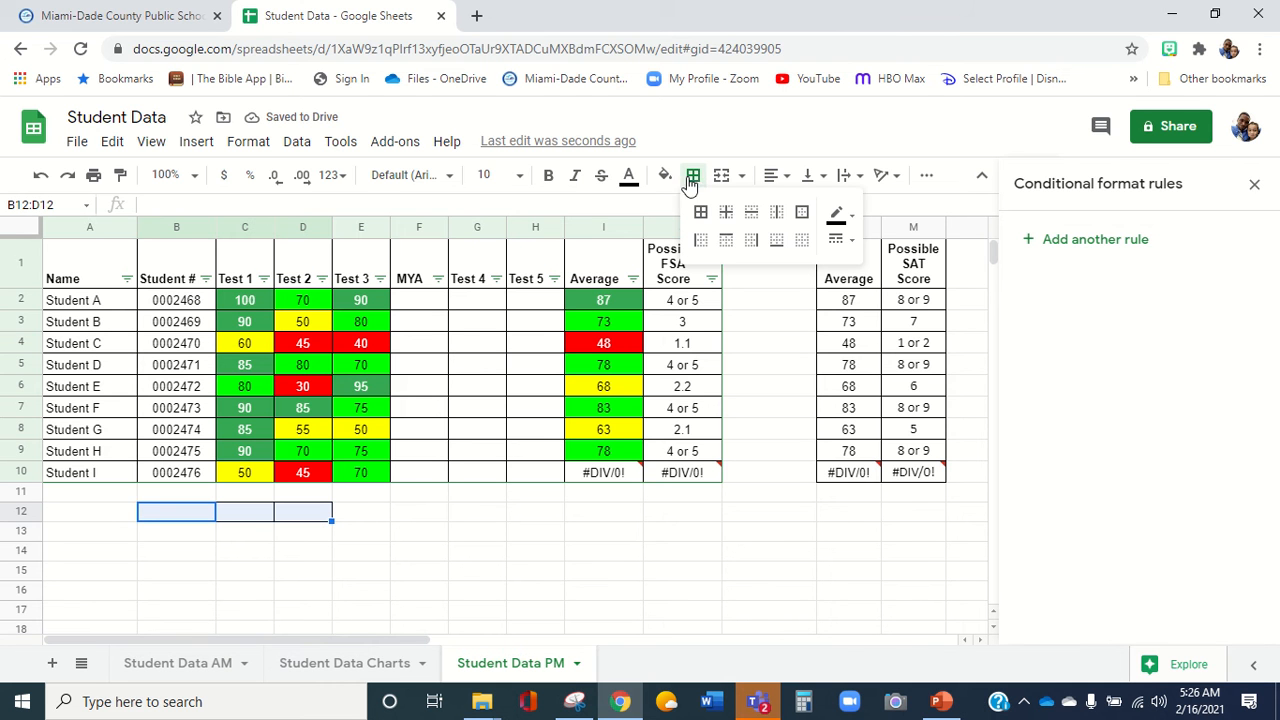
left_click(801, 240)
left_click(432, 593)
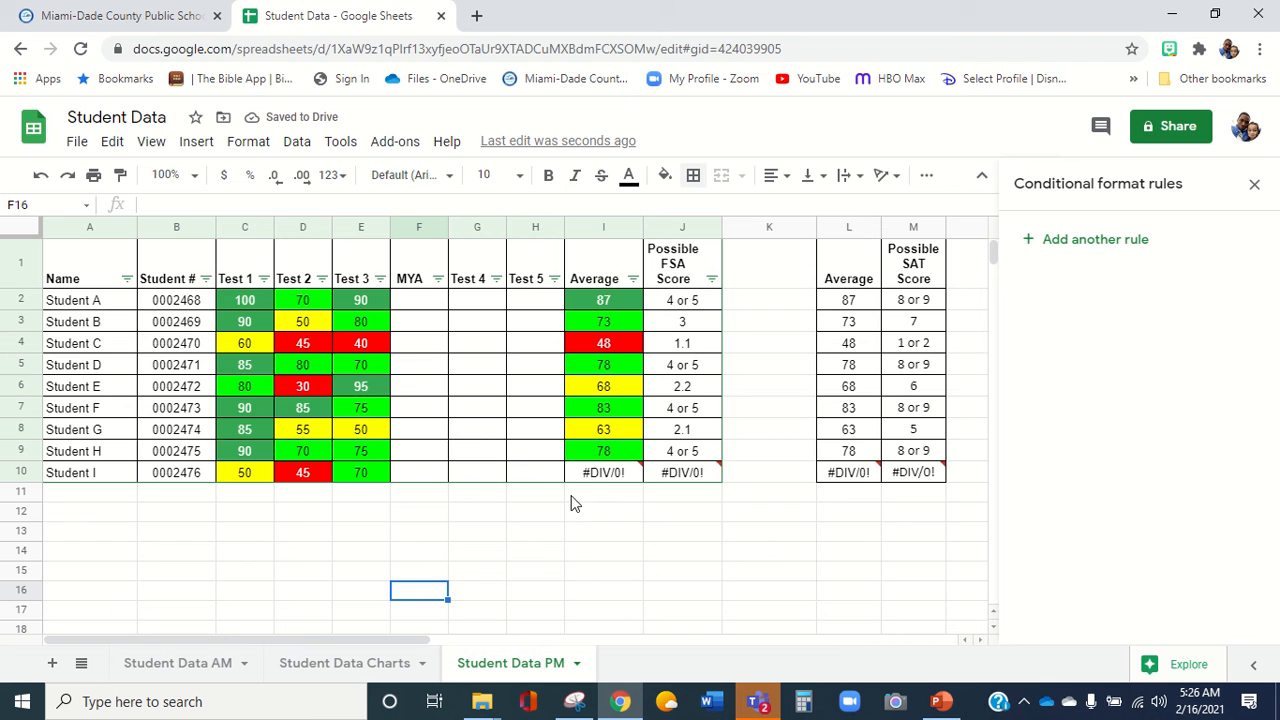
Extend Student H's average formula from I9 down to I10 to replace Student I's formula.
left_click(591, 478)
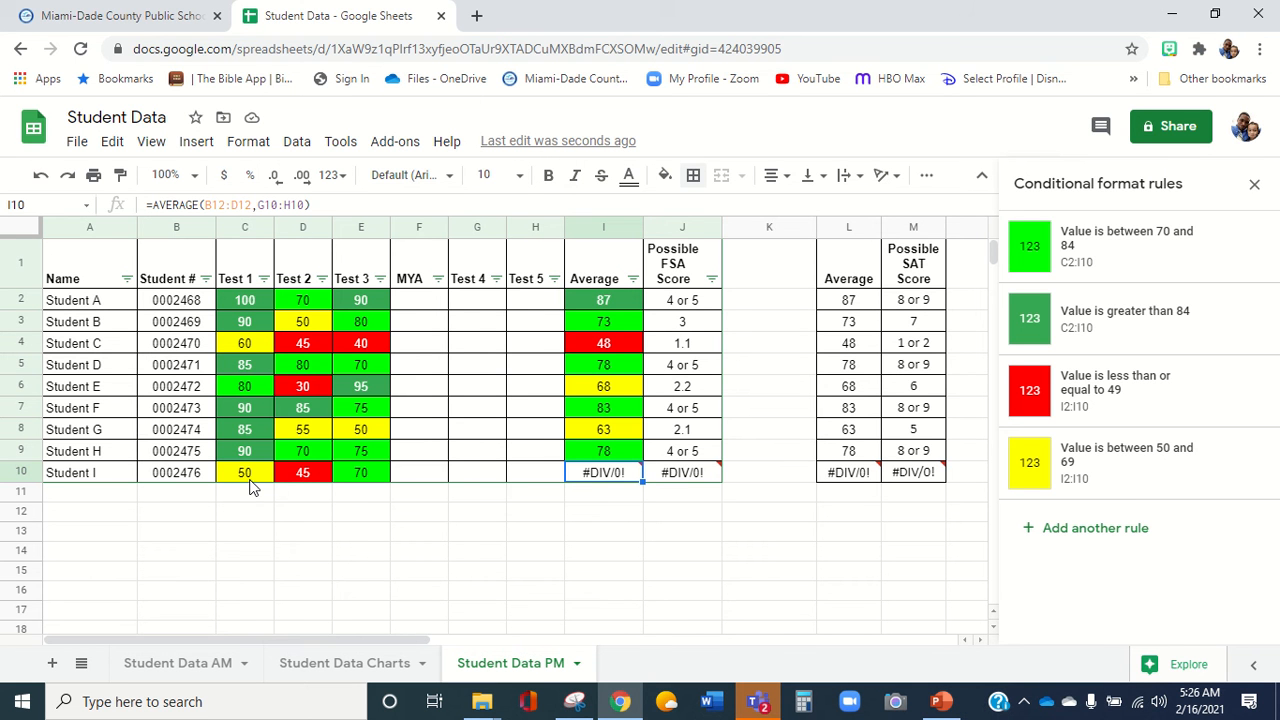
left_click(603, 452)
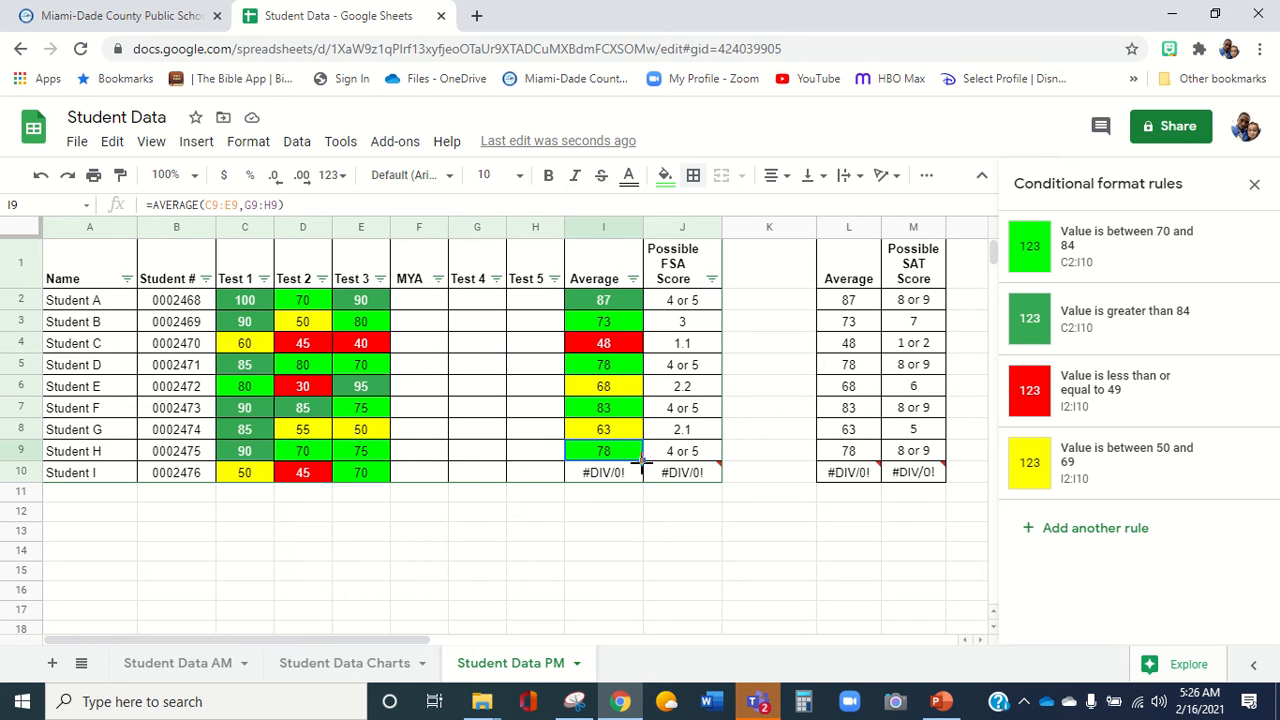
left_click_drag(643, 461, 642, 478)
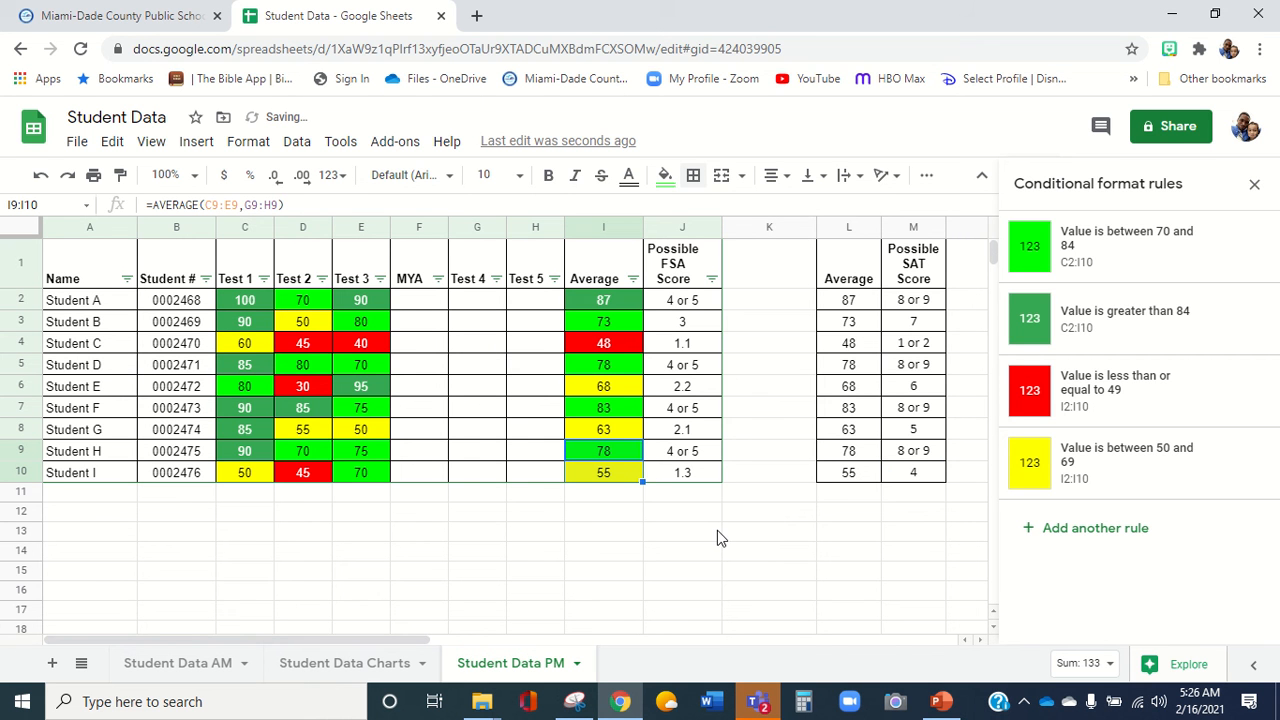
left_click(522, 508)
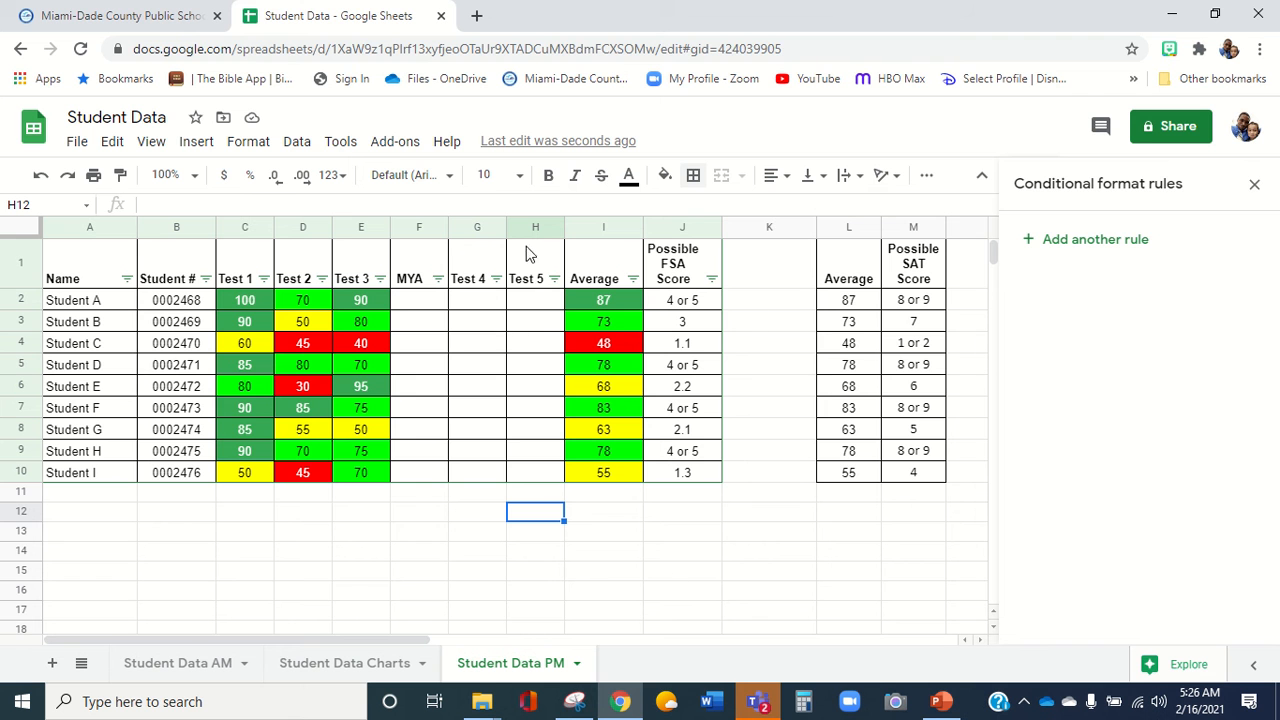
Close the conditional format rules and publish the entire document to the web as a web page link.
left_click(1256, 186)
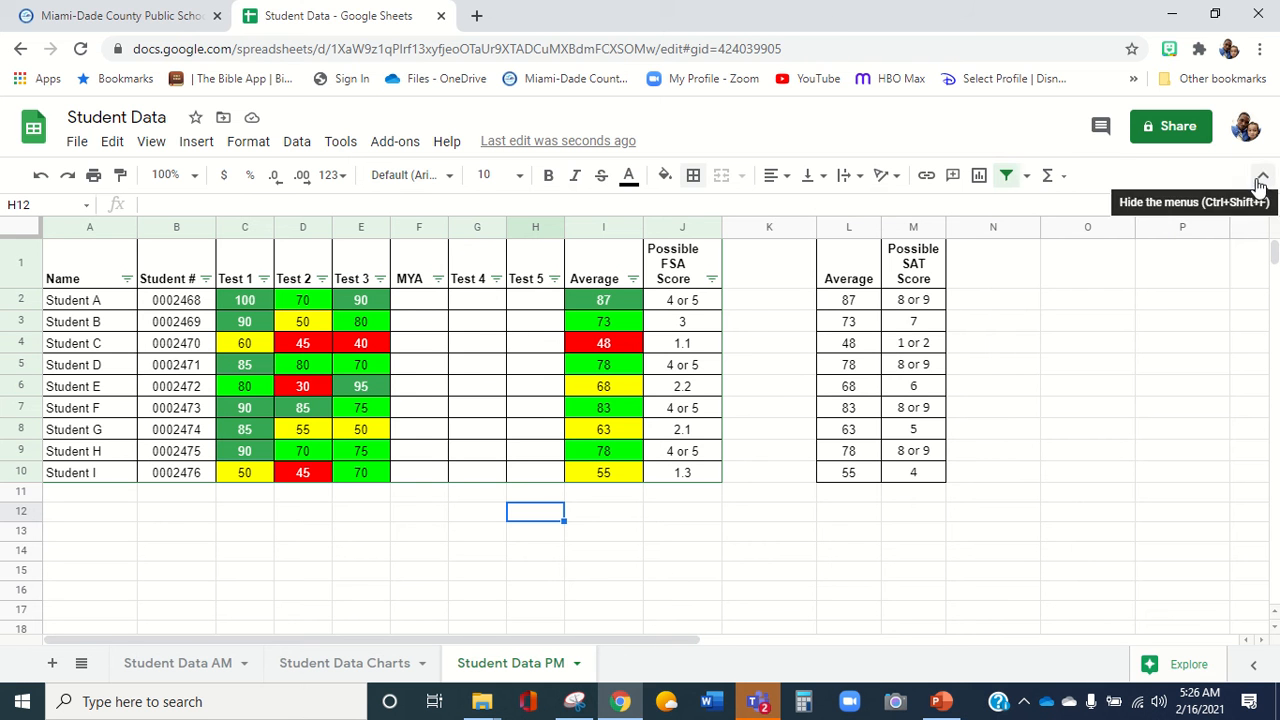
left_click(76, 141)
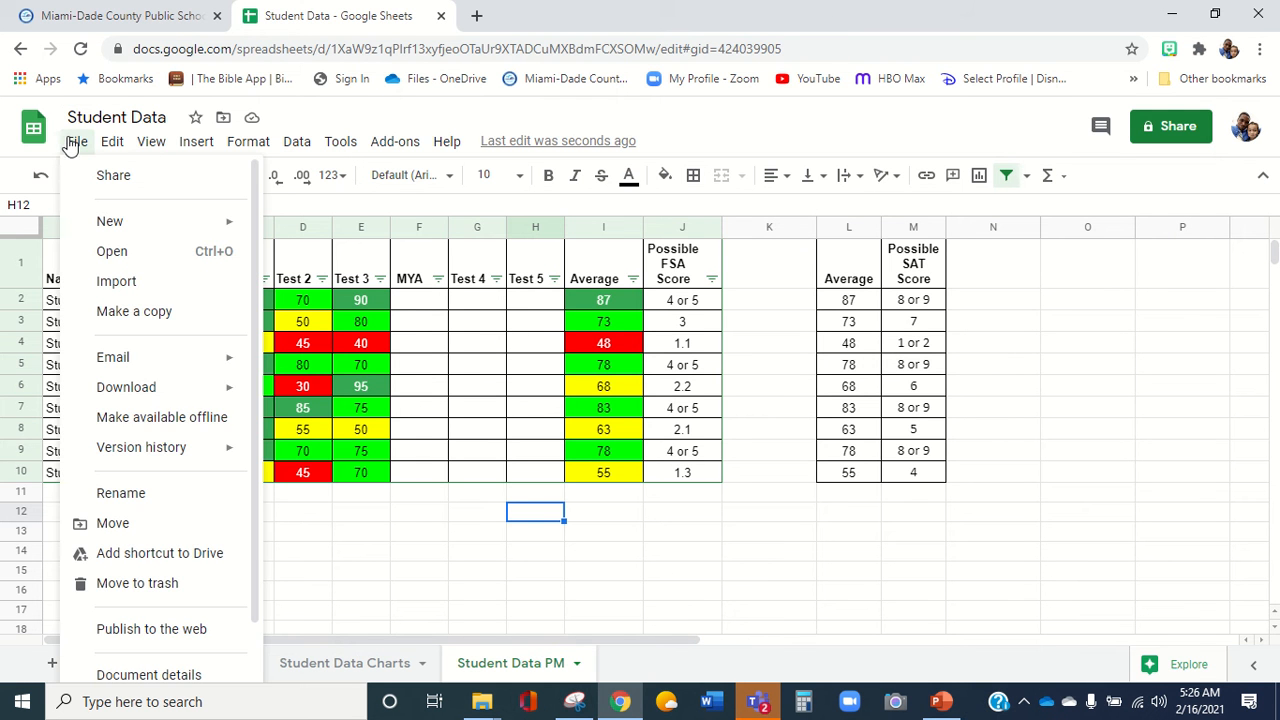
left_click(124, 629)
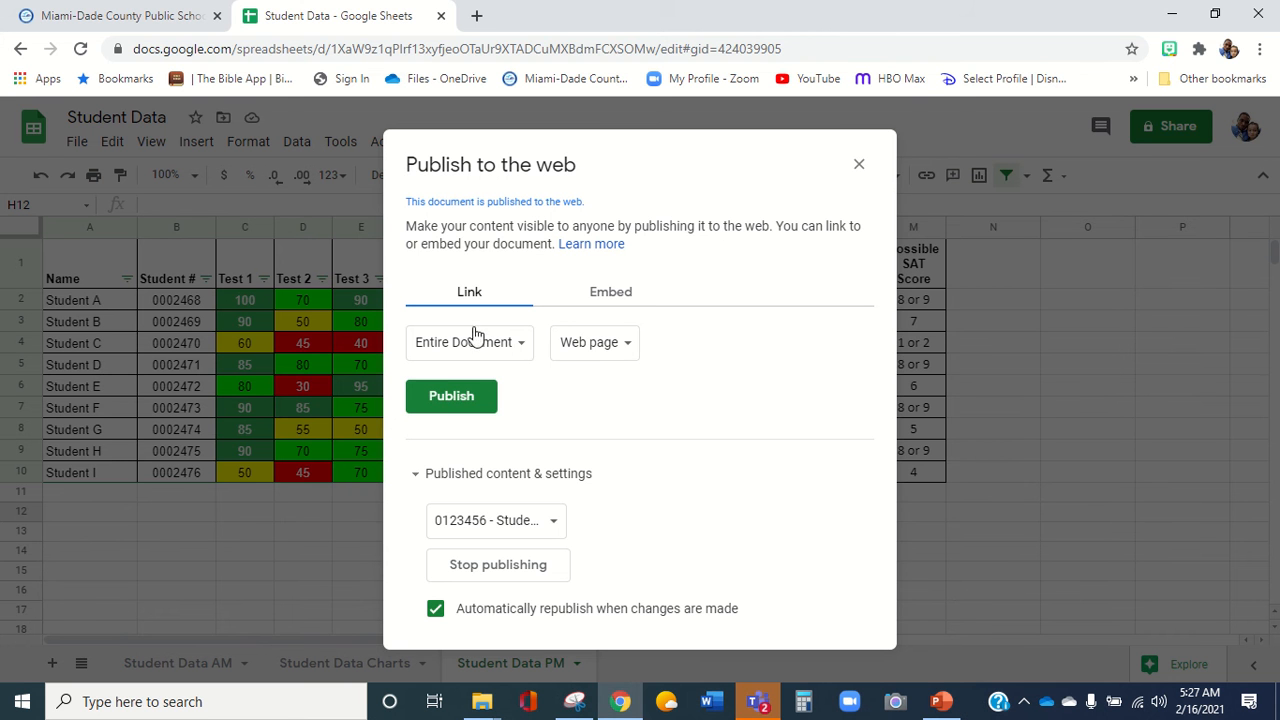
left_click(512, 345)
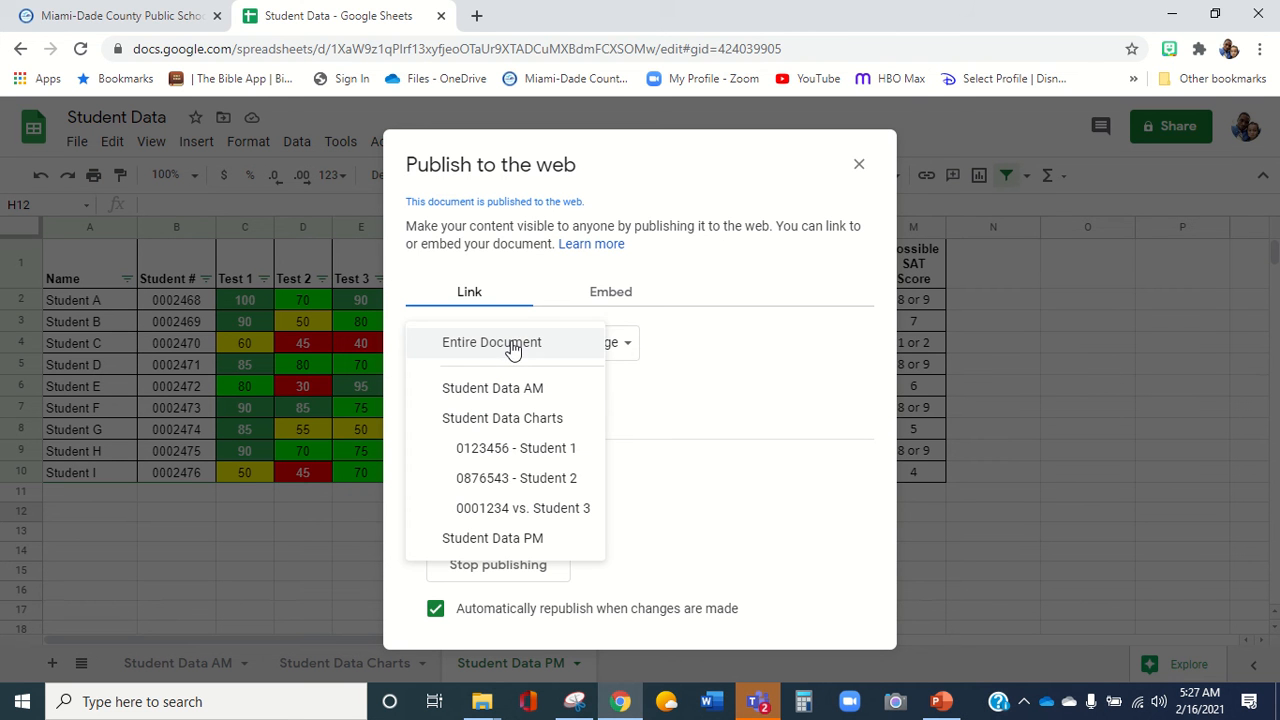
left_click(682, 394)
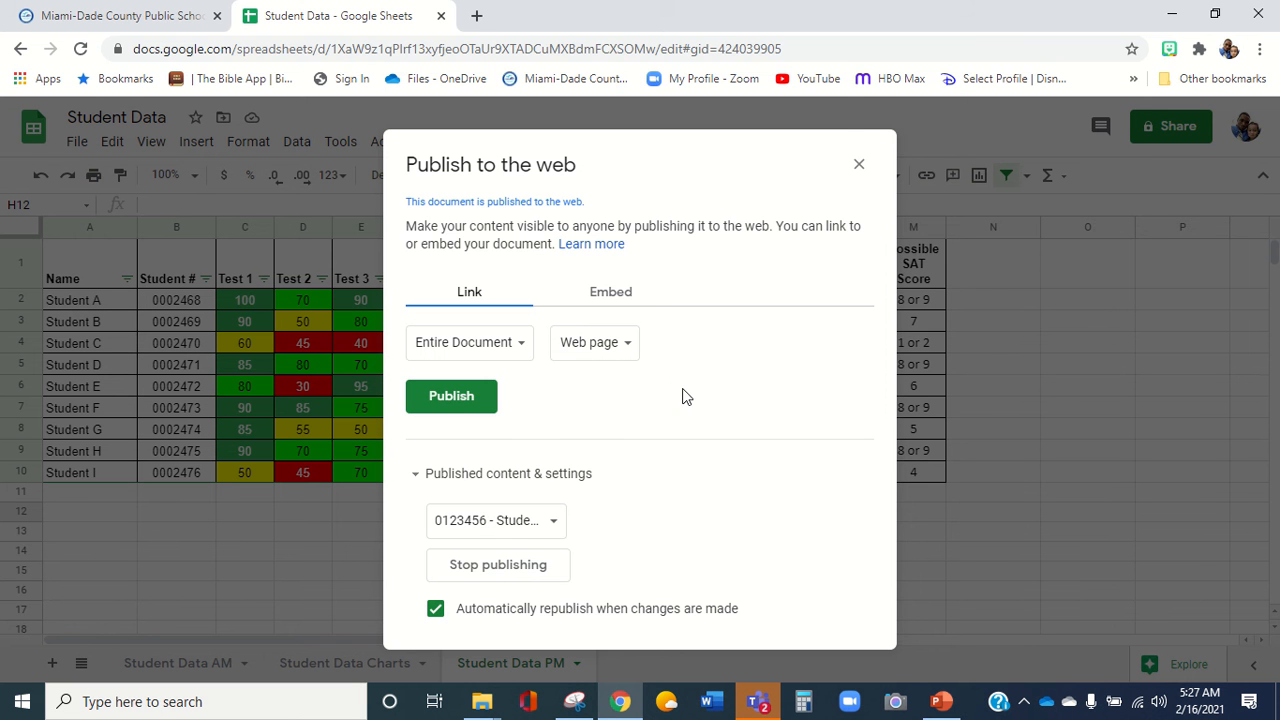
left_click(473, 392)
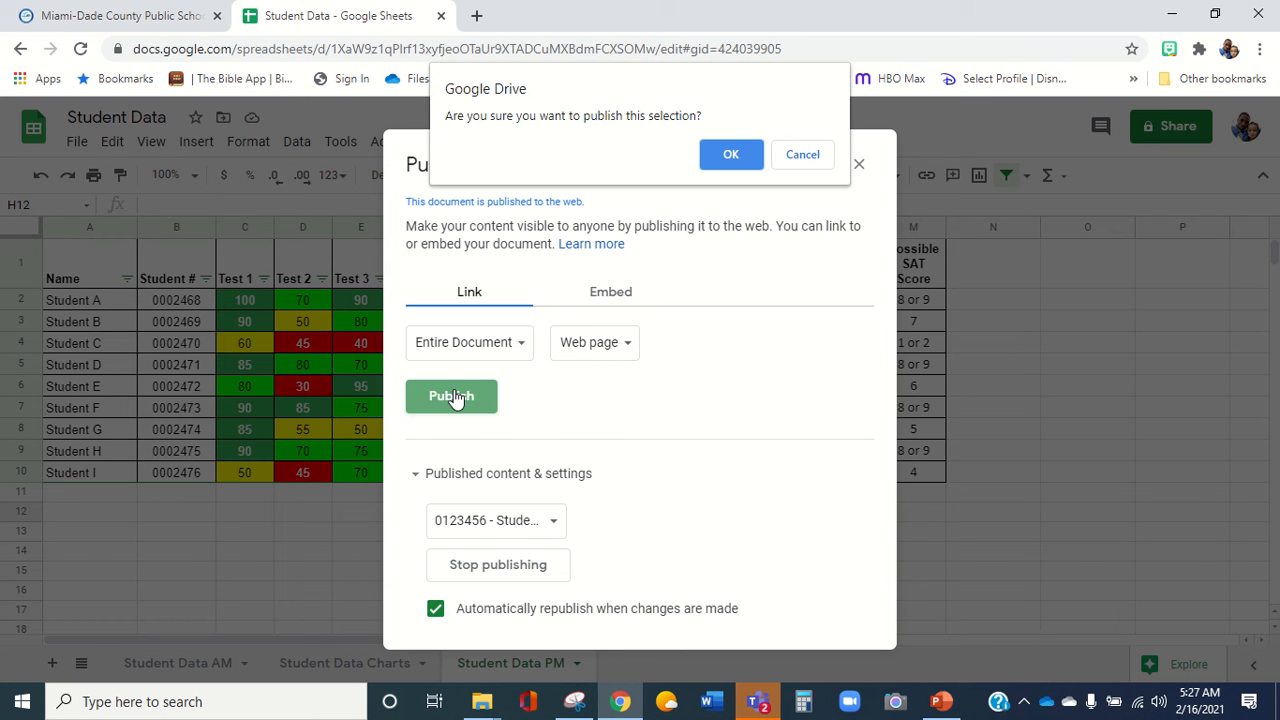
left_click(713, 156)
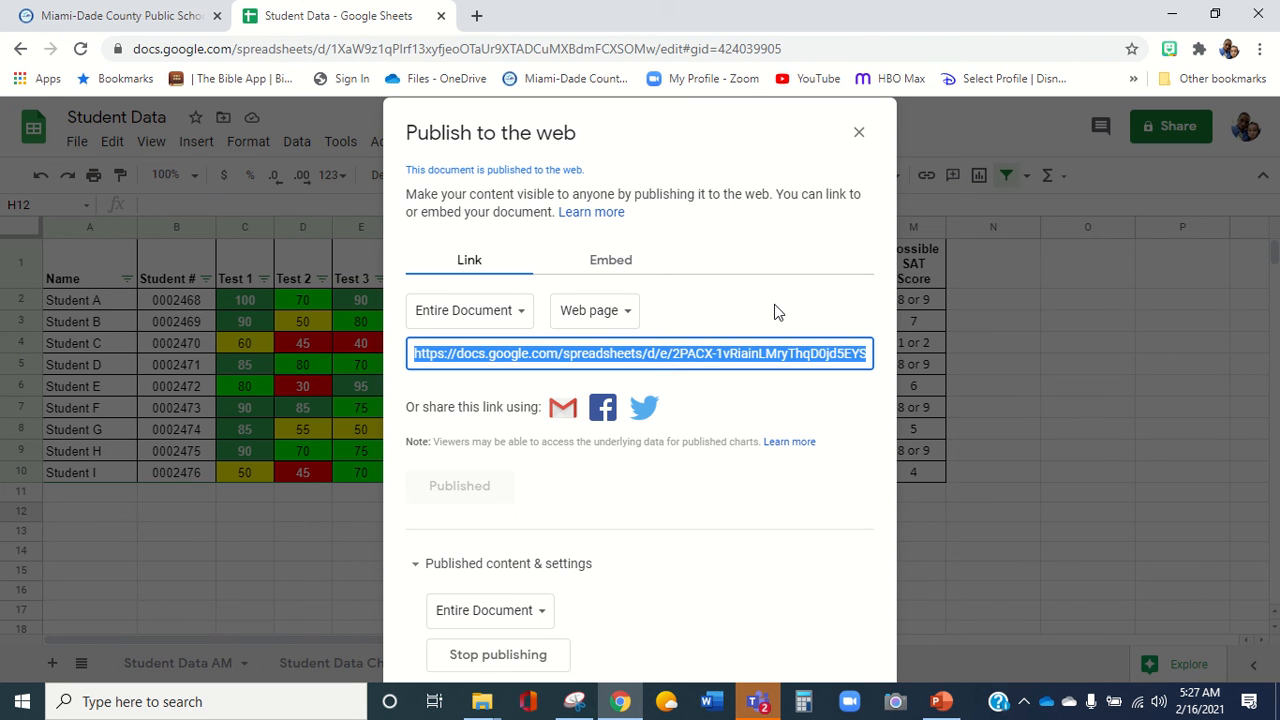
left_click(860, 136)
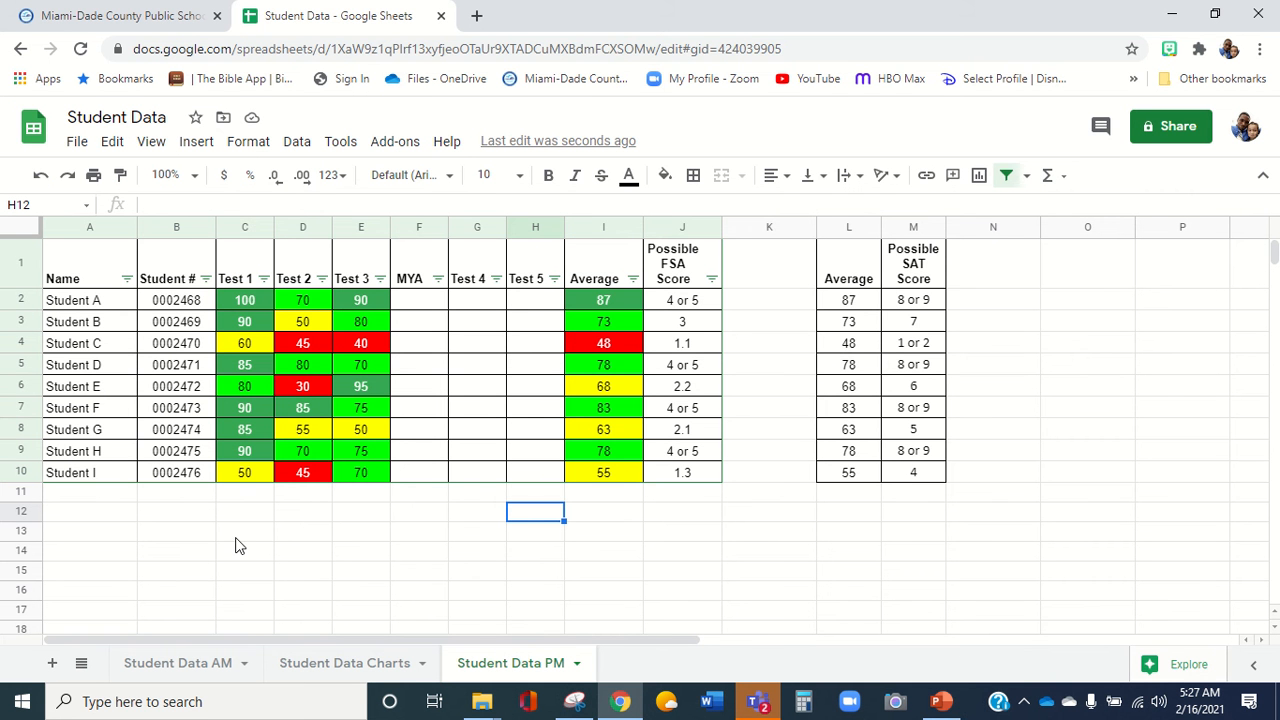
Add a blank sheet to the workbook and view Student 1's chart and data link on the Student Data Charts sheet.
left_click(52, 664)
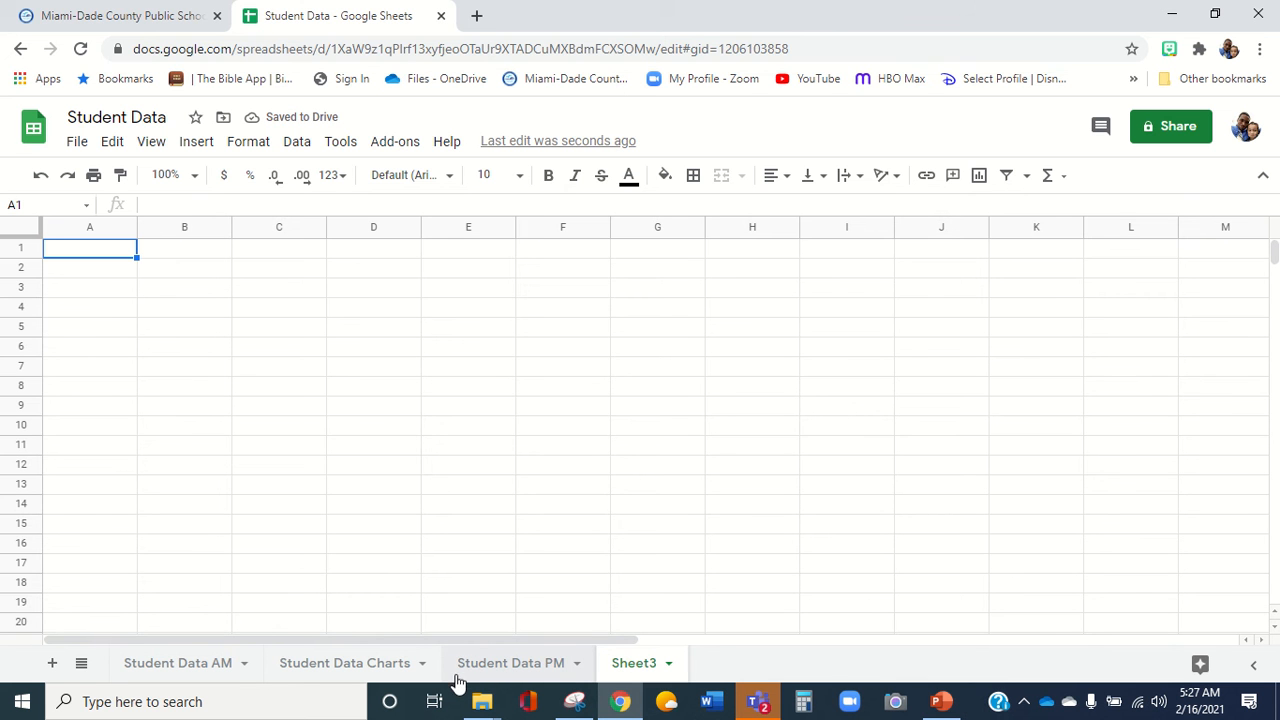
left_click(357, 672)
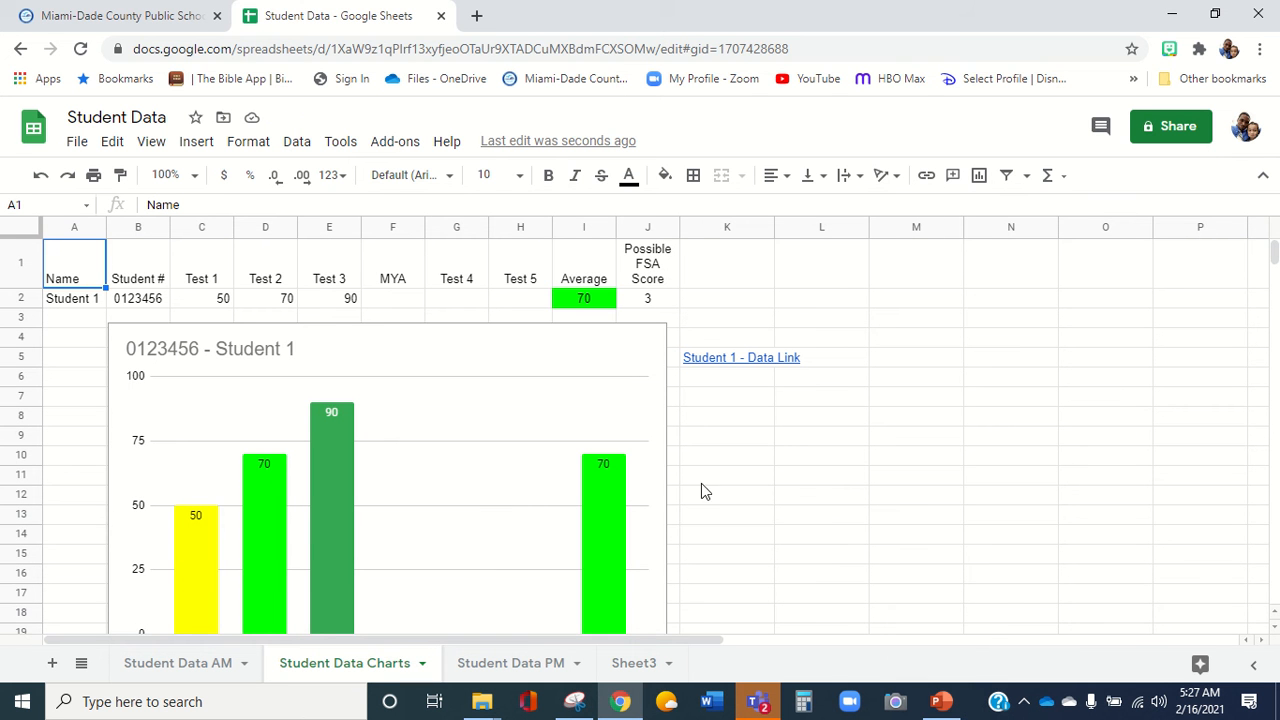
scroll(789, 480, "down", 1)
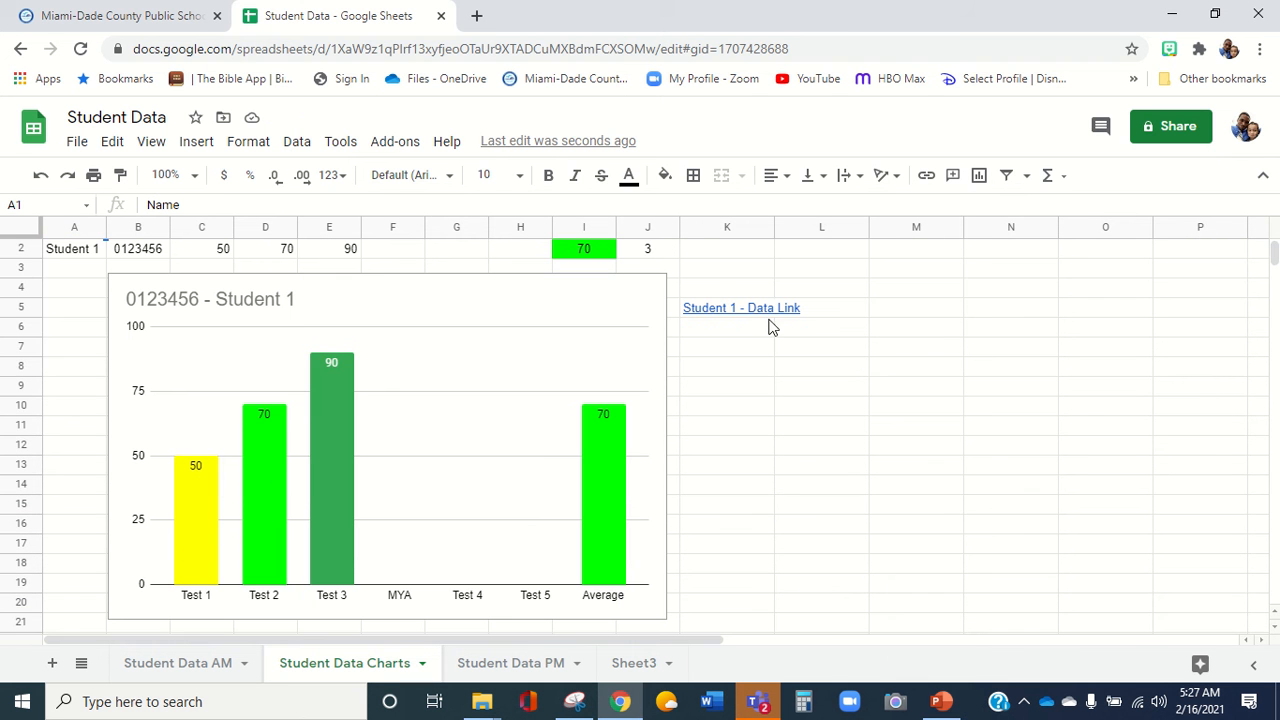
Rename the new blank Sheet3 as PM Student Data Charts.
left_click(630, 665)
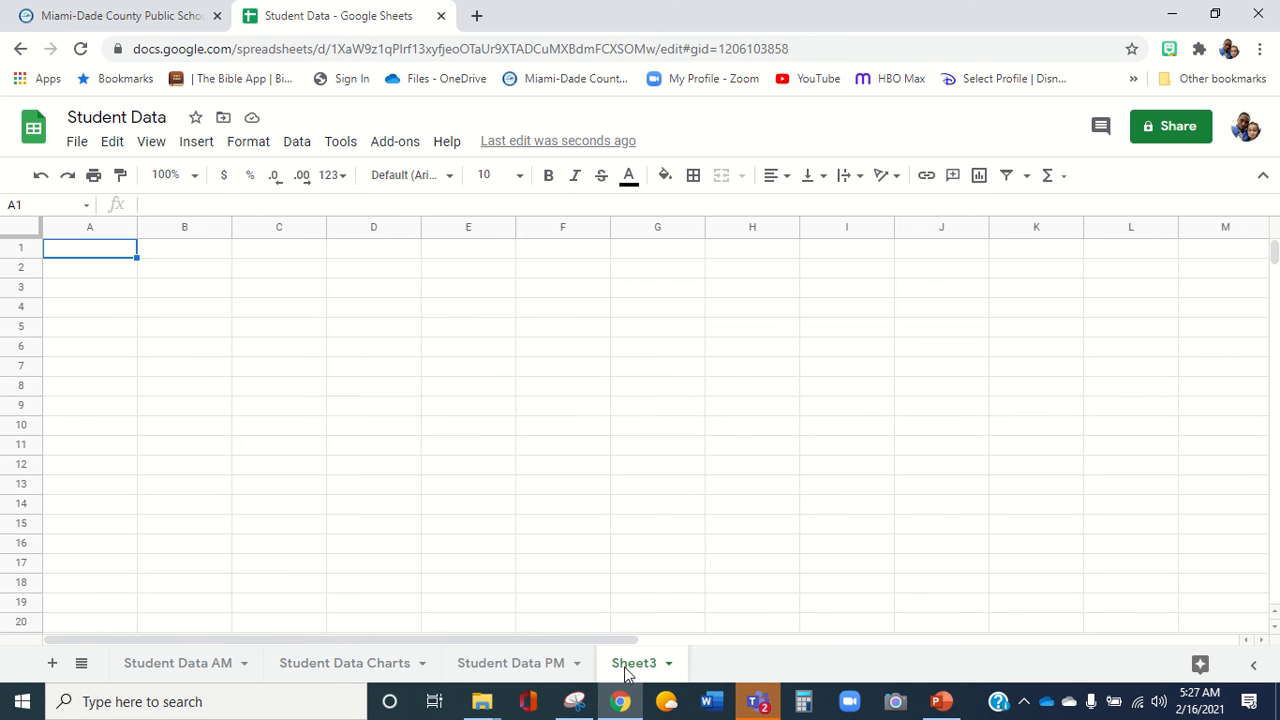
left_click(669, 665)
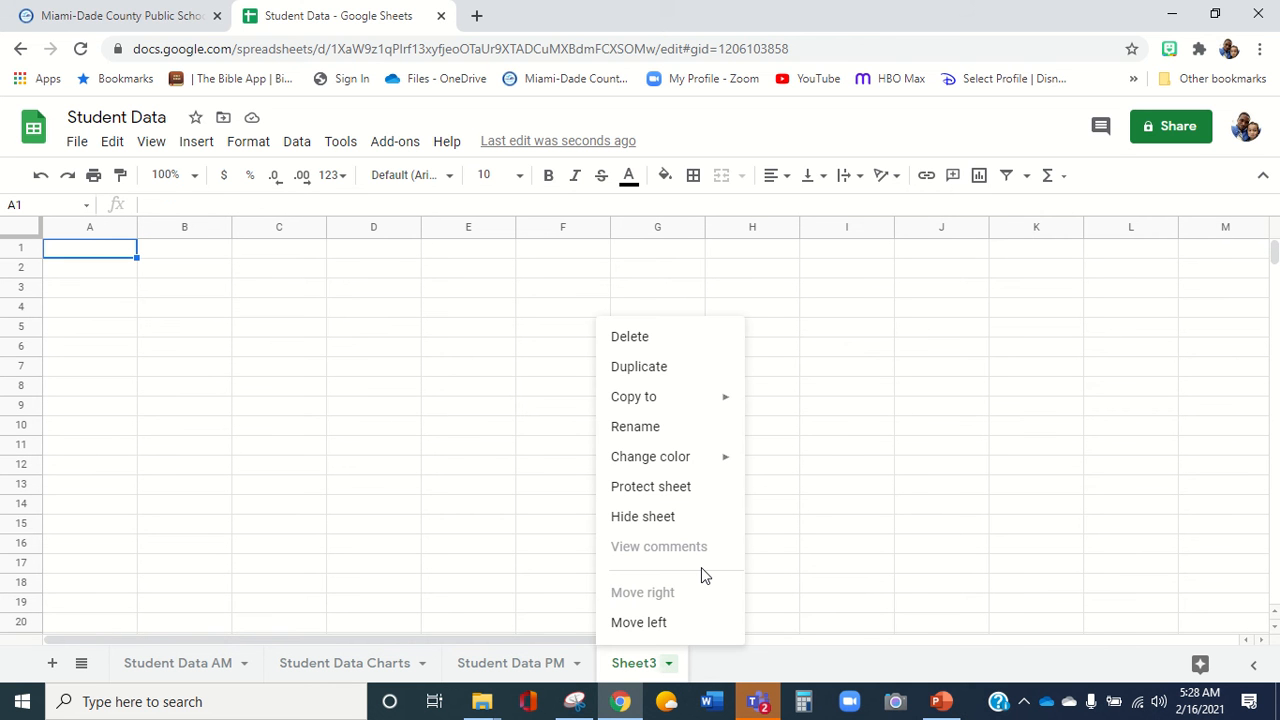
left_click(712, 430)
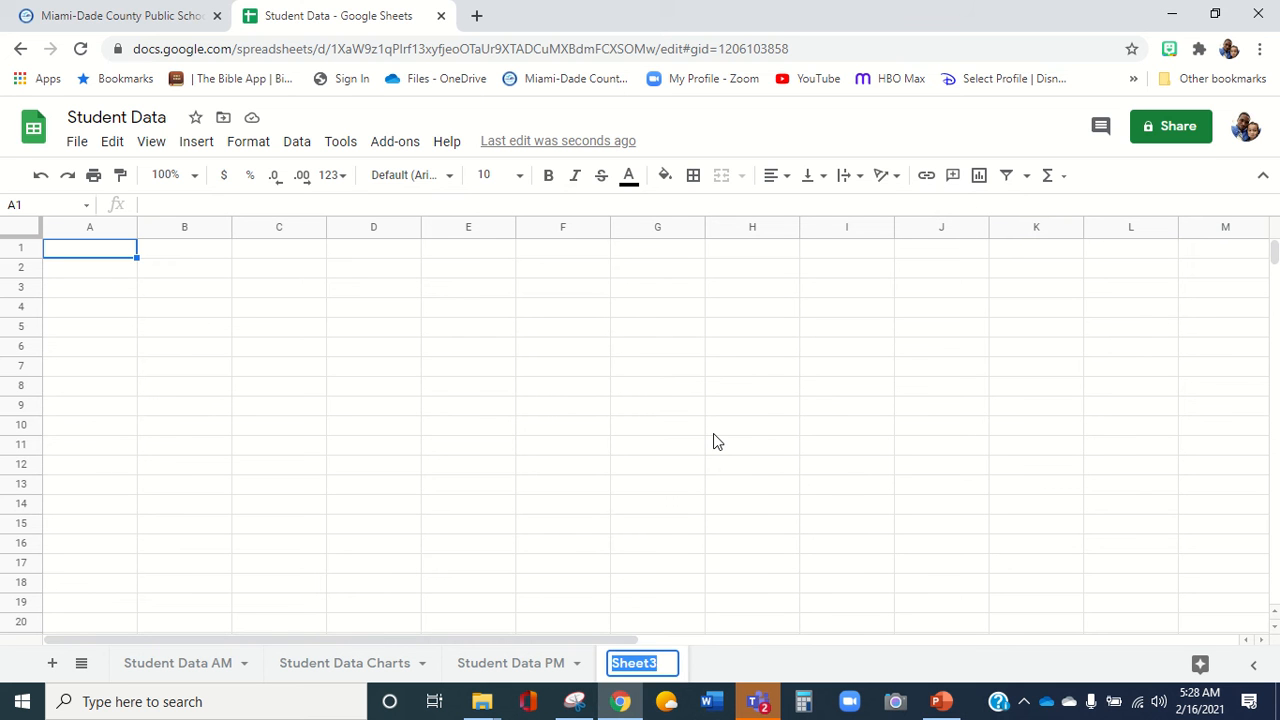
type("PM Stu")
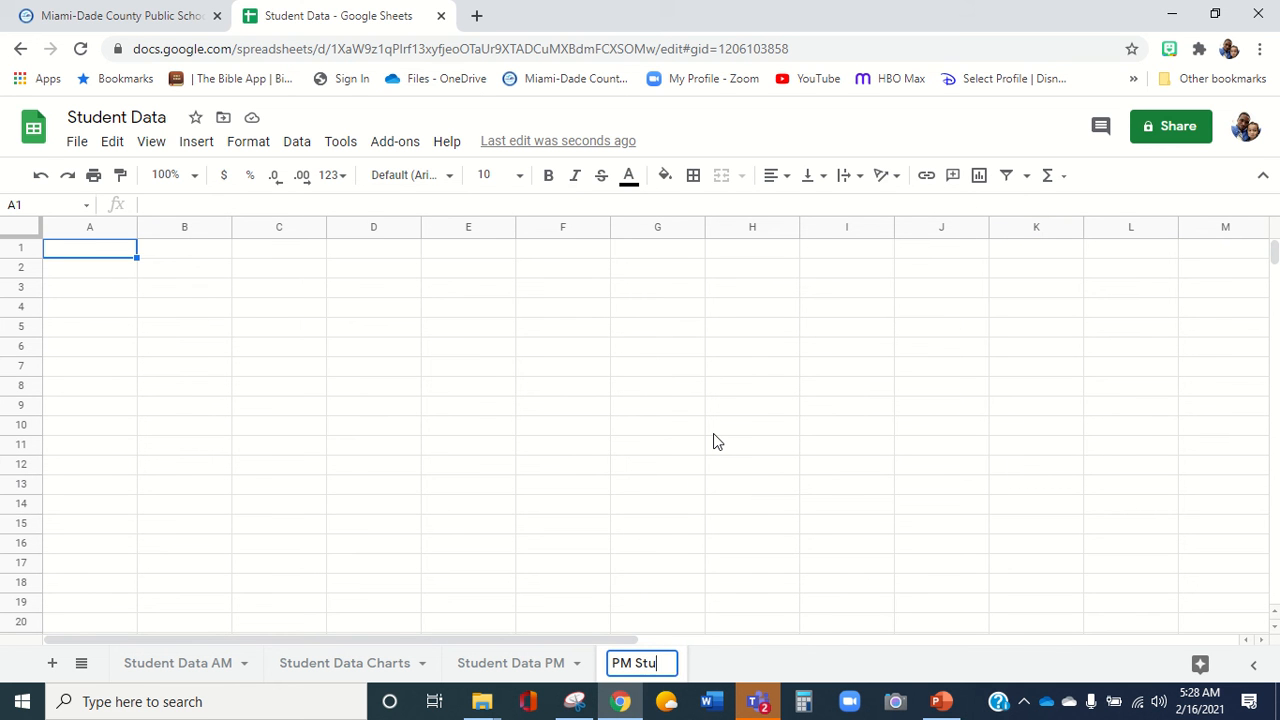
type("dent Data")
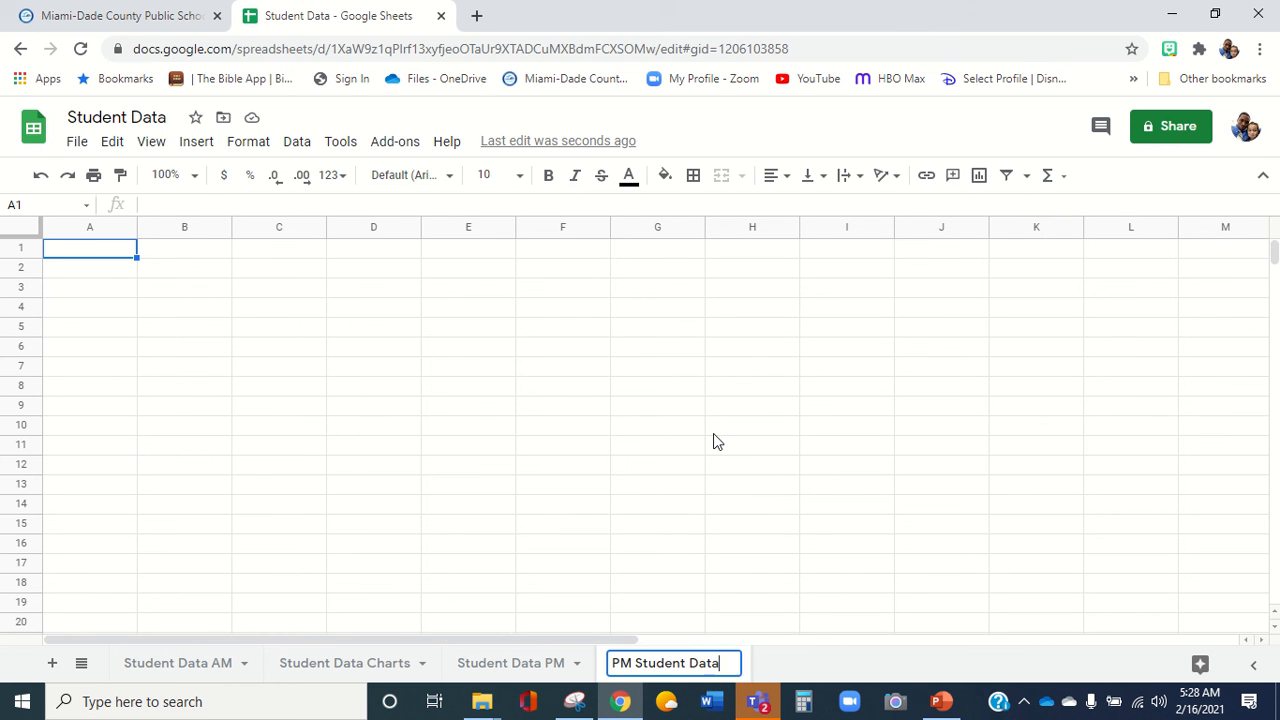
type(" Charts")
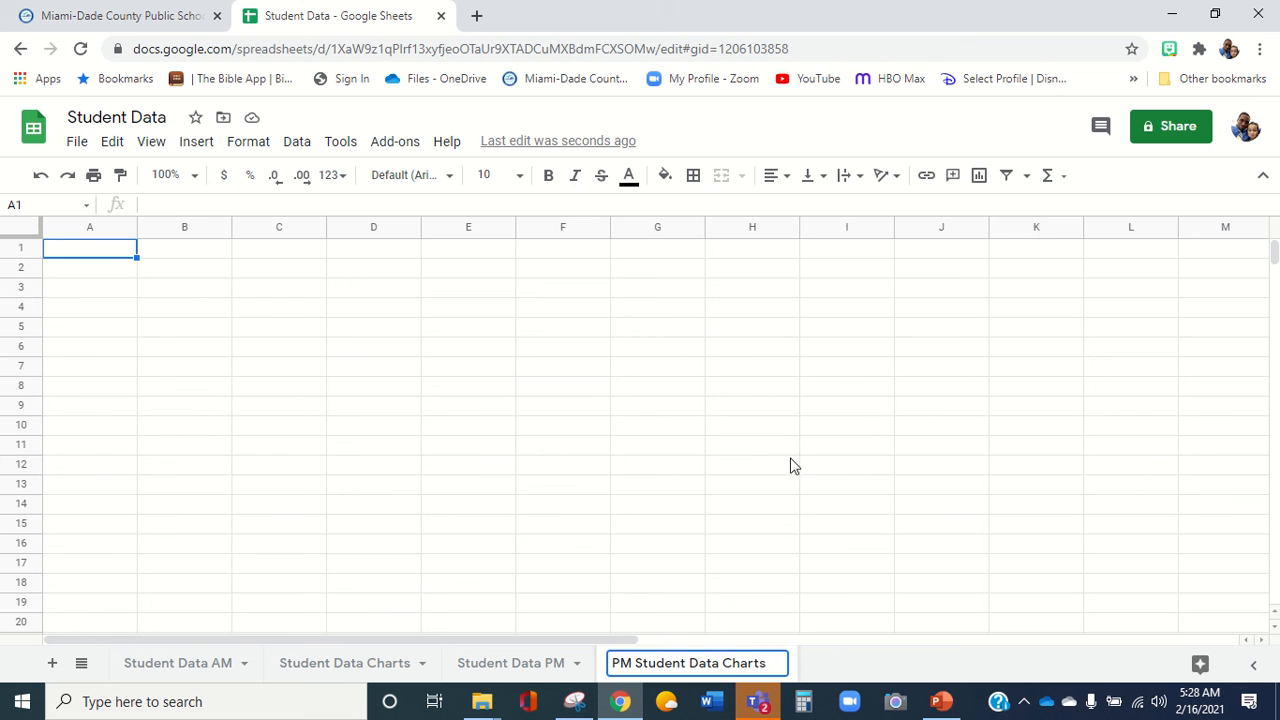
left_click(591, 521)
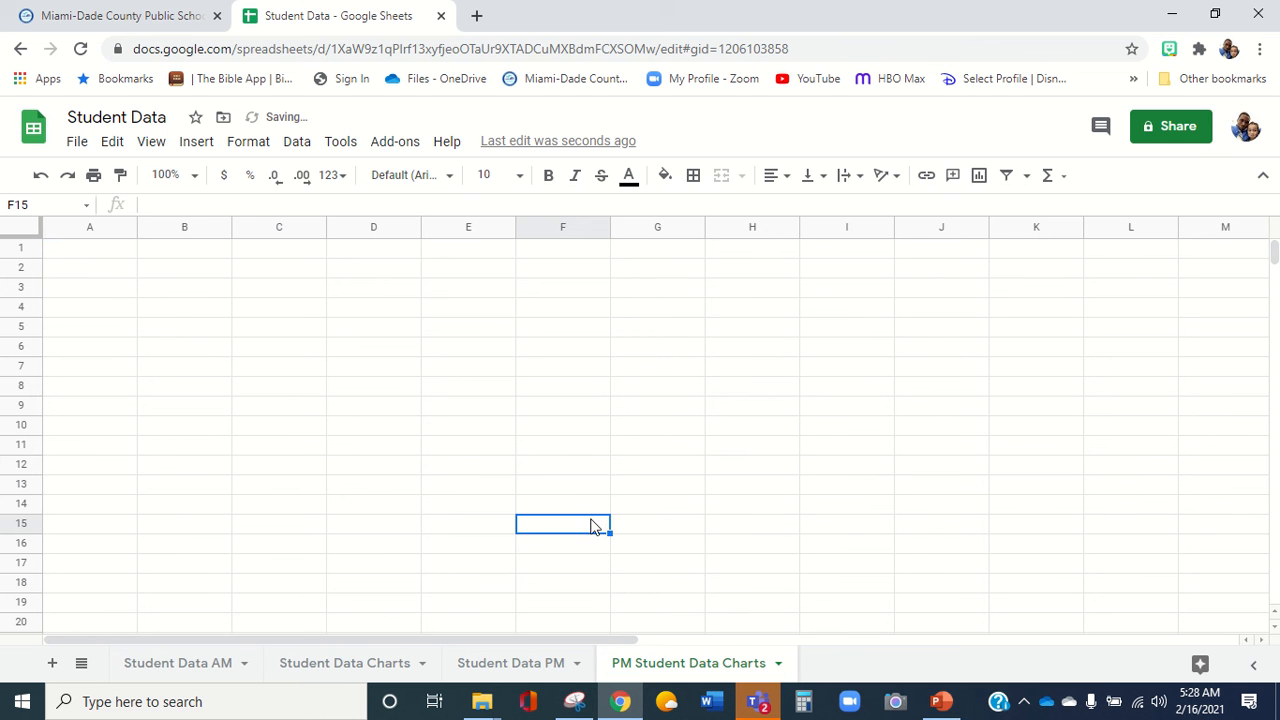
Rename the Student Data Charts sheet as AM Student Data Charts.
left_click(422, 660)
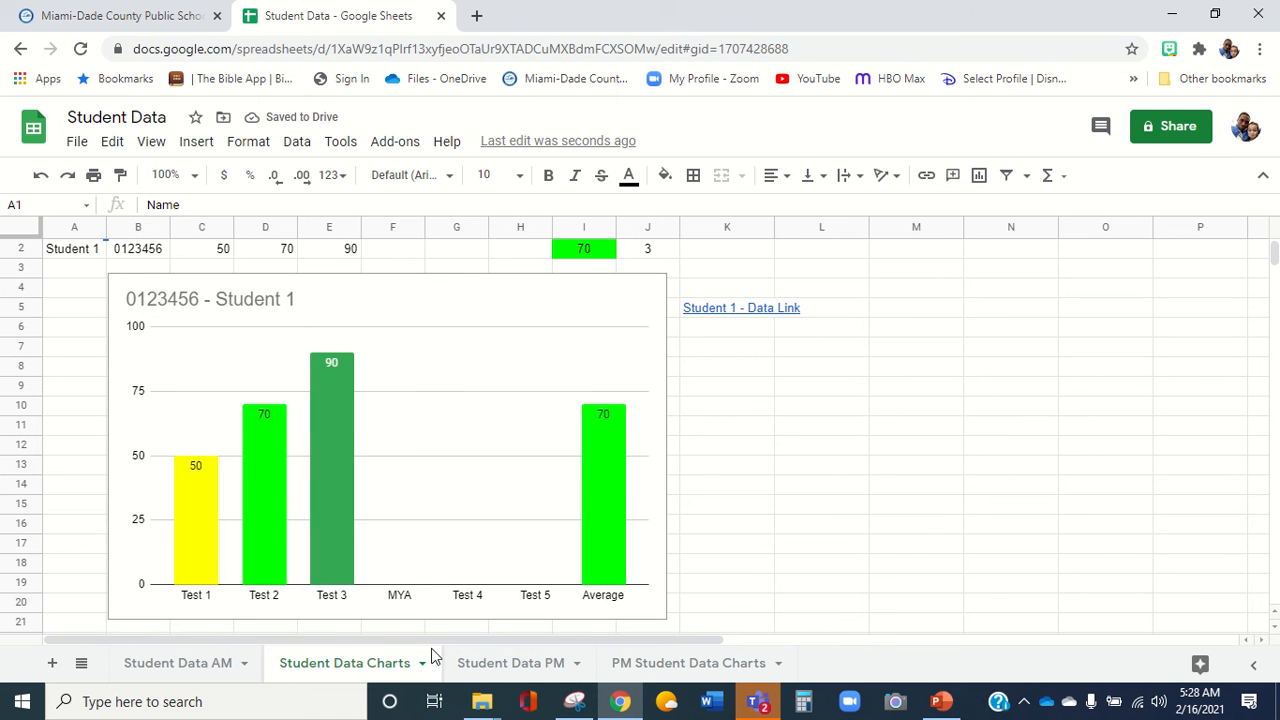
left_click(422, 663)
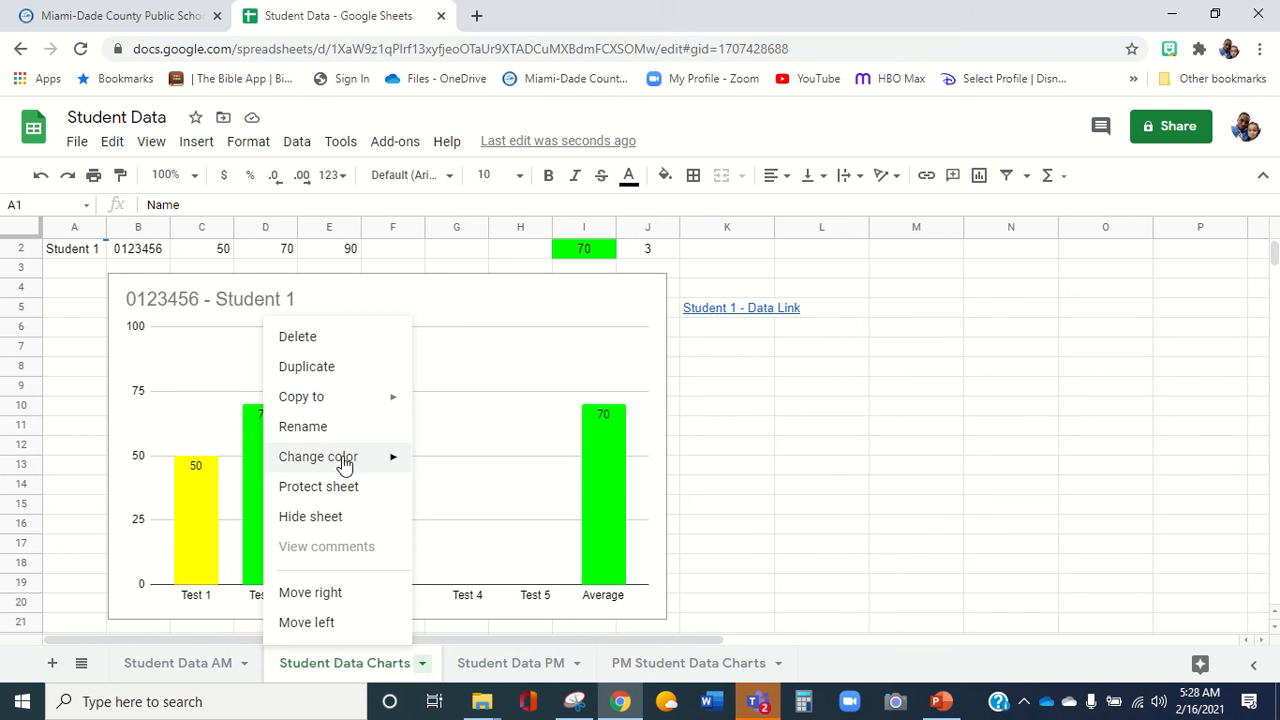
left_click(340, 428)
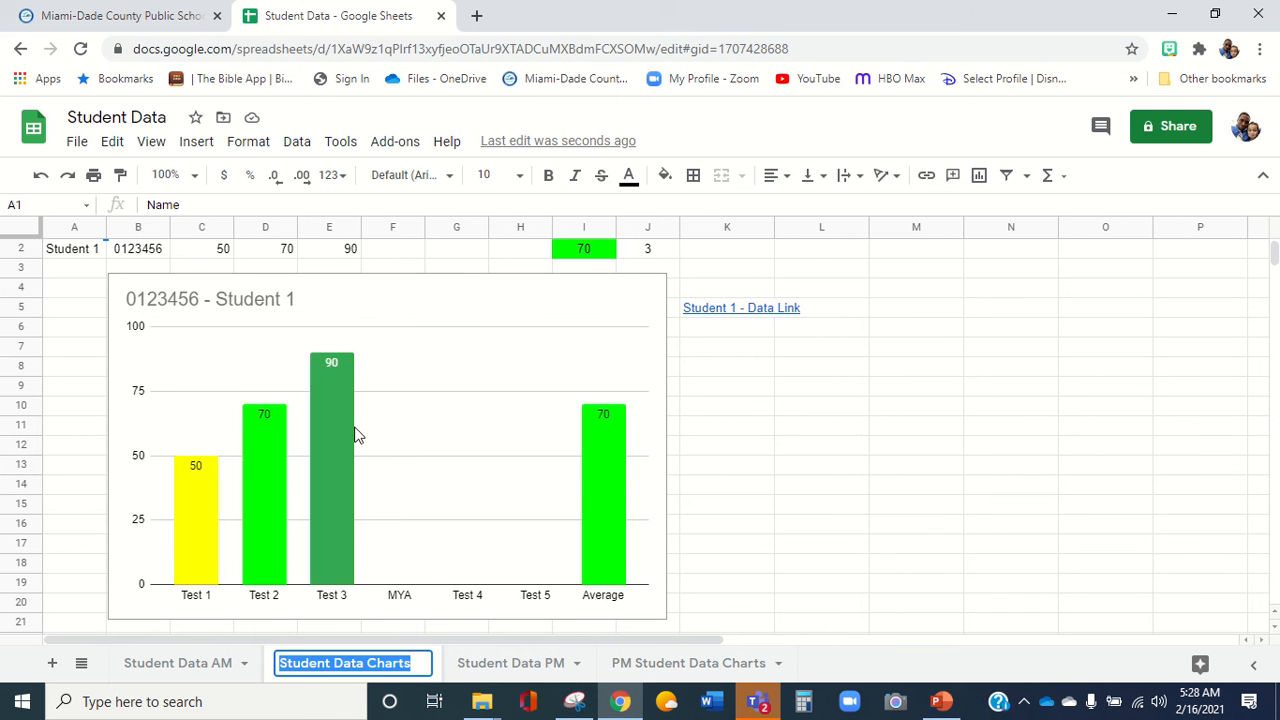
left_click(286, 662)
type("AM")
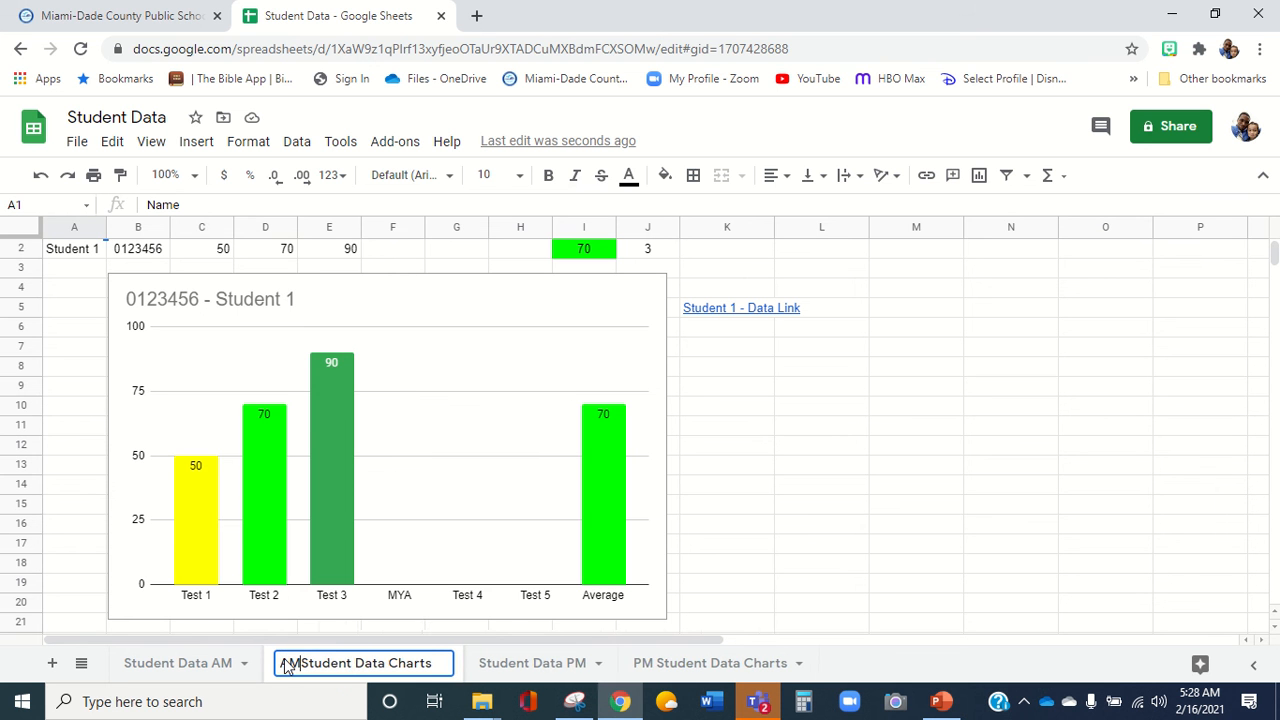
left_click(690, 666)
Copy the header row A1:J1 from Student Data PM to A1 of PM Student Data Charts and narrow columns A to J there.
left_click(511, 665)
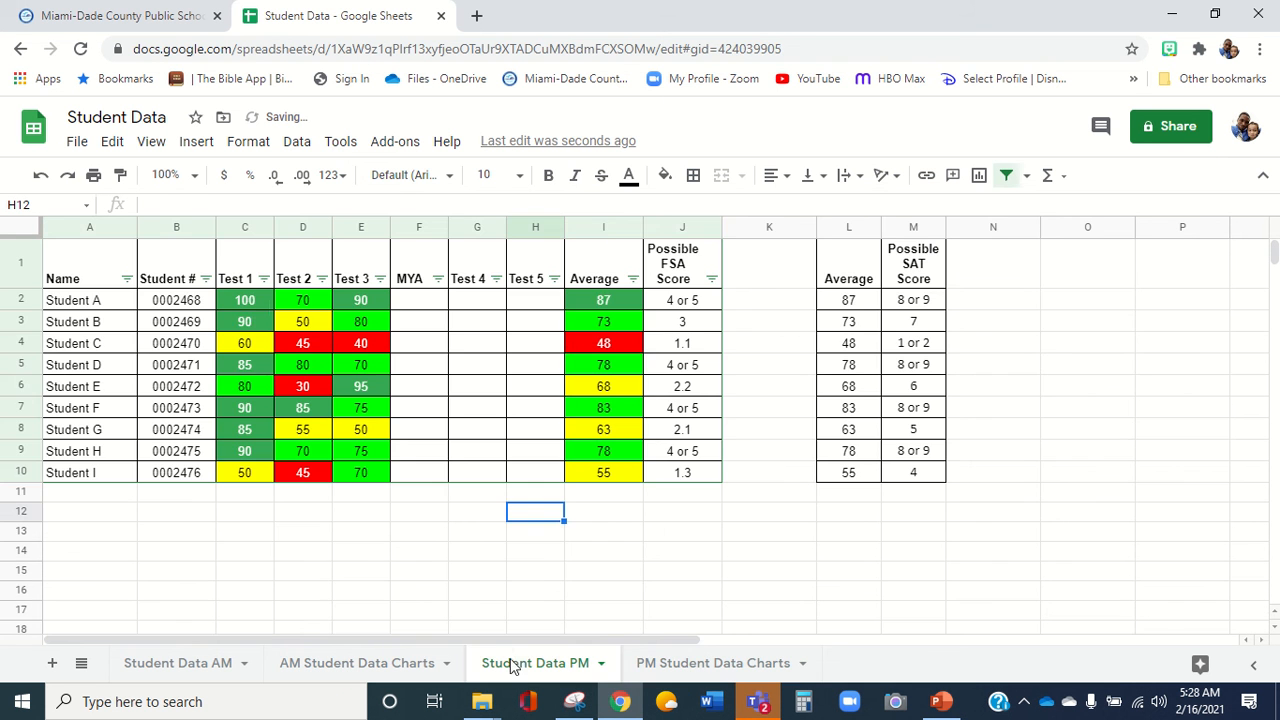
left_click_drag(97, 263, 679, 285)
key("ctrl+c")
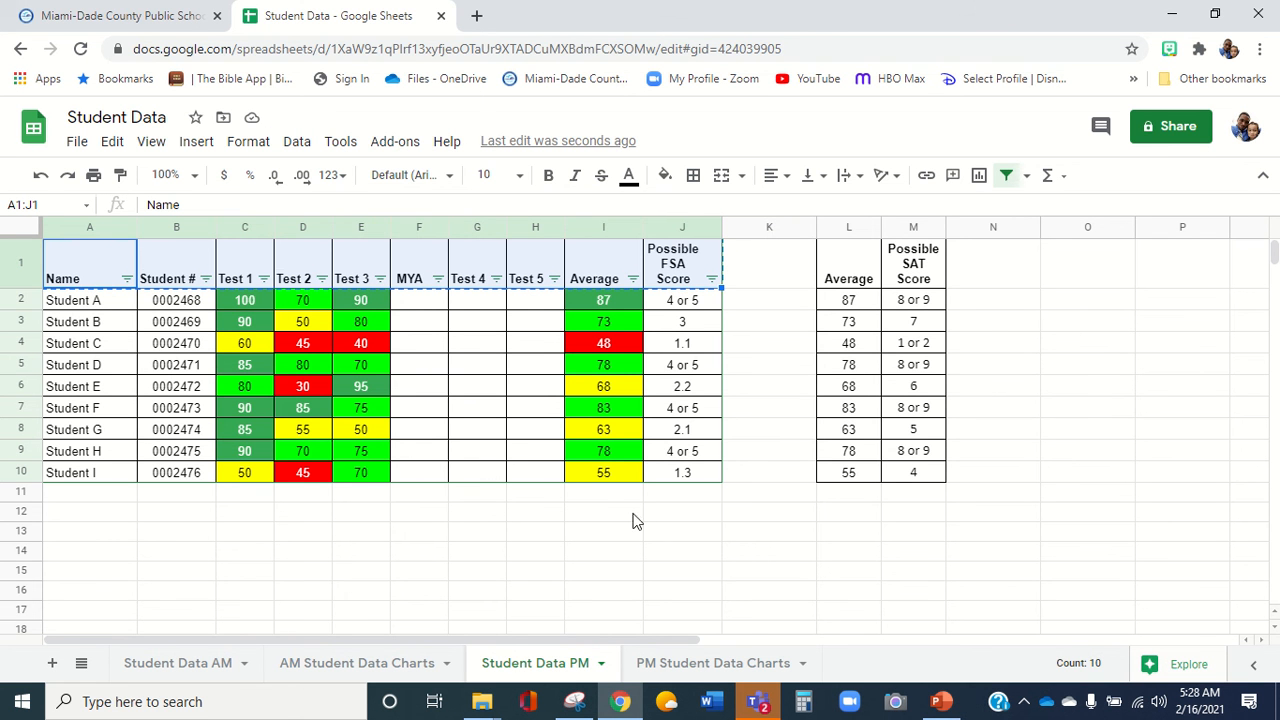
left_click(749, 663)
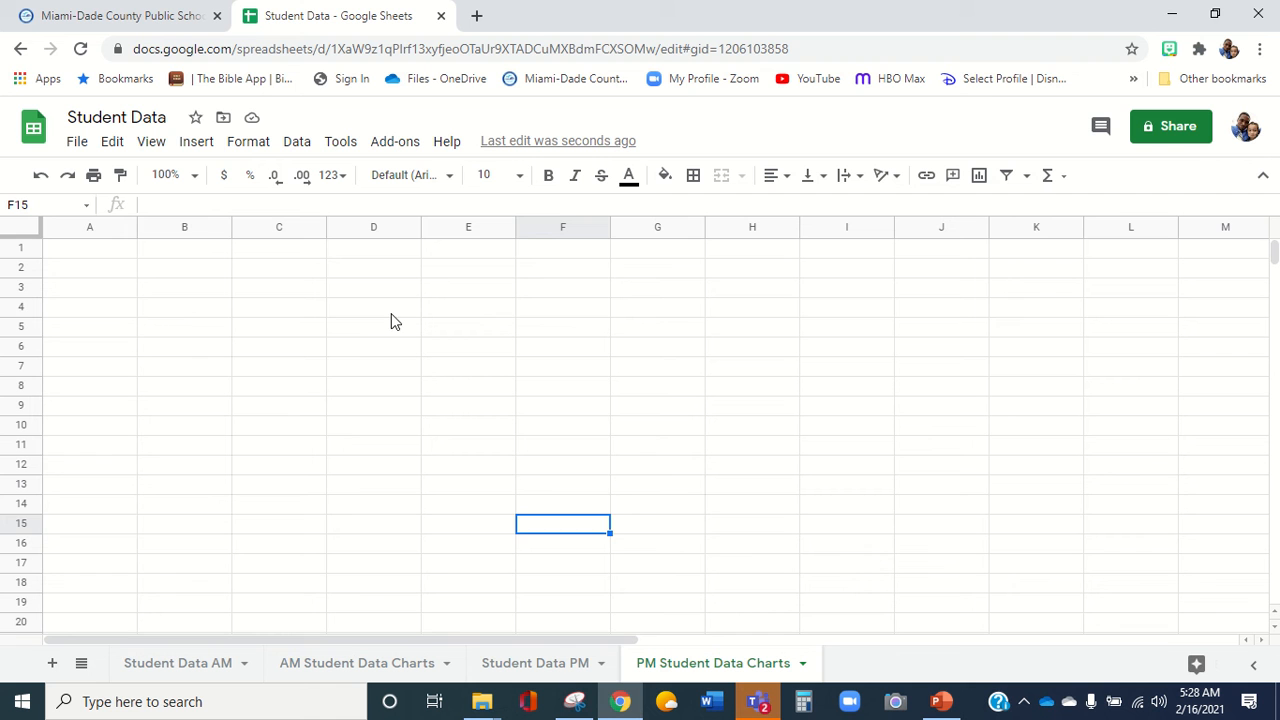
left_click(96, 257)
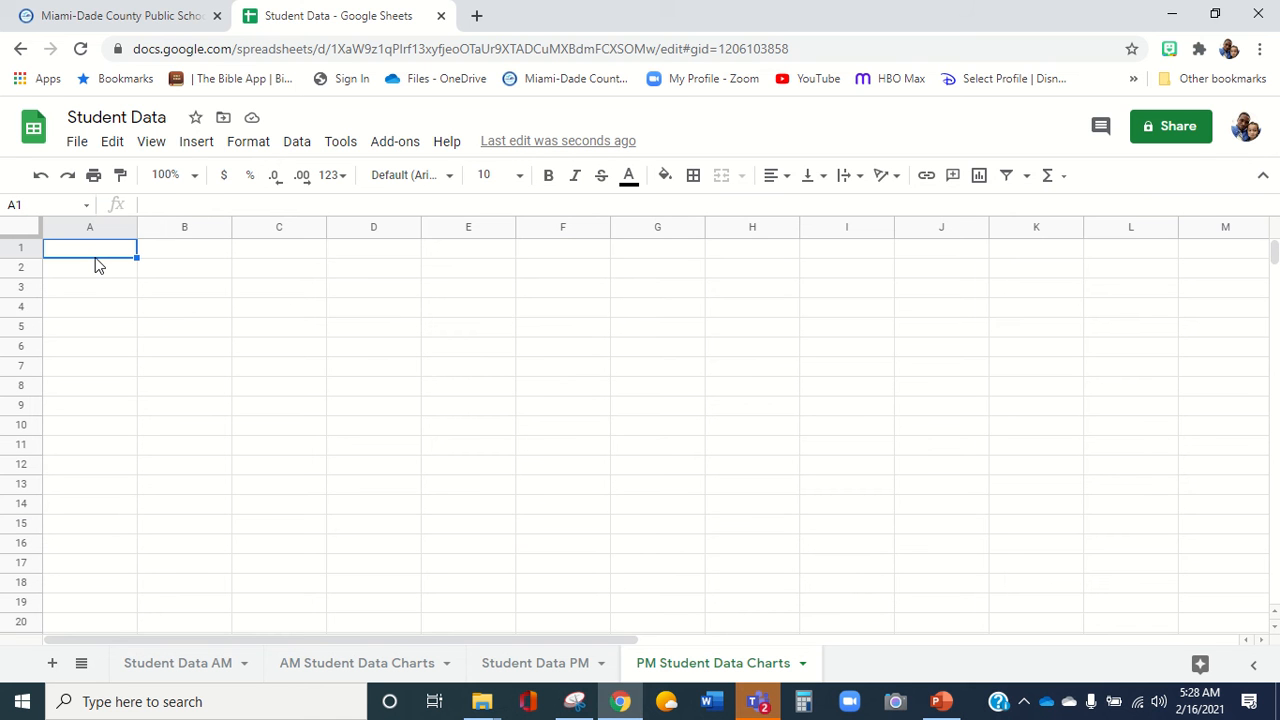
key("ctrl+v")
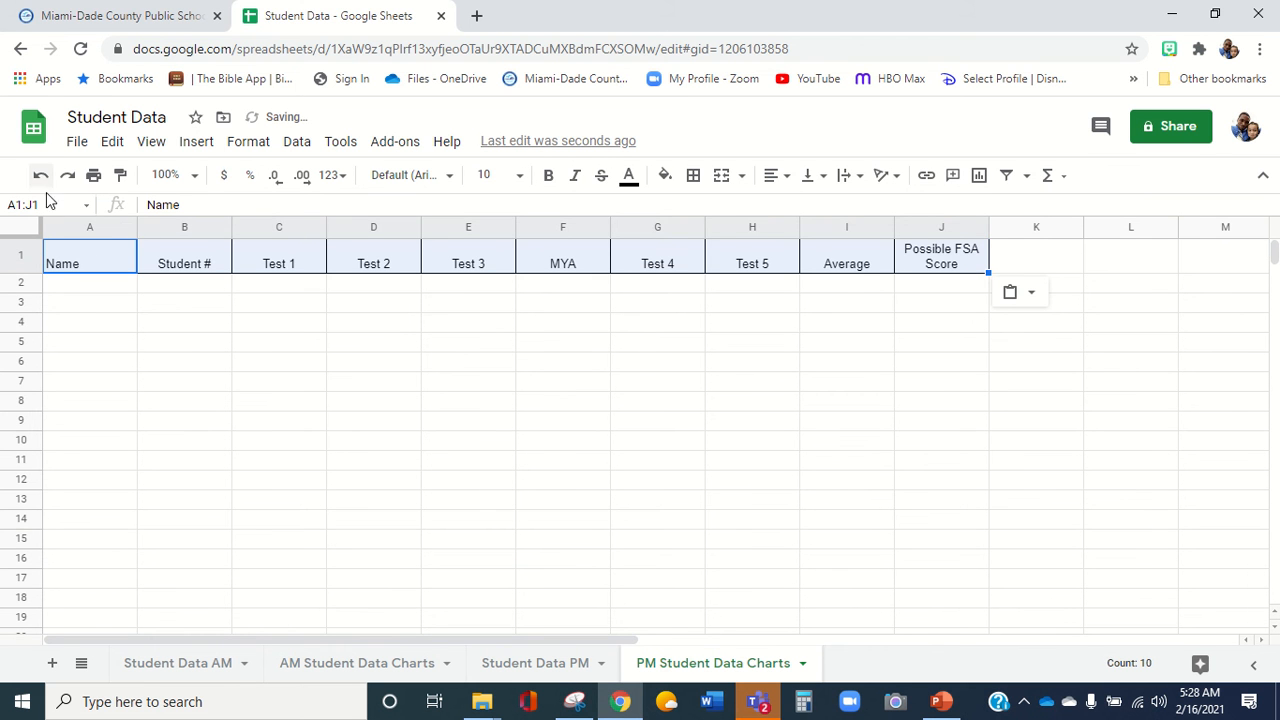
left_click_drag(70, 227, 950, 228)
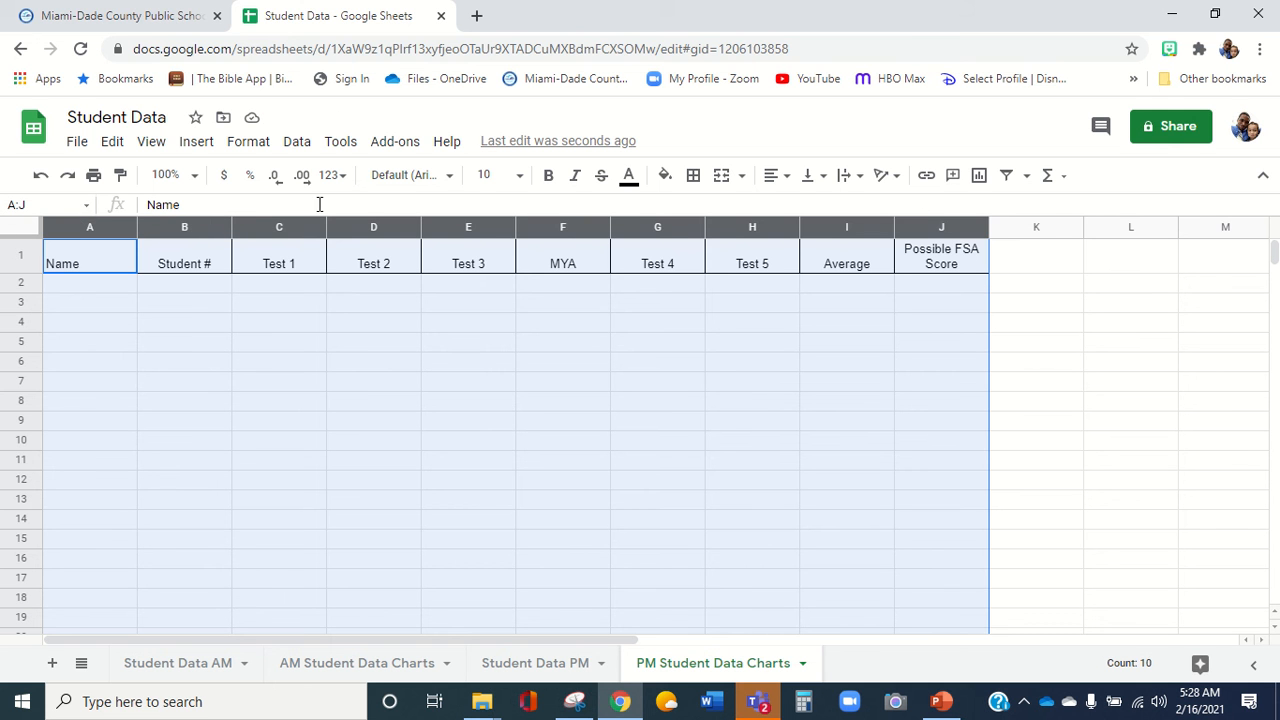
left_click_drag(136, 228, 96, 229)
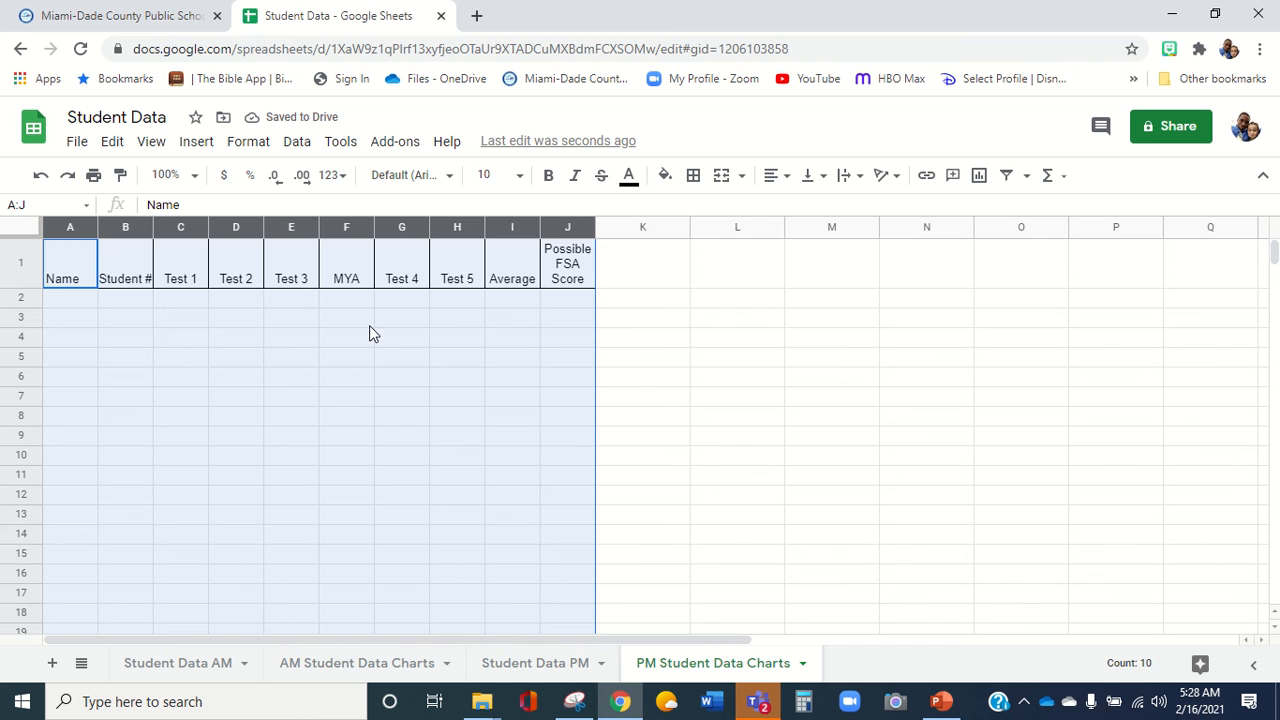
Copy the header row A1:J1 on PM Student Data Charts and paste it at A25.
left_click_drag(80, 278, 565, 278)
key("ctrl+c")
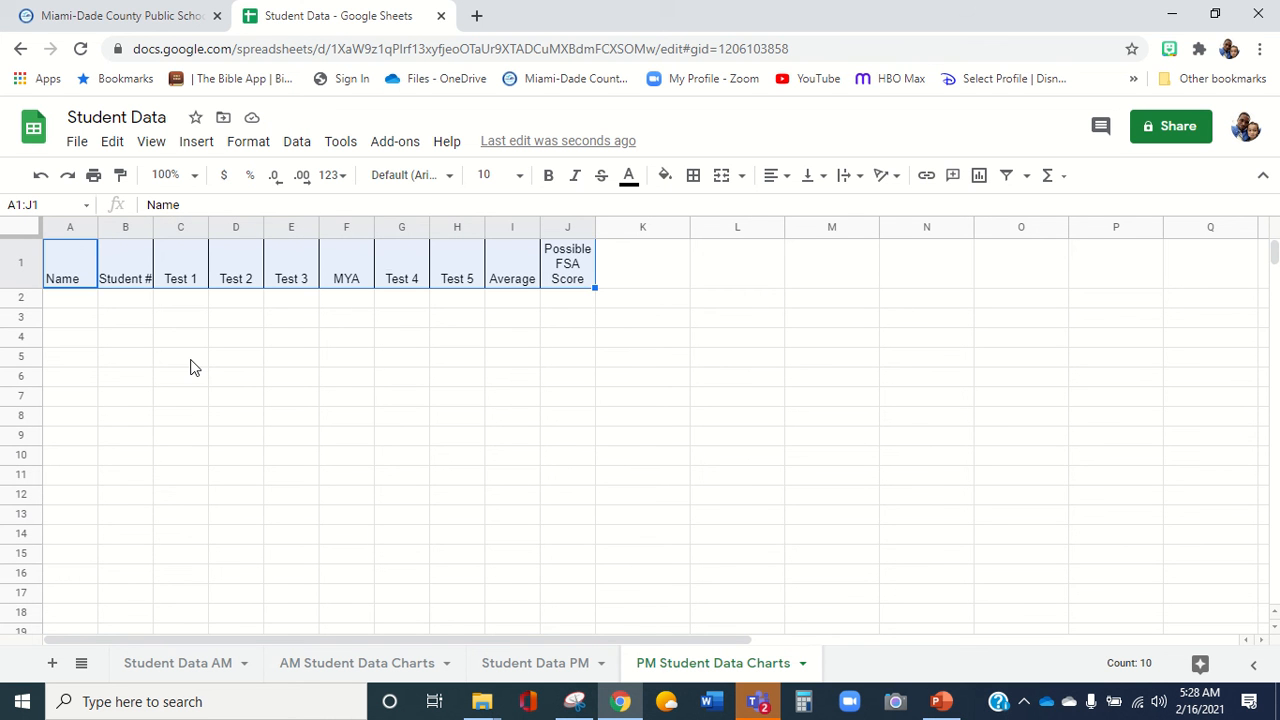
scroll(193, 367, "down", 1)
scroll(193, 367, "up", 1)
scroll(193, 367, "down", 3)
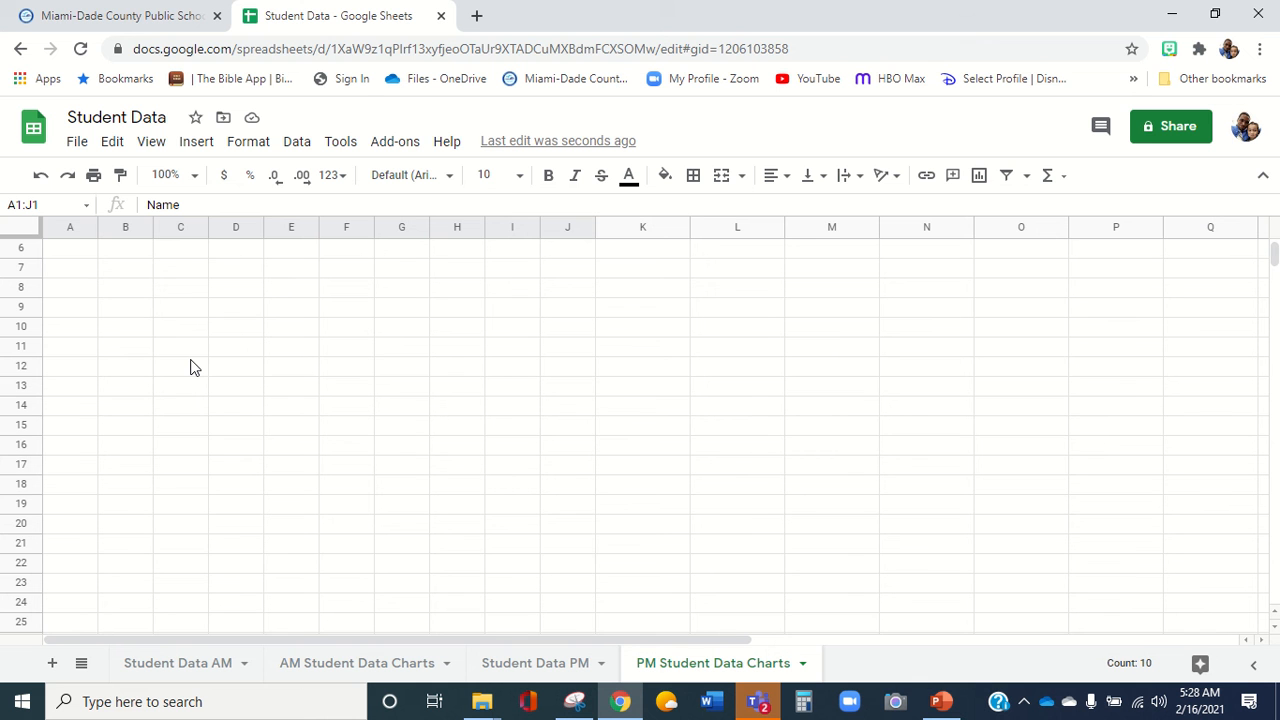
scroll(193, 367, "down", 2)
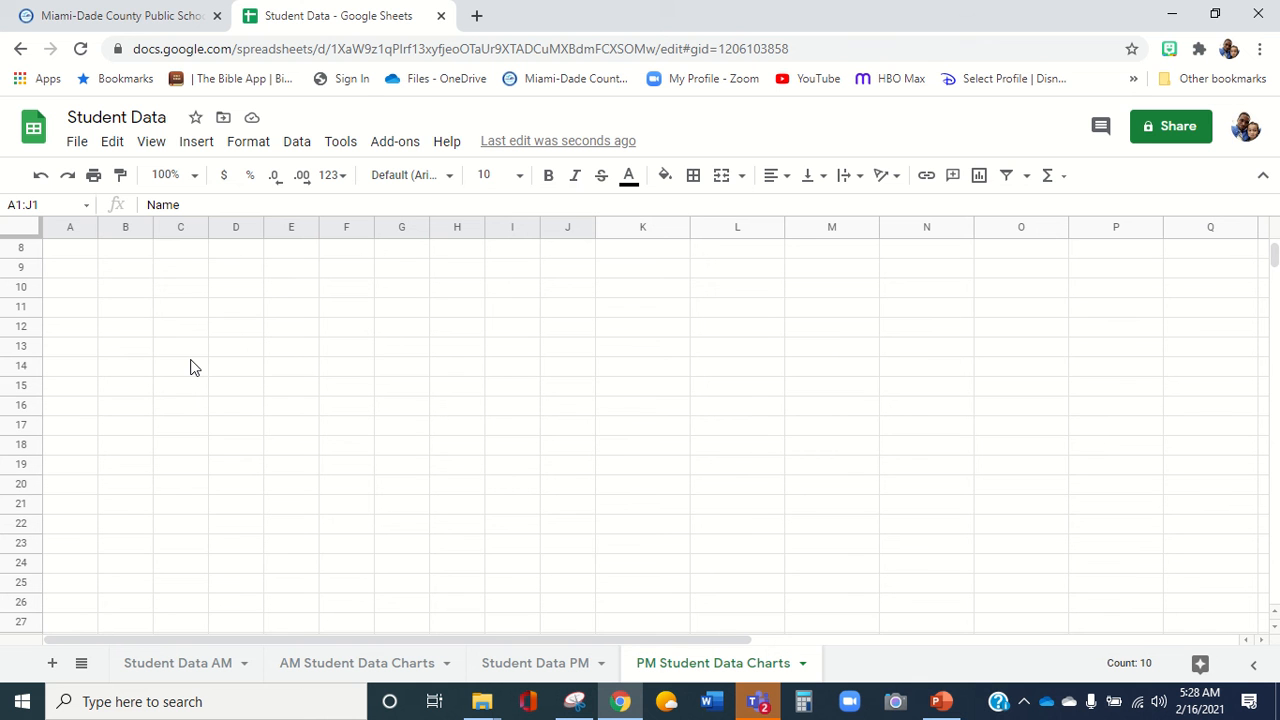
left_click(55, 589)
key("ctrl+v")
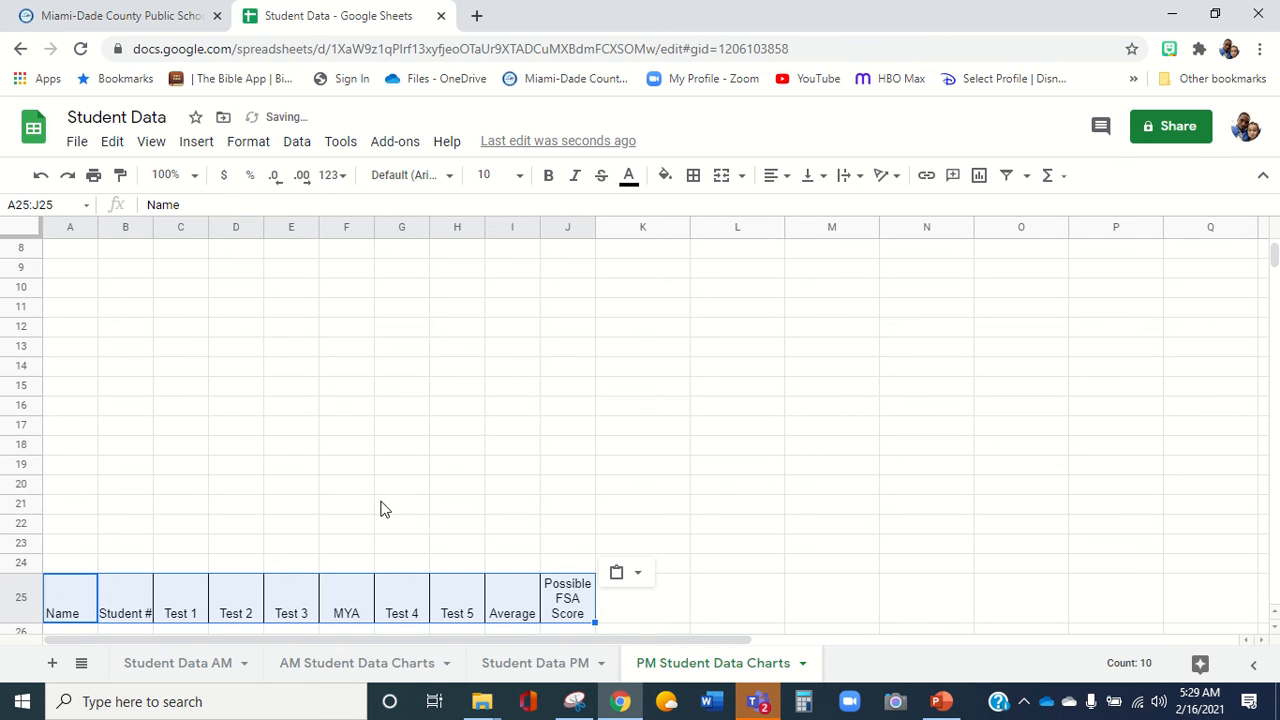
Paste the copied header row at A50 on PM Student Data Charts.
scroll(381, 509, "down", 8)
scroll(381, 509, "down", 2)
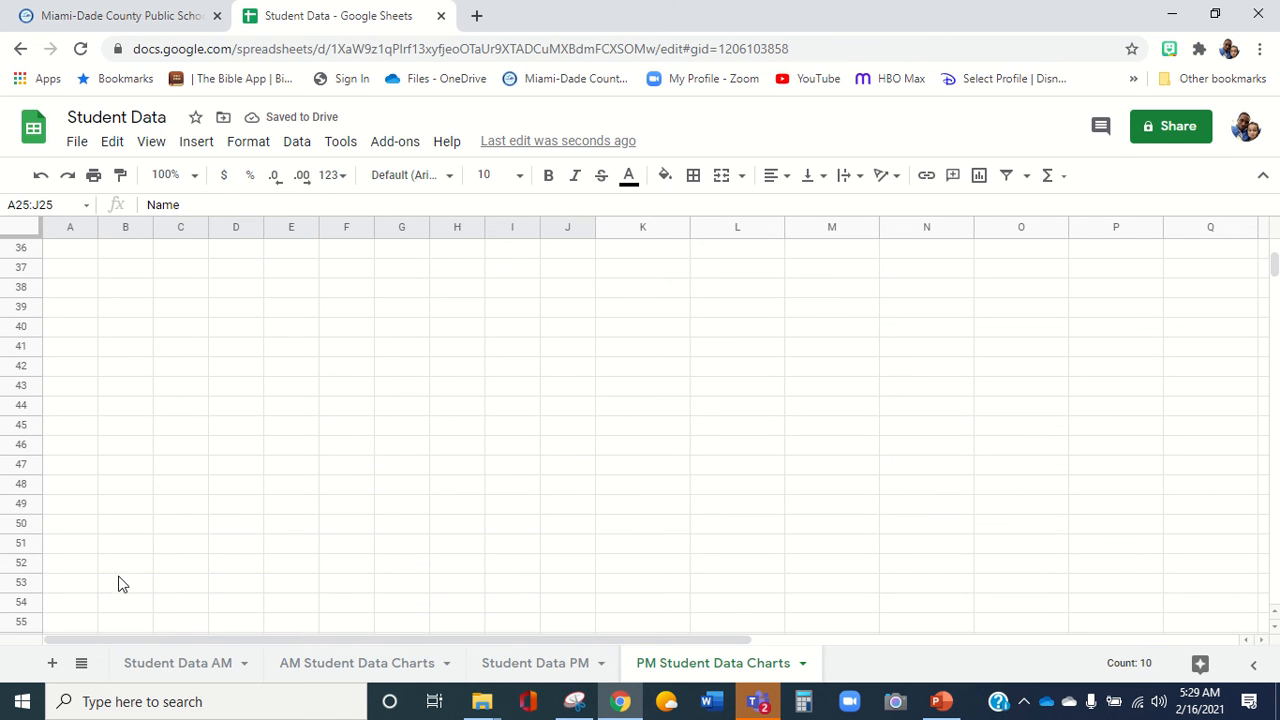
scroll(120, 583, "down", 3)
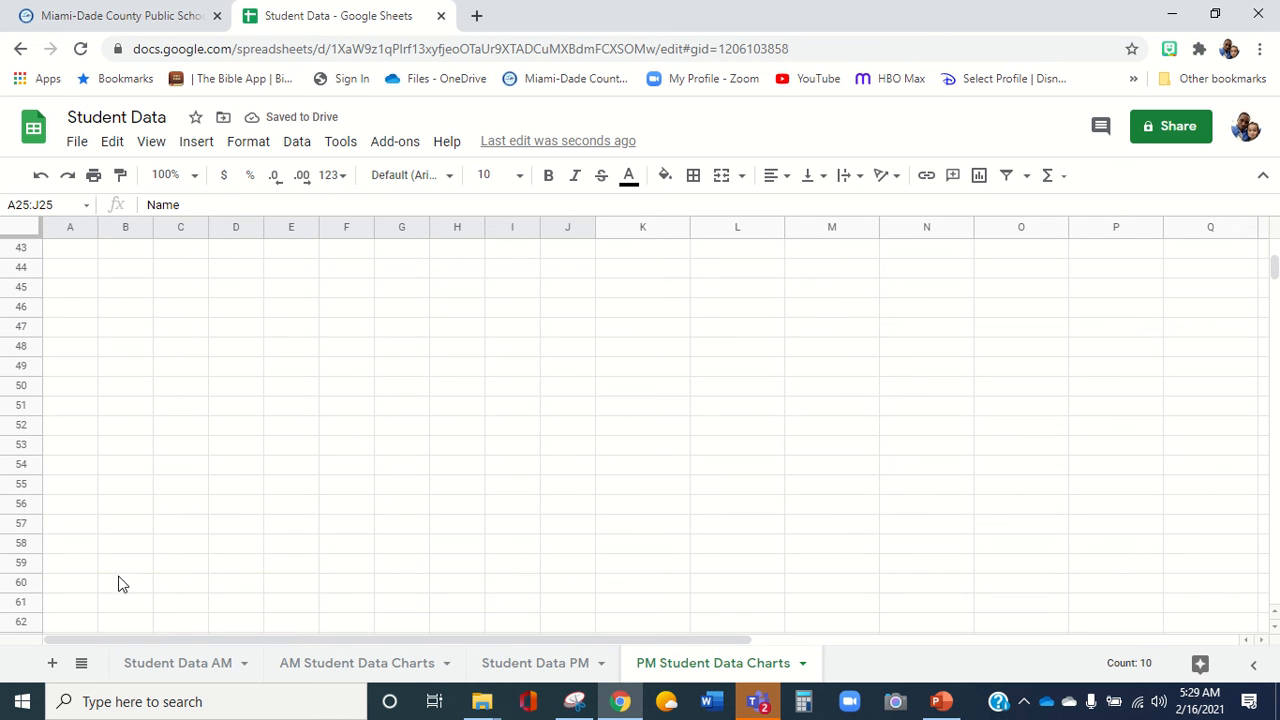
left_click(70, 393)
type("Name\tStudent #\tTest 1\tTest 2\tTest 3\tMYA\tTest 4\tTest 5\tAverage\tPossible P/A Score")
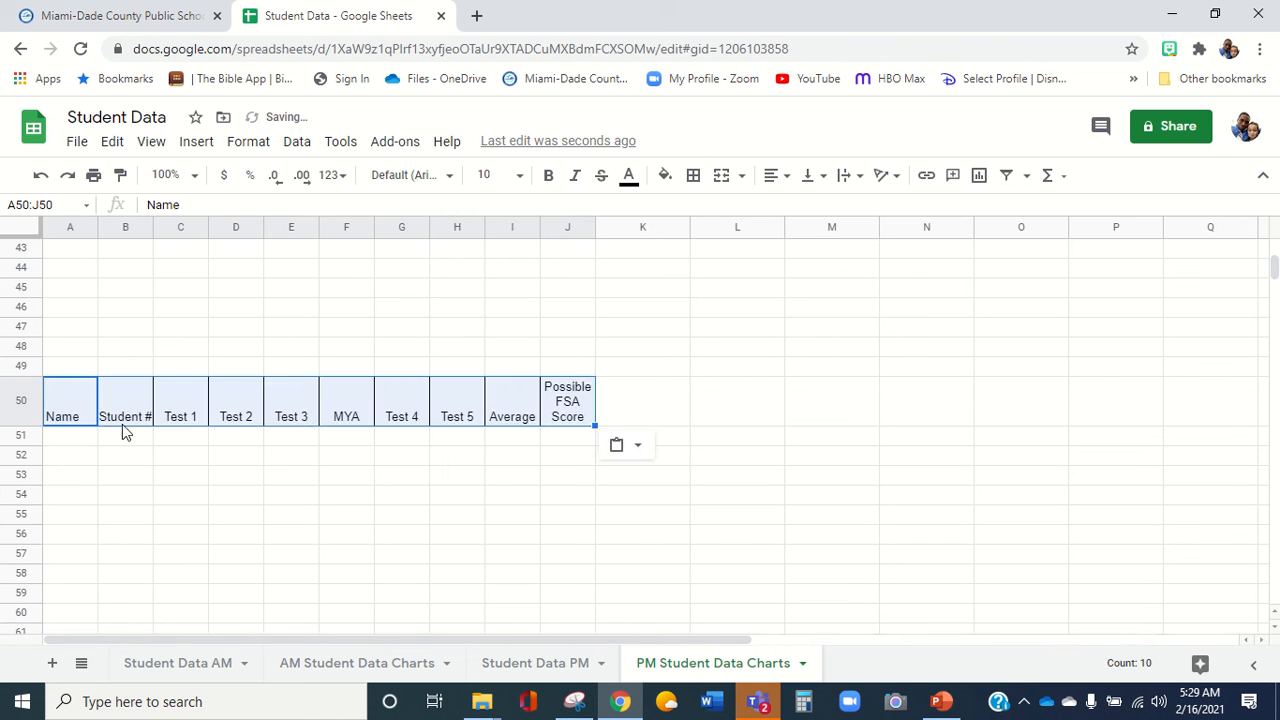
Paste the same header row at A75 and again at A100.
scroll(214, 523, "down", 8)
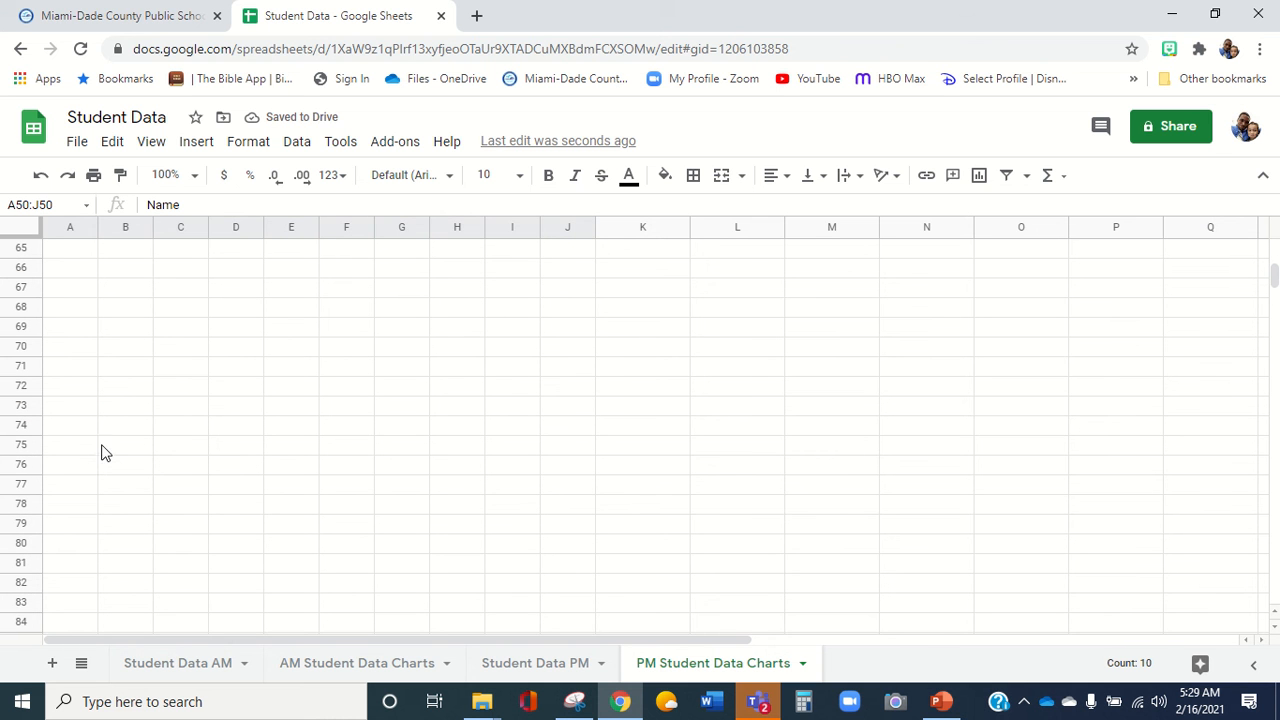
left_click(80, 449)
key("ctrl+v")
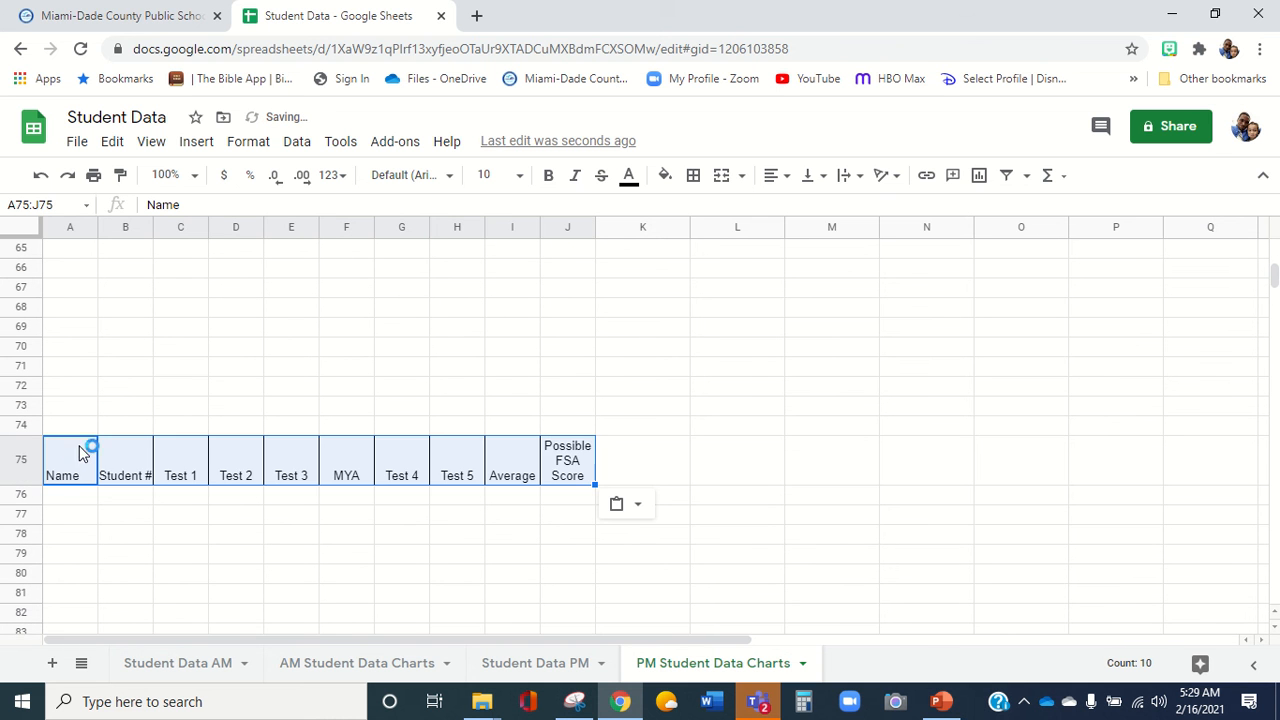
scroll(100, 583, "down", 5)
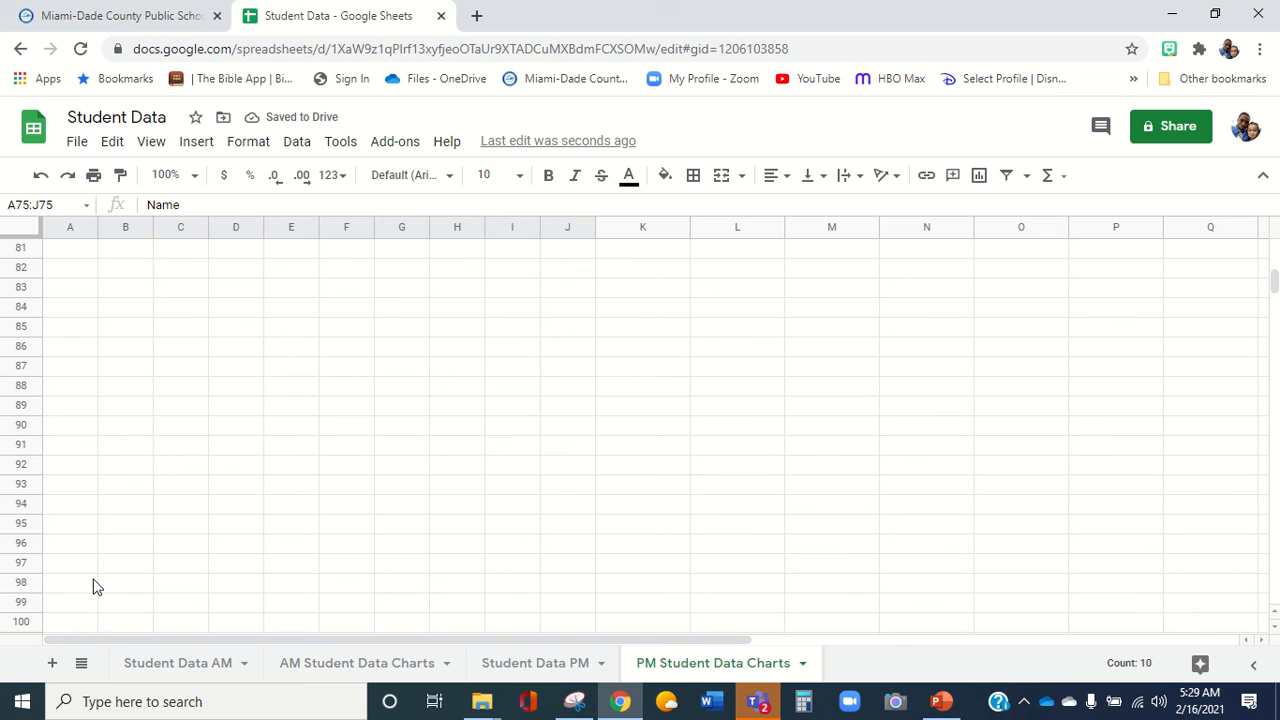
left_click(74, 620)
key("ctrl+v")
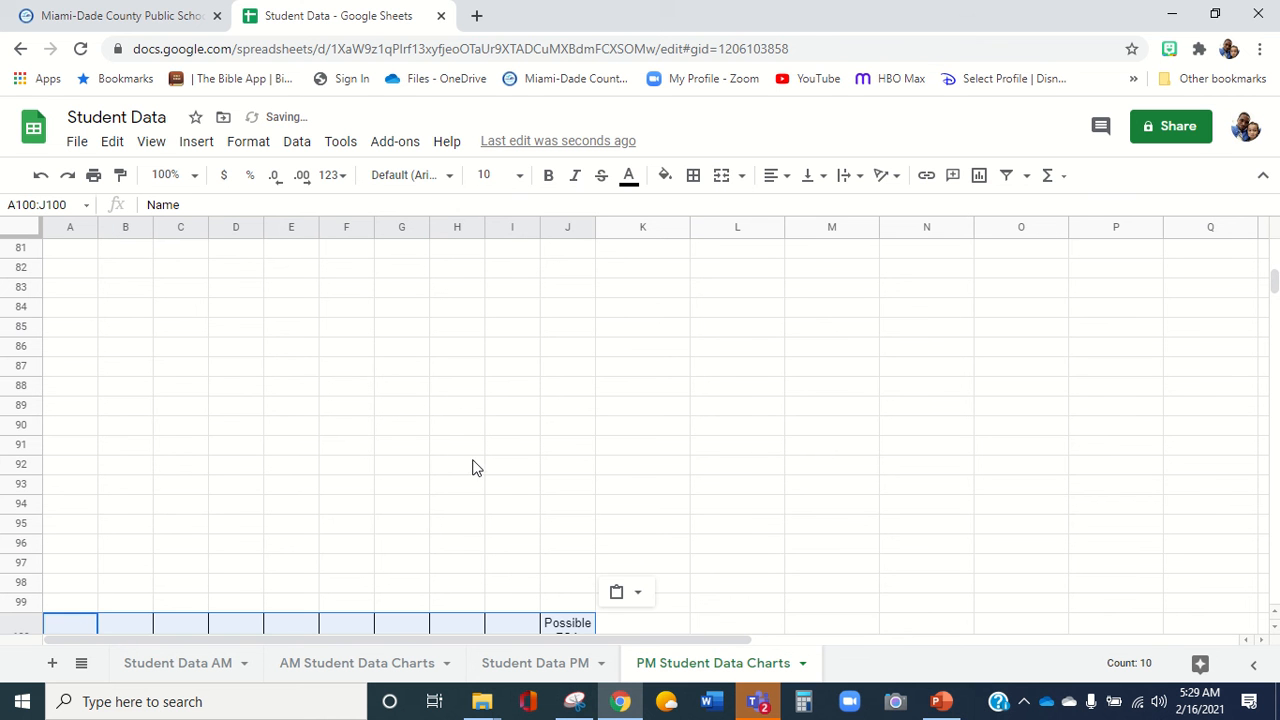
Copy the student names and numbers in A2:B10 of Student Data PM to A2 on PM Student Data Charts.
scroll(475, 465, "up", 15)
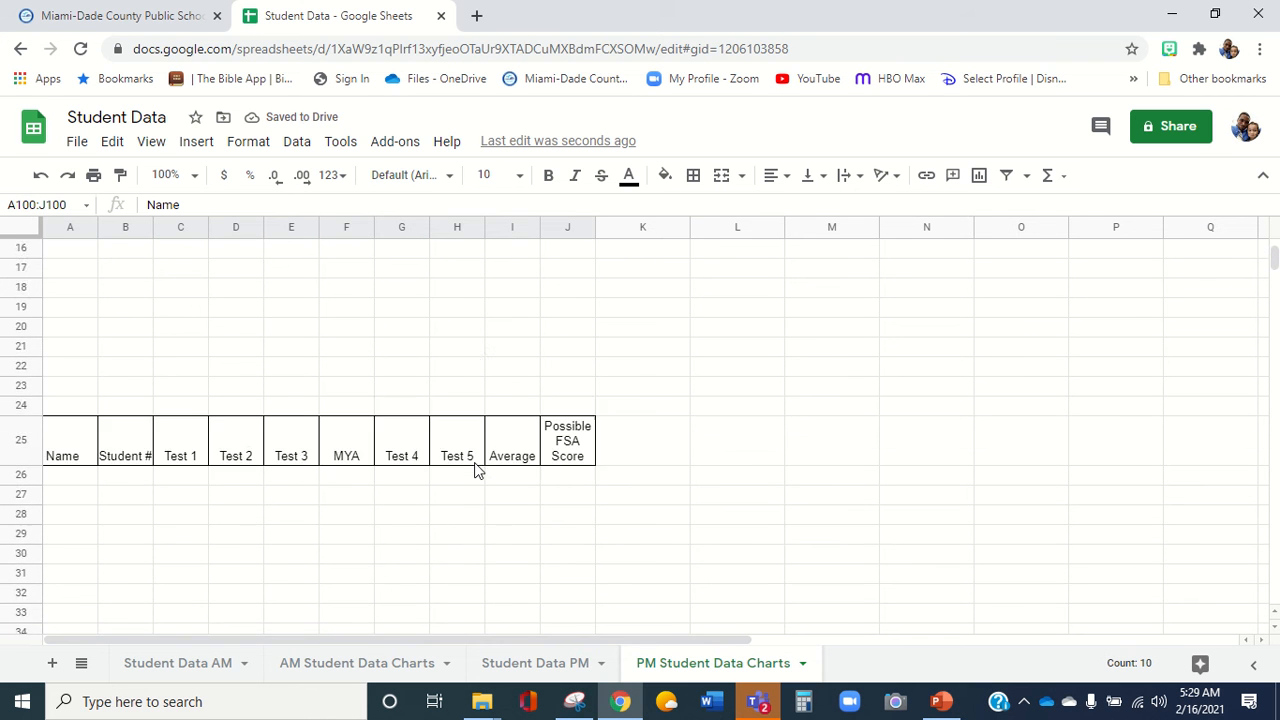
scroll(476, 470, "up", 1)
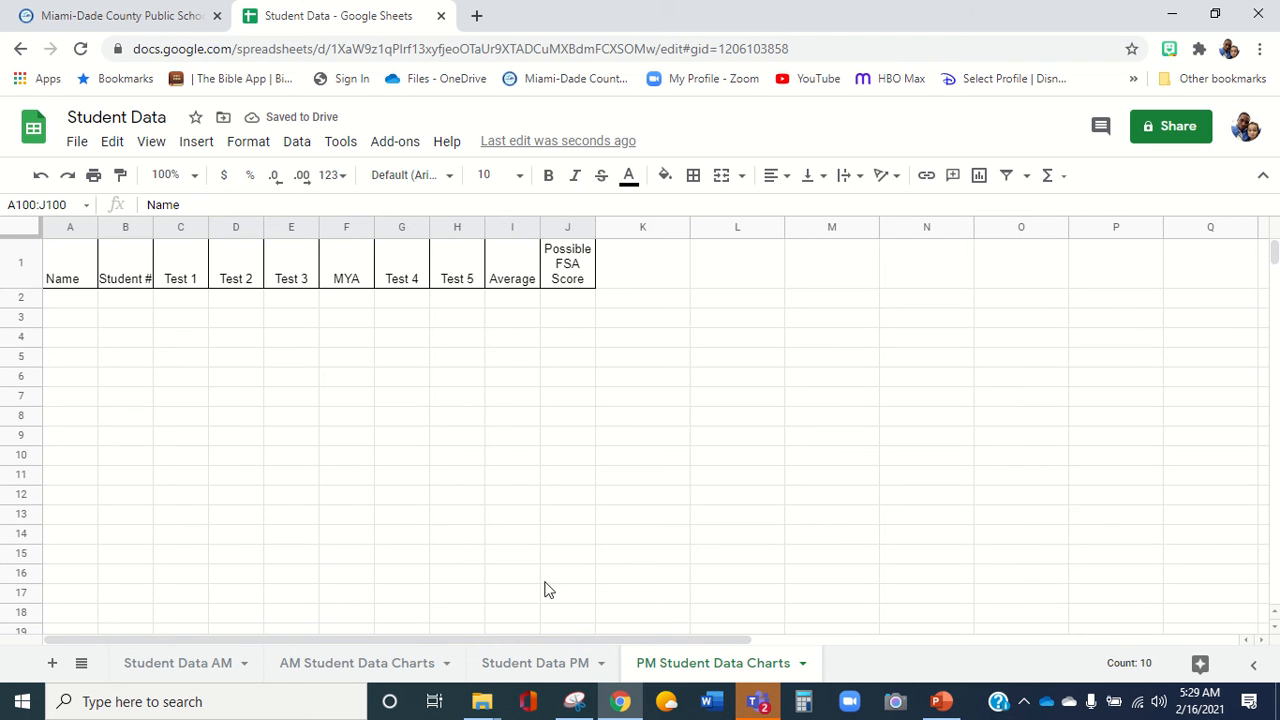
left_click(530, 670)
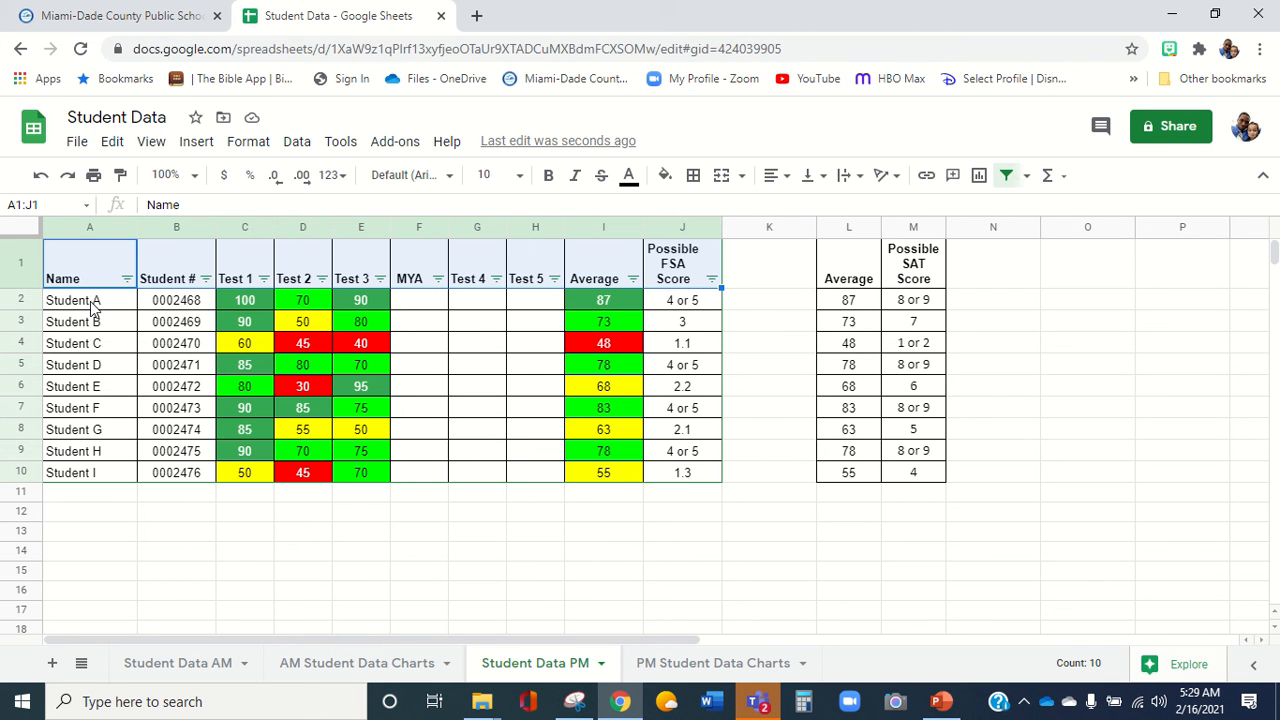
left_click_drag(92, 308, 197, 480)
key("ctrl+c")
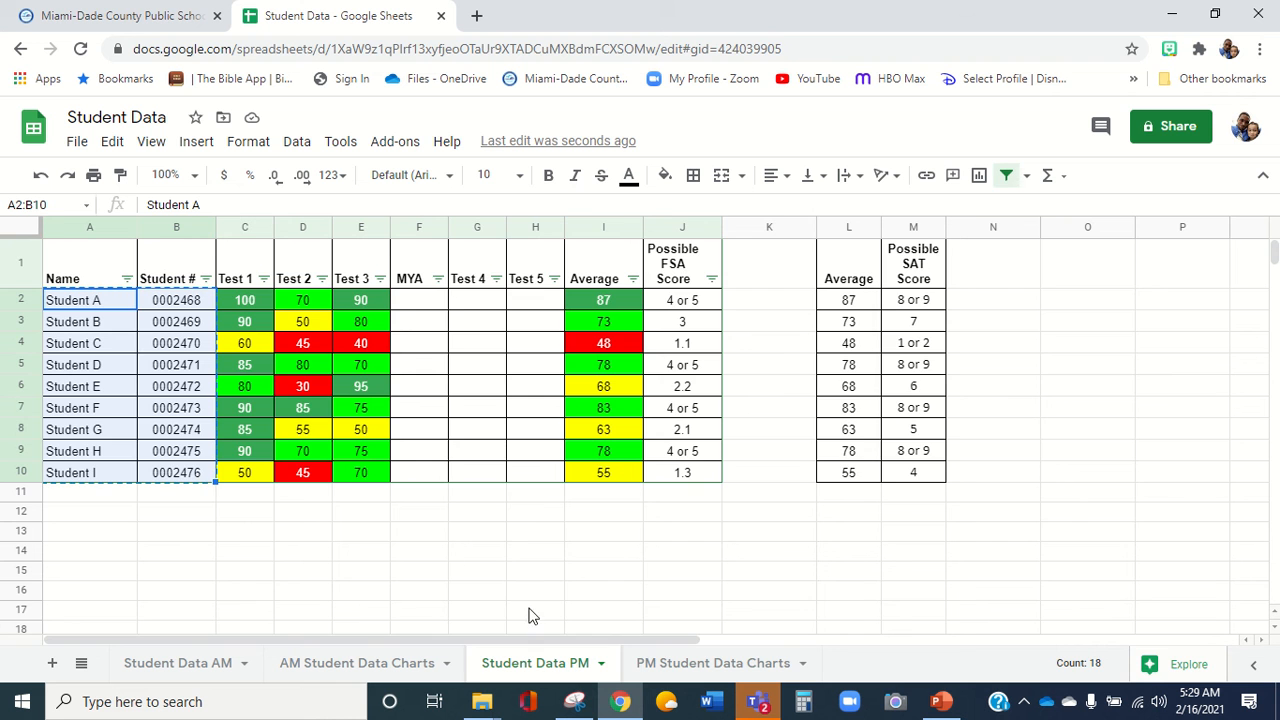
left_click(720, 663)
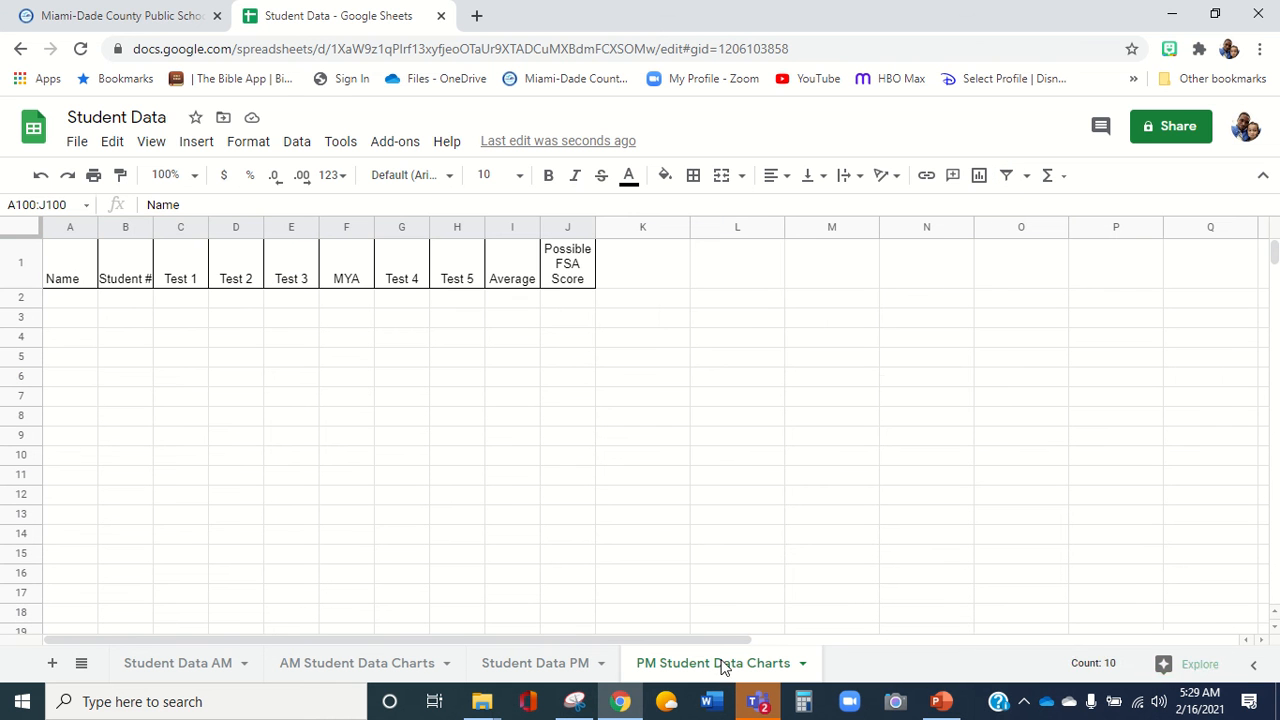
left_click(82, 304)
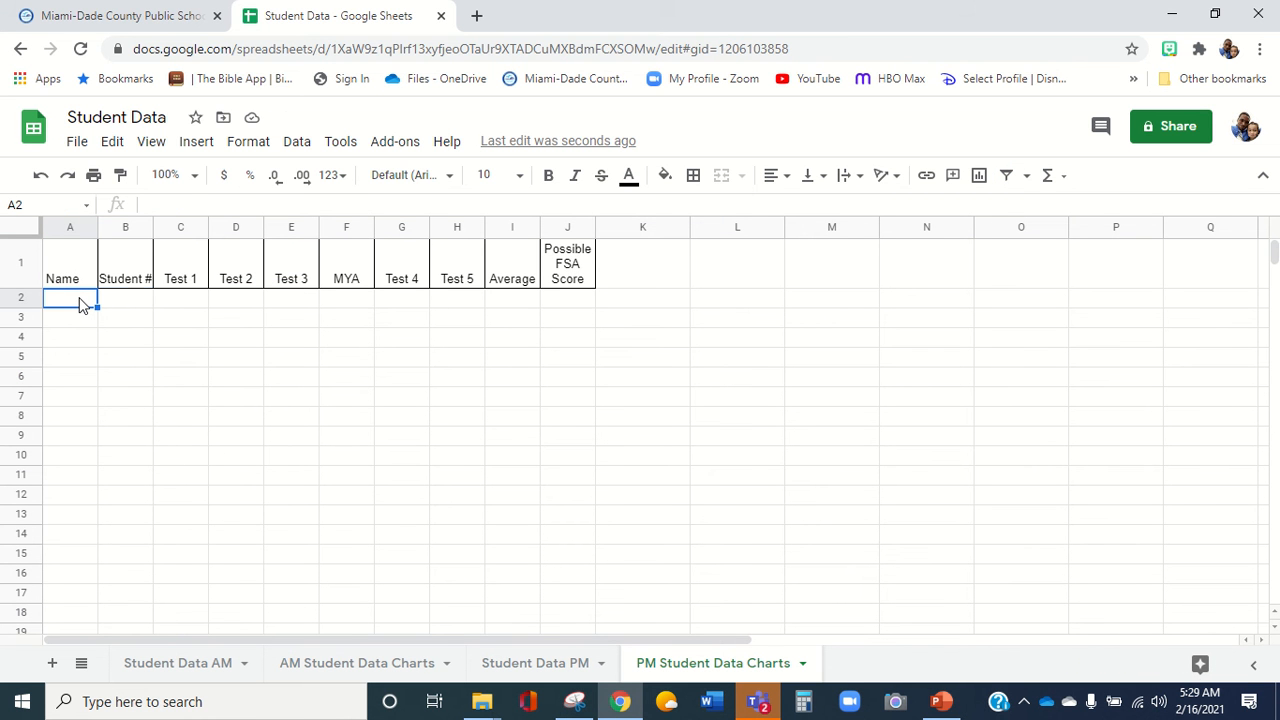
key("ctrl+v")
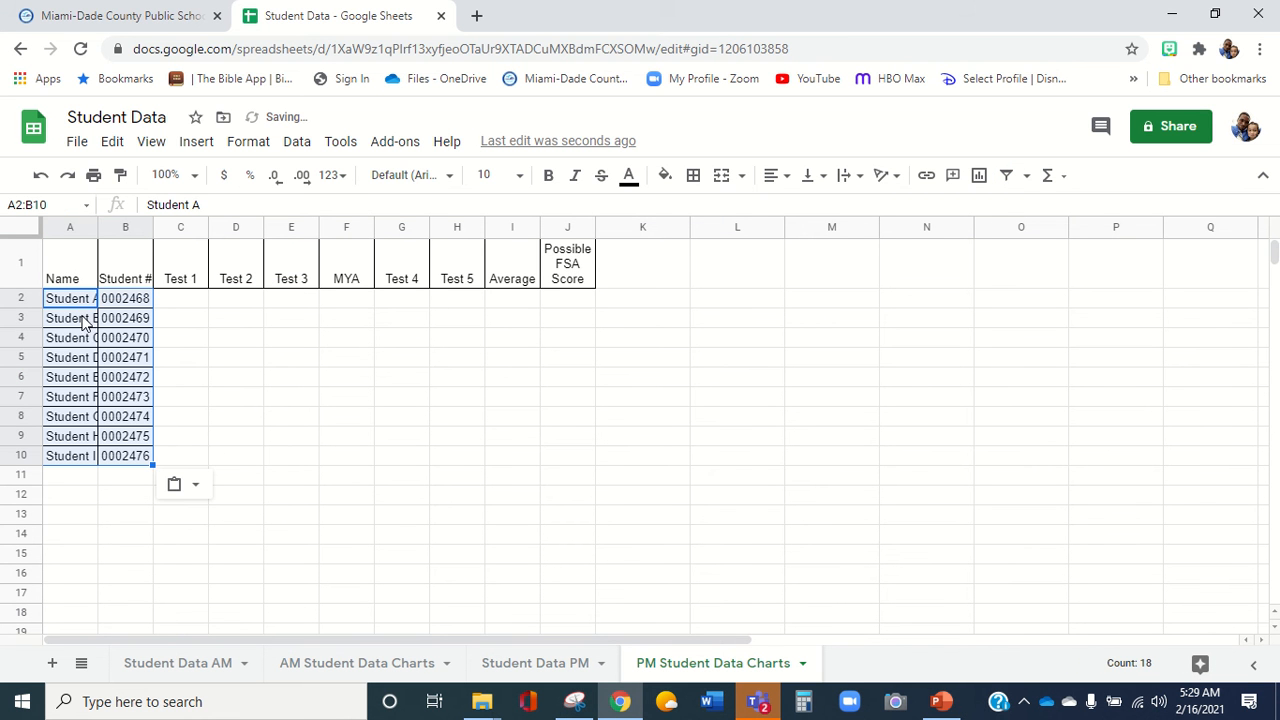
Move the Student B to I entries from A3:B10 to A26, and the Student C to I entries from A27:B33 to A51.
left_click_drag(95, 318, 138, 454)
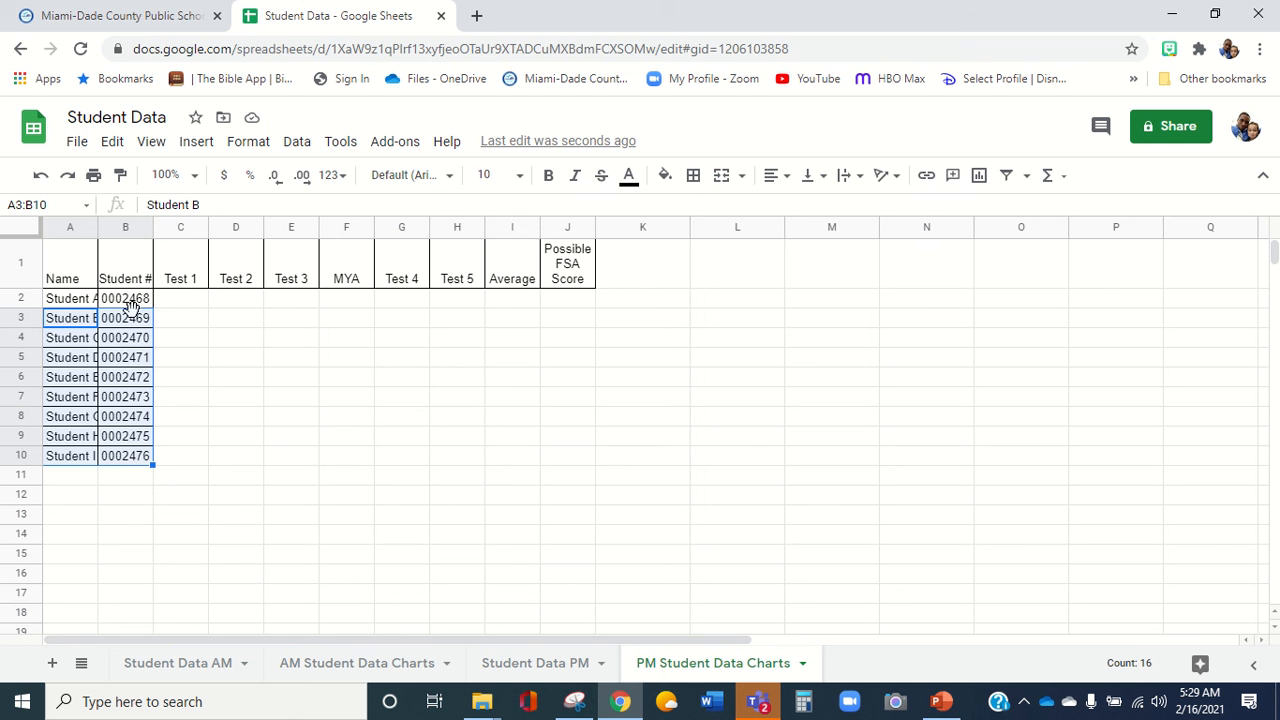
left_click_drag(133, 312, 130, 614)
left_click(76, 503)
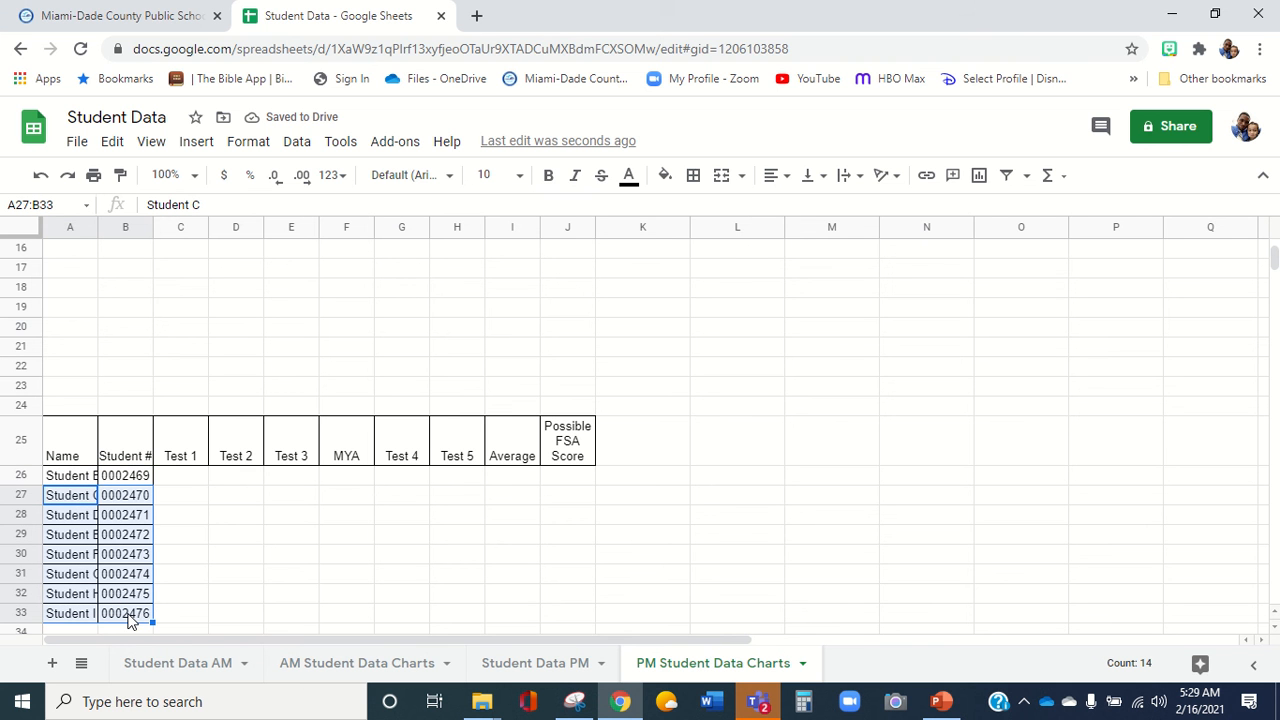
mouse_move(89, 491)
left_mouse_down()
mouse_move(94, 594)
mouse_move(66, 703)
mouse_move(78, 514)
left_mouse_up()
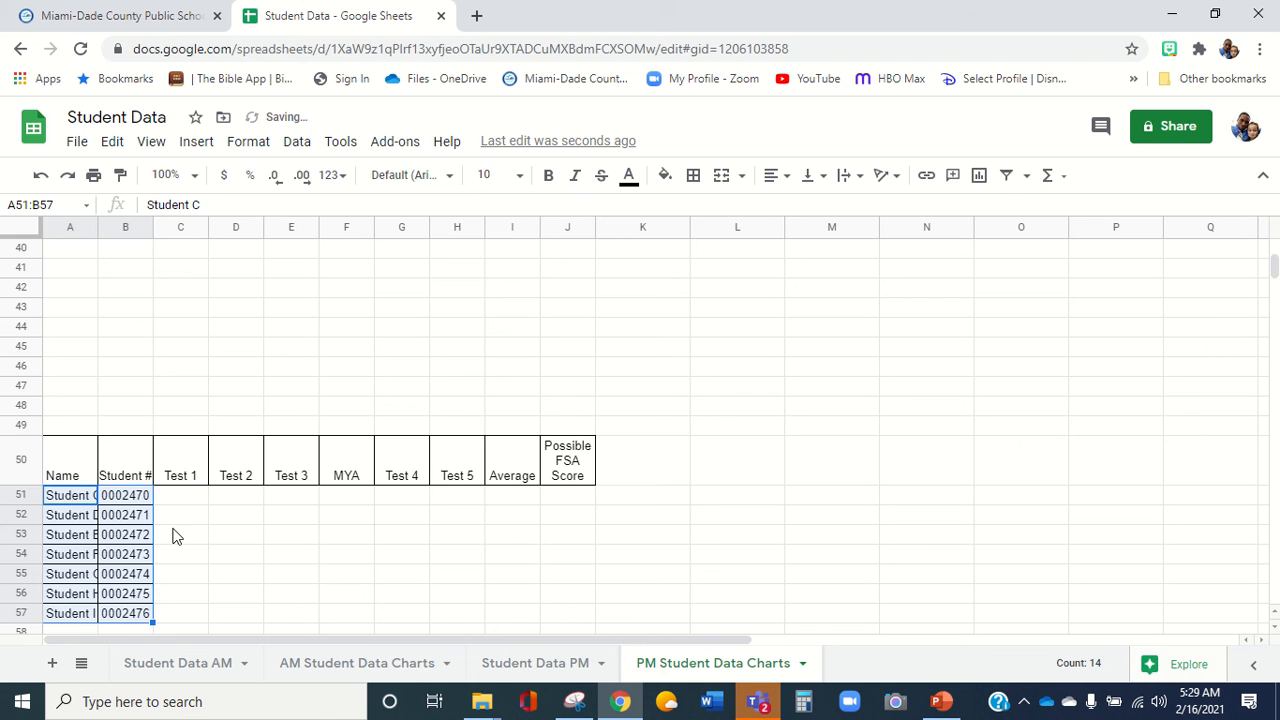
Move the Student D to I entries from A52:B57 to A76, beneath the row 75 headers.
scroll(171, 531, "down", 2)
left_click_drag(64, 436, 118, 541)
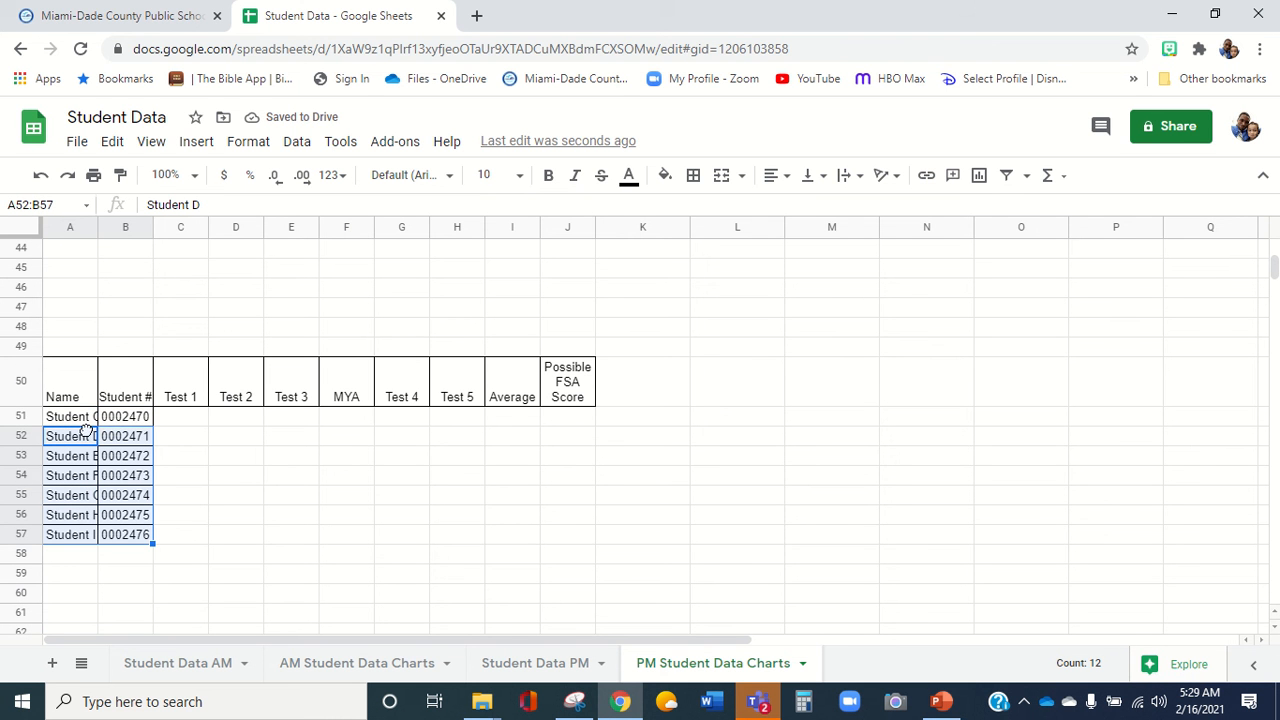
left_click_drag(88, 434, 88, 531)
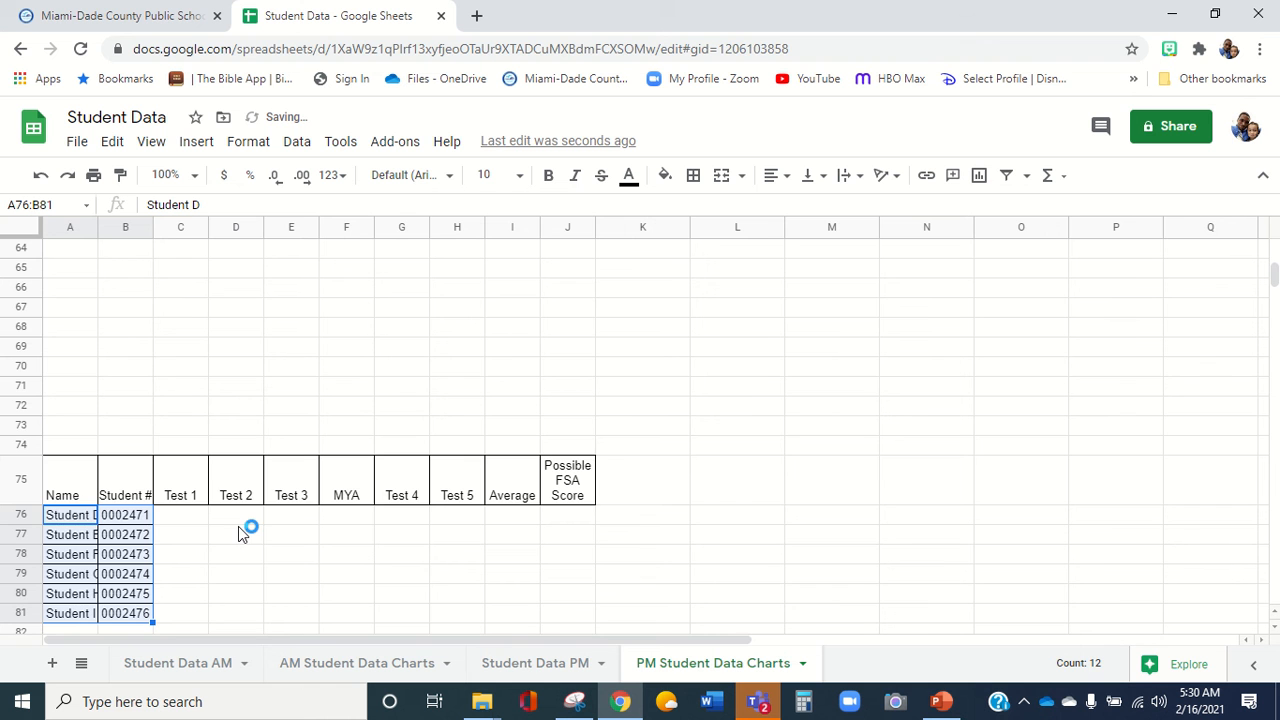
Copy the Average and Possible FSA Score formulas in I2:J2 of Student Data PM to I2 on PM Student Data Charts.
left_click(518, 663)
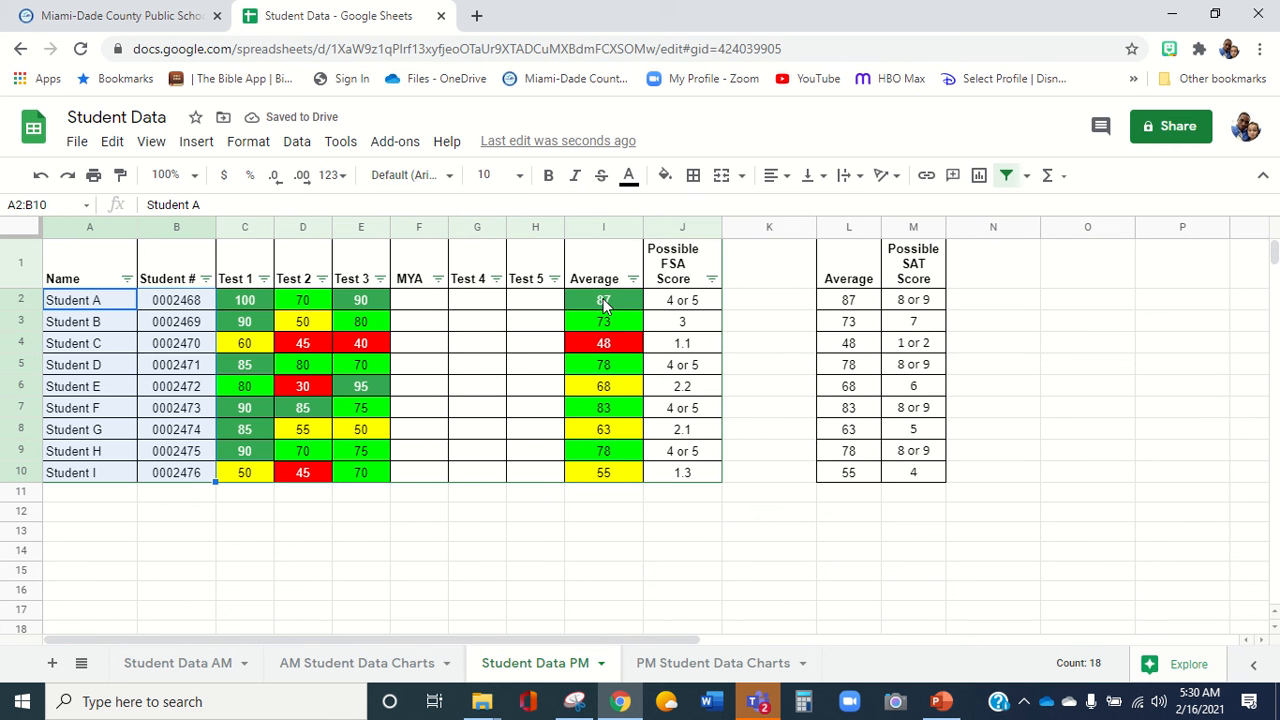
left_click_drag(603, 298, 683, 304)
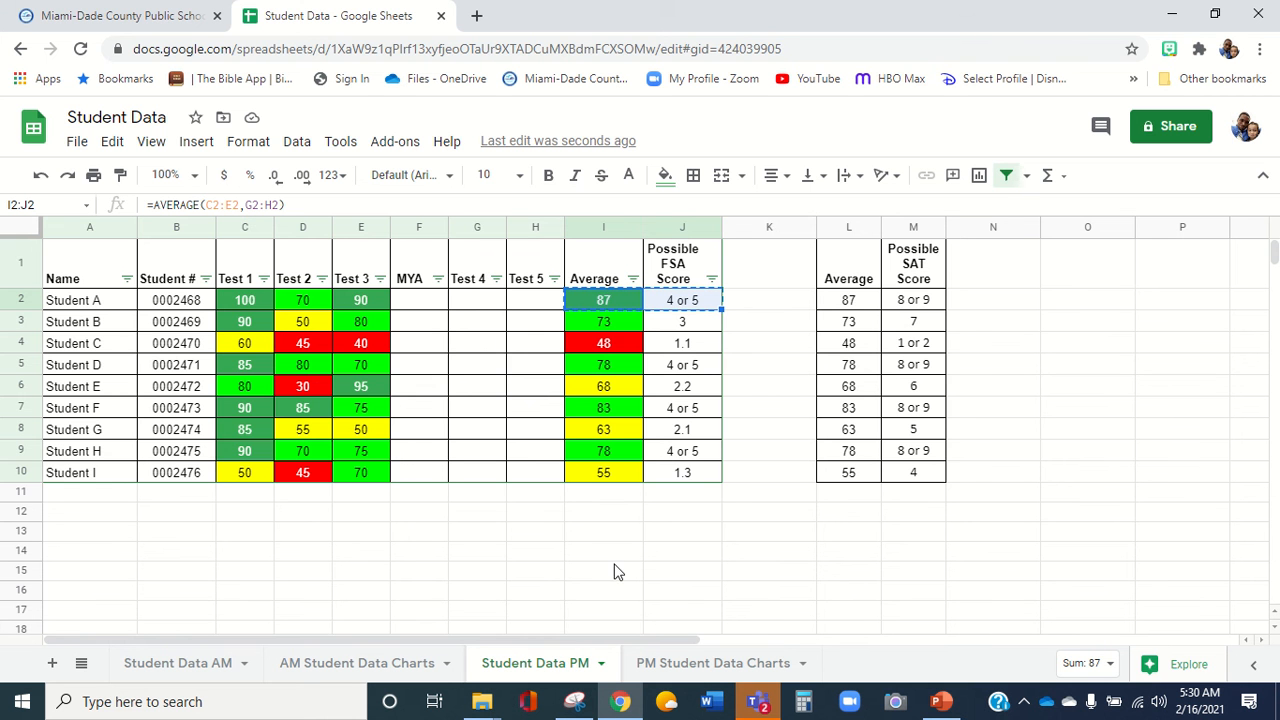
left_click(700, 663)
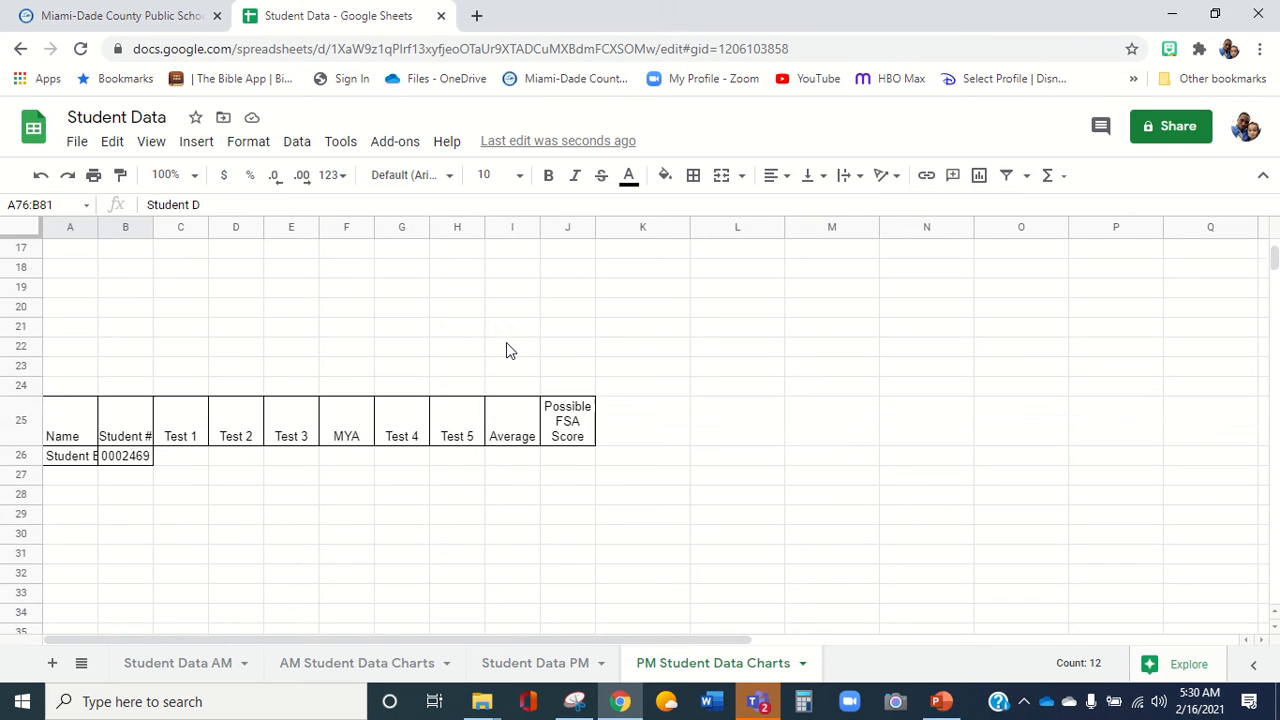
left_click(516, 304)
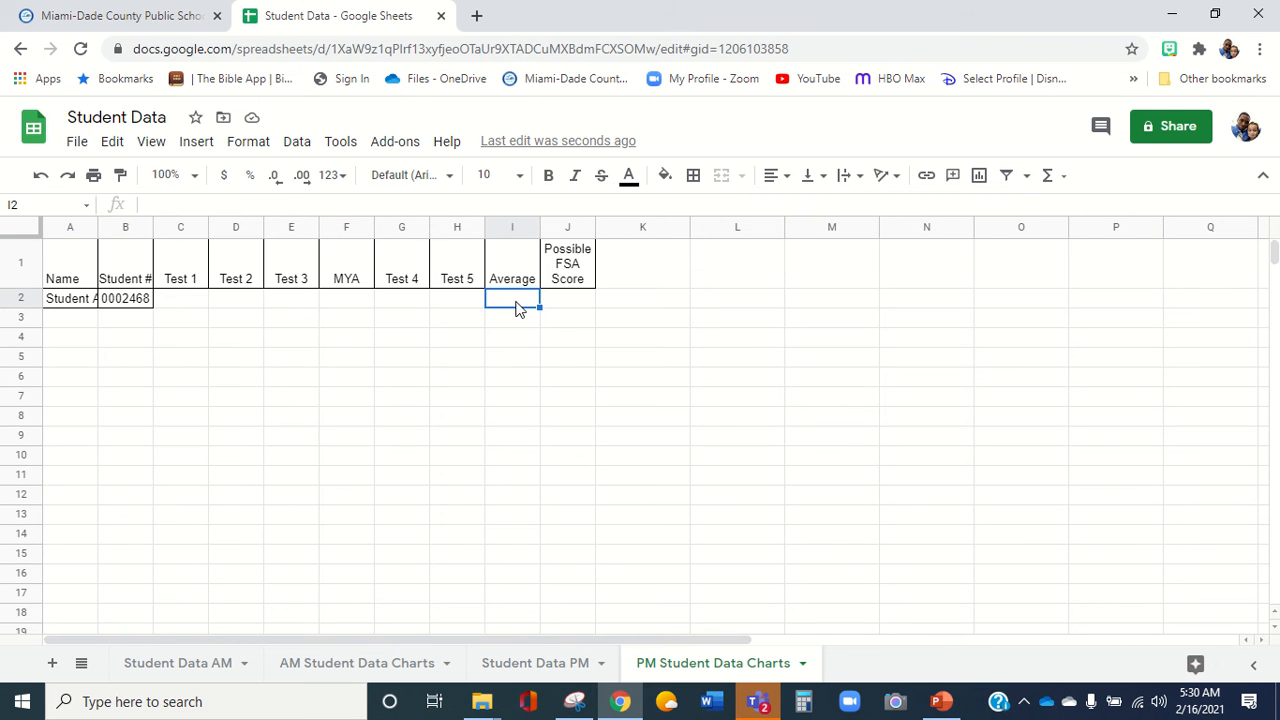
type("#DIV/0!\t#DIV/0!")
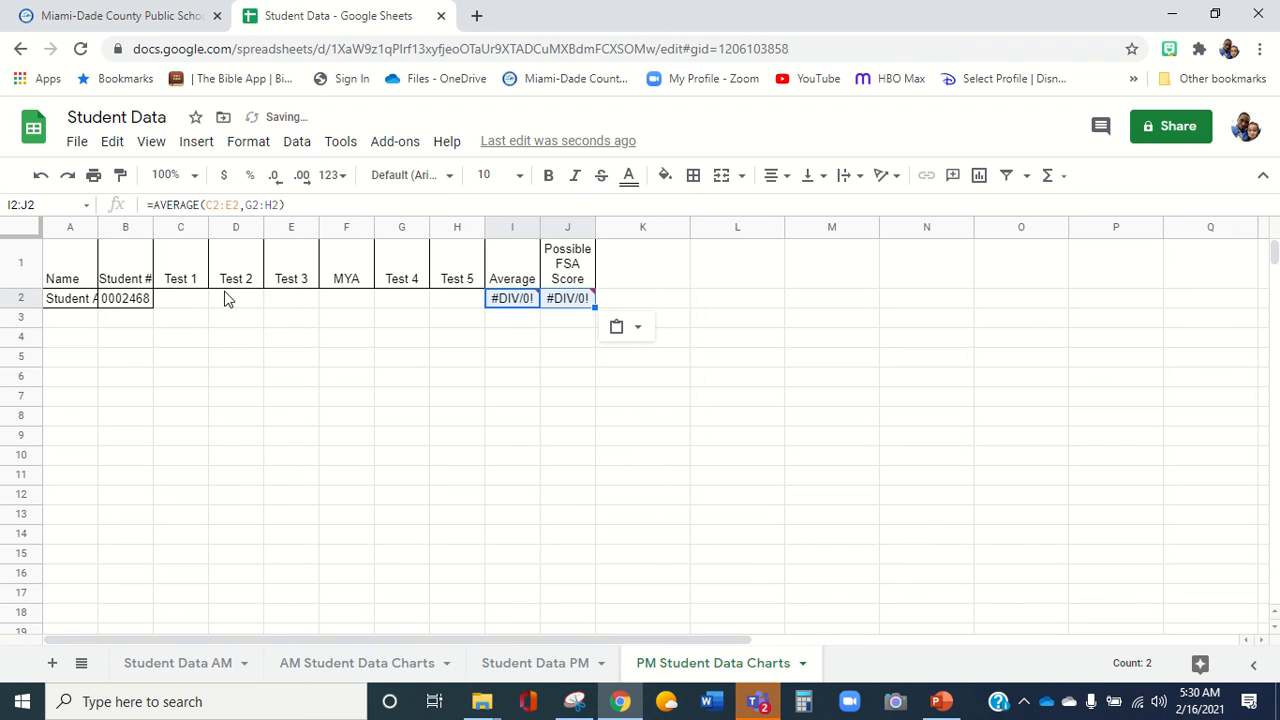
Link Student A's Test 1 cell C2 on PM Student Data Charts to the source score with ='Student Data PM'!C2.
left_click(184, 302)
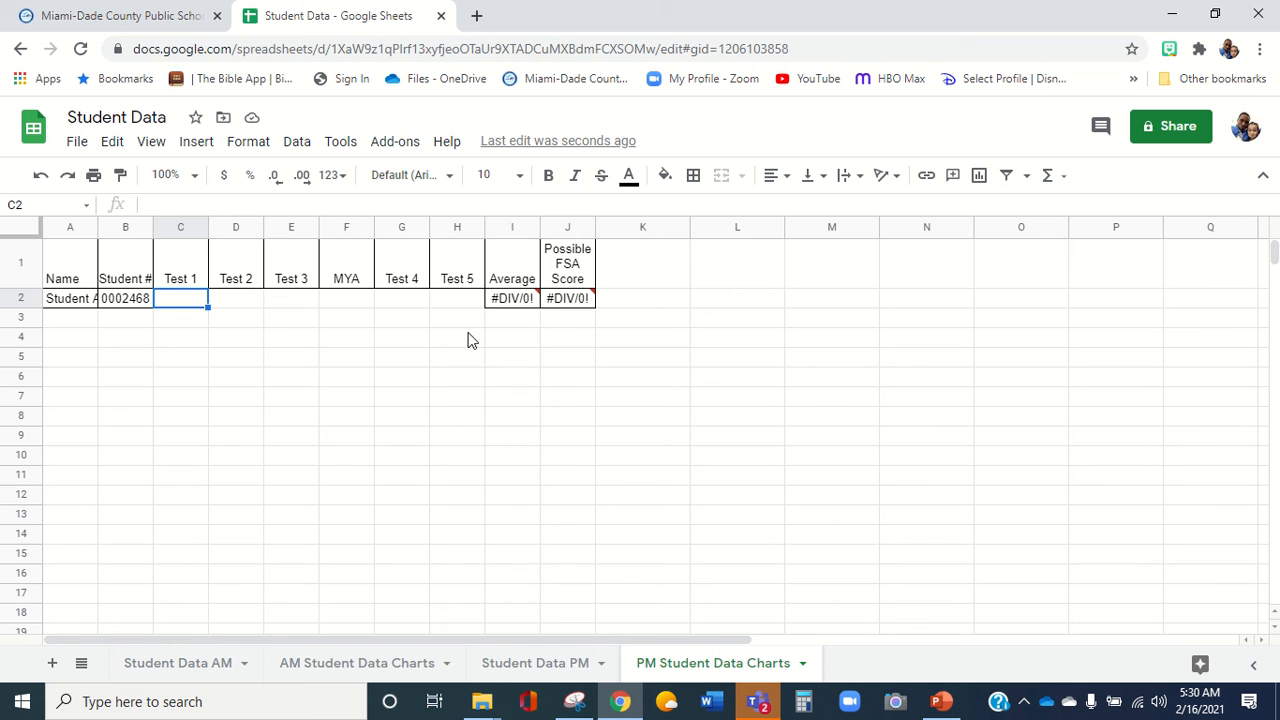
left_click(514, 664)
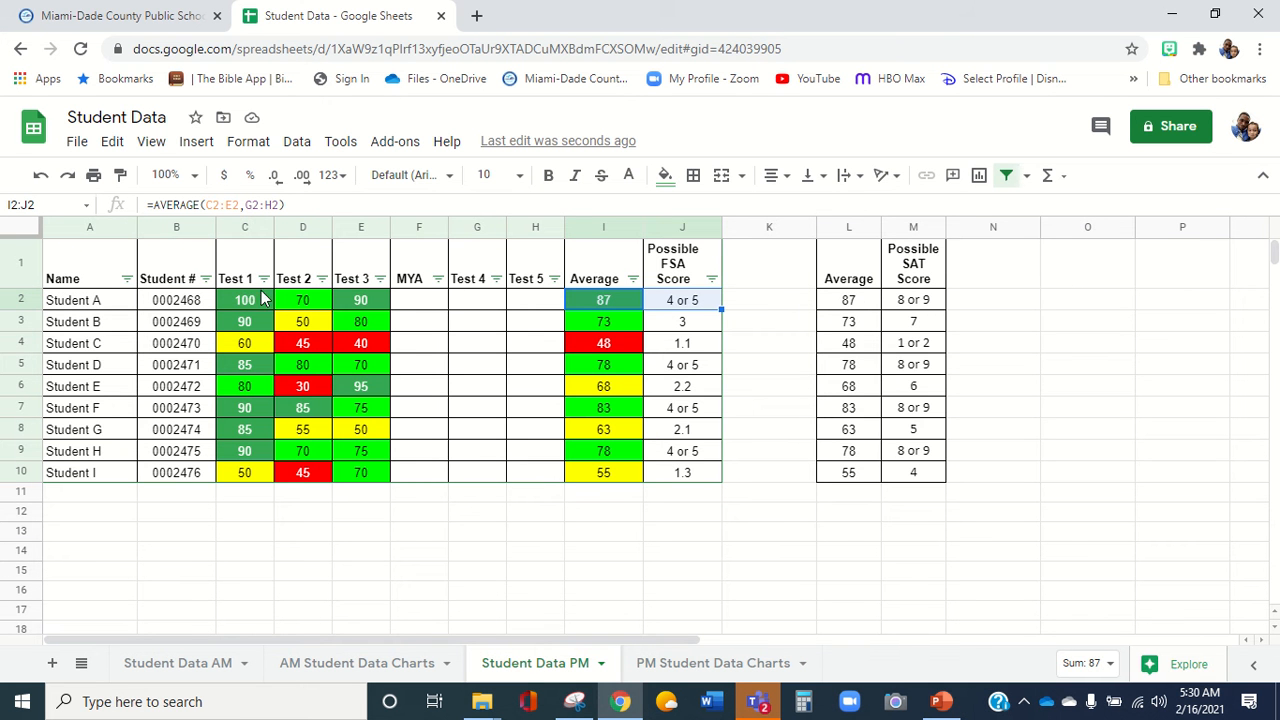
left_click(697, 663)
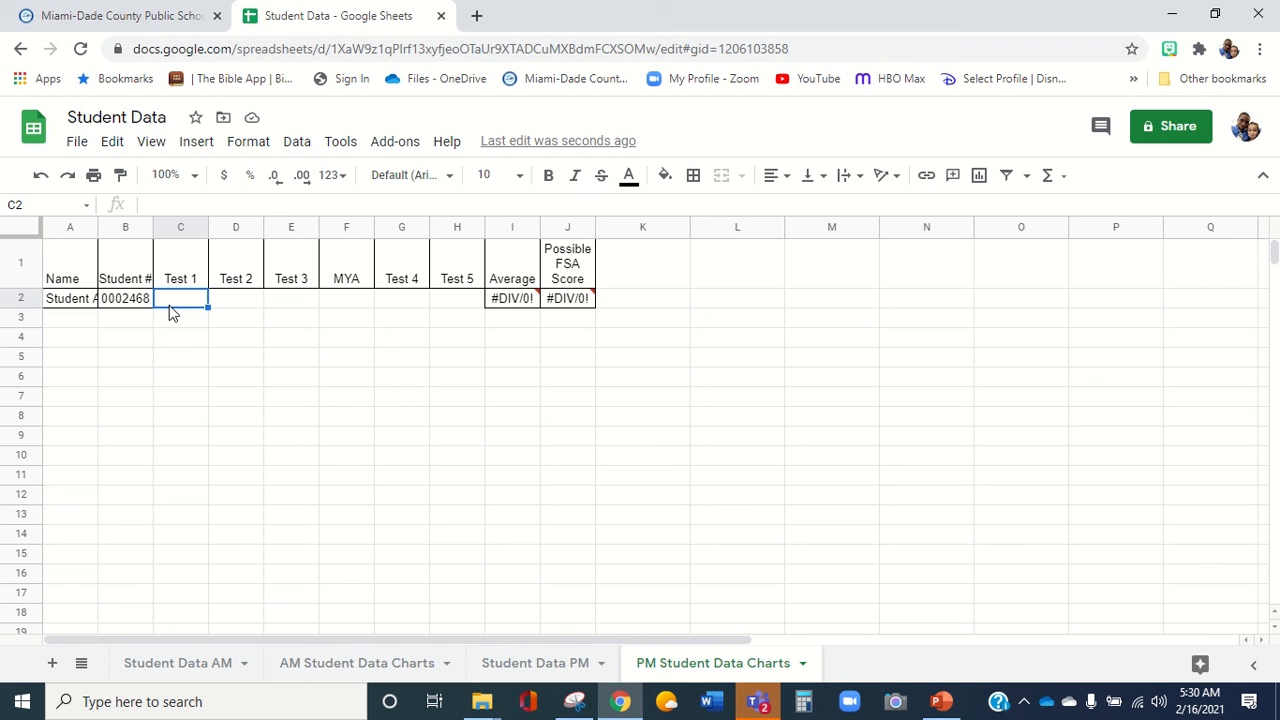
type("=")
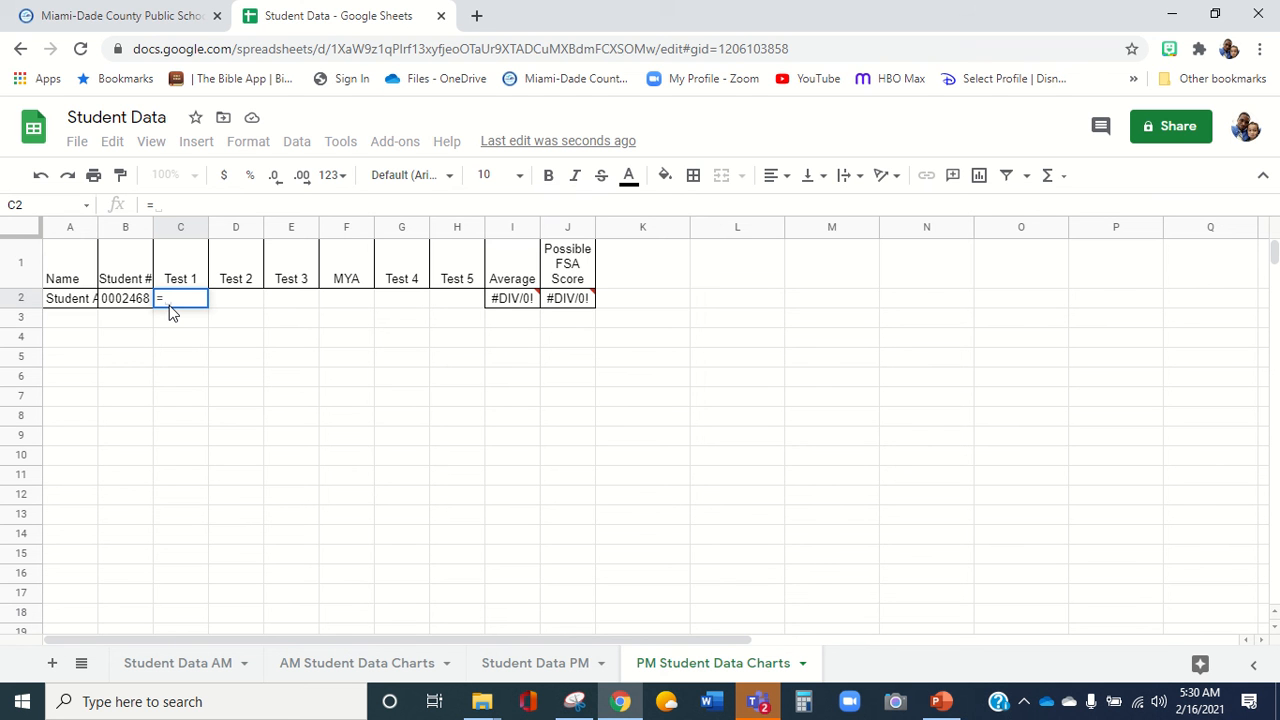
left_click(533, 663)
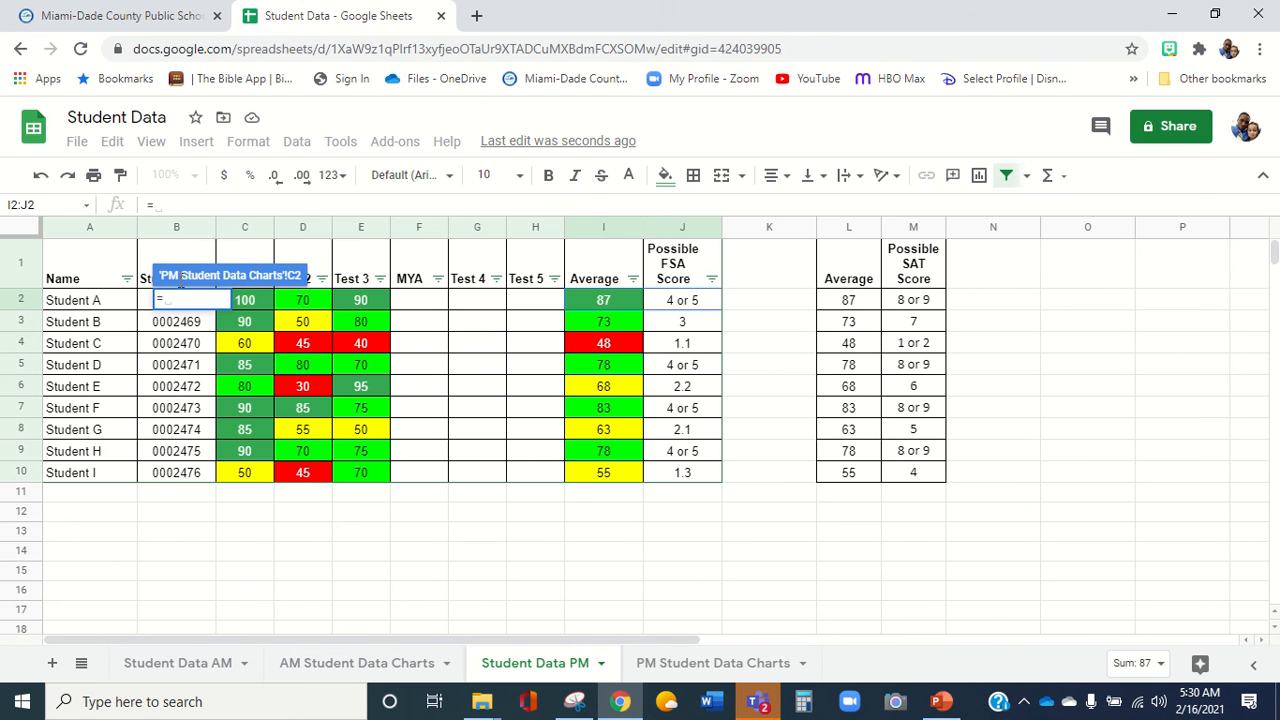
left_click(251, 303)
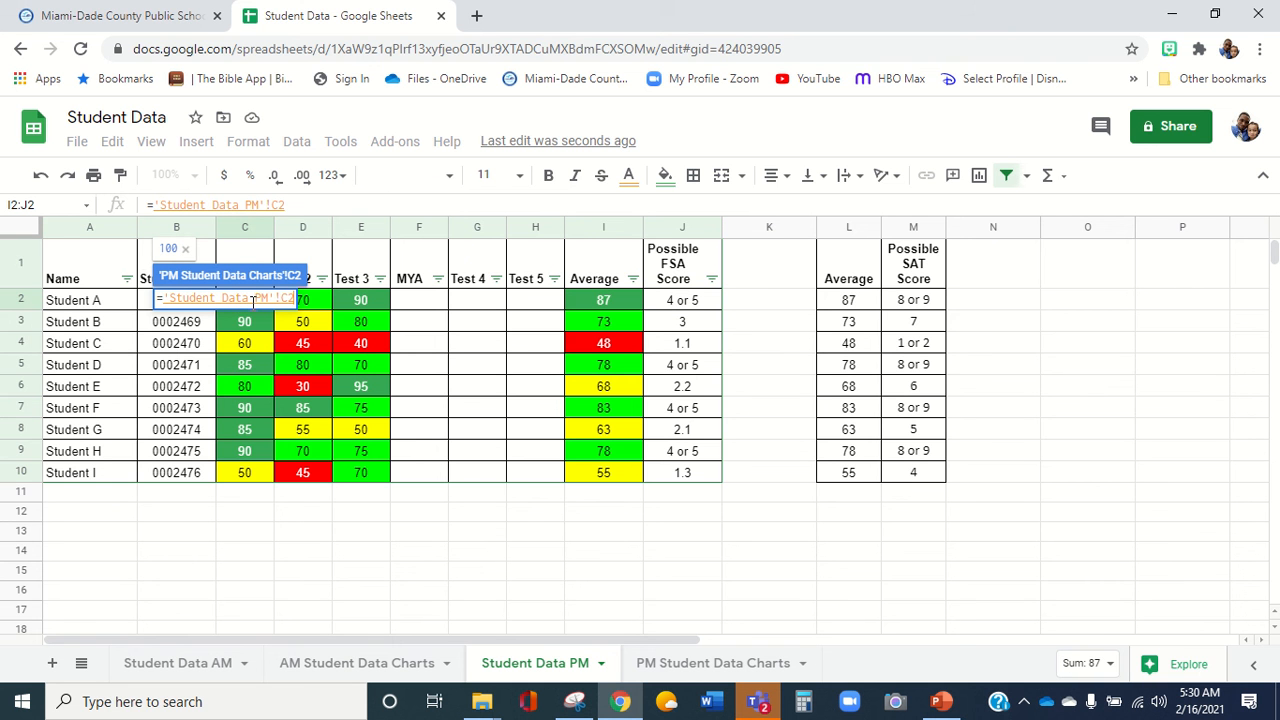
key("Return")
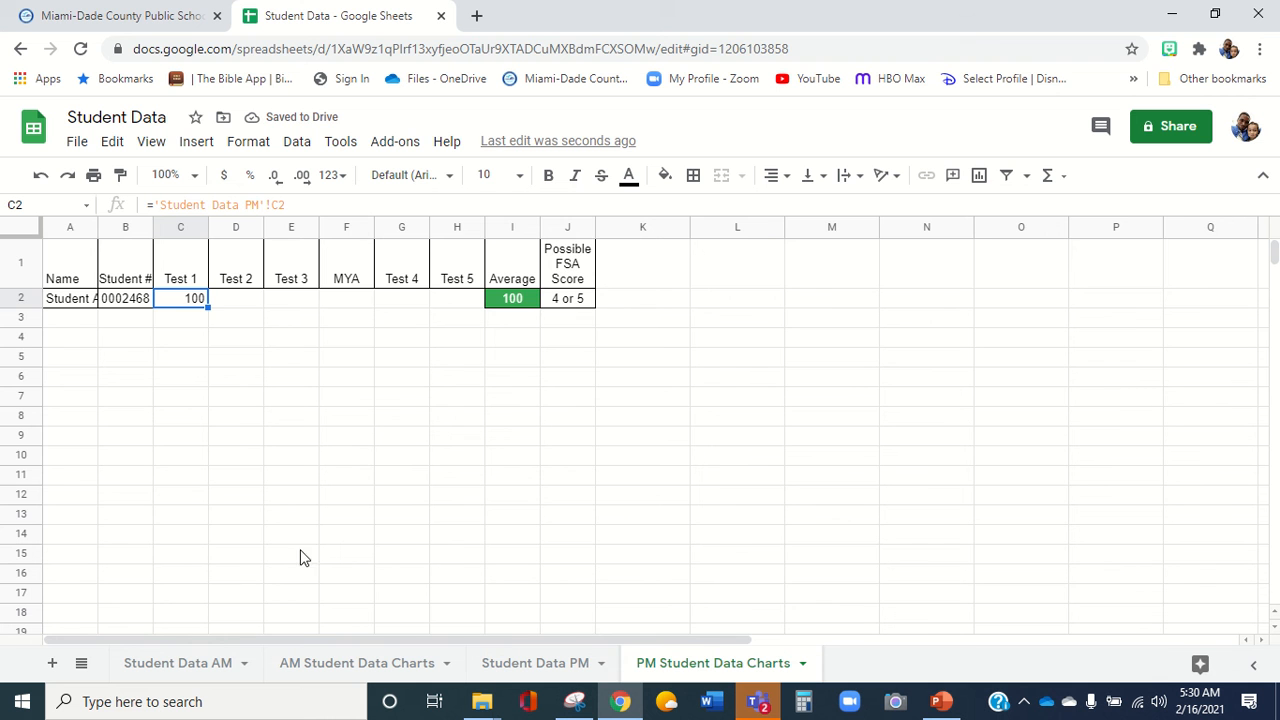
Fill the C2 link formula across to H2 on PM Student Data Charts, covering Test 1 through Test 5.
left_click(505, 664)
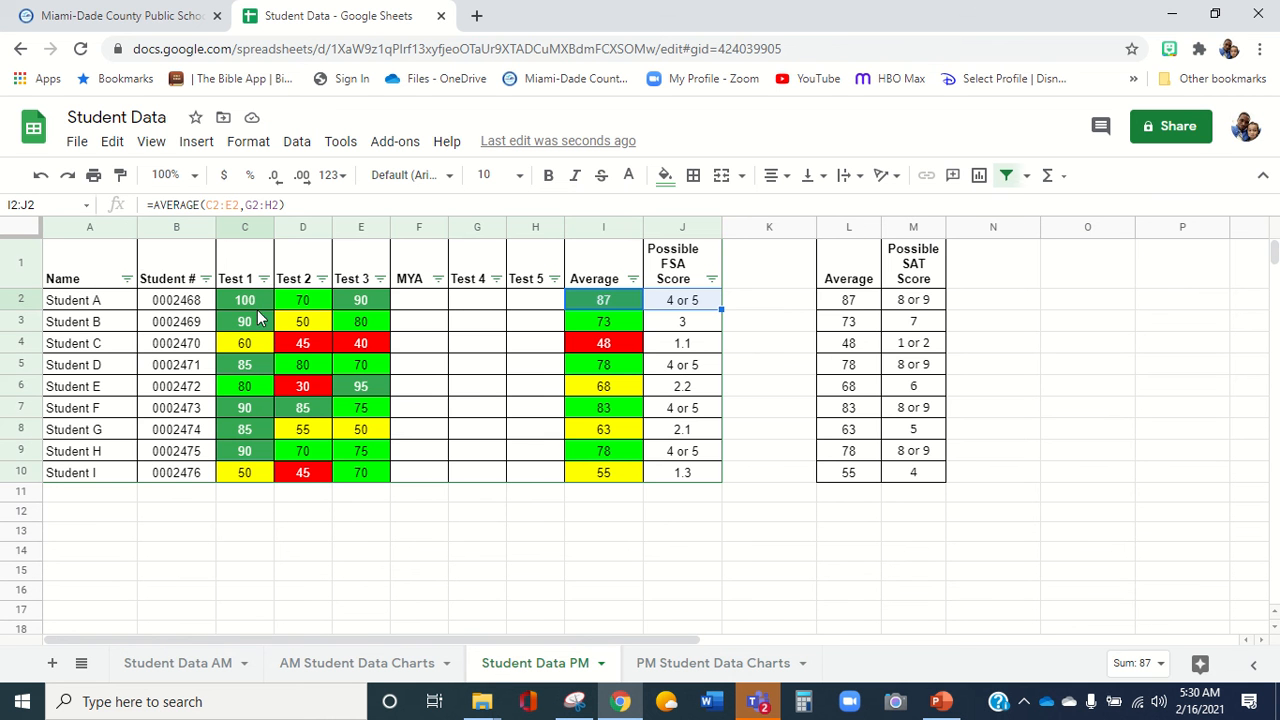
left_click(700, 670)
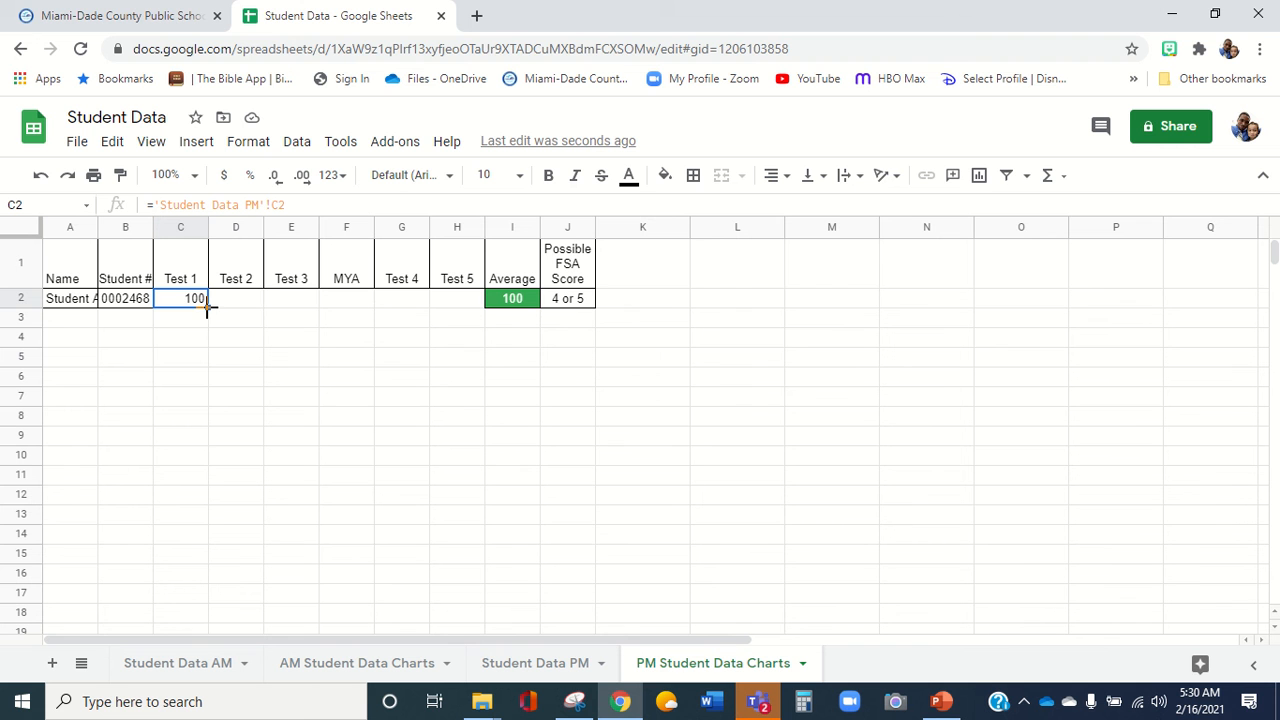
left_click_drag(207, 307, 440, 329)
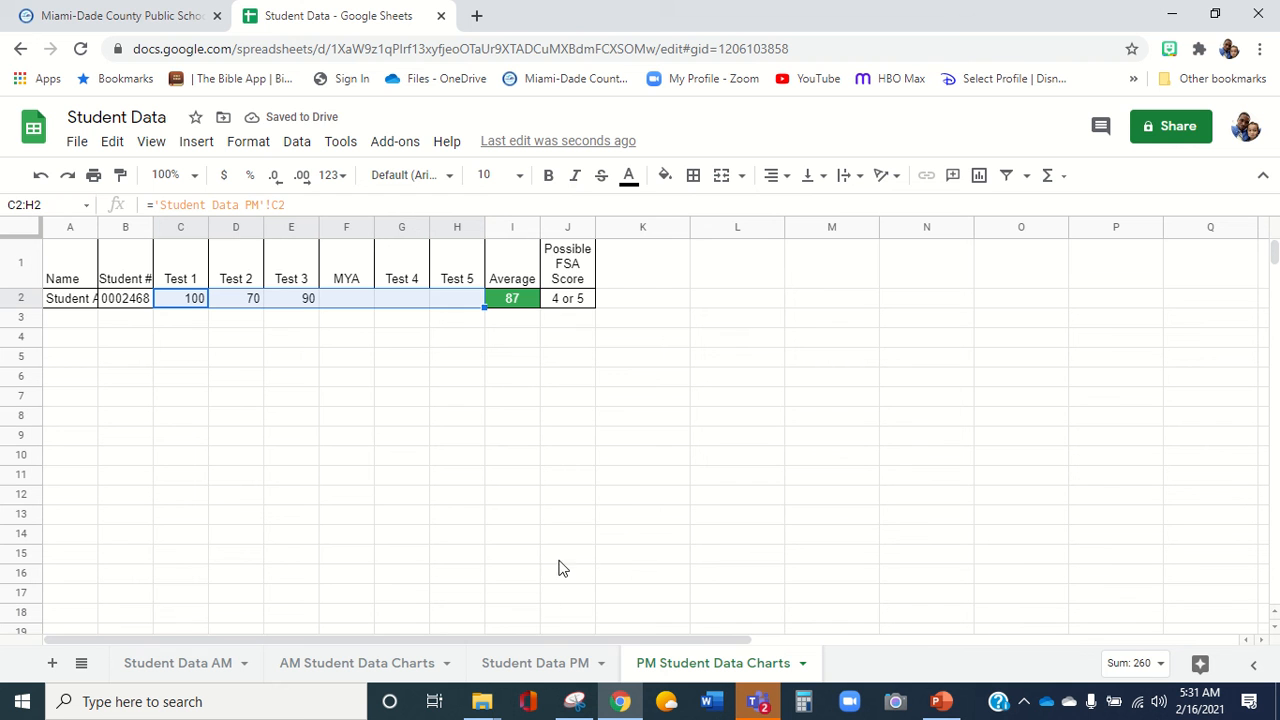
Apply all borders to Student A's score cells C2:H2.
left_click(178, 343)
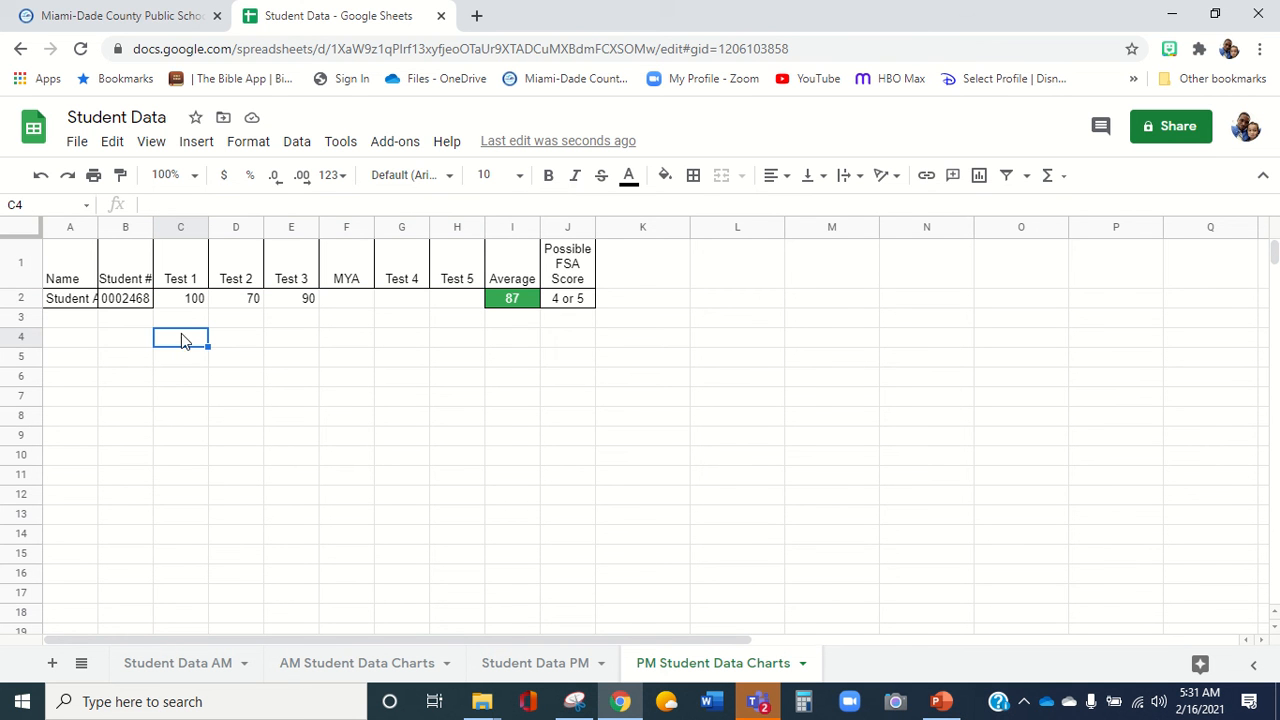
left_click_drag(190, 299, 476, 300)
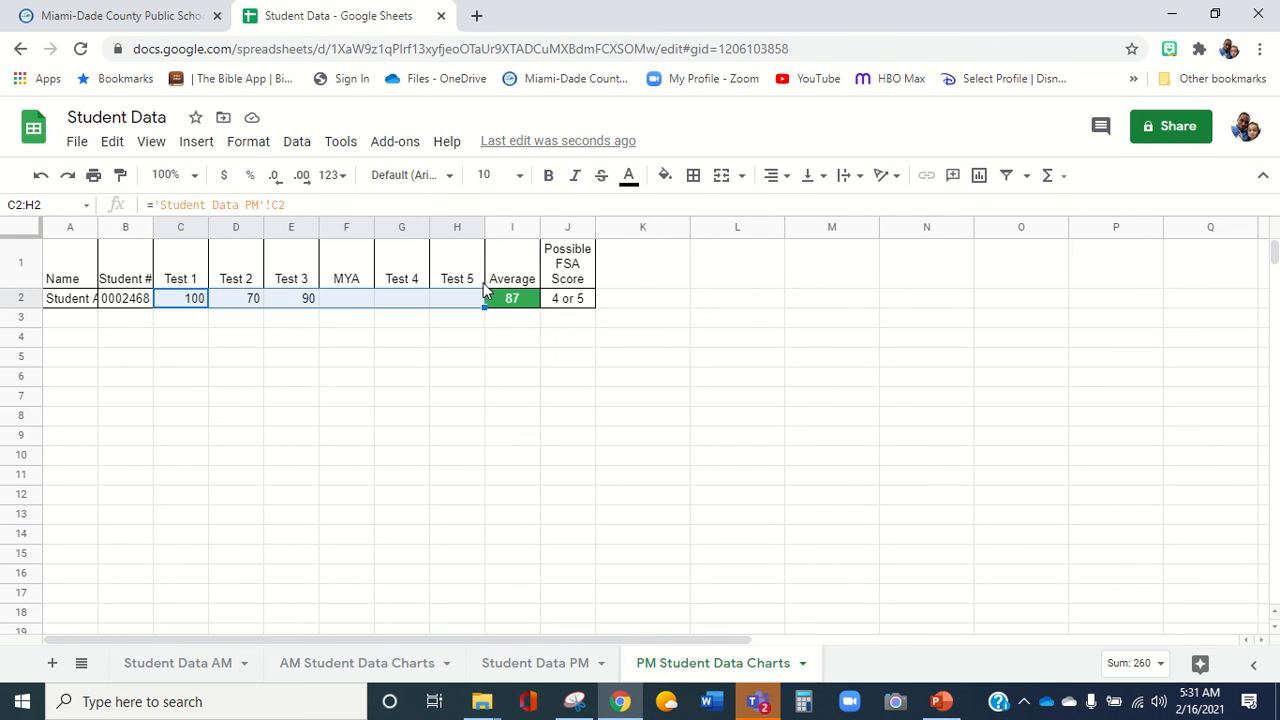
left_click(693, 175)
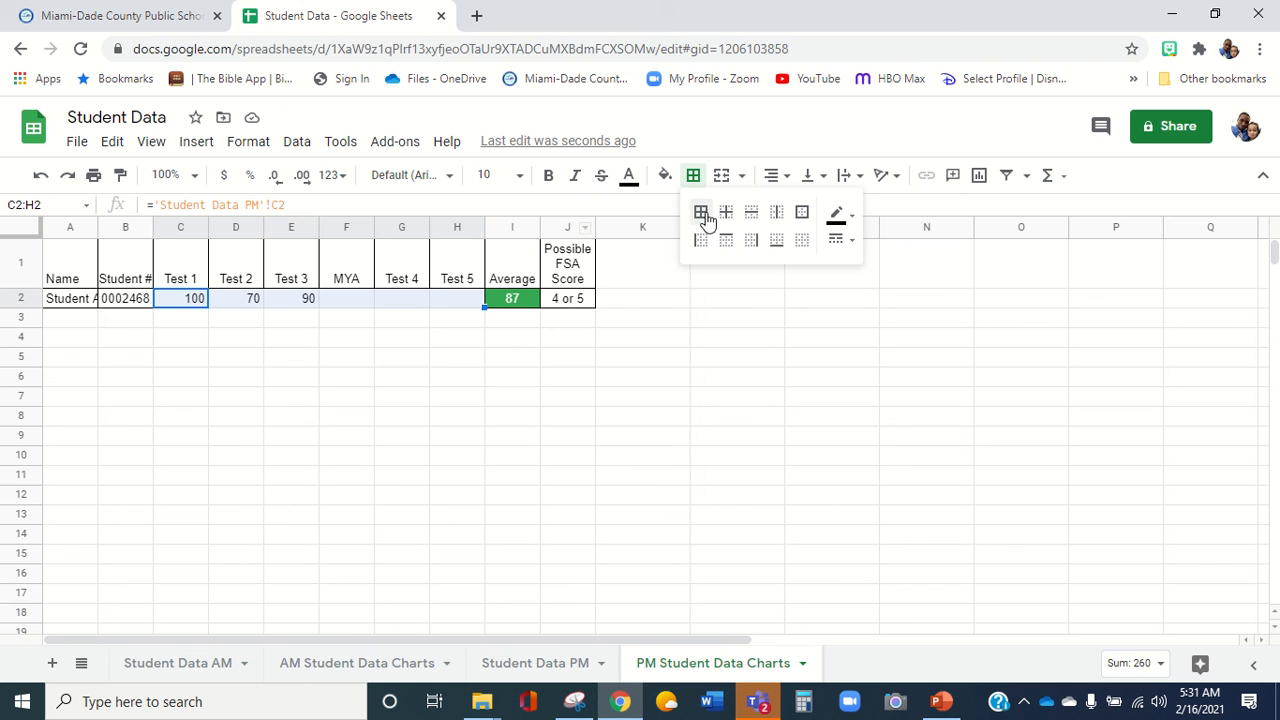
left_click(701, 213)
left_click(256, 419)
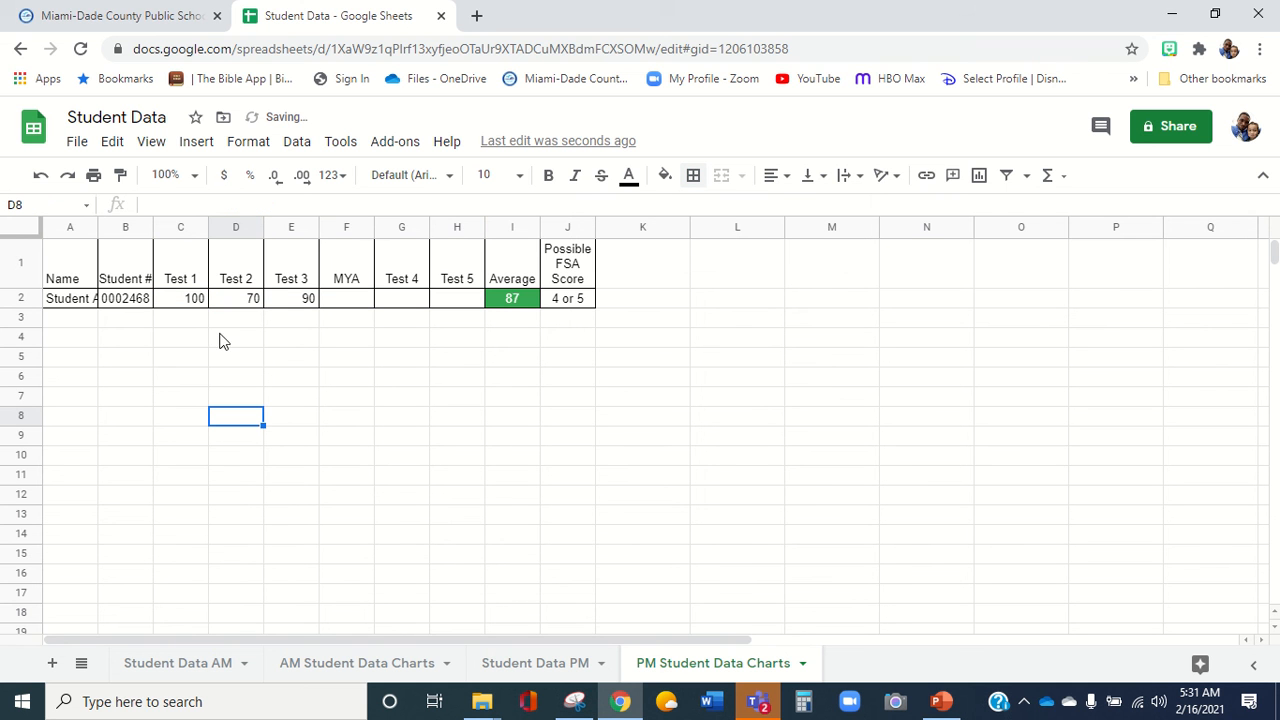
Insert a column chart from A1:I2 and place it just beneath Student A's row, around row 4.
left_click_drag(82, 268, 503, 314)
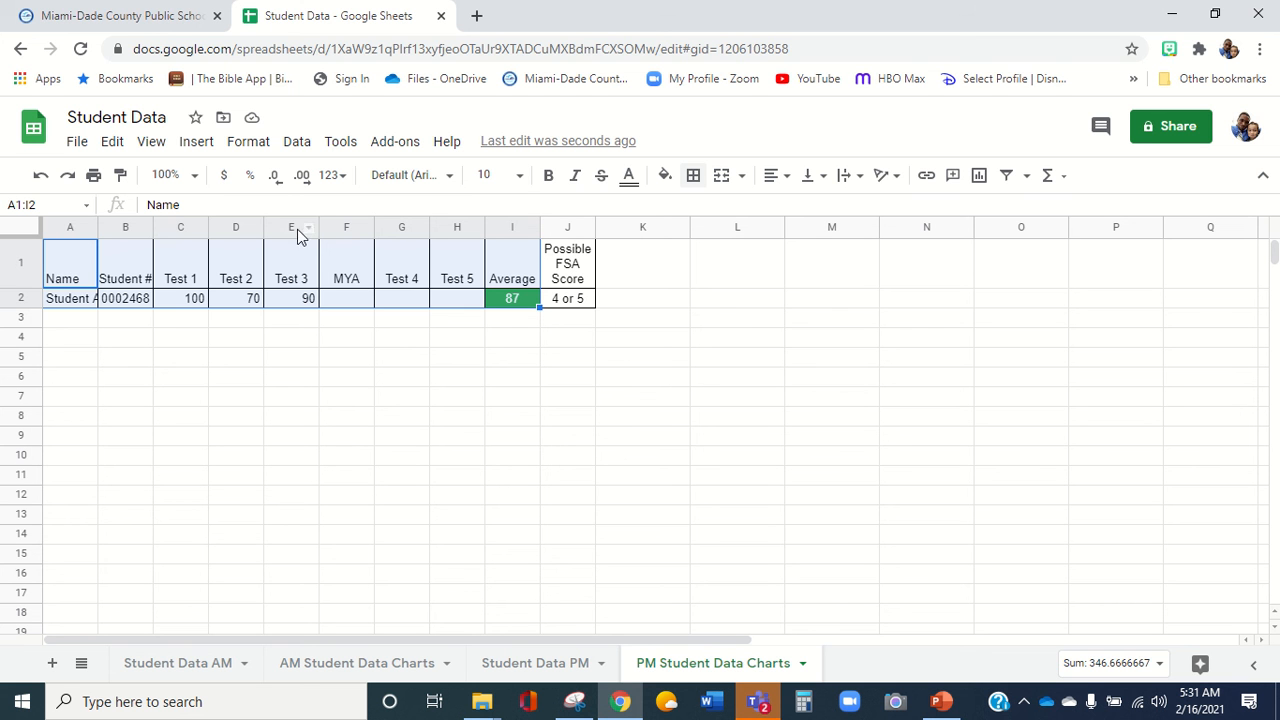
left_click(196, 141)
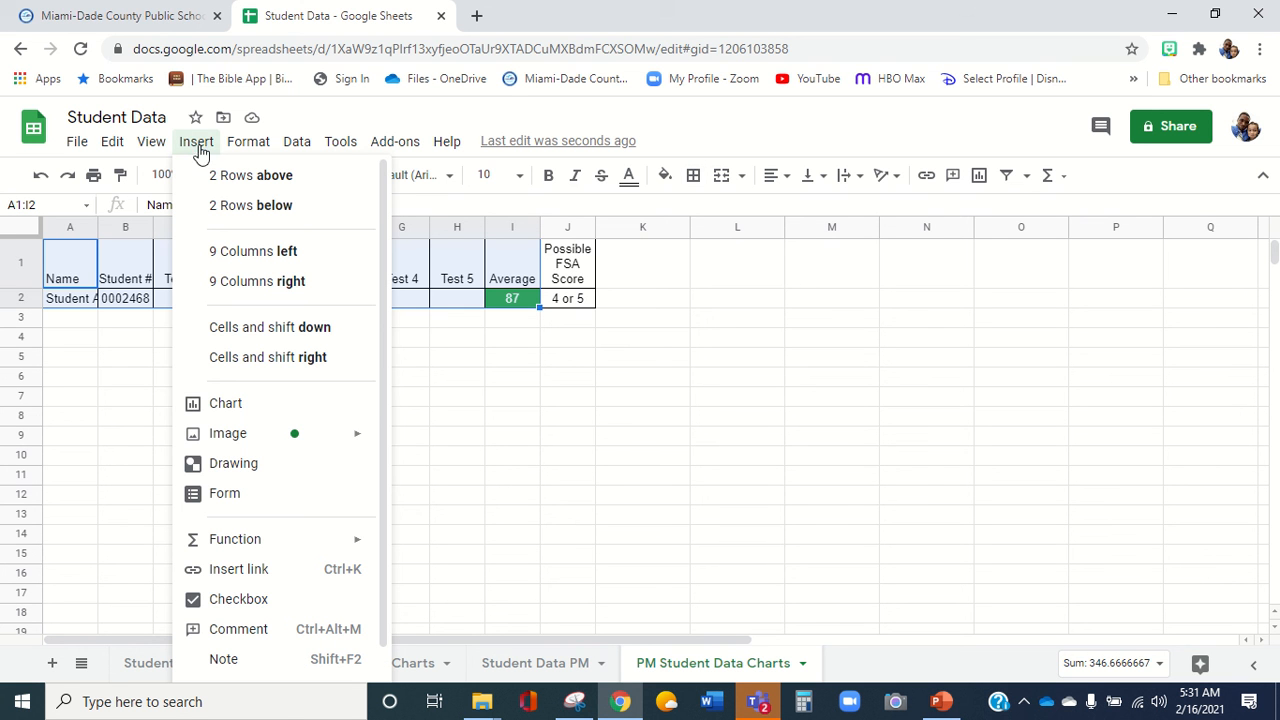
left_click(214, 405)
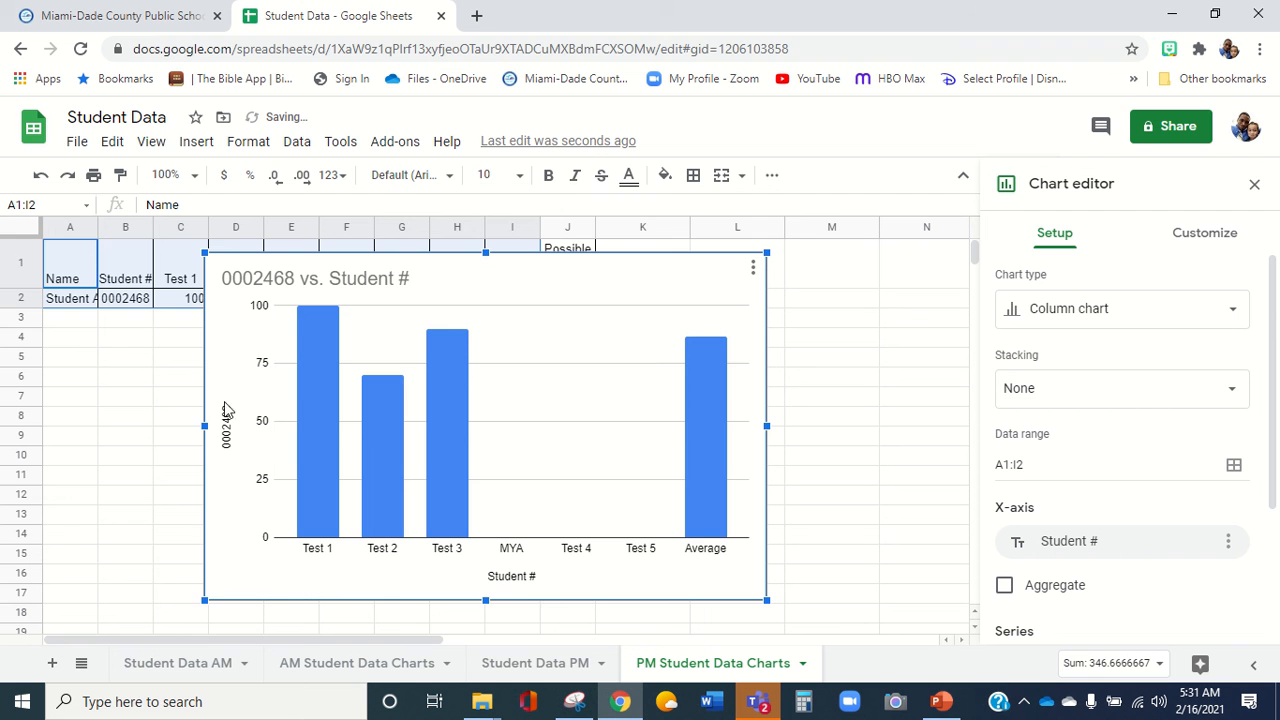
left_click_drag(215, 272, 106, 344)
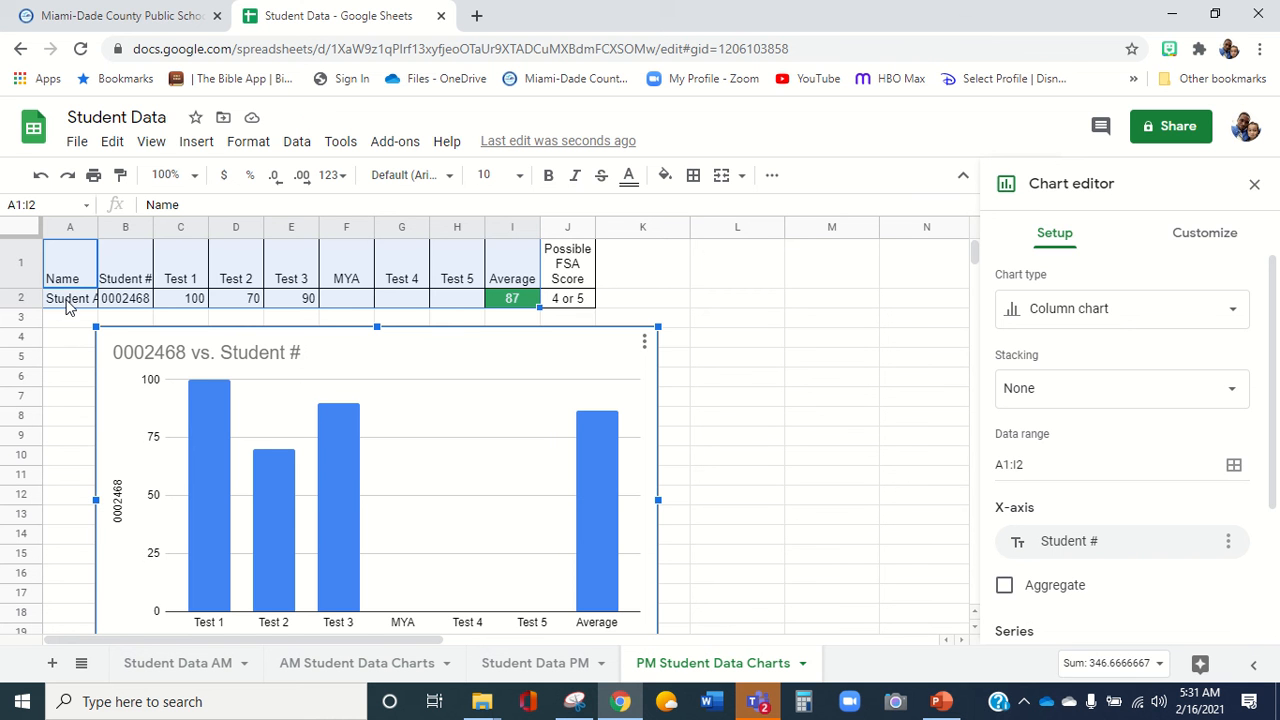
Retitle the chart so it reads as the student number followed by "- Student A".
left_click(68, 302)
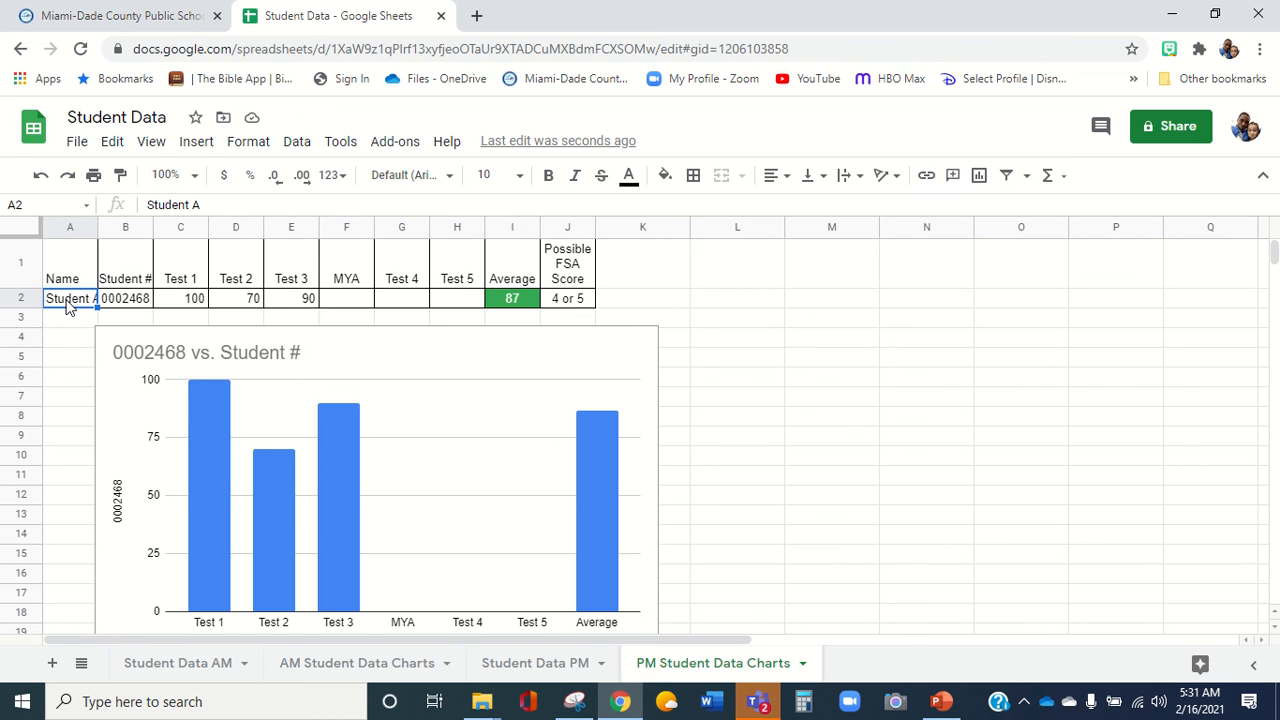
double_click(258, 355)
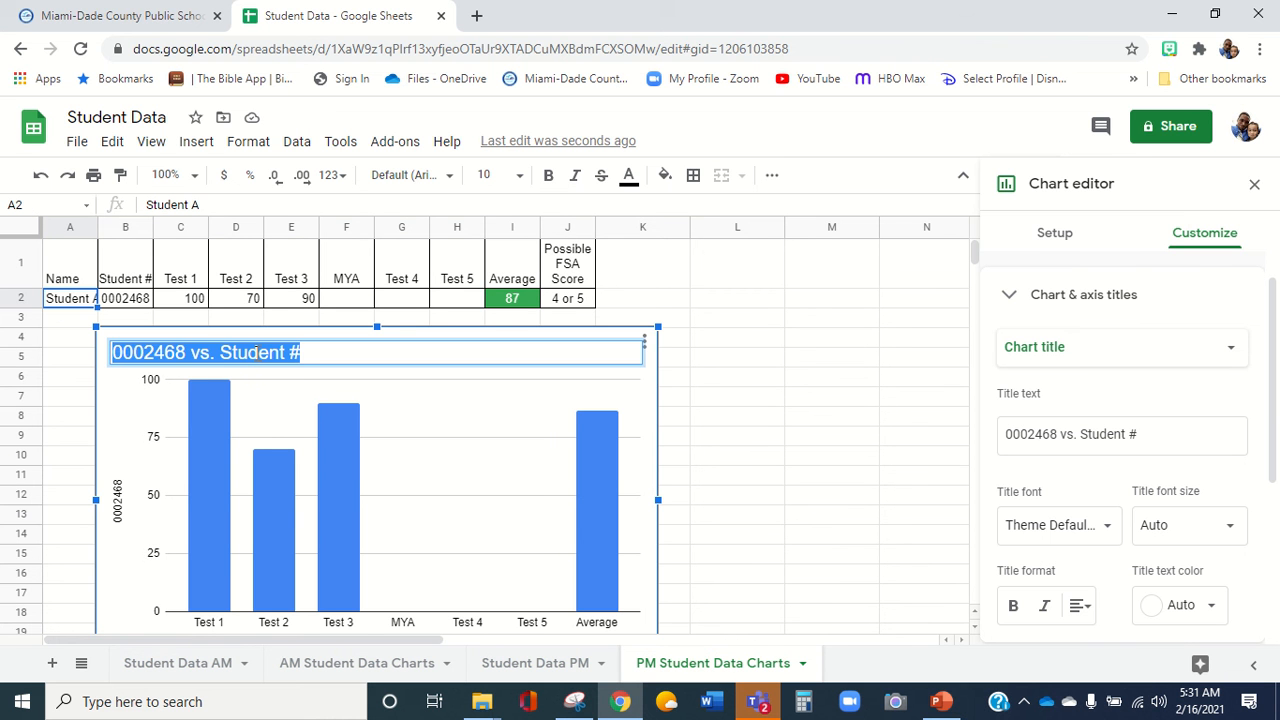
double_click(258, 352)
left_click(307, 360)
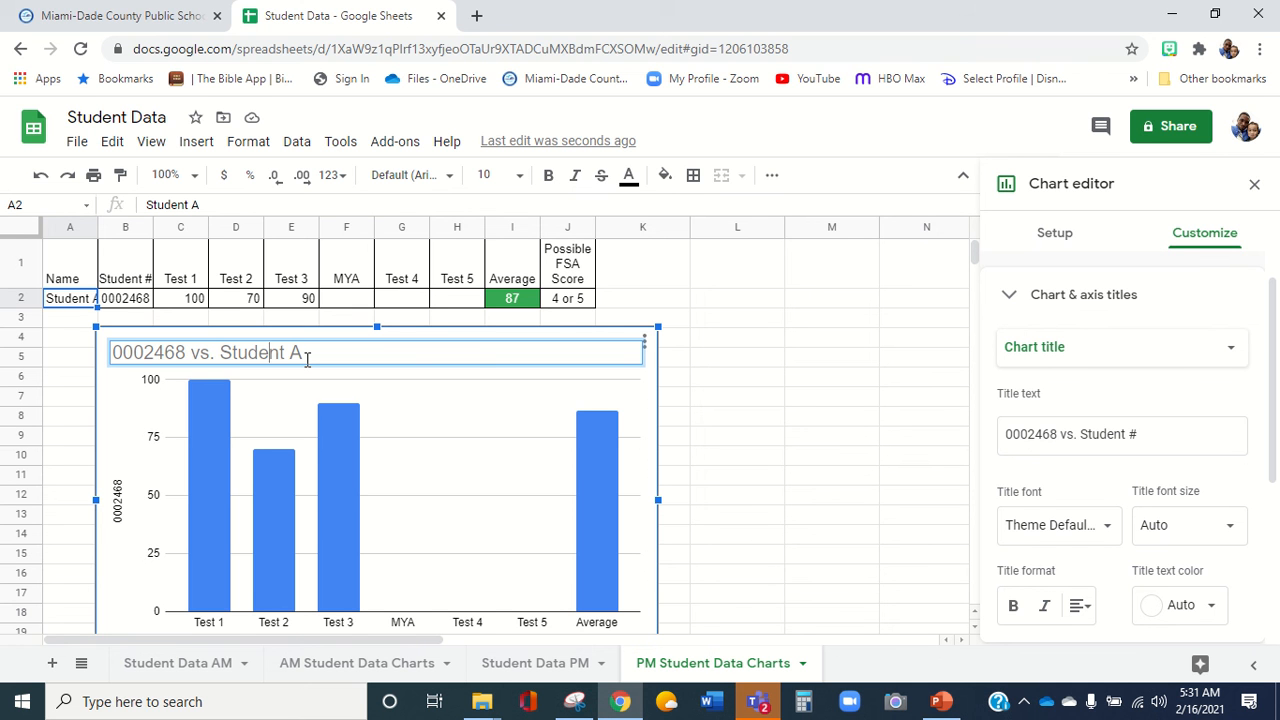
key("BackSpace")
key("BackSpace")
key("BackSpace")
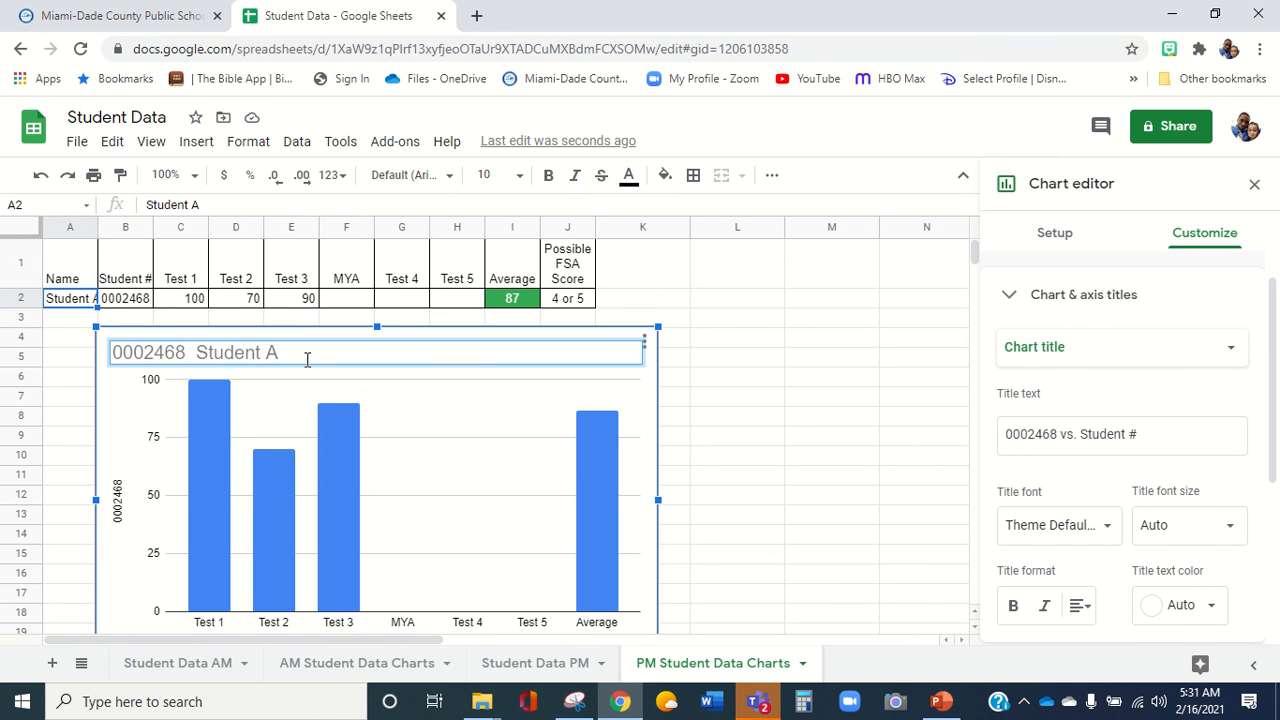
type("-")
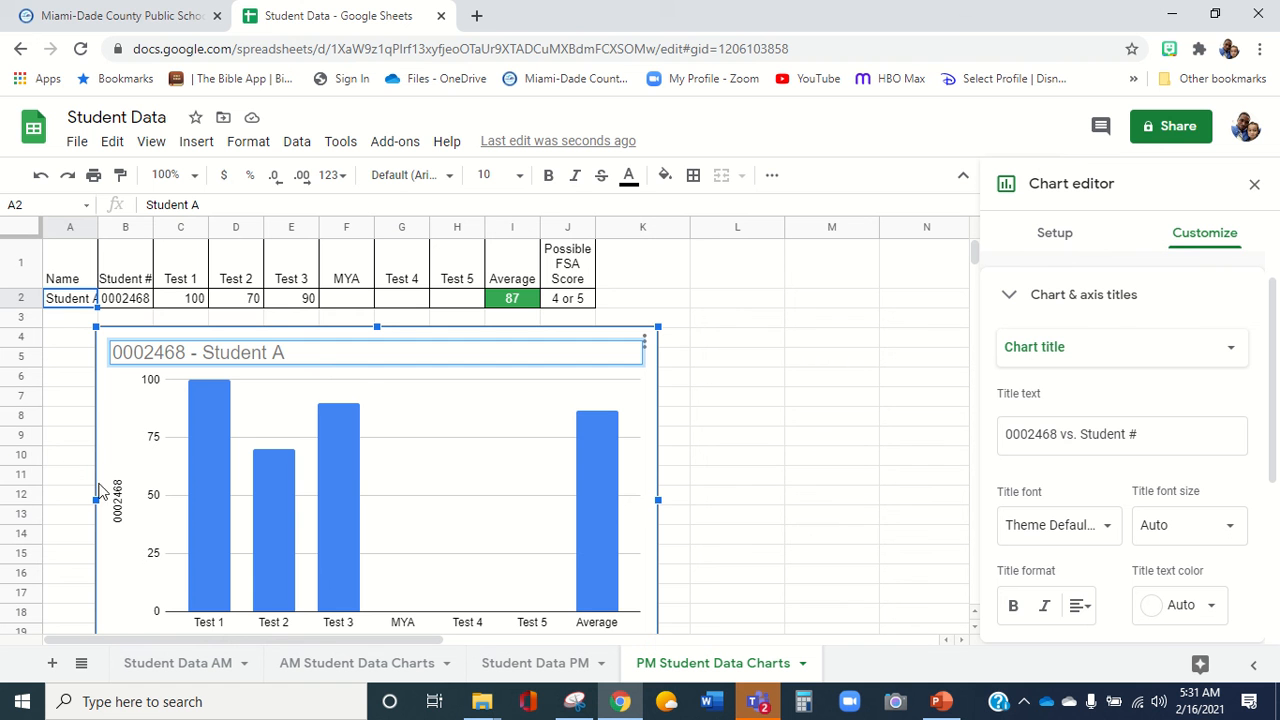
Delete the vertical and horizontal axis titles from Student A's chart.
left_click(118, 500)
key("Delete")
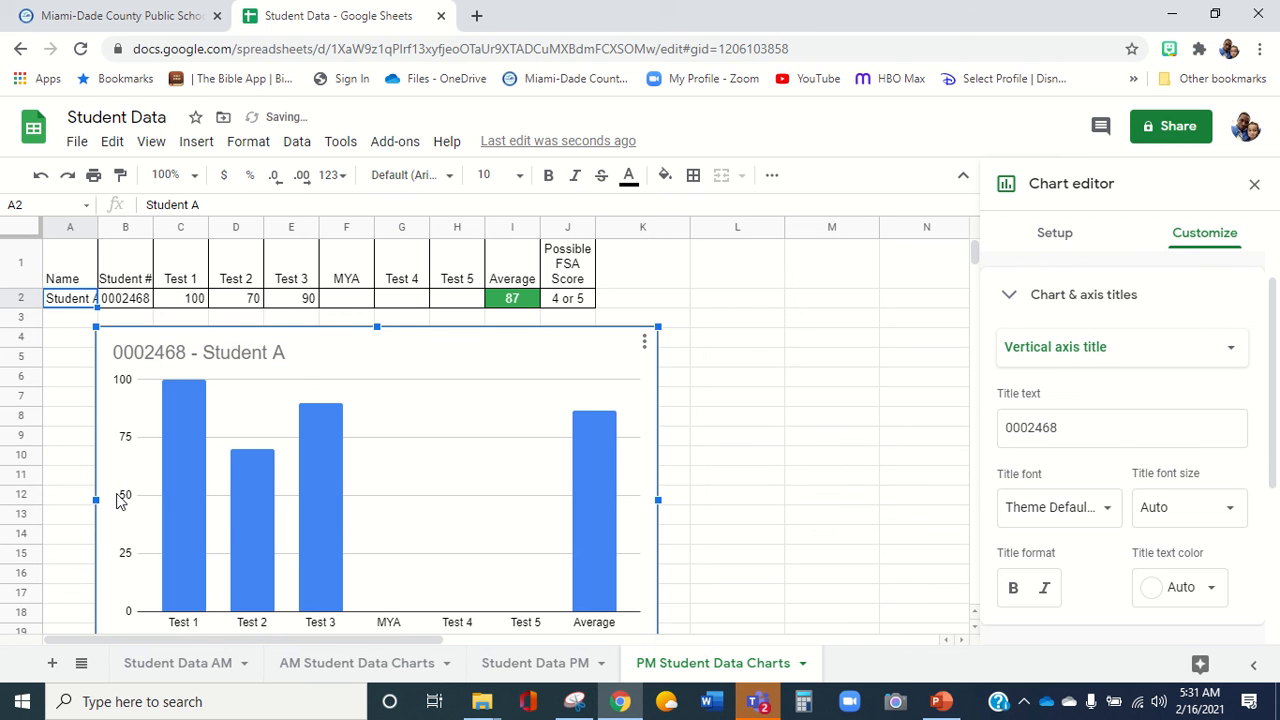
scroll(114, 500, "down", 2)
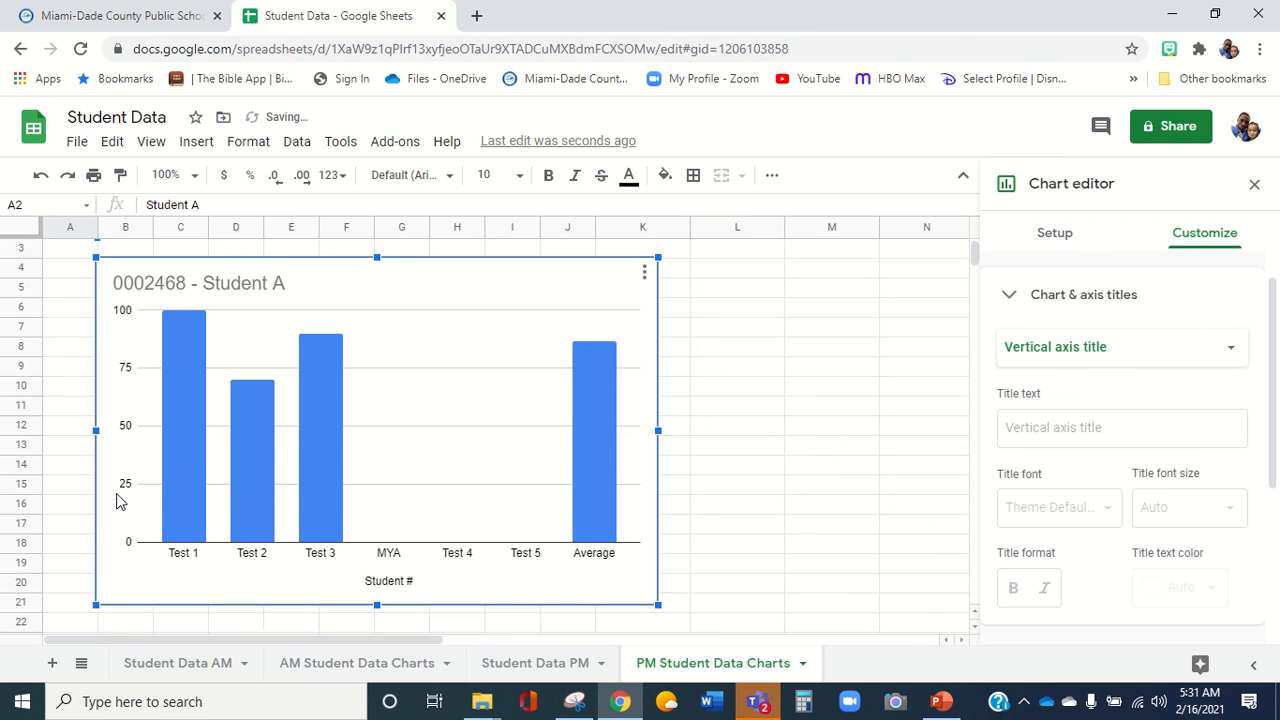
left_click(375, 543)
key("Delete")
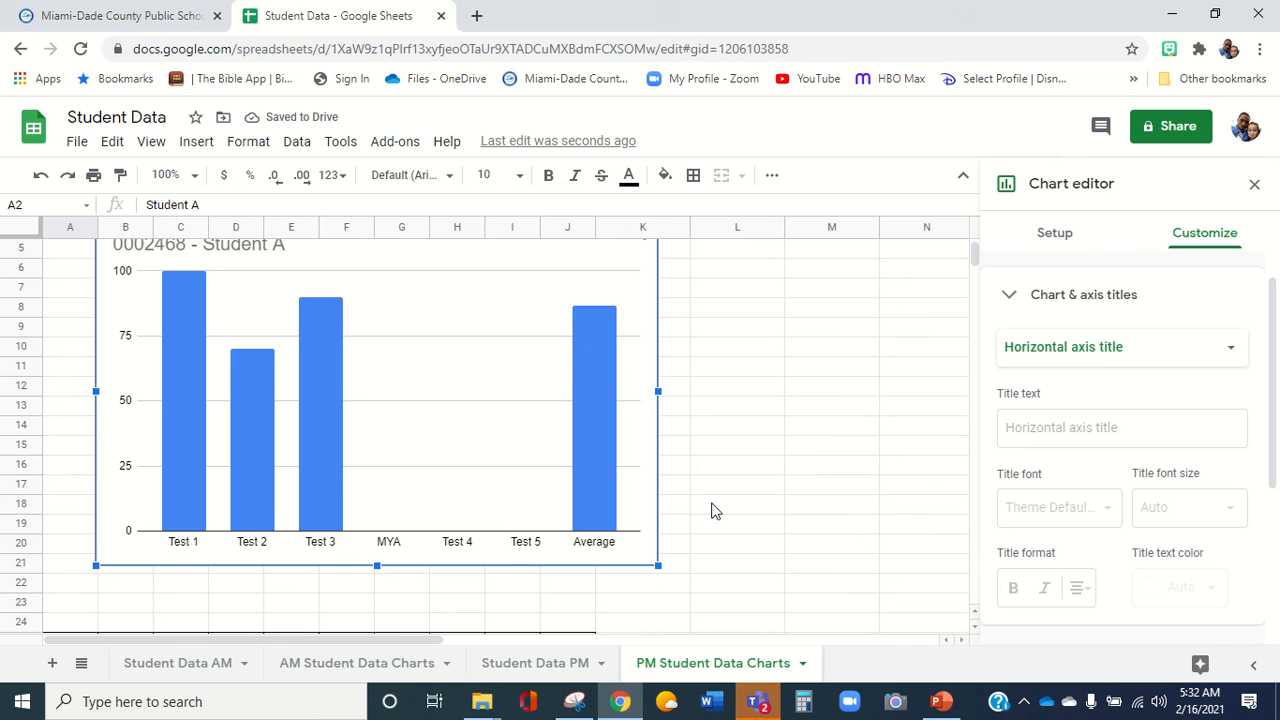
Add data labels at the inside end of Student A's chart columns and colour the series theme green.
scroll(711, 511, "up", 1)
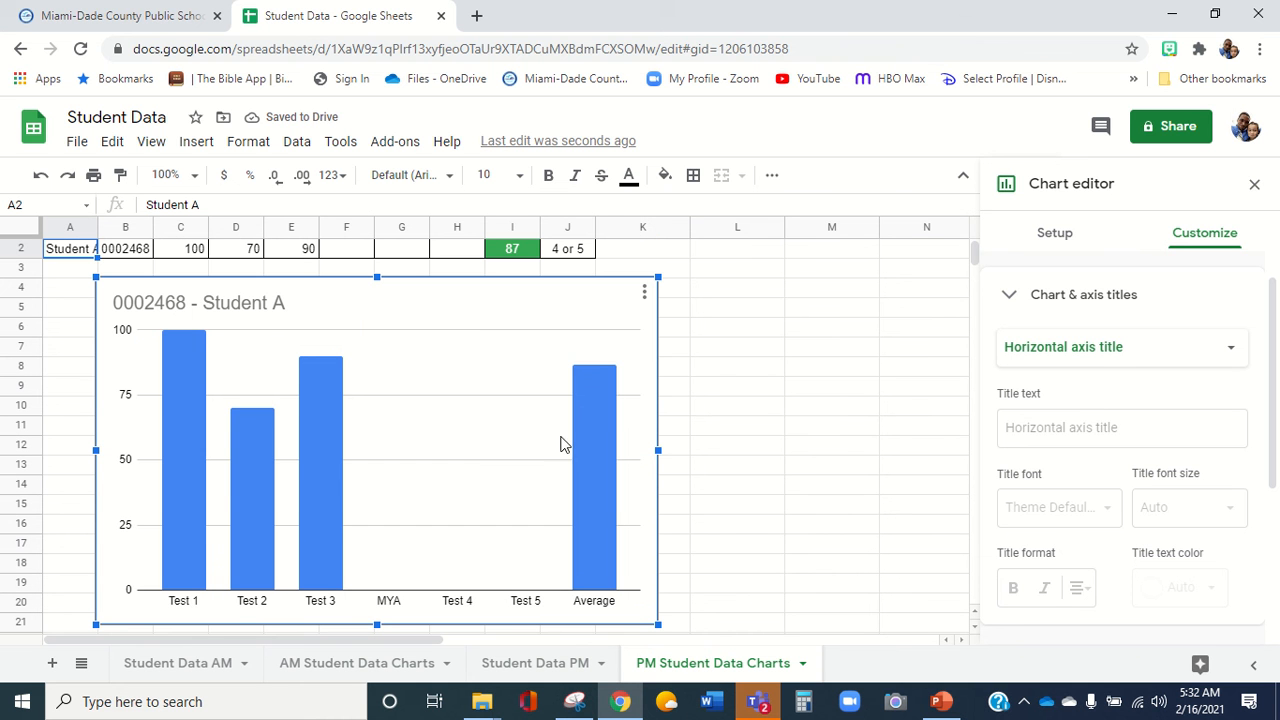
double_click(603, 446)
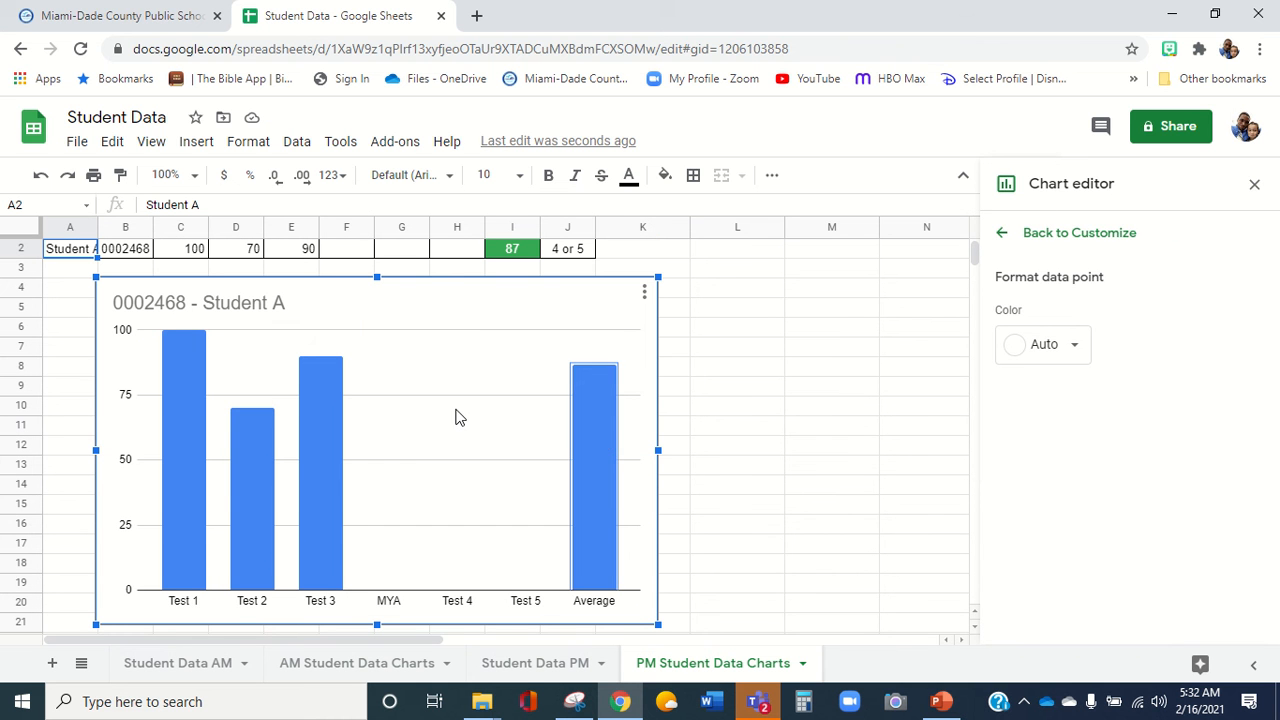
left_click(460, 418)
left_click(597, 440)
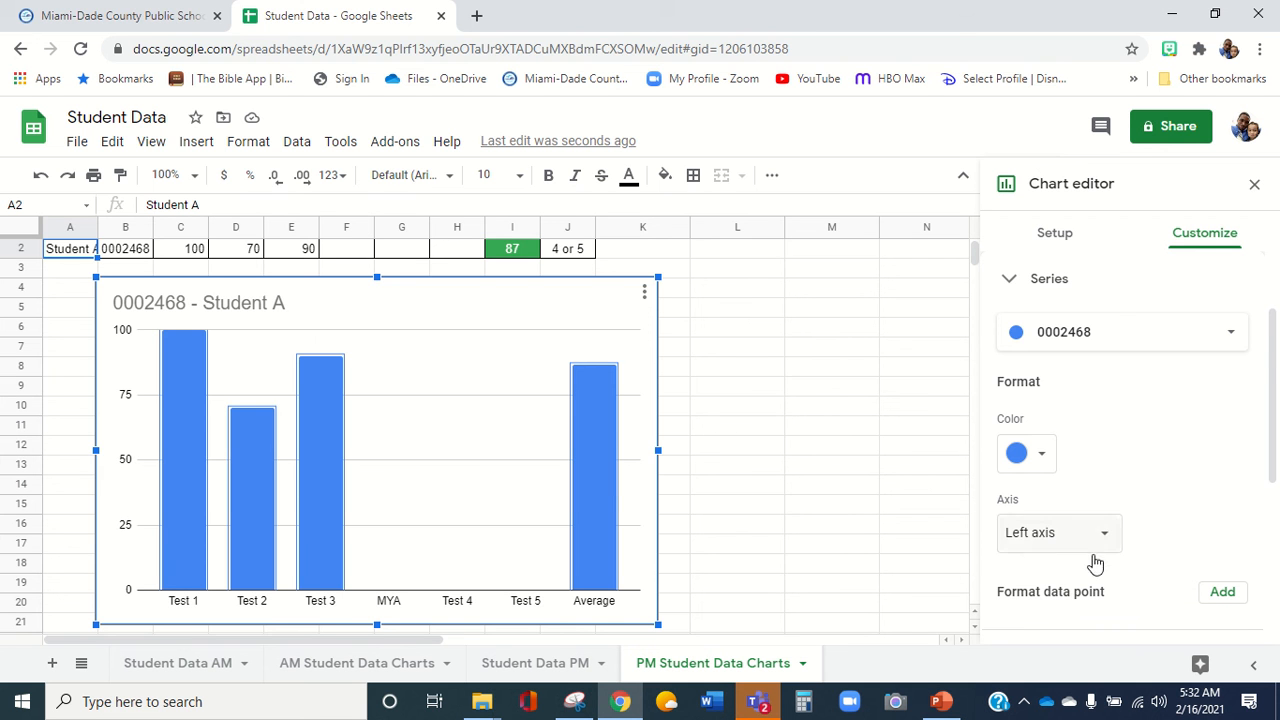
scroll(1105, 566, "down", 2)
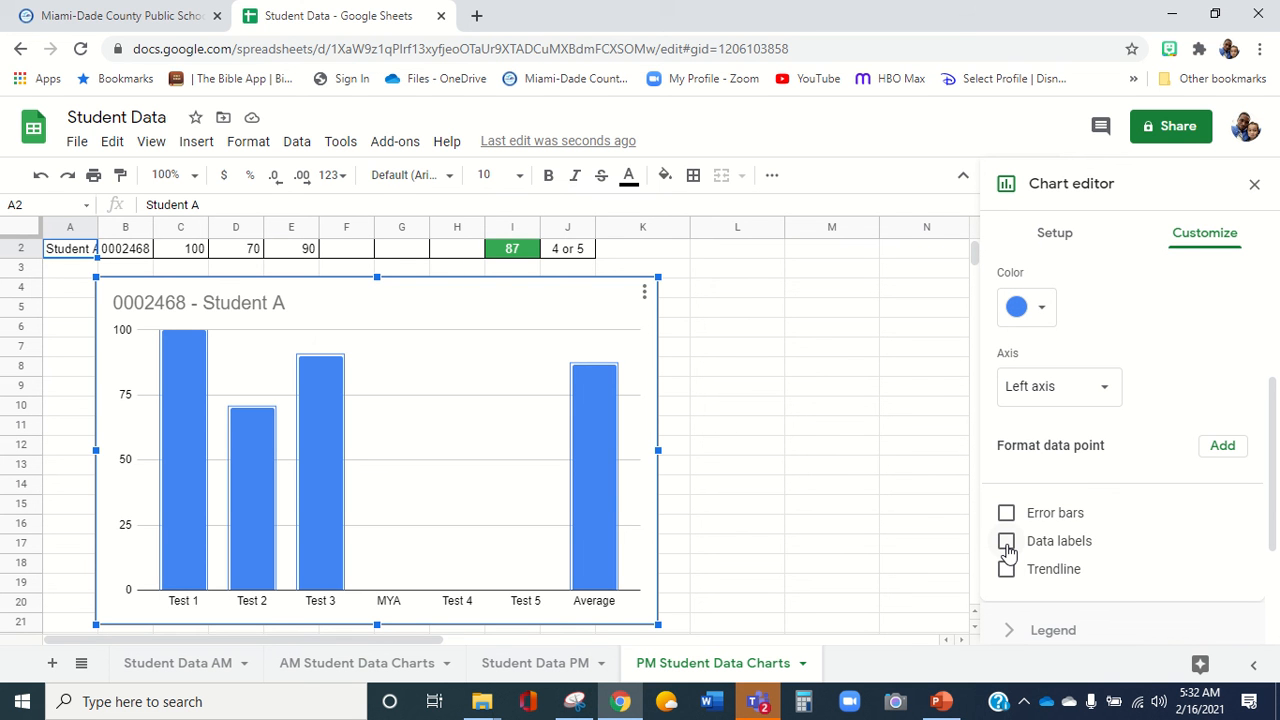
left_click(1006, 544)
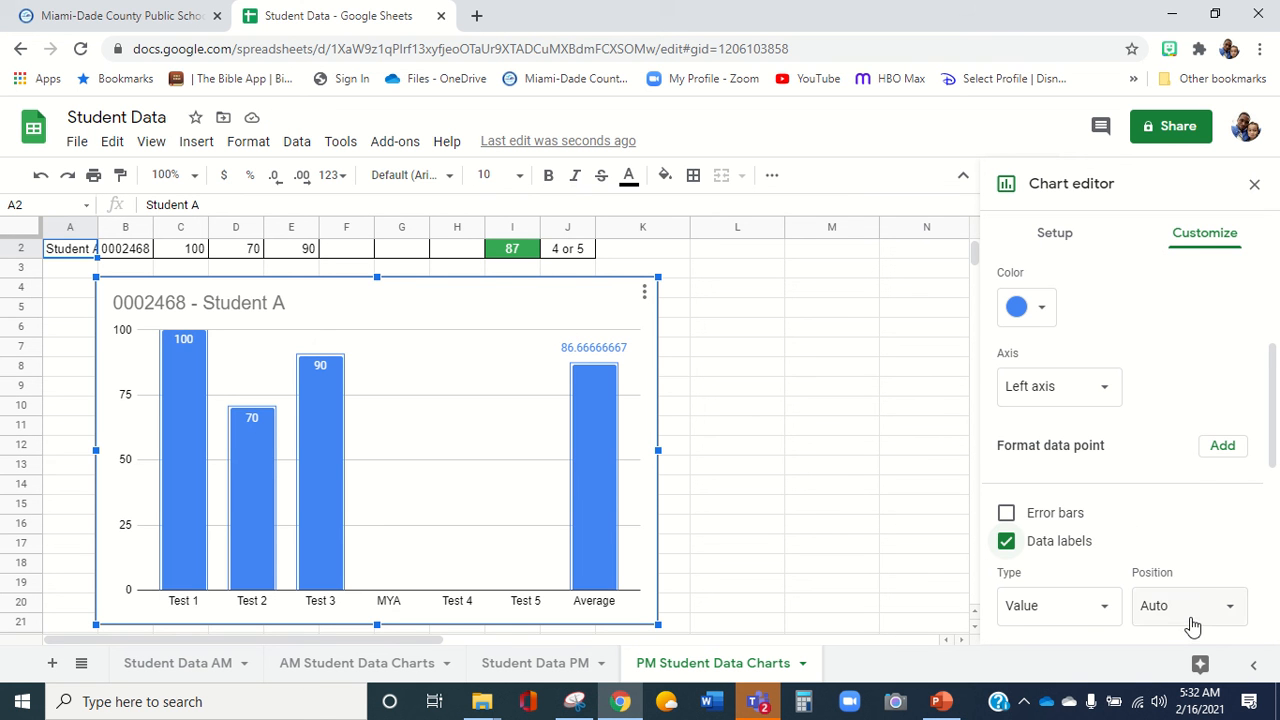
left_click(1192, 624)
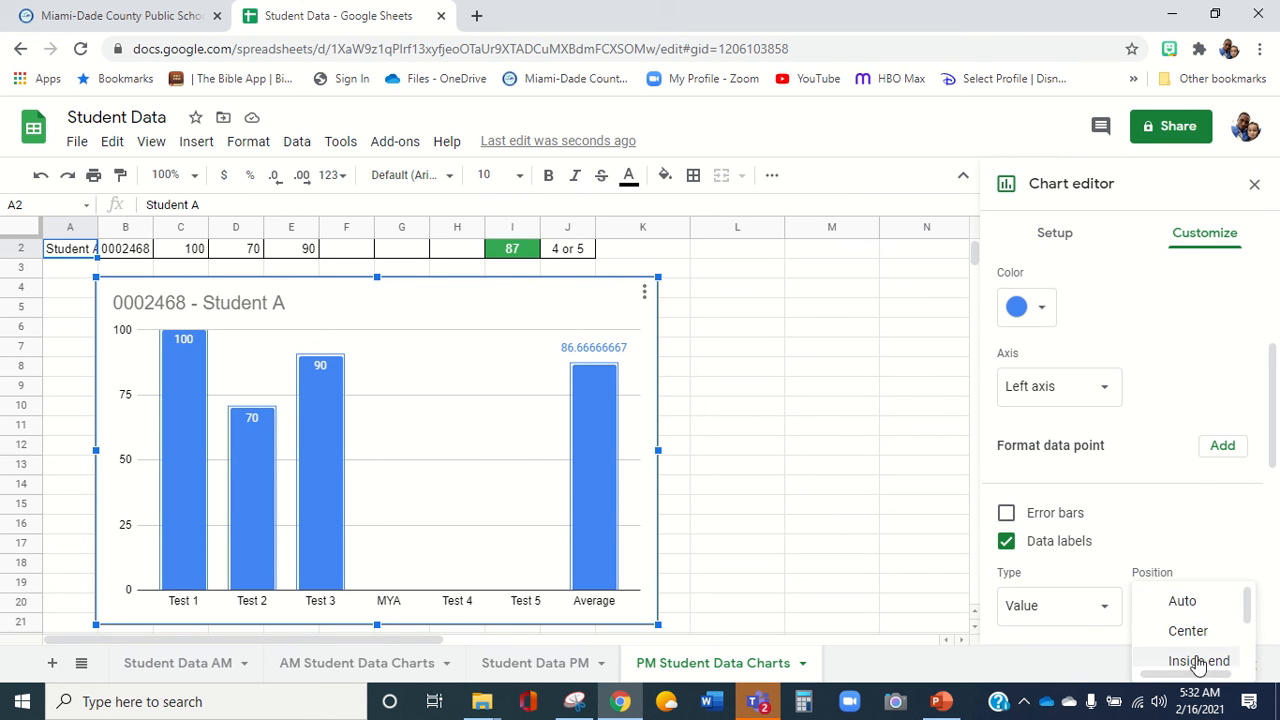
left_click(1192, 660)
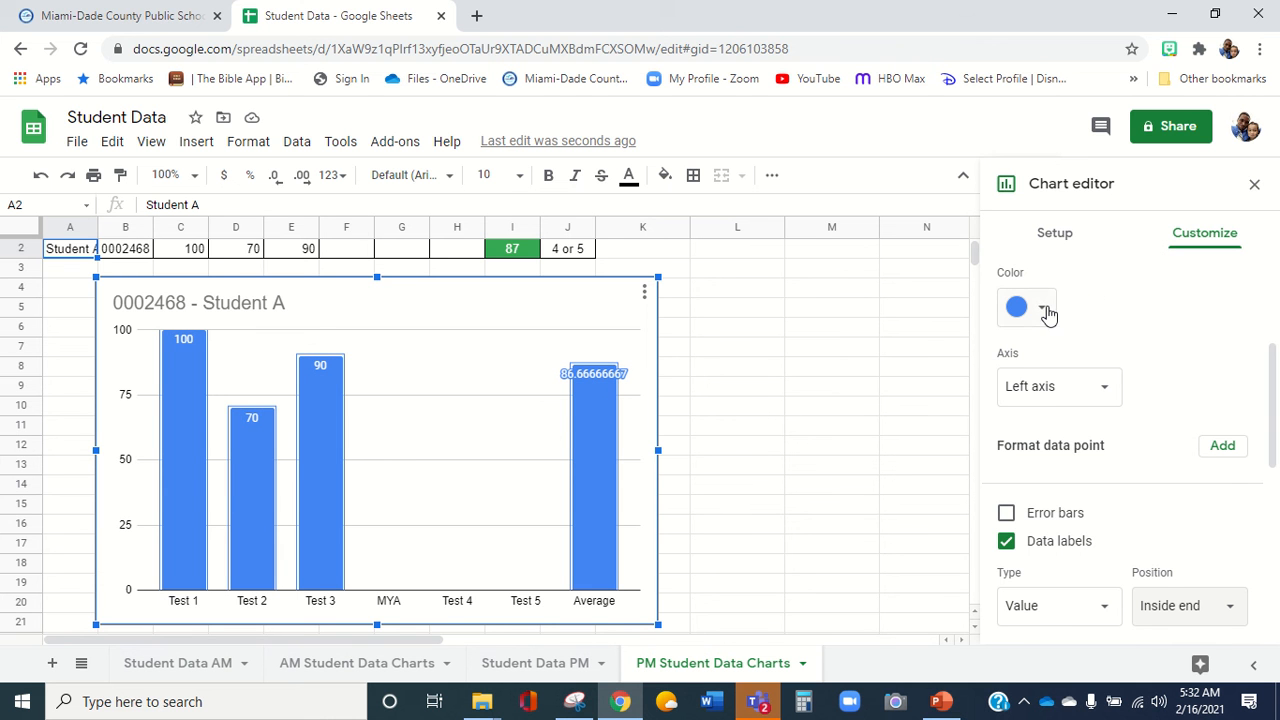
left_click(1045, 310)
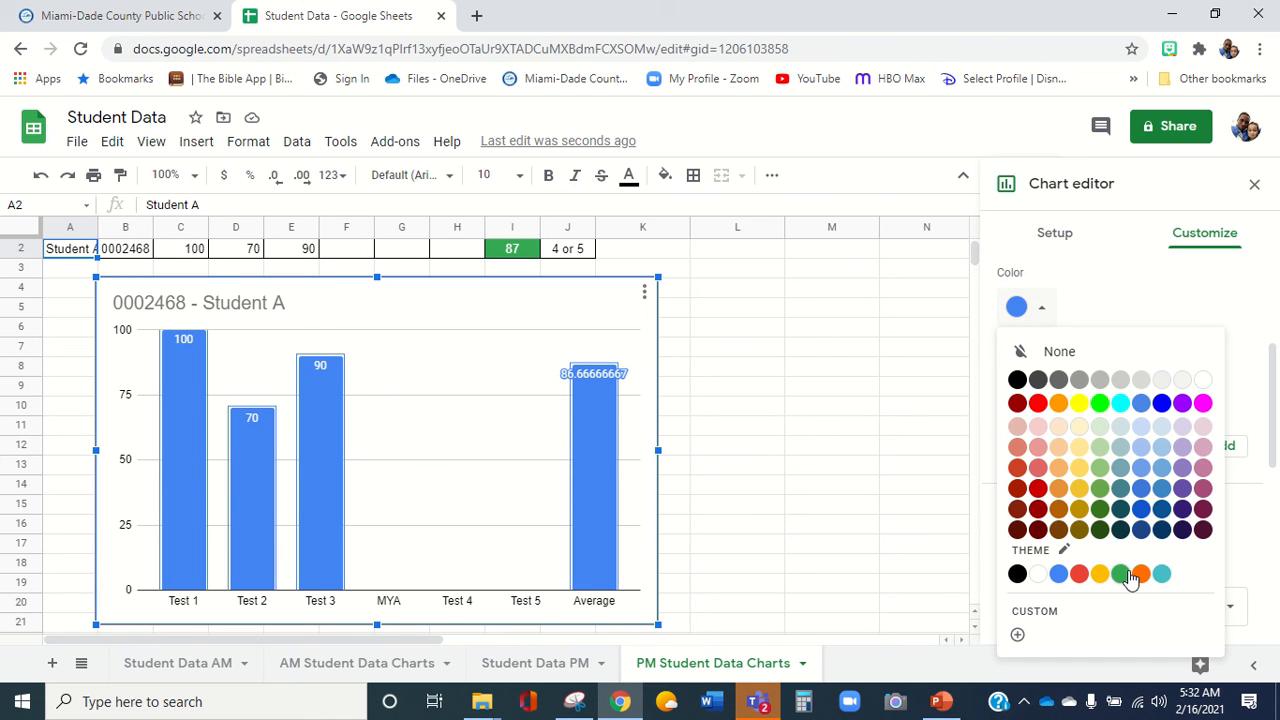
left_click(1122, 574)
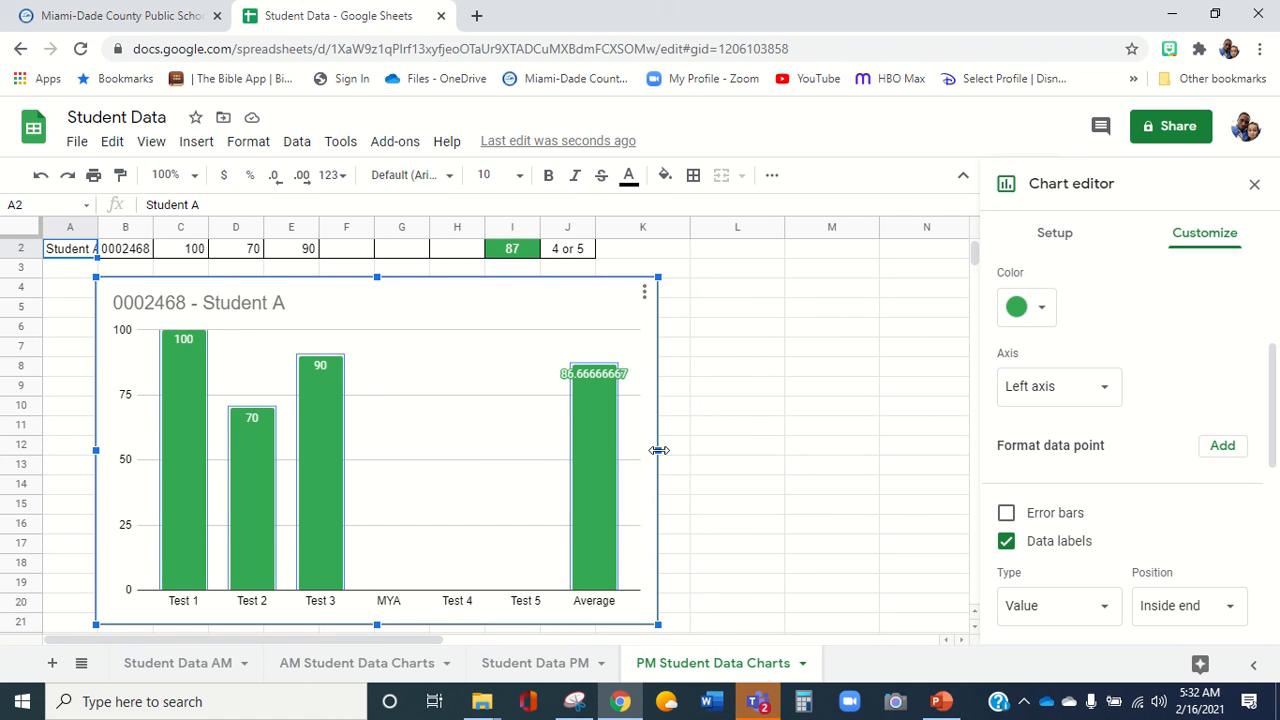
Copy Student A's name into cell L4 beside the chart and extend it to read "Student A - Data Link".
scroll(725, 482, "up", 1)
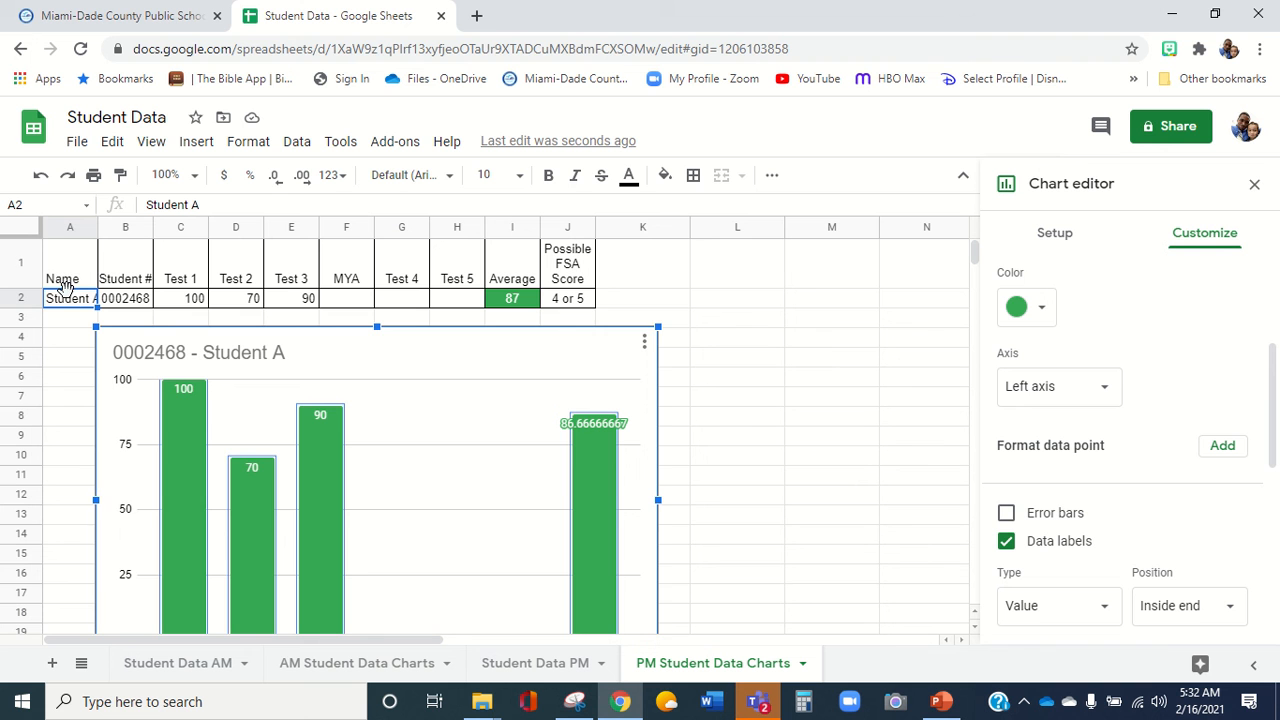
left_click(72, 305)
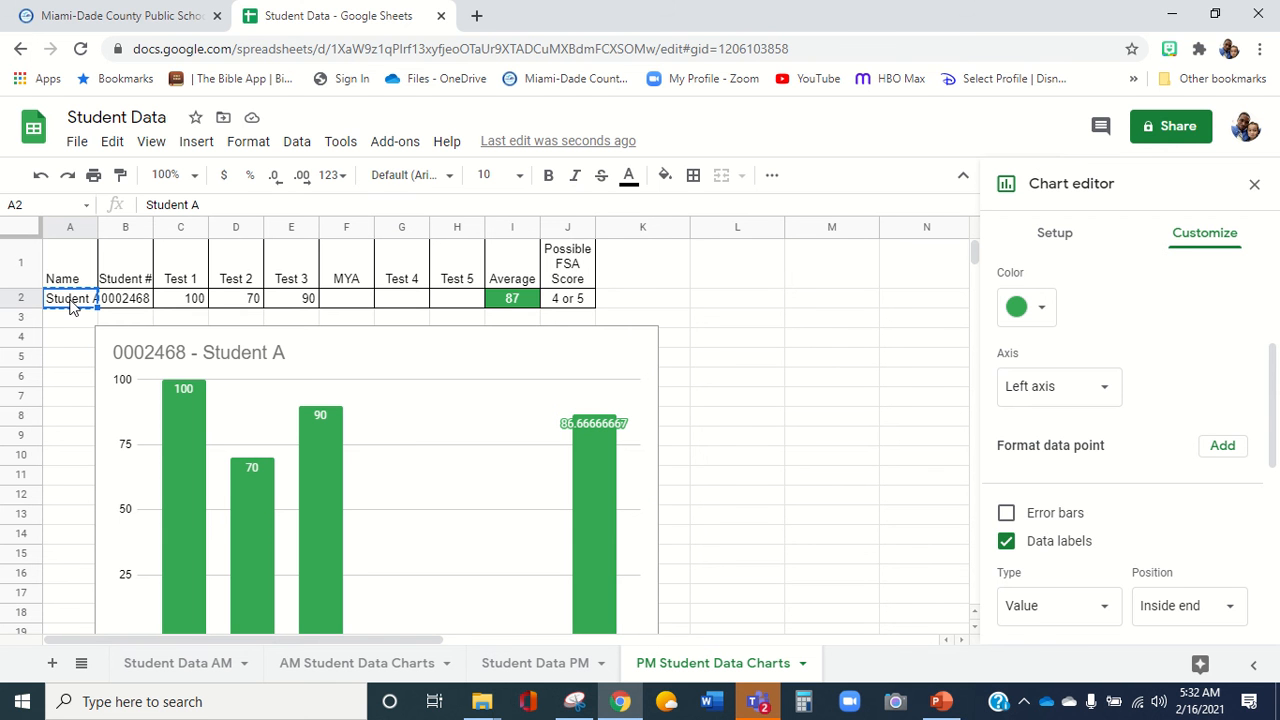
left_click(722, 332)
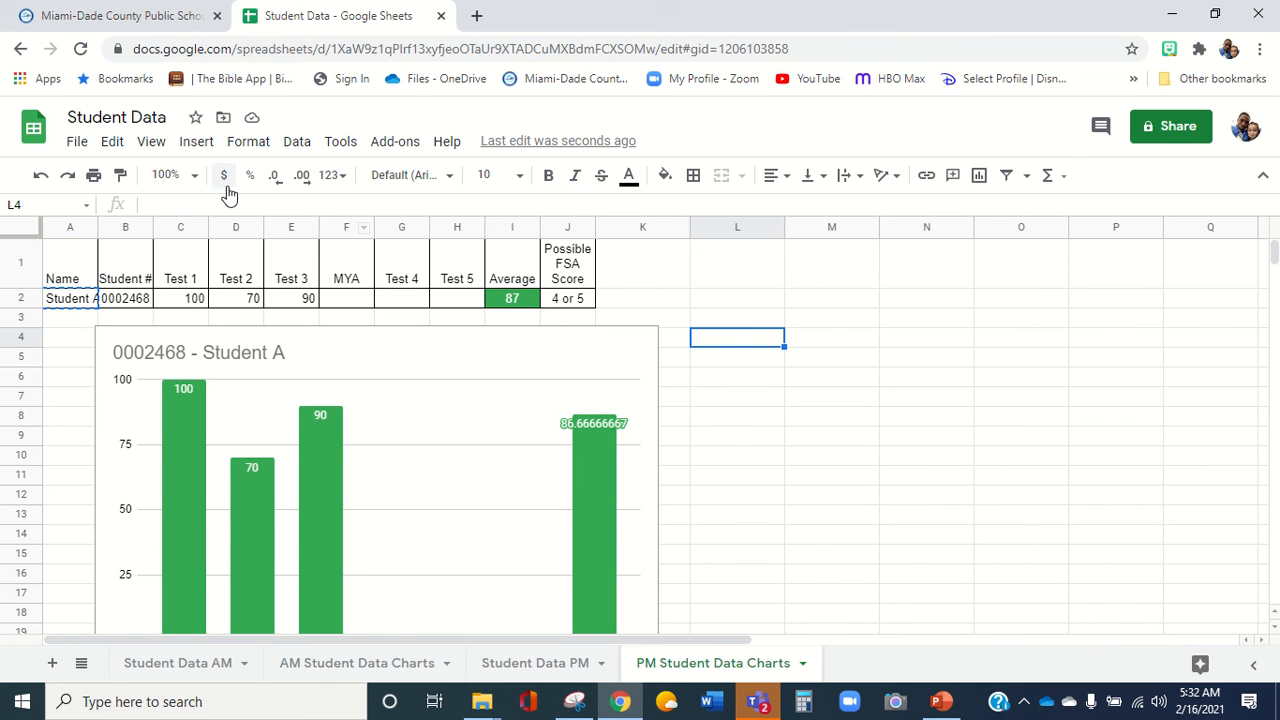
type("Student A")
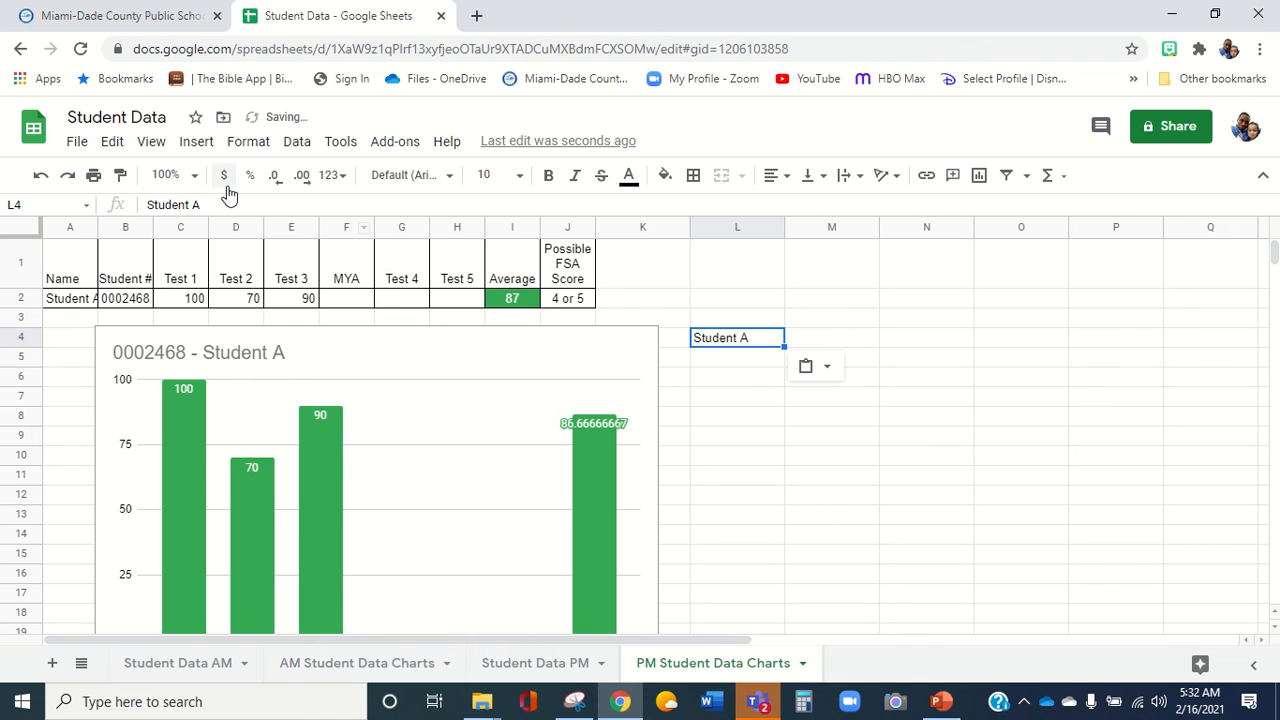
left_click(240, 204)
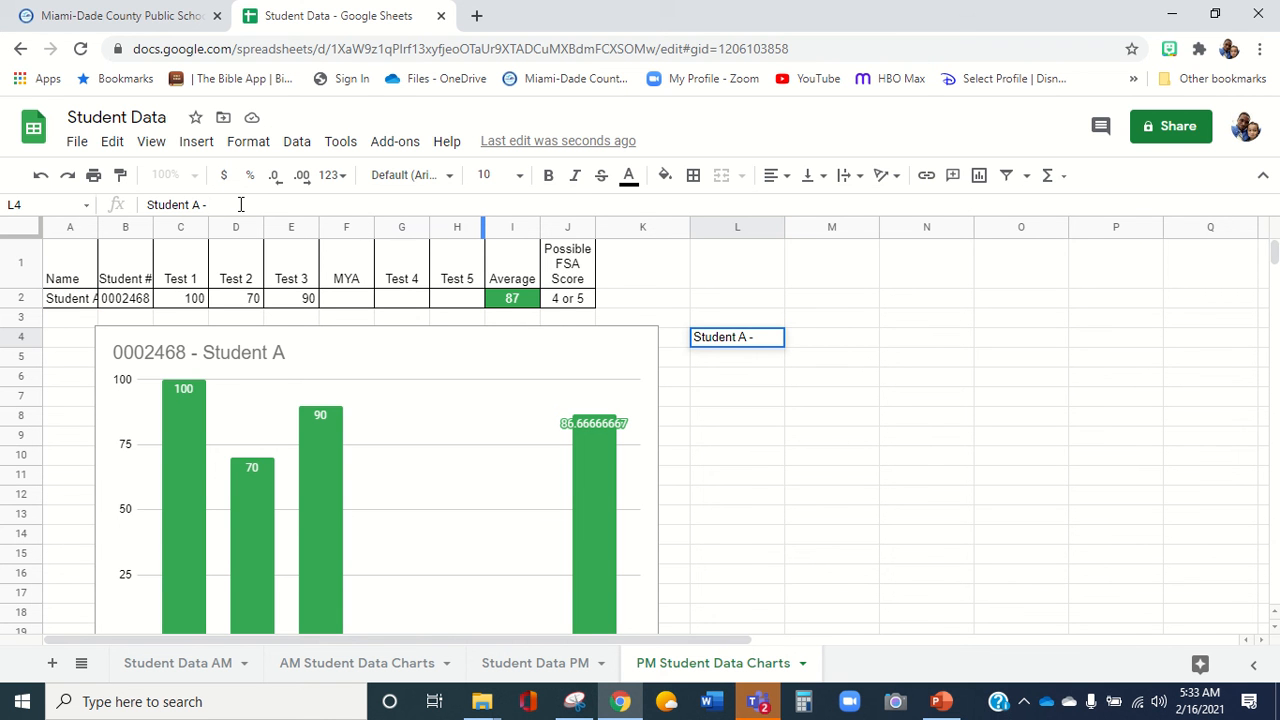
type("- Data Link")
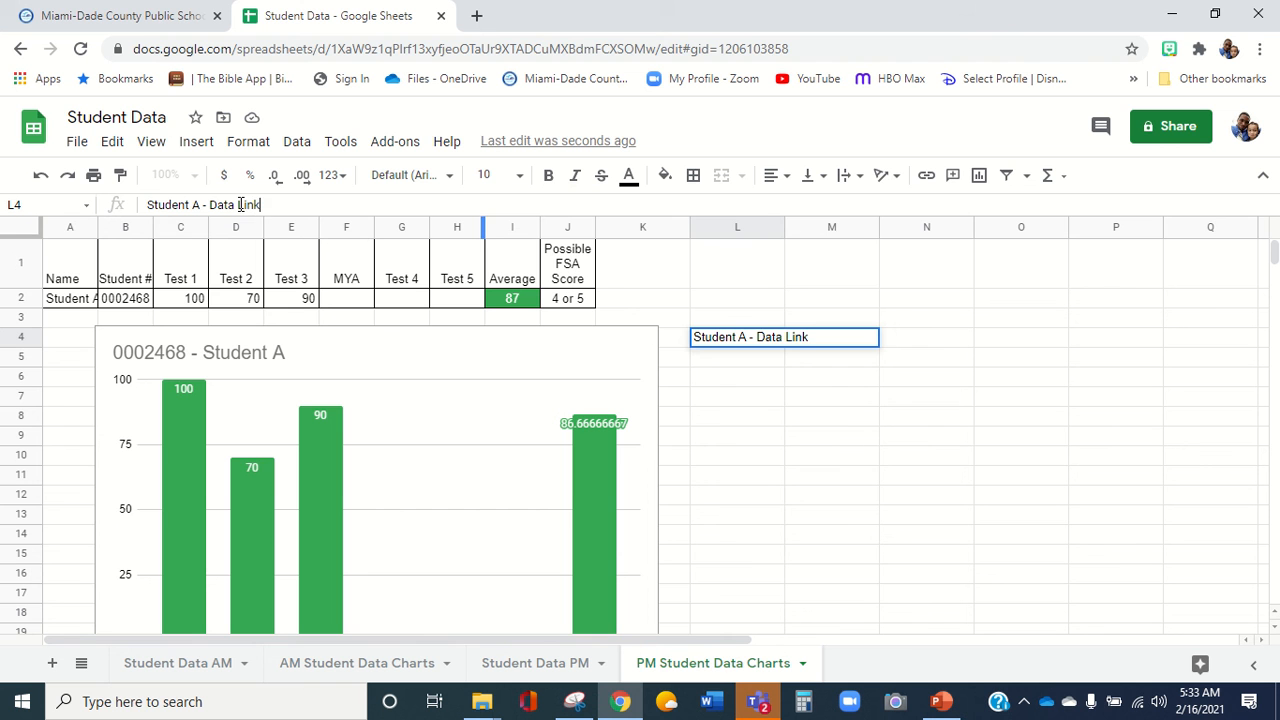
left_click(788, 401)
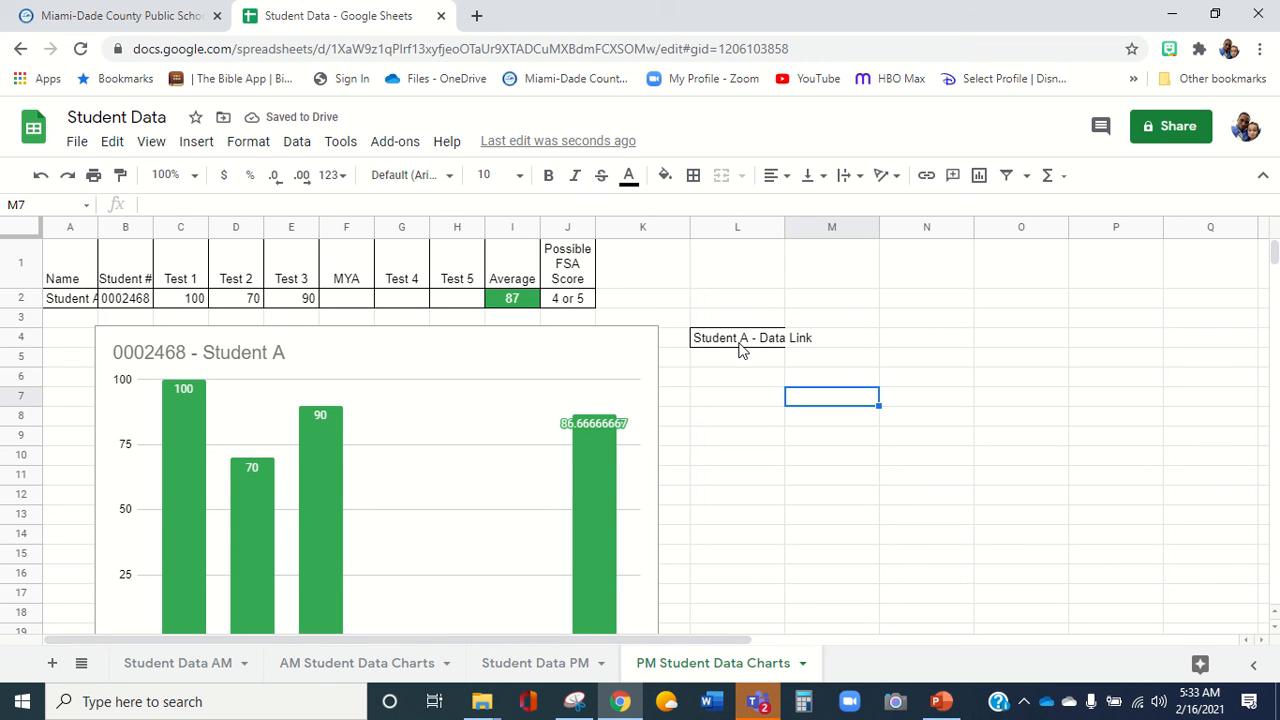
Remove the borders from the "Student A - Data Link" cell, L4.
left_click(734, 322)
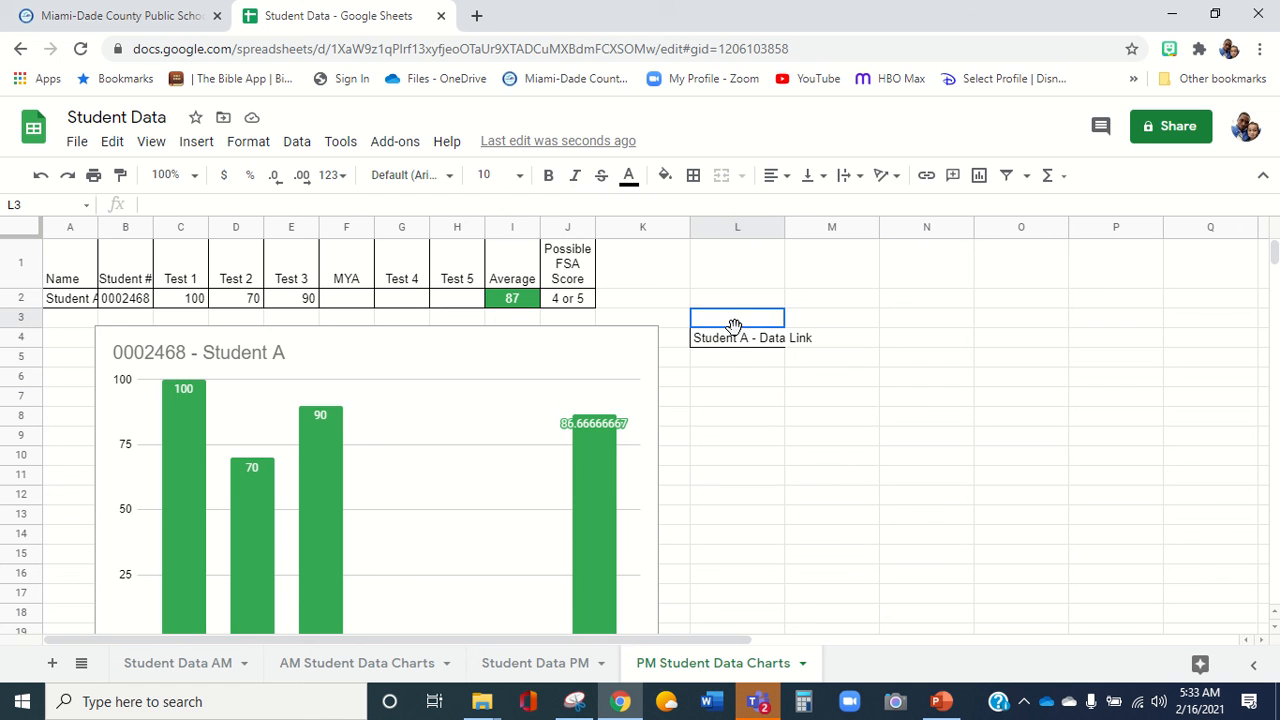
left_click(735, 342)
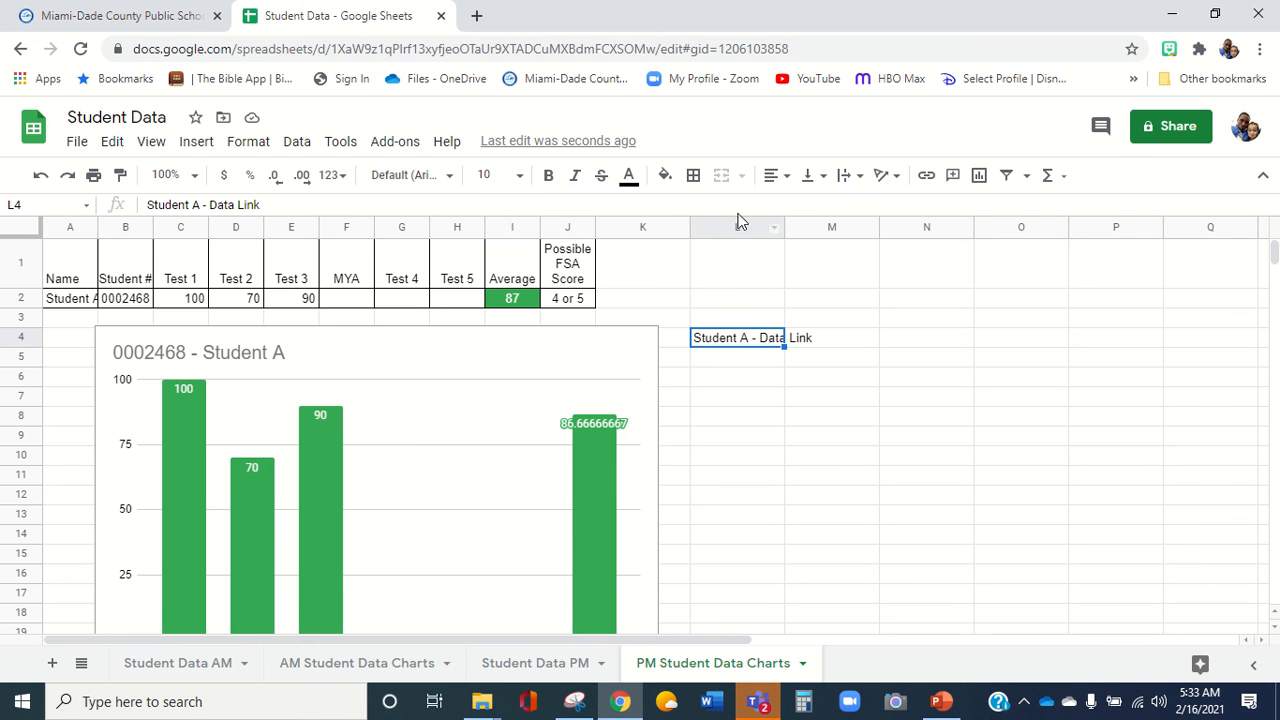
left_click(695, 180)
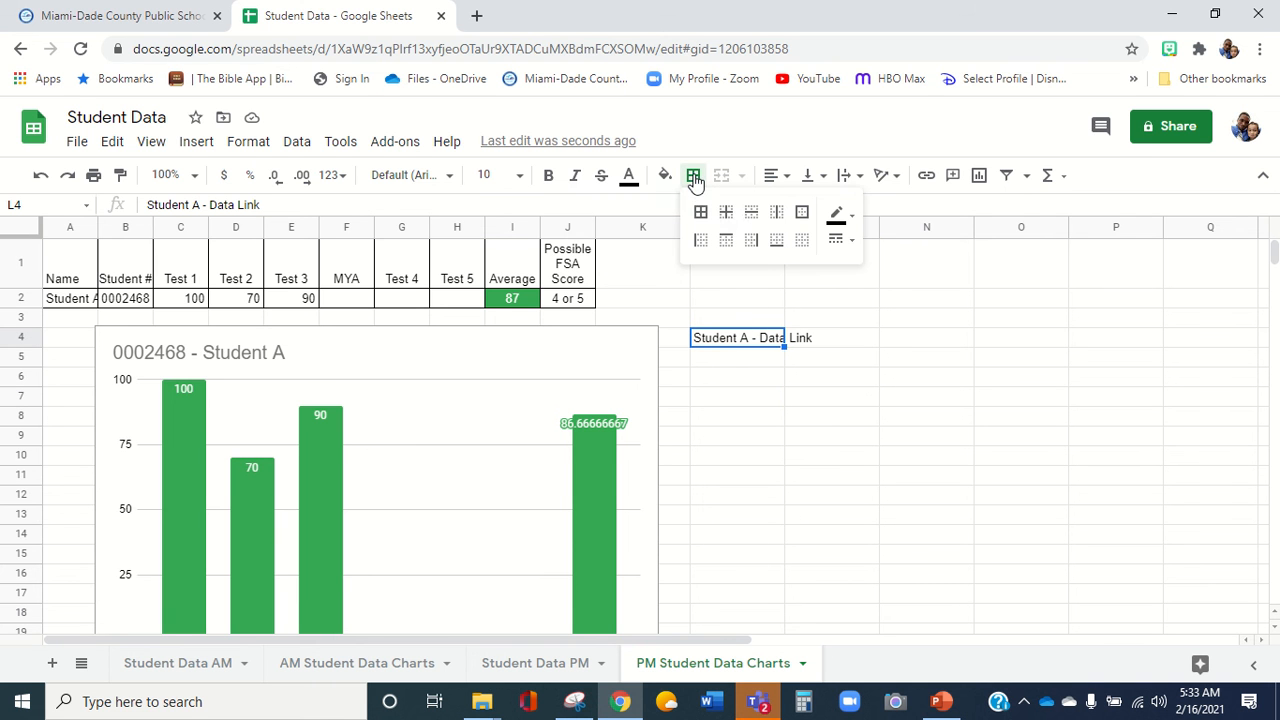
left_click(803, 241)
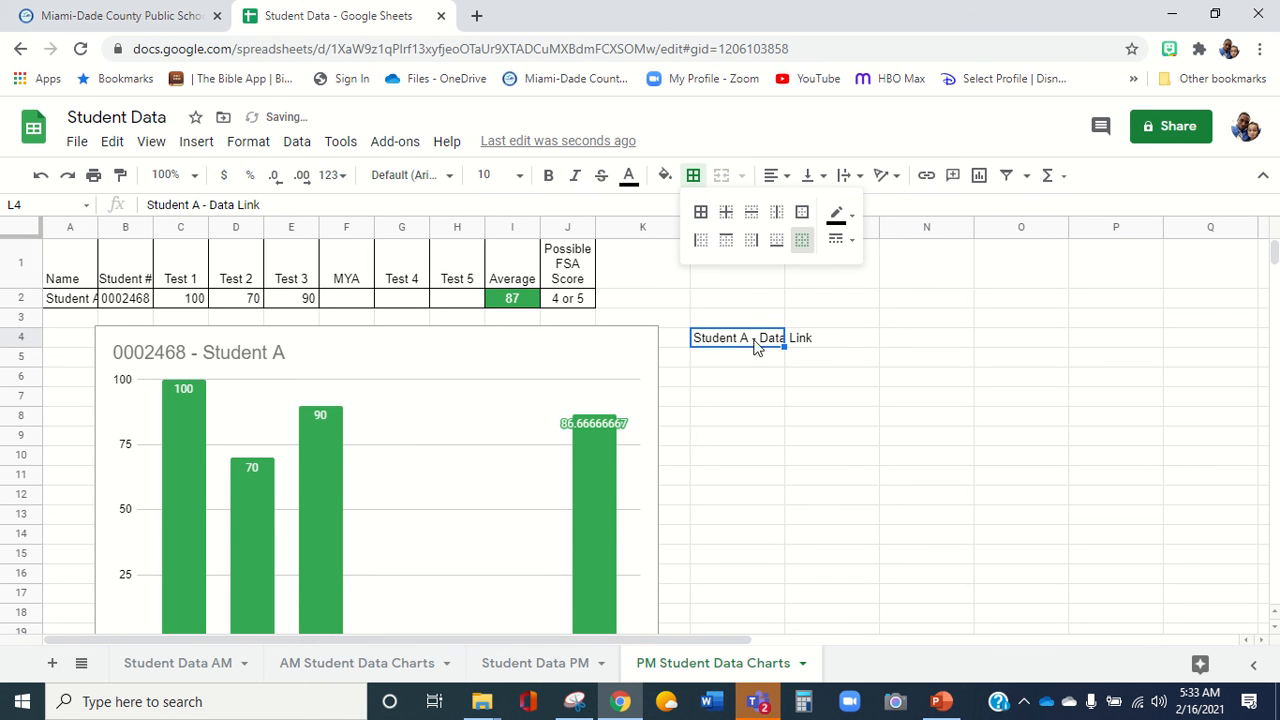
left_click(730, 398)
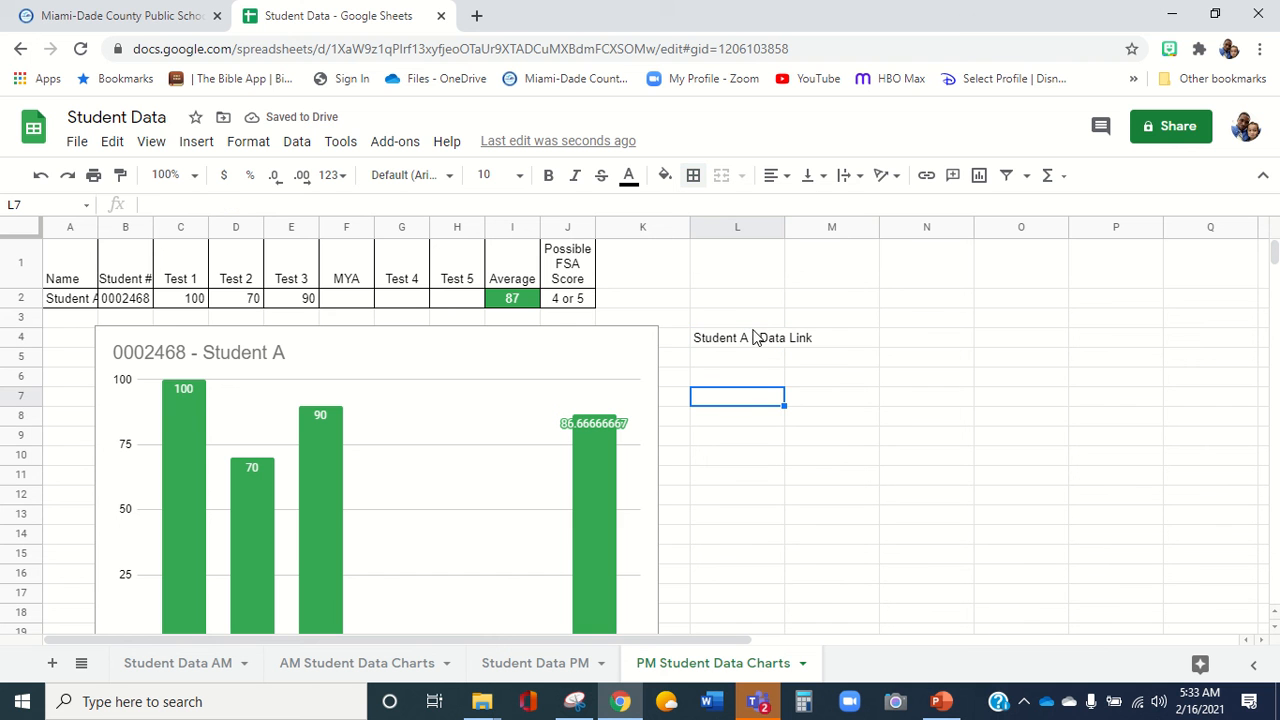
Get Student A's chart publishing link in Image format and copy its URL.
left_click(612, 354)
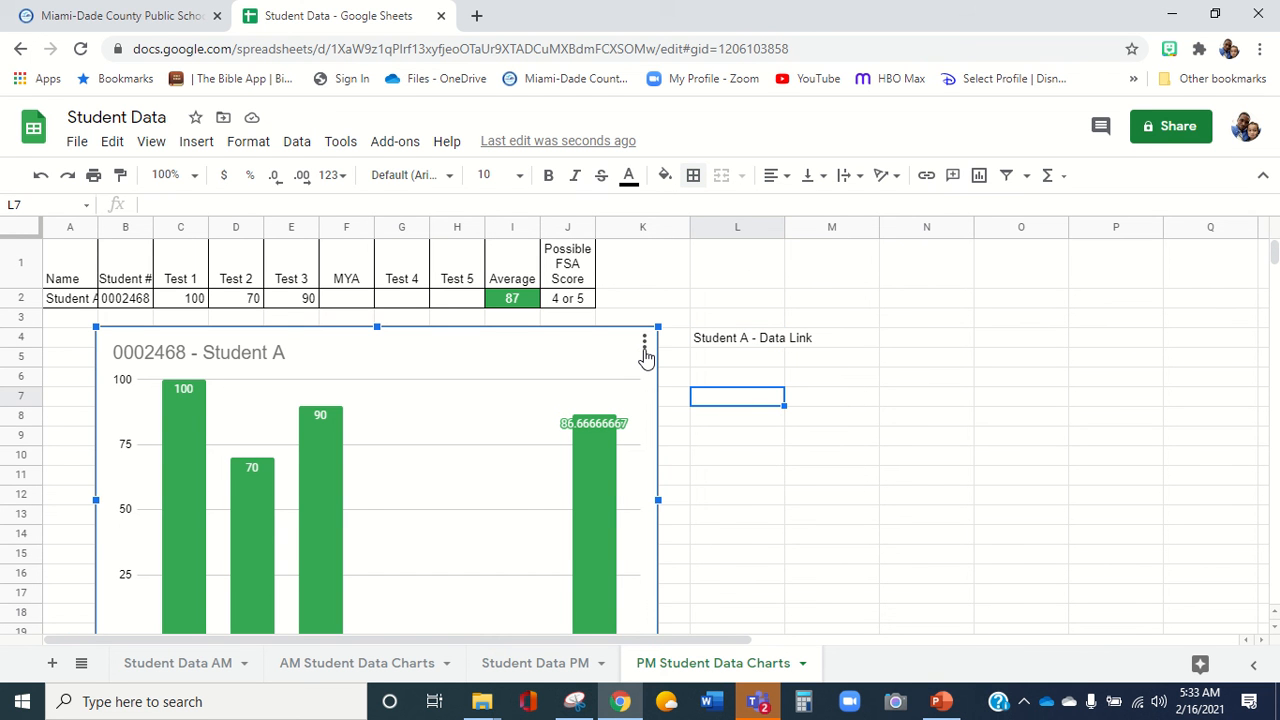
left_click(645, 348)
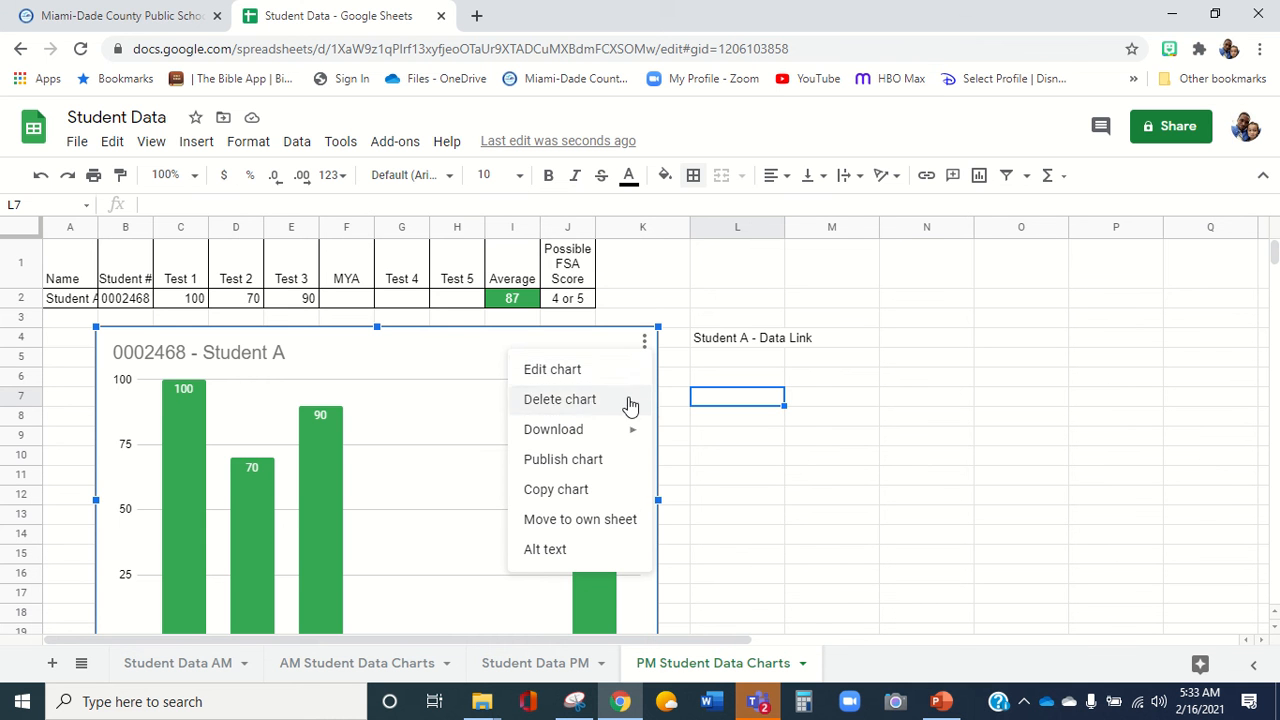
left_click(583, 464)
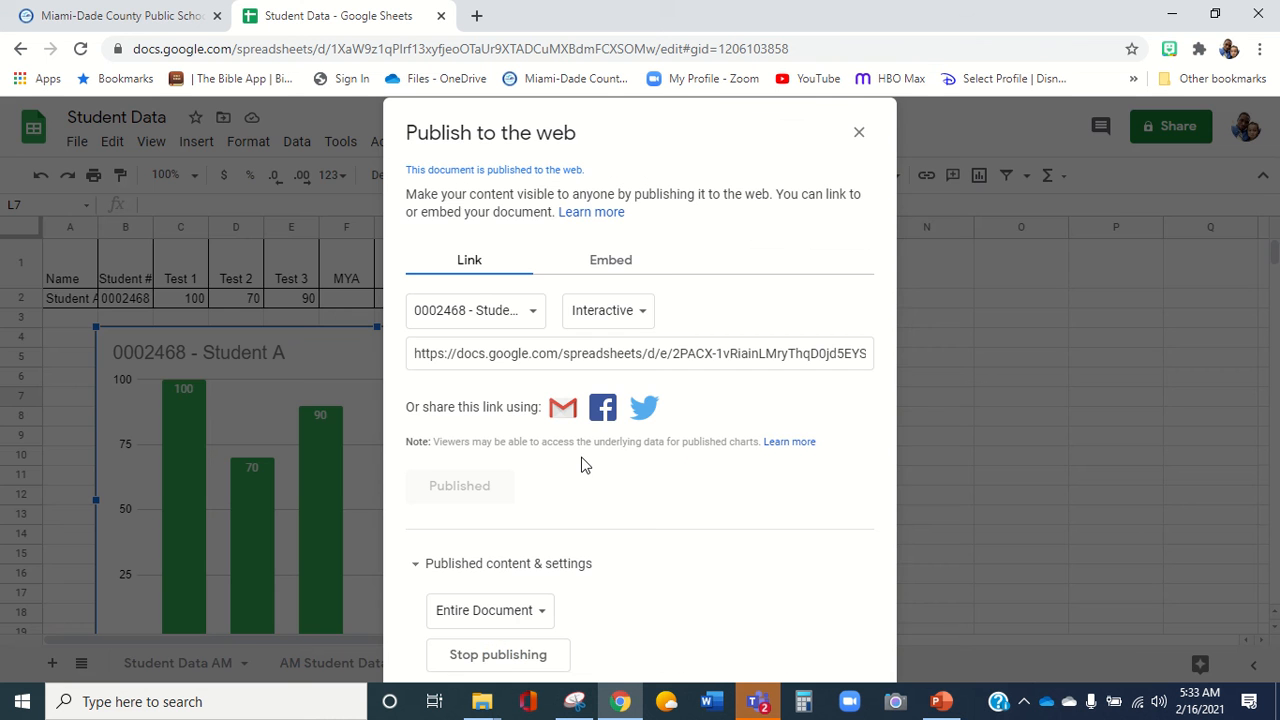
left_click(634, 316)
left_click(624, 341)
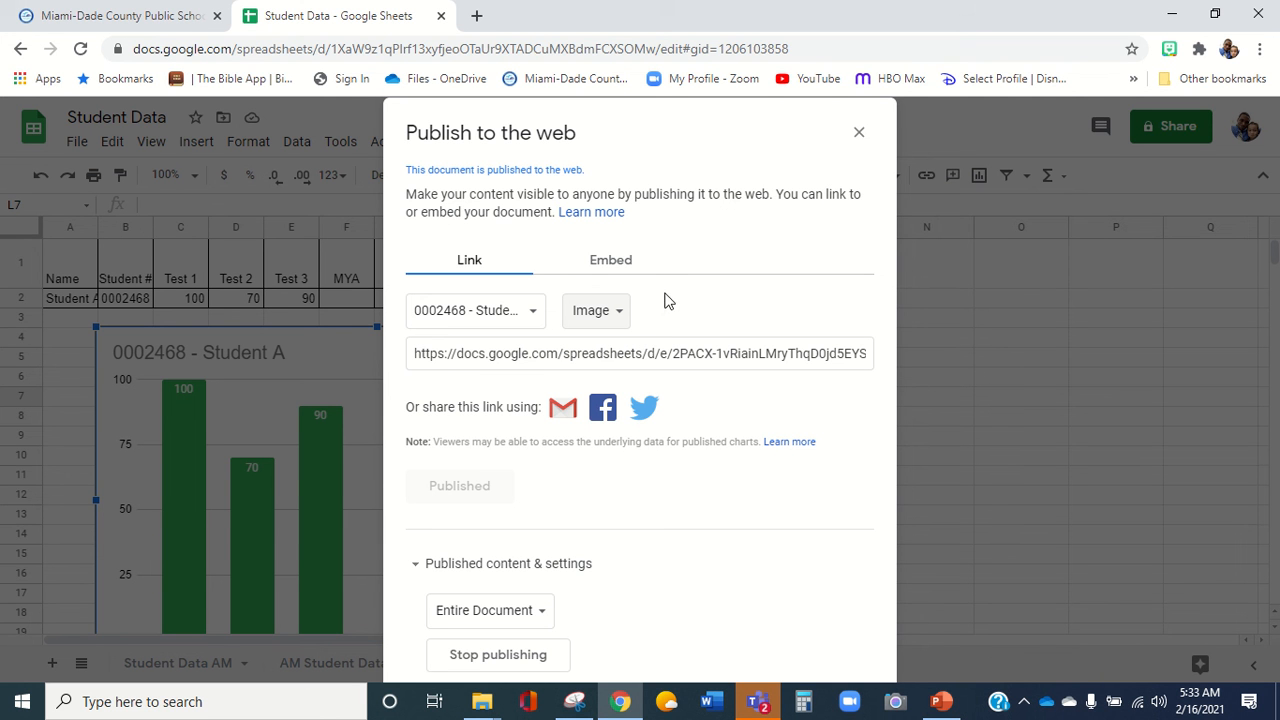
left_click(686, 353)
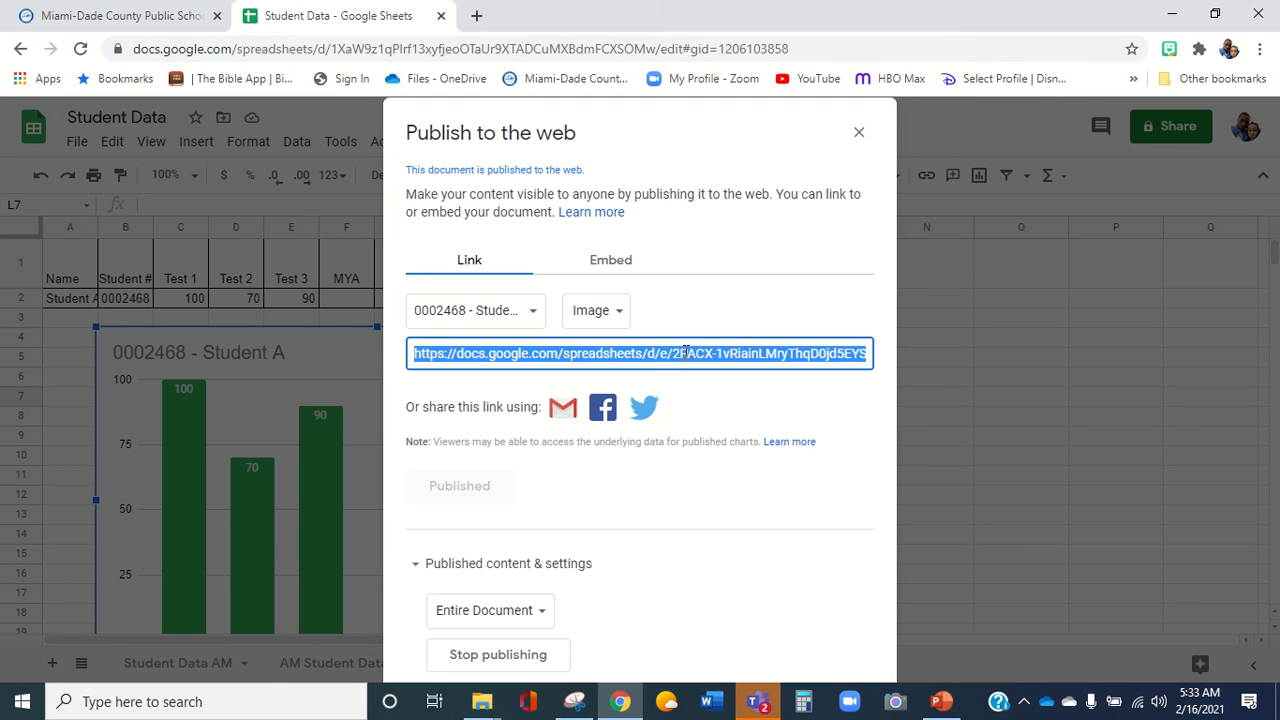
left_click(858, 132)
Hyperlink the "Student A - Data Link" text in L4 to the copied chart URL.
left_click(740, 345)
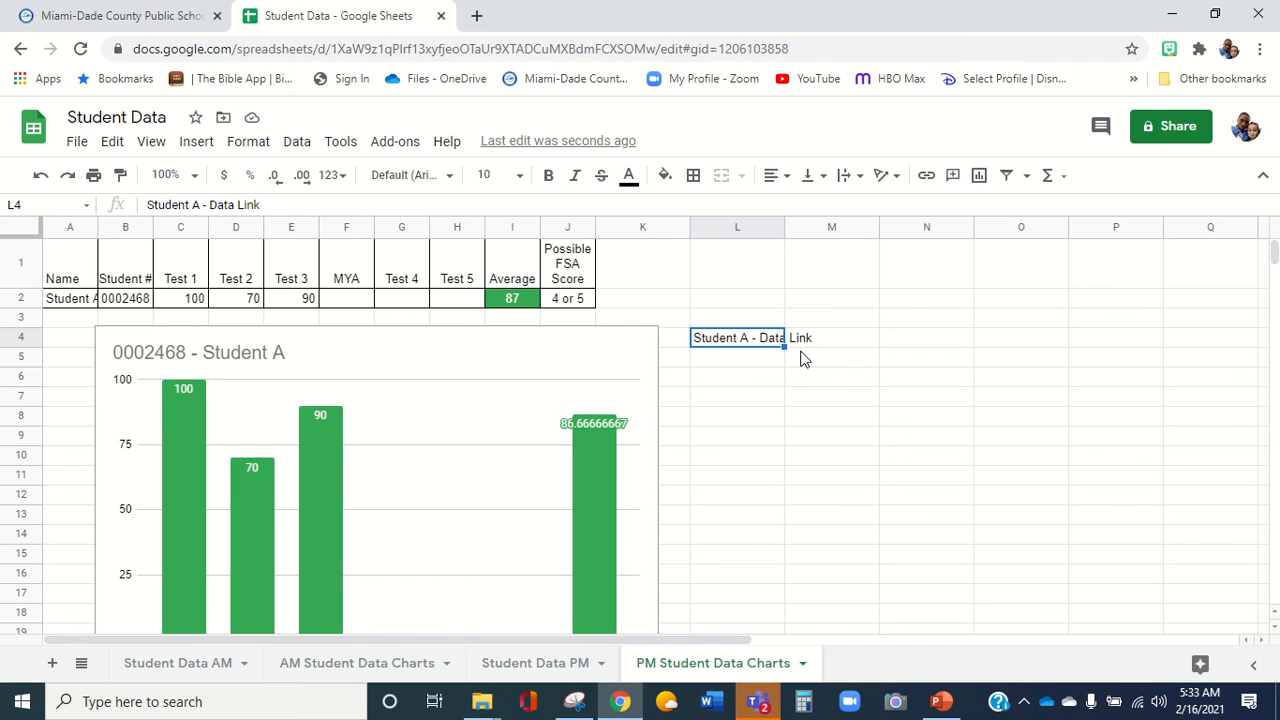
left_click(927, 178)
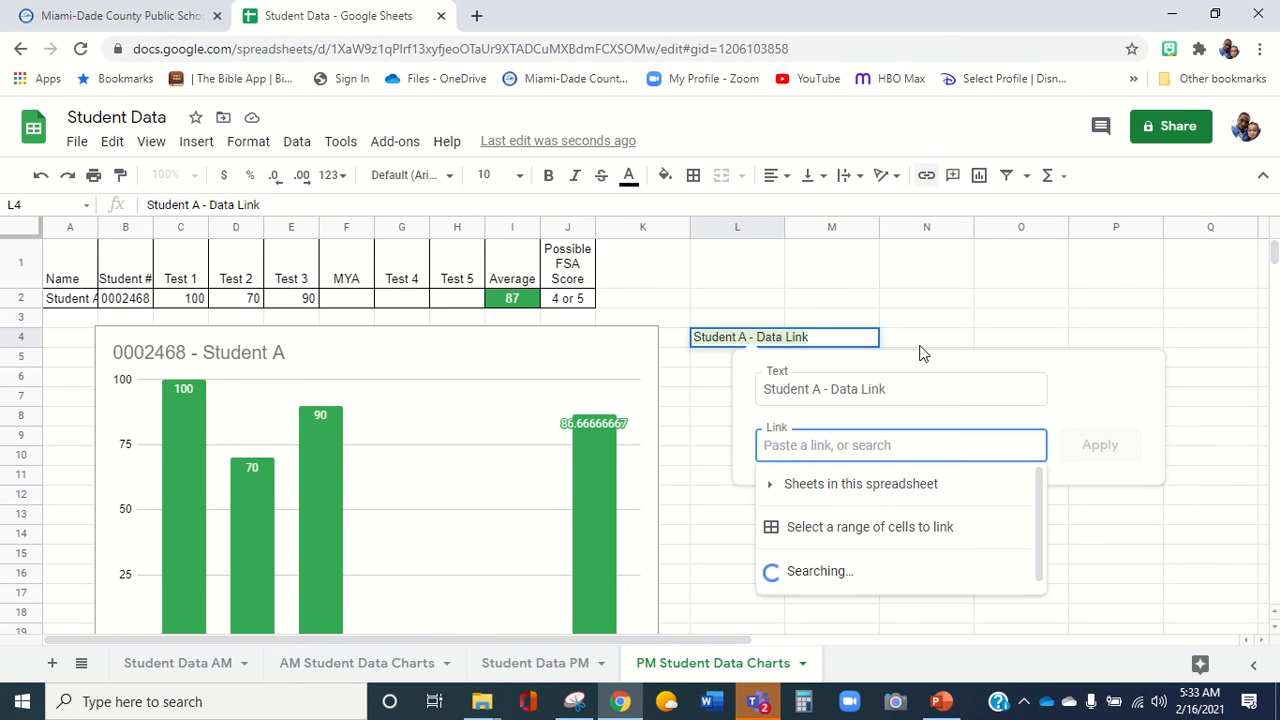
key("ctrl+v")
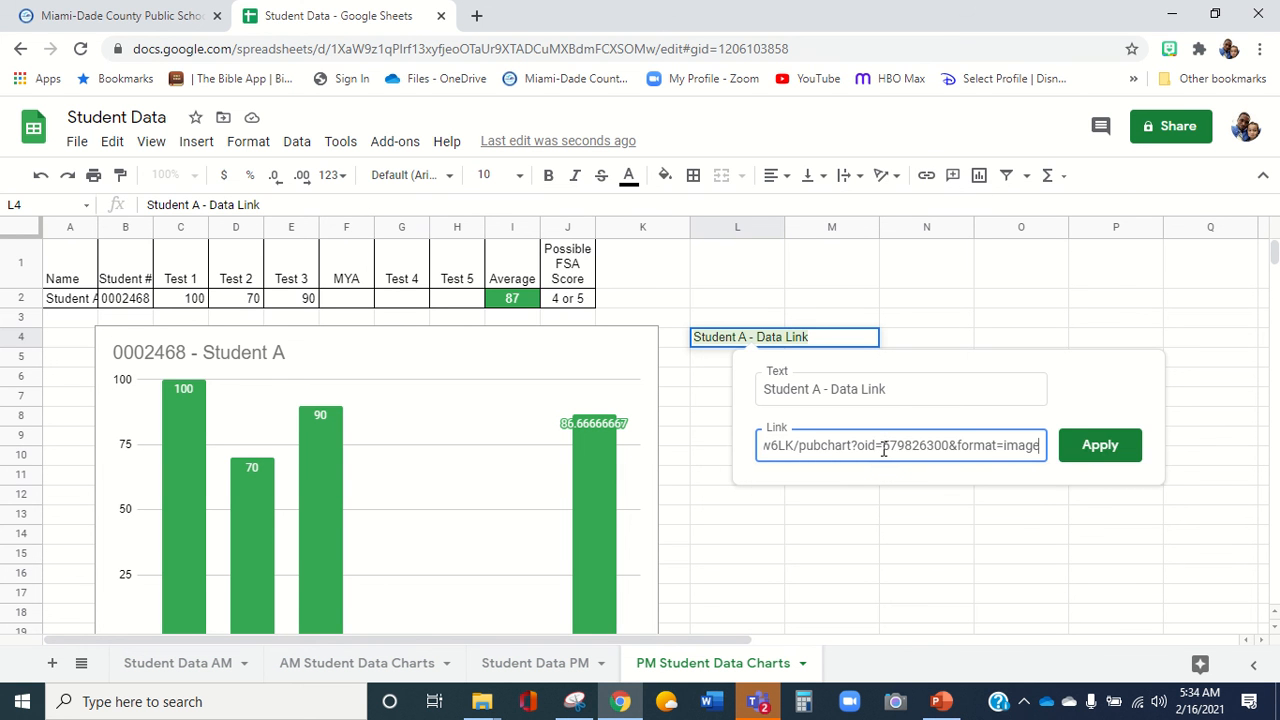
left_click(1110, 464)
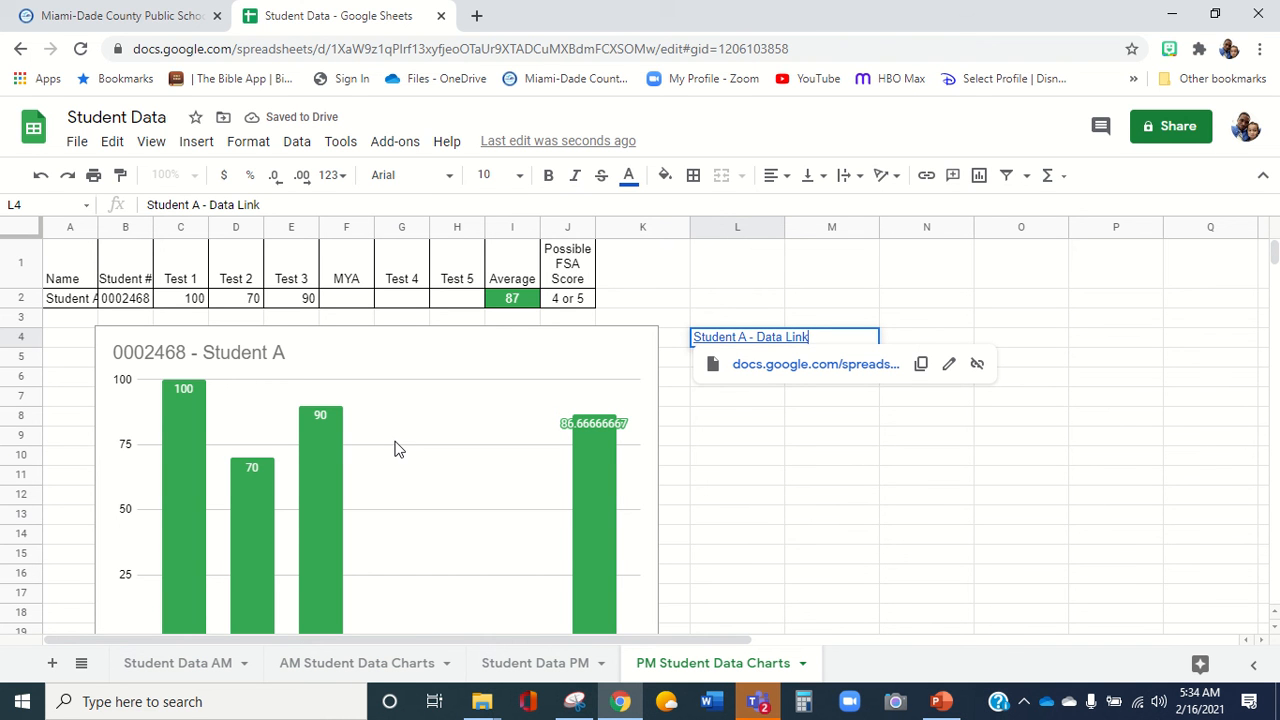
Open Student A's data link to check the published chart image, and return to the Student Data spreadsheet.
left_click(790, 366)
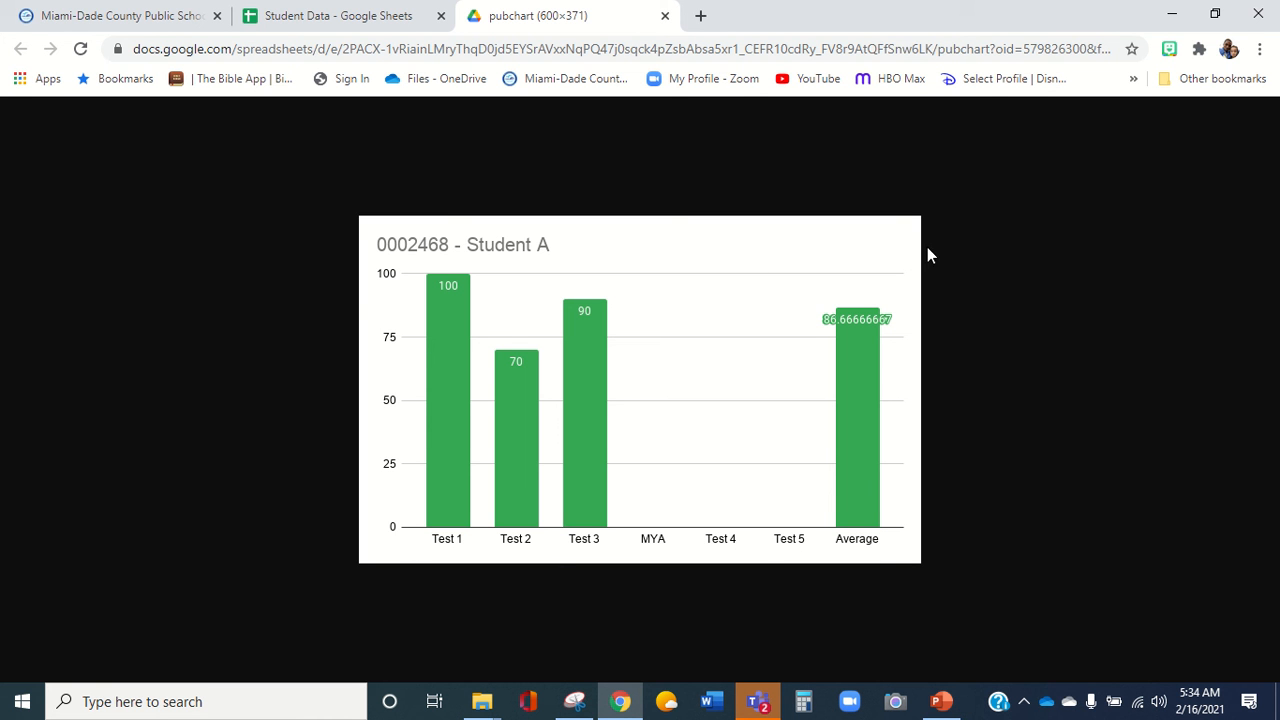
left_click(363, 17)
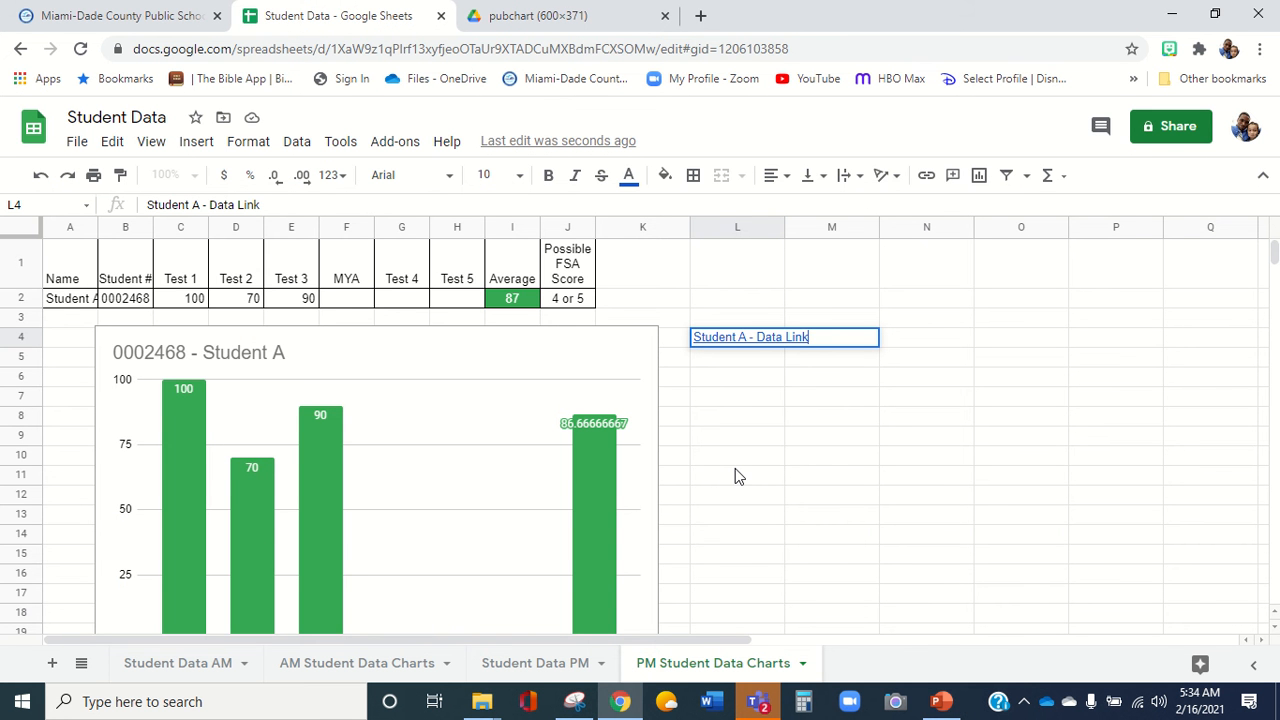
Copy Student A's Average and Possible FSA Score formulas from I2:J2 into Student B's row at I26:J26.
scroll(735, 470, "down", 3)
scroll(735, 476, "down", 3)
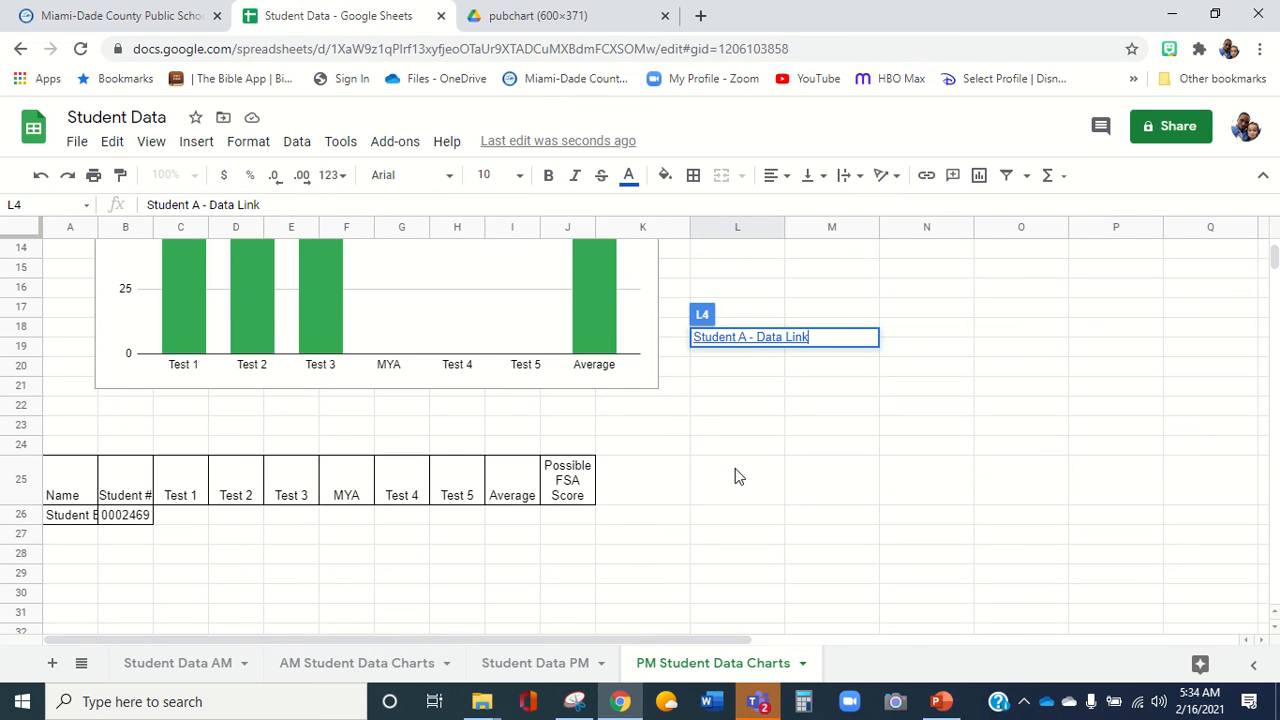
scroll(735, 476, "up", 6)
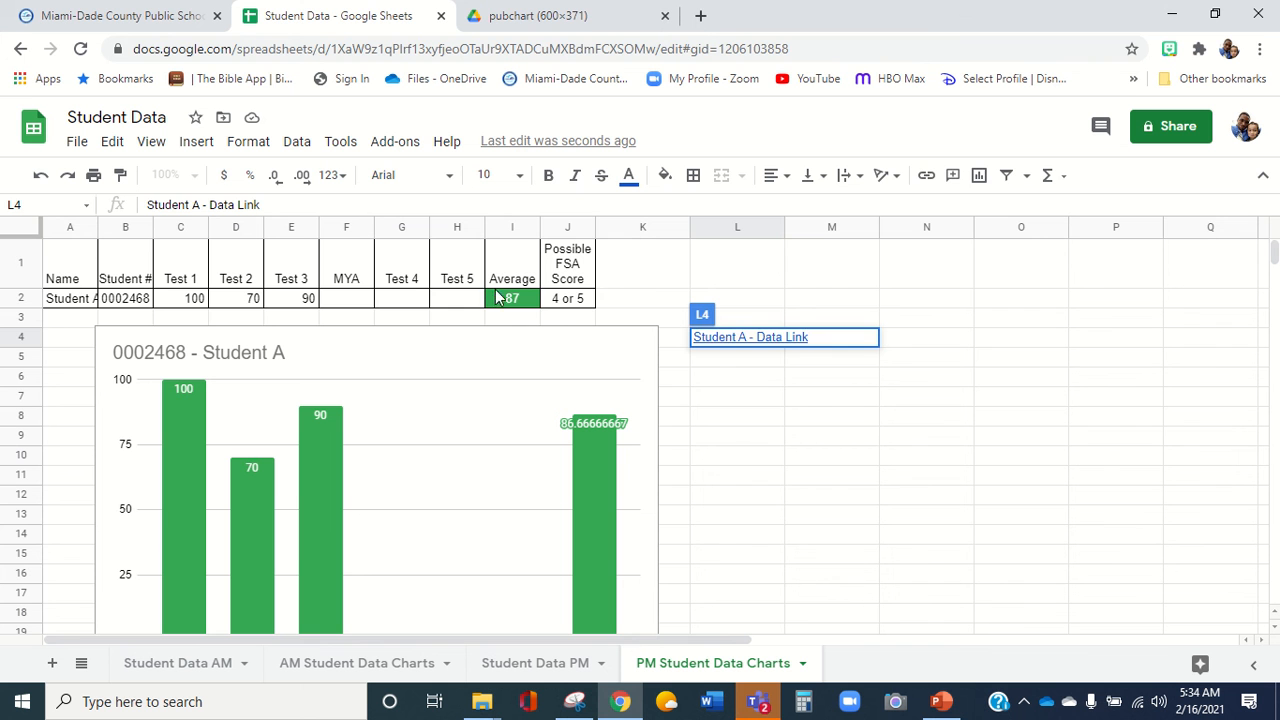
left_click_drag(500, 303, 557, 312)
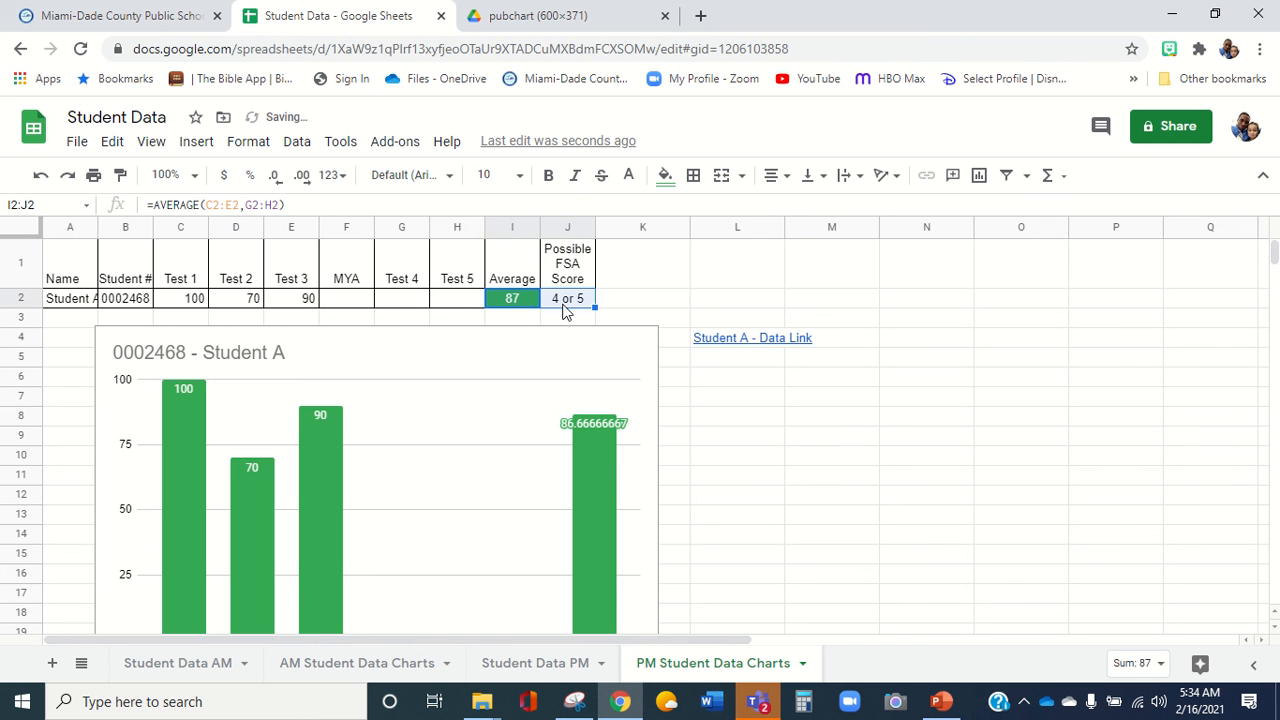
scroll(809, 494, "down", 6)
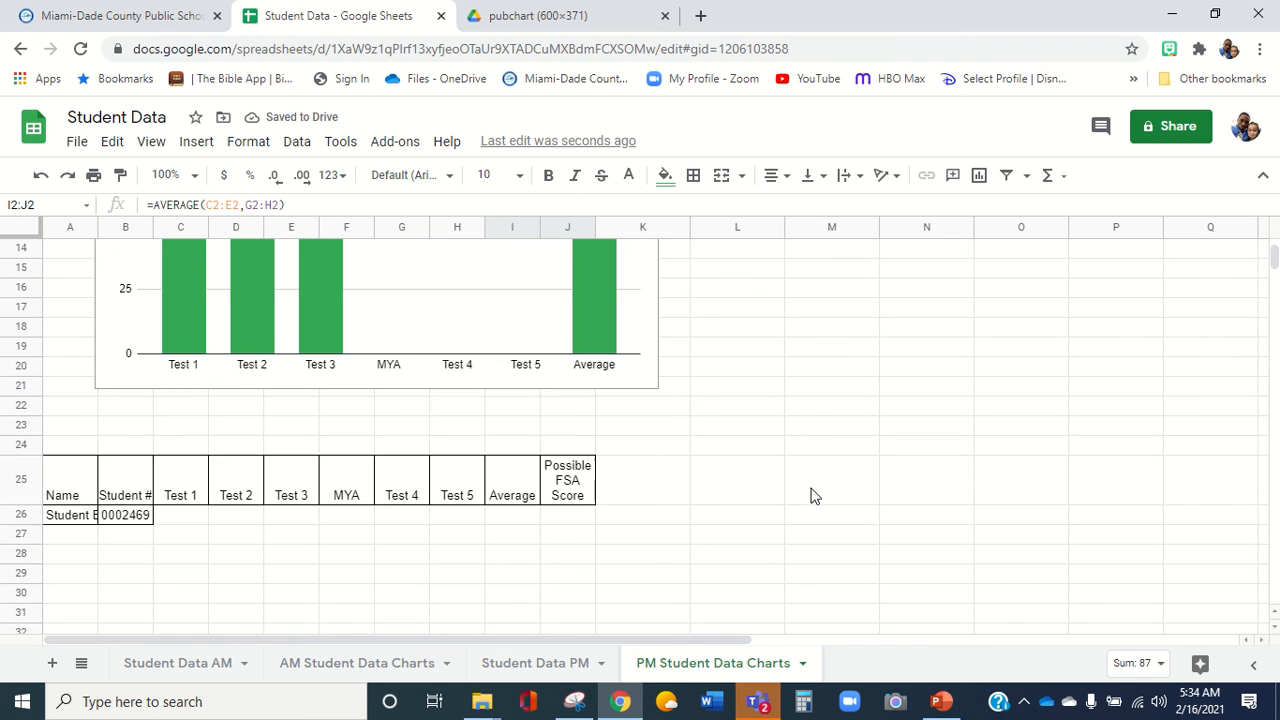
left_click(493, 480)
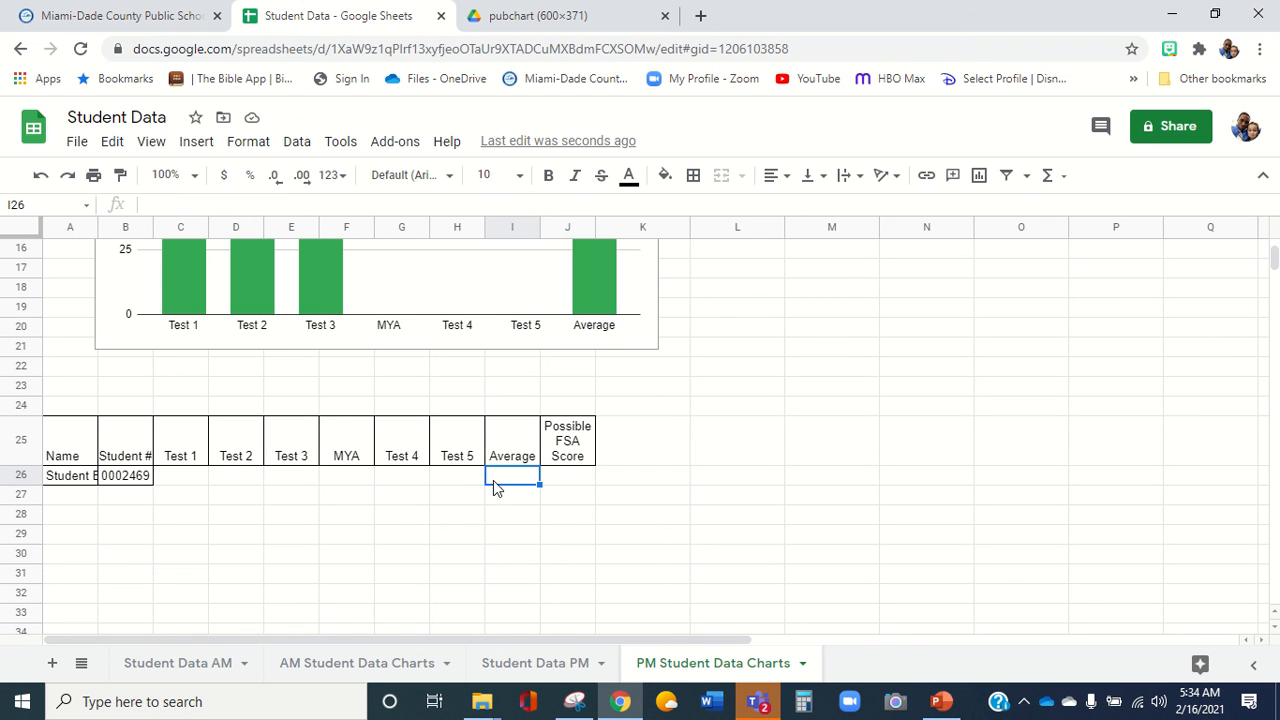
key("ctrl+v")
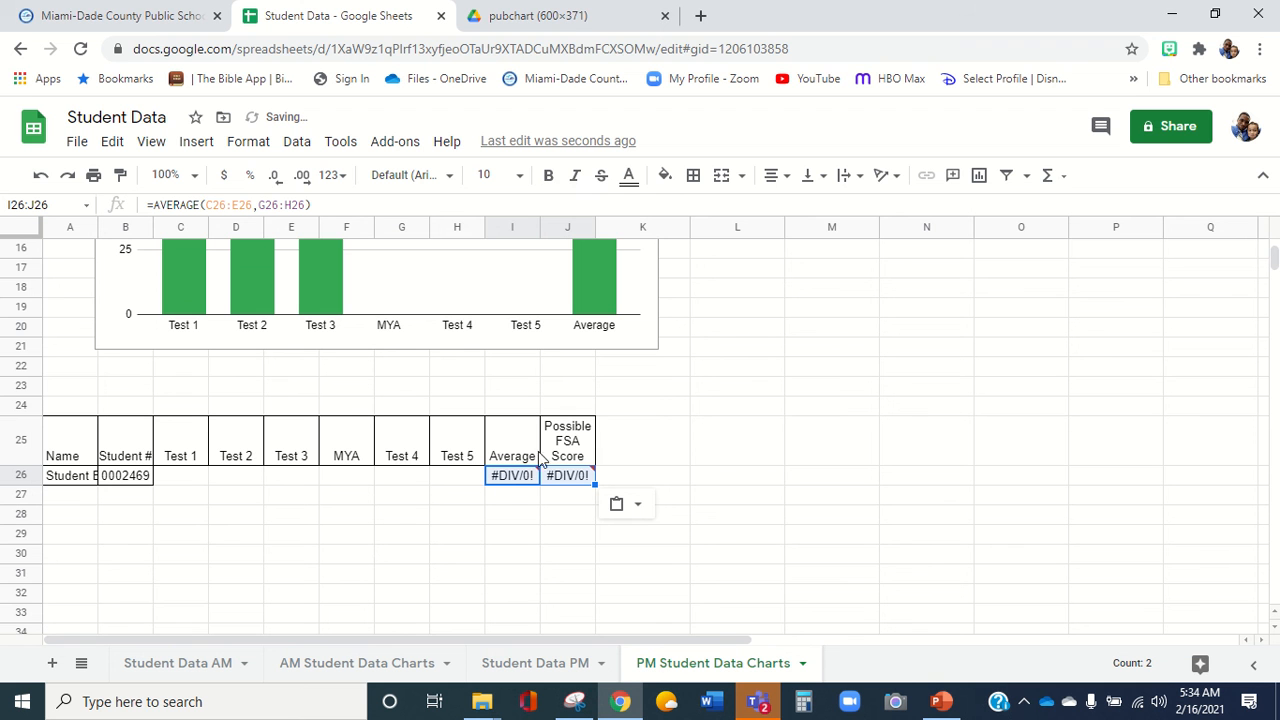
Link Student B's Test 1 cell C26 to 'Student Data PM'!C3 and fill the reference across through Test 5 in H26.
left_click(196, 484)
type("=")
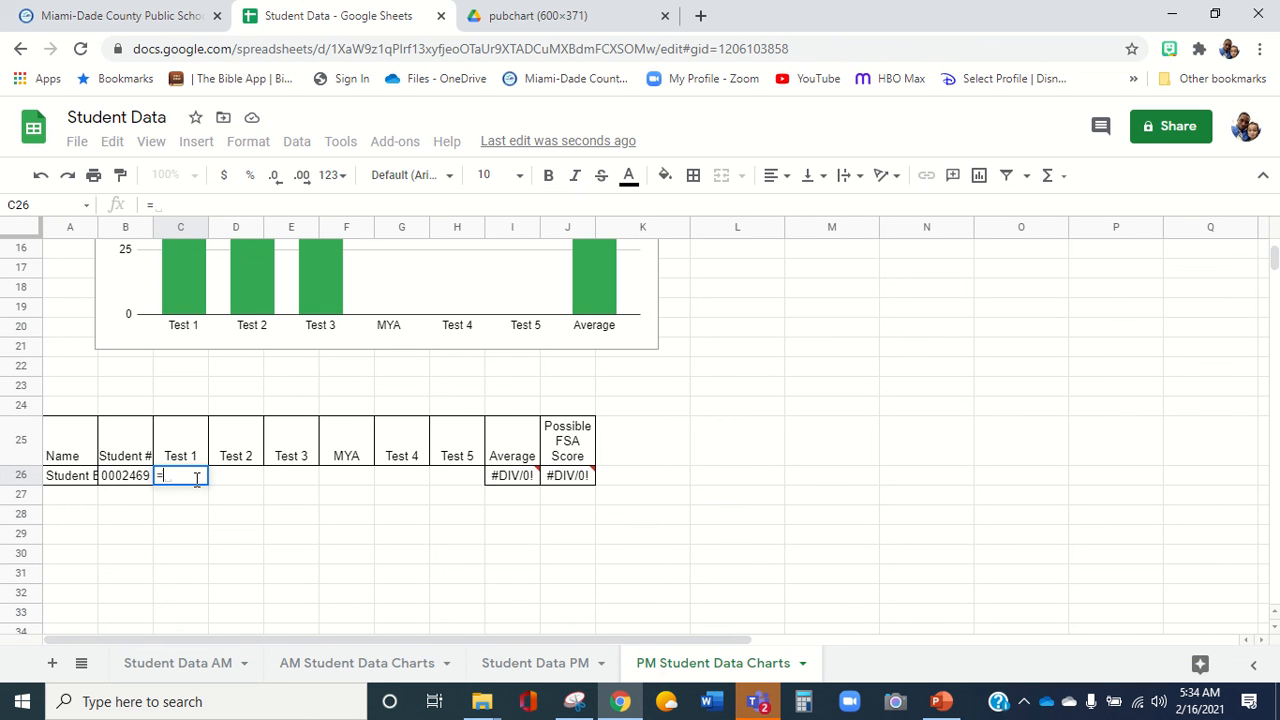
left_click(515, 663)
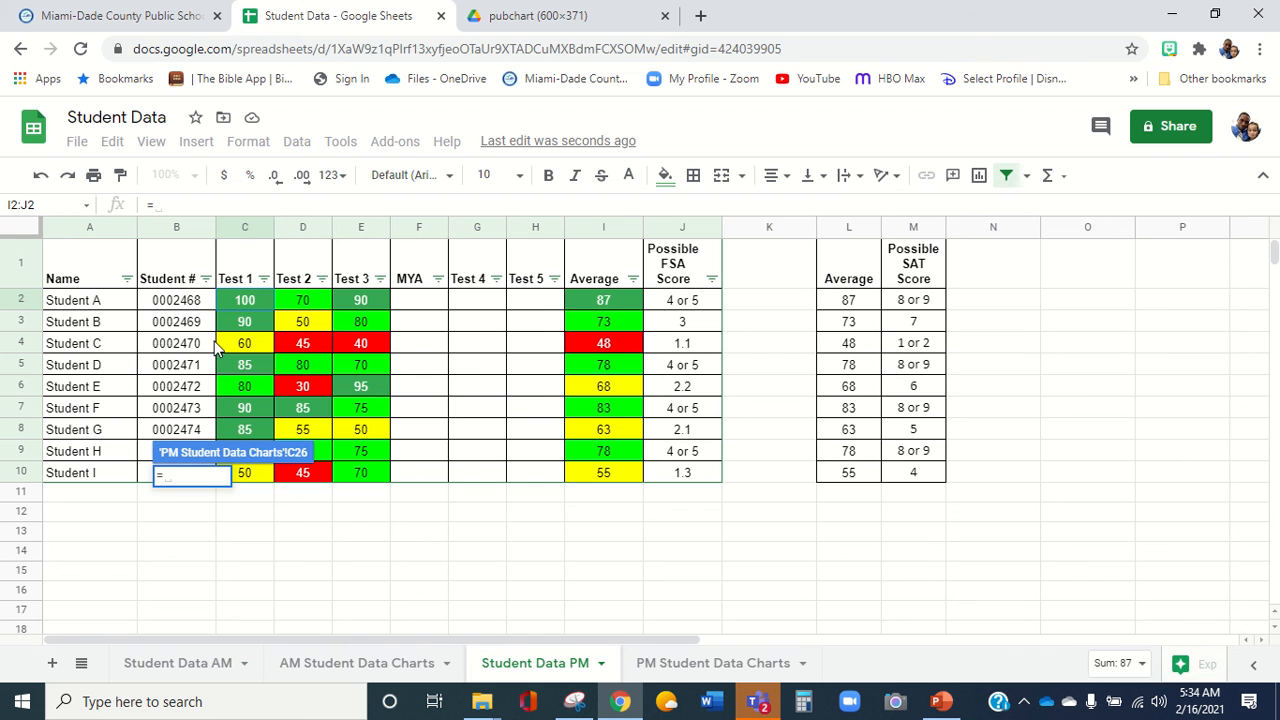
left_click(235, 322)
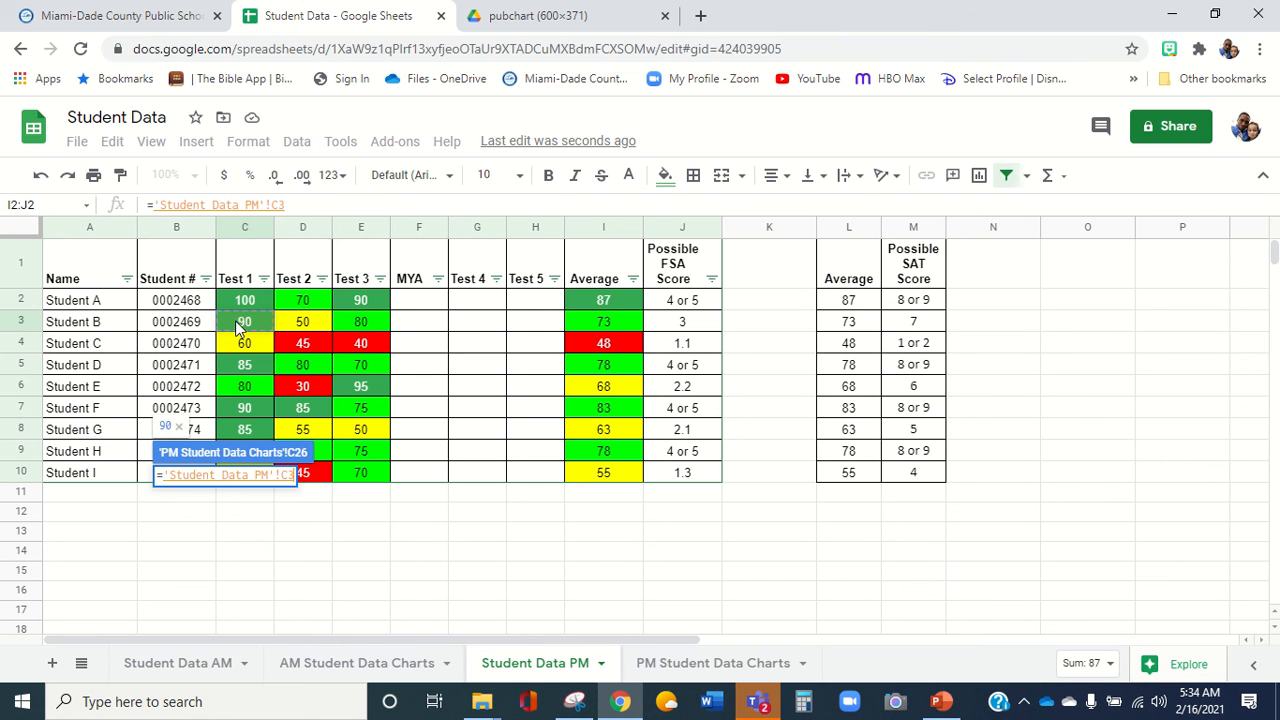
key("Return")
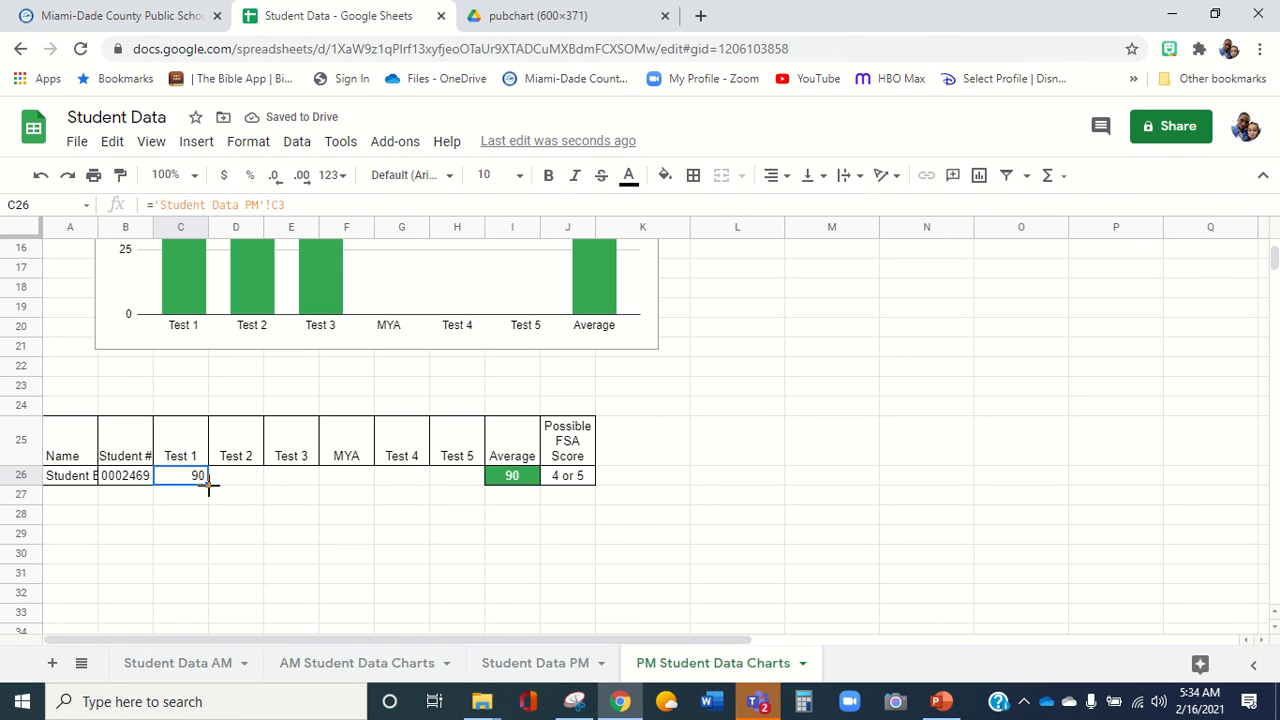
left_click_drag(209, 486, 449, 513)
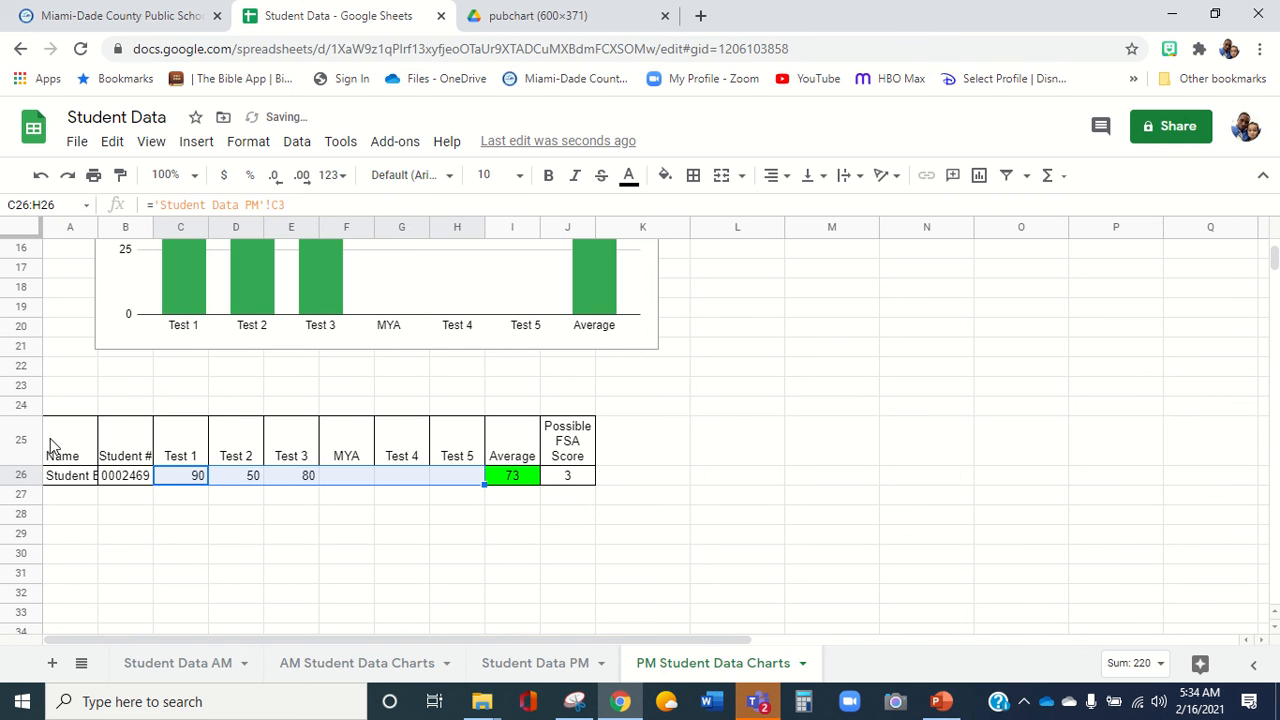
Insert a chart from Student B's data in A25:I26 and place it directly below that table.
left_click_drag(50, 437, 497, 478)
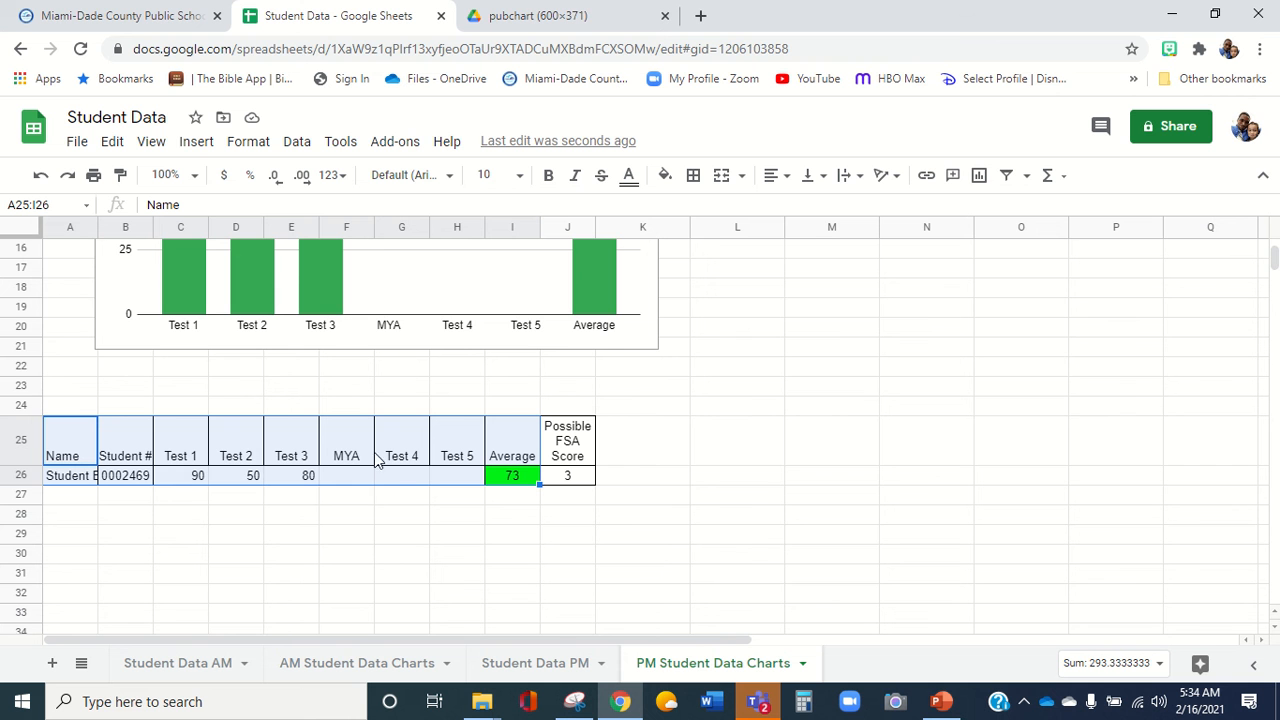
left_click(197, 143)
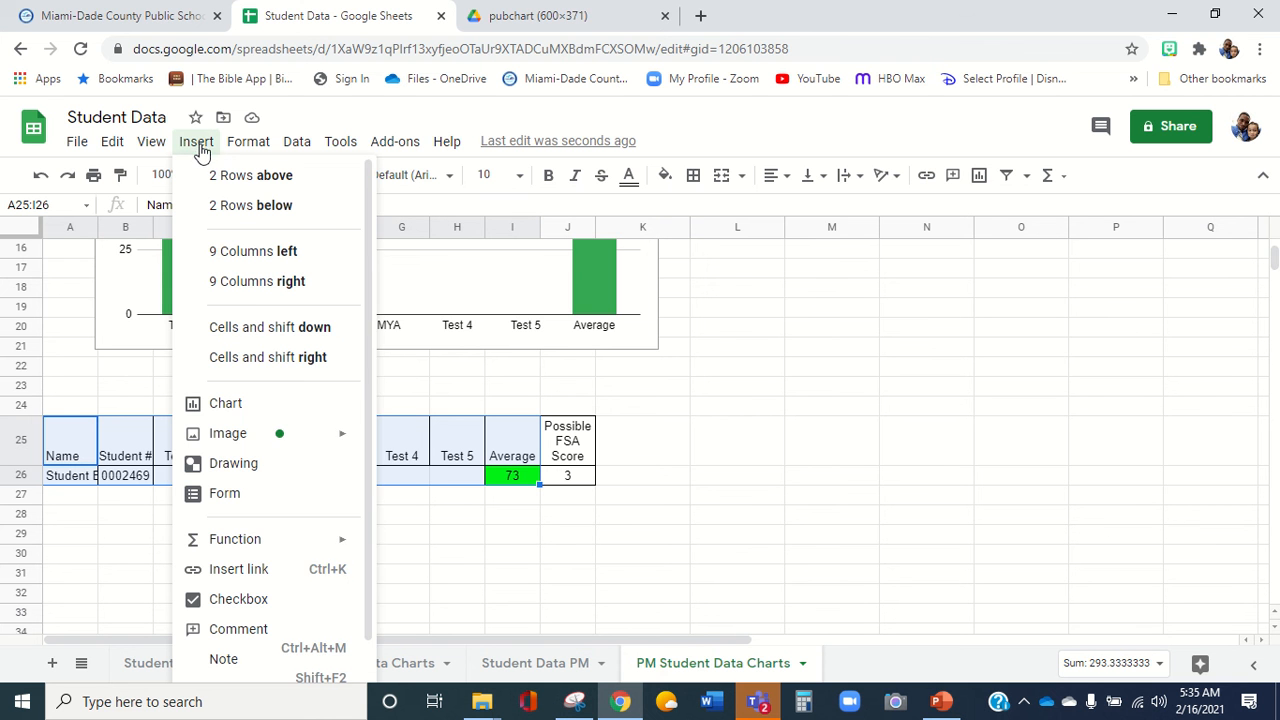
left_click(222, 405)
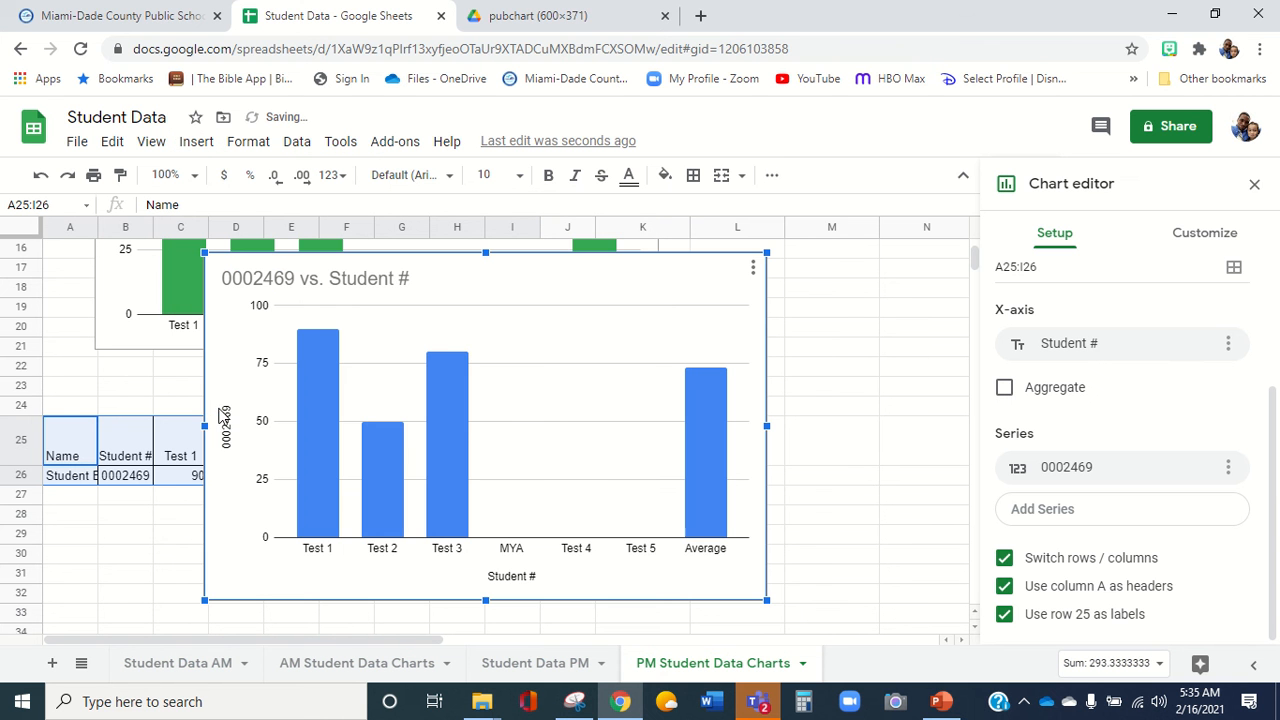
left_click_drag(214, 277, 109, 530)
scroll(112, 529, "down", 3)
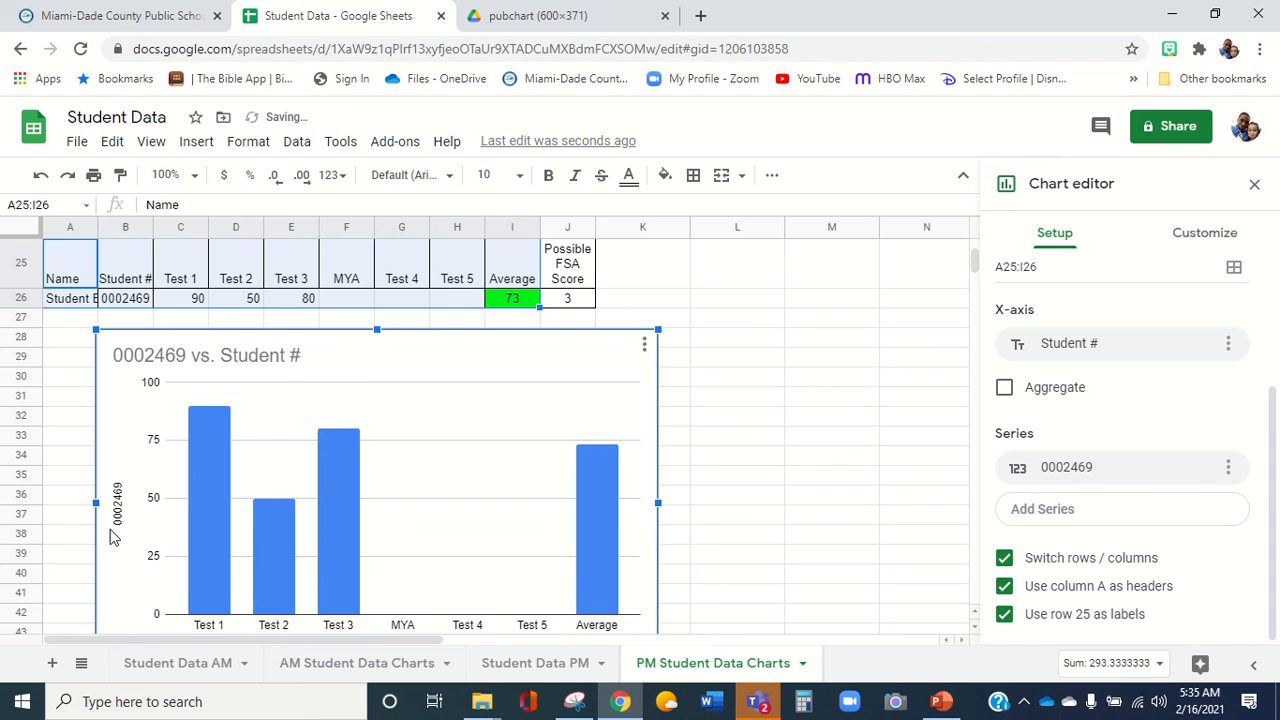
Delete the vertical and horizontal axis titles from Student B's chart.
left_click(487, 466)
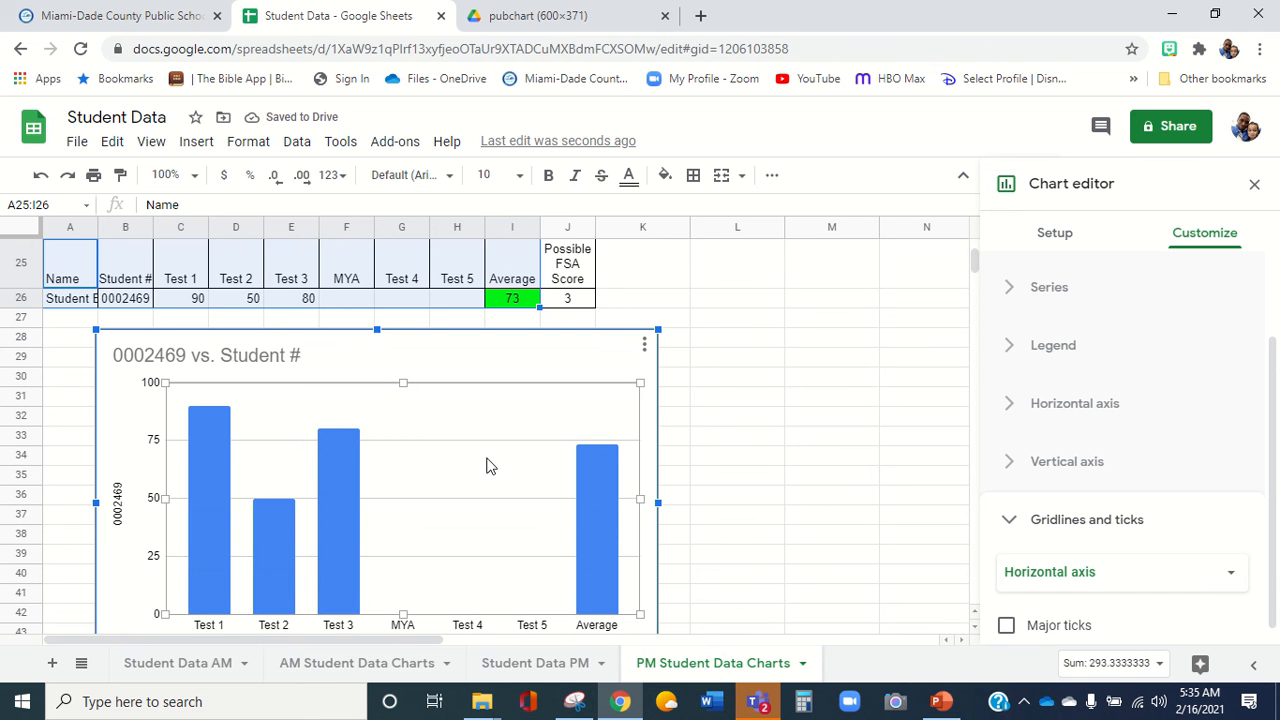
left_click(116, 505)
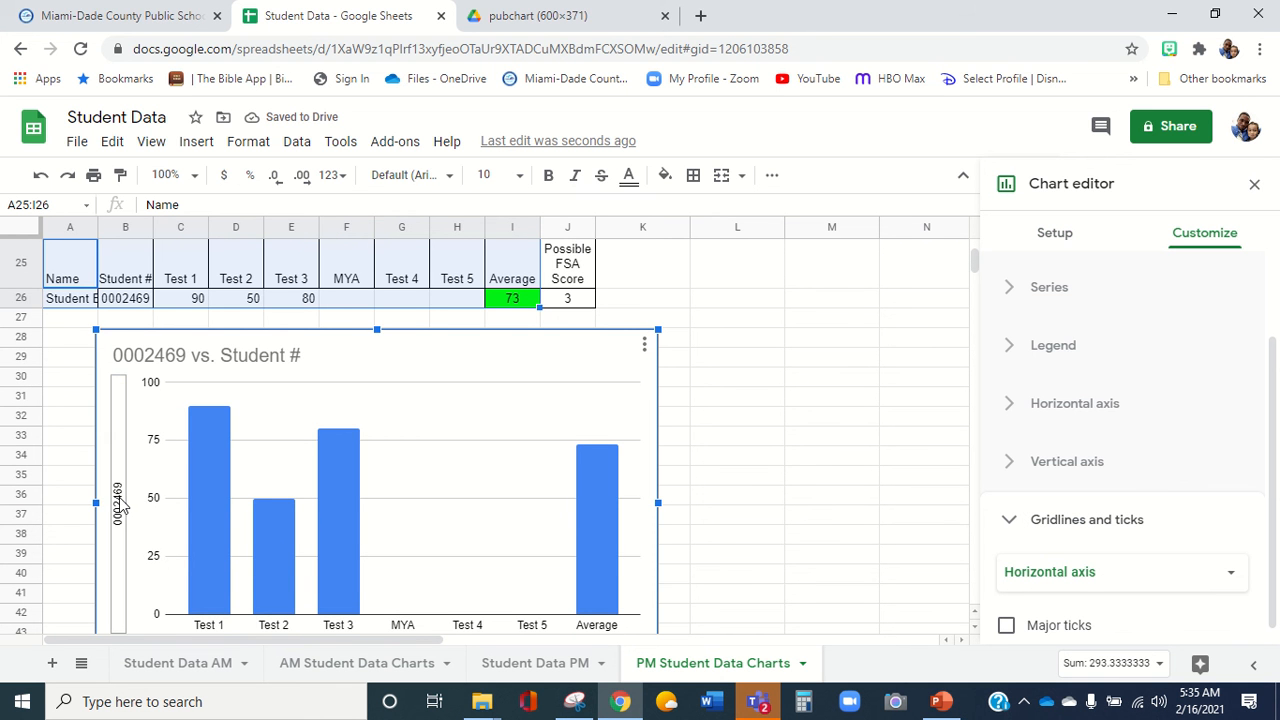
key("Delete")
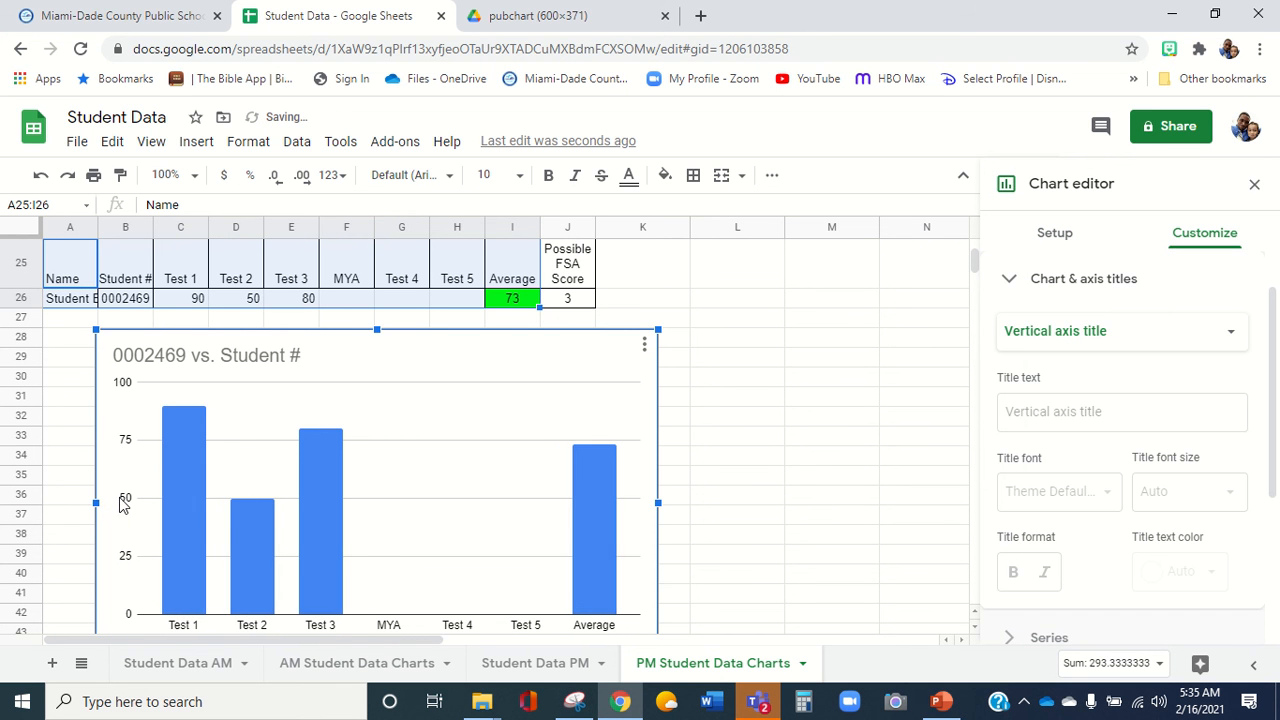
scroll(120, 505, "down", 2)
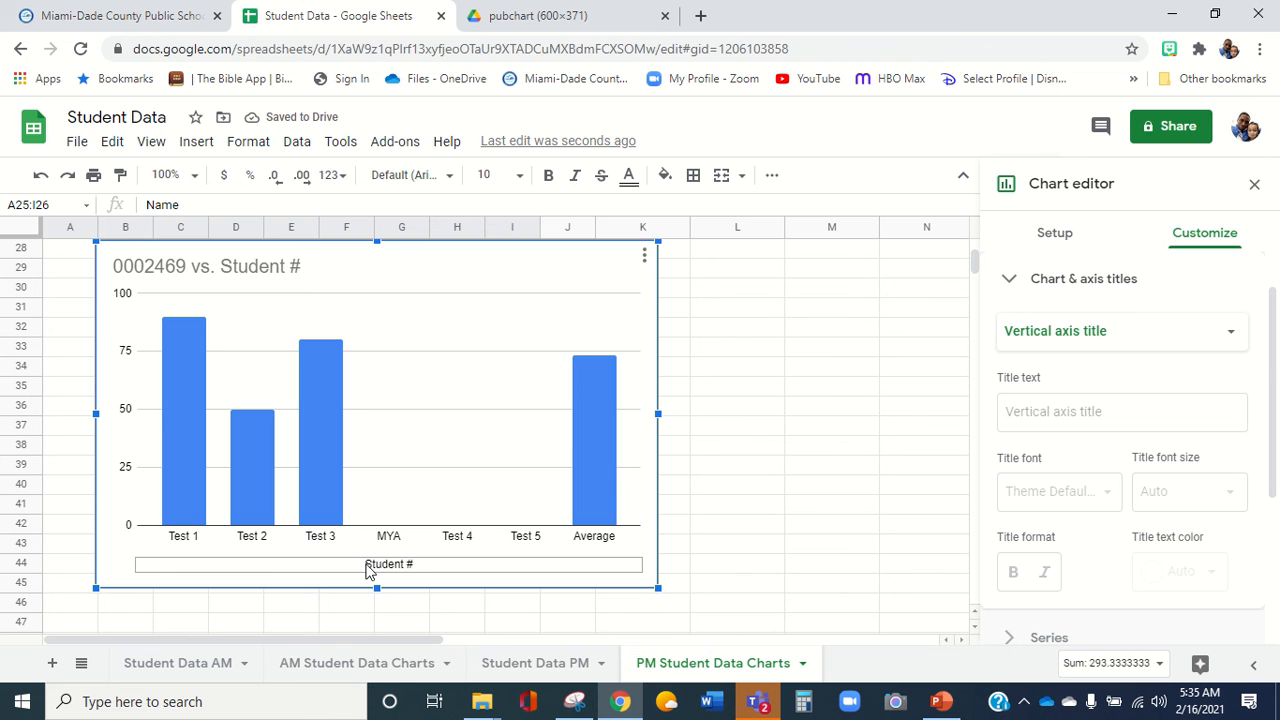
left_click(368, 565)
key("Delete")
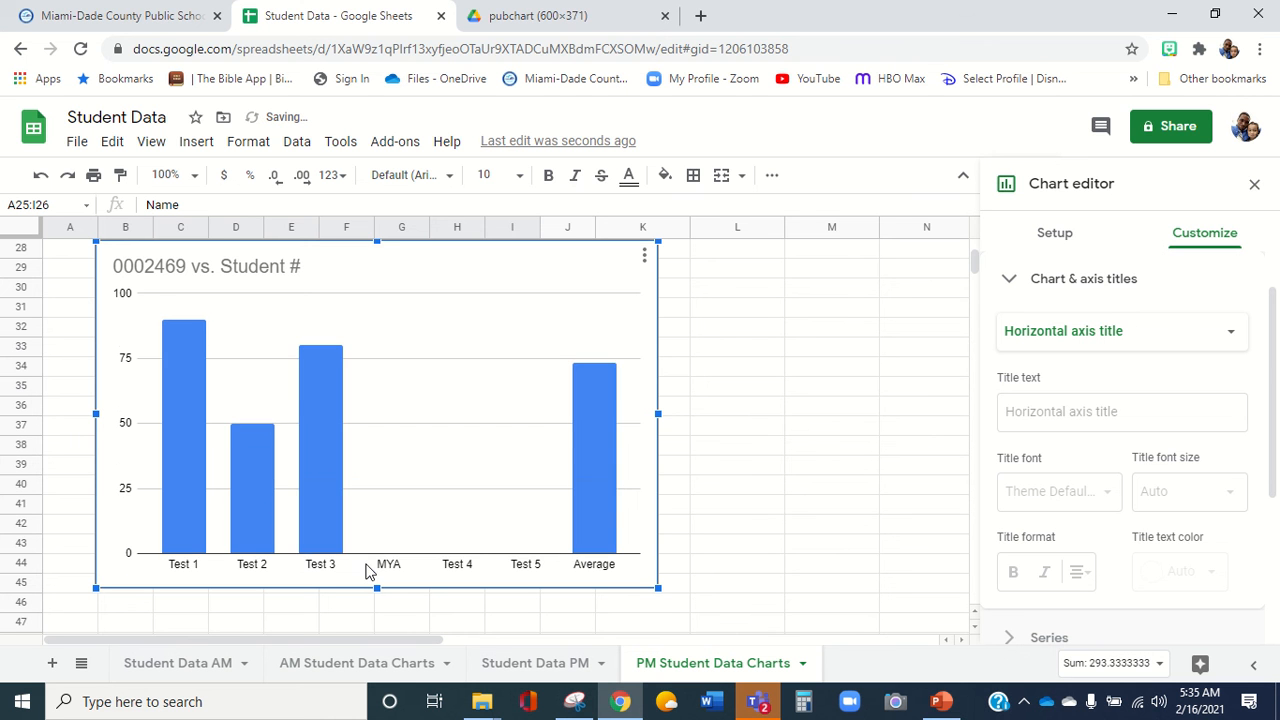
Retitle the new chart as the student number, a dash and "Student B", replacing "vs." and "#".
left_click(292, 268)
double_click(292, 266)
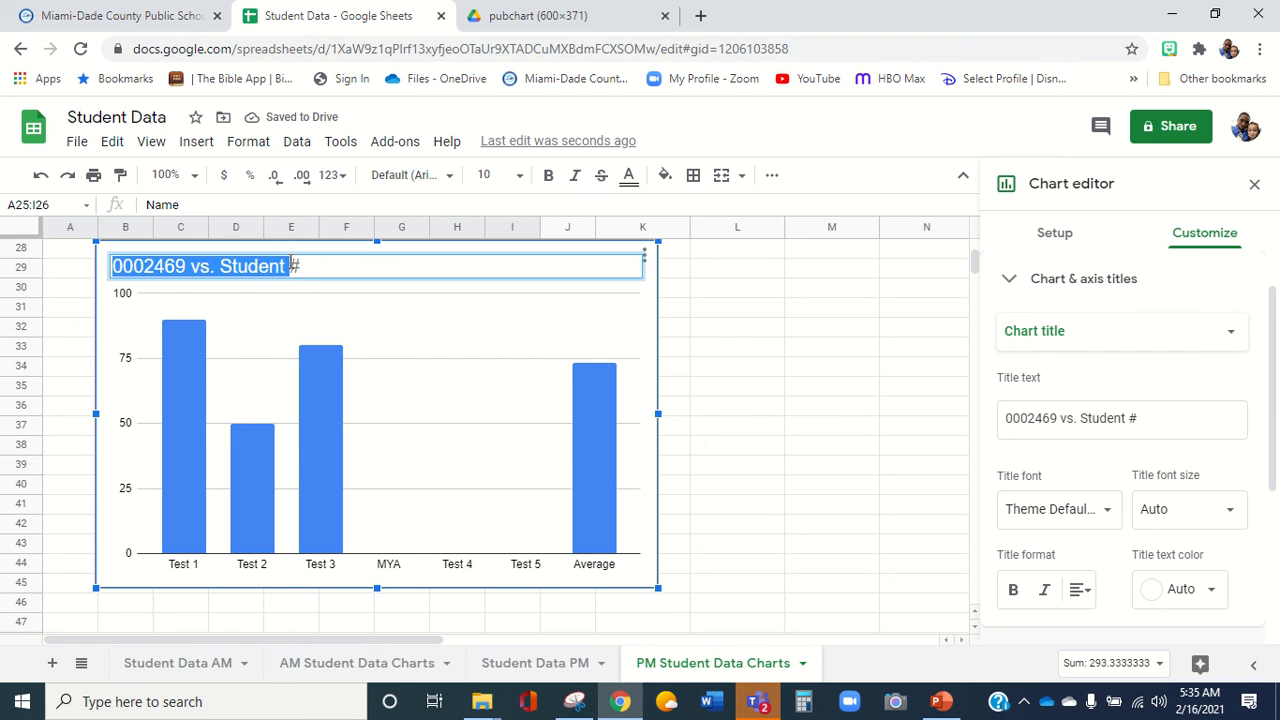
left_click(316, 267)
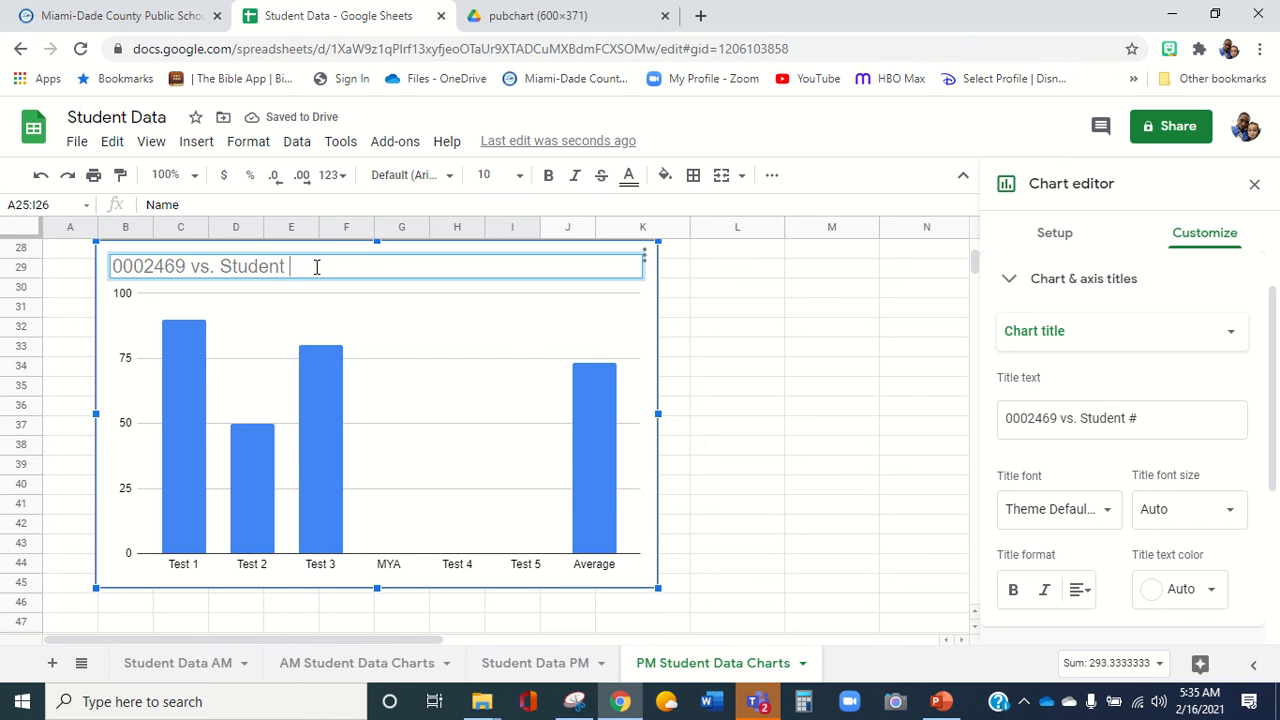
type("B")
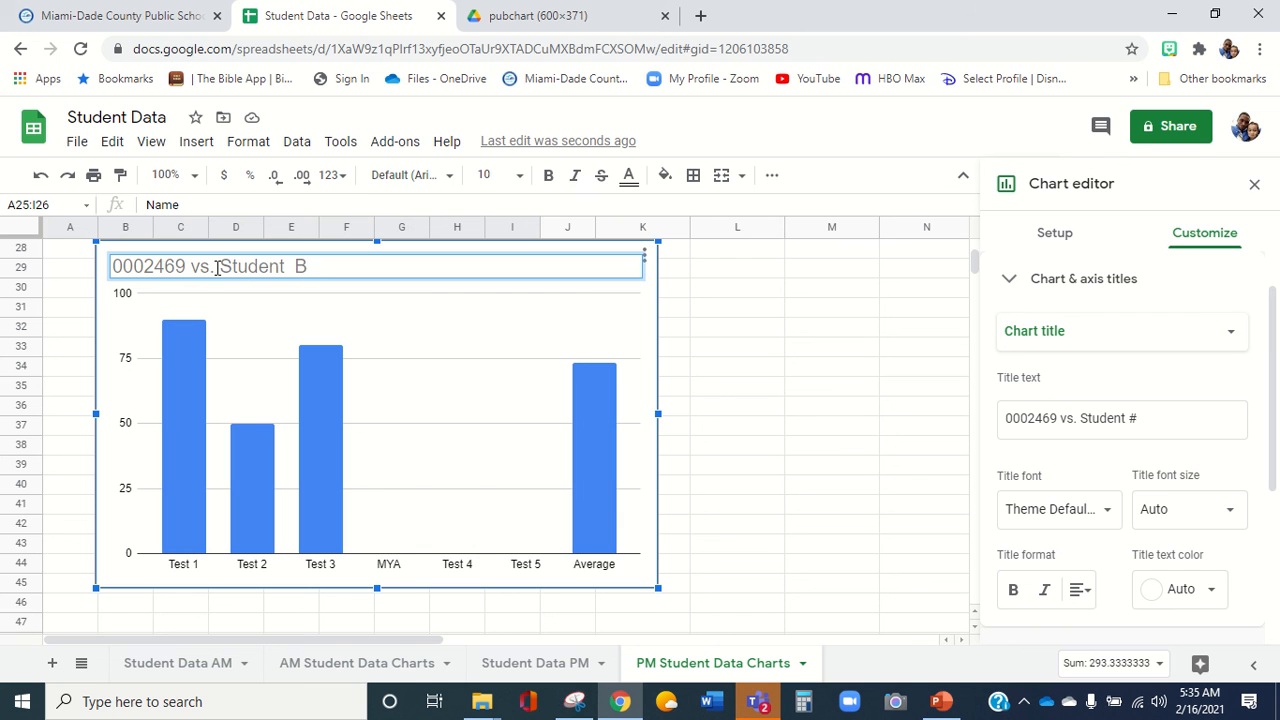
left_click_drag(217, 268, 199, 267)
key("BackSpace")
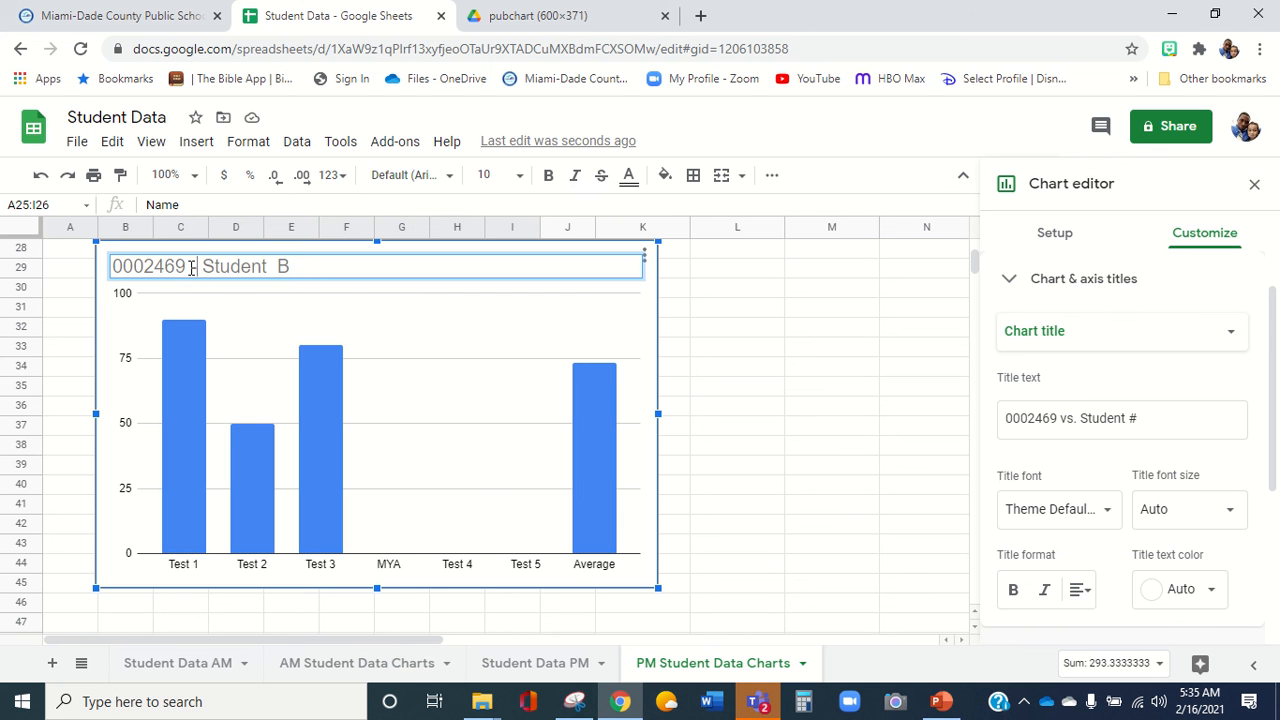
type("-")
left_click(460, 481)
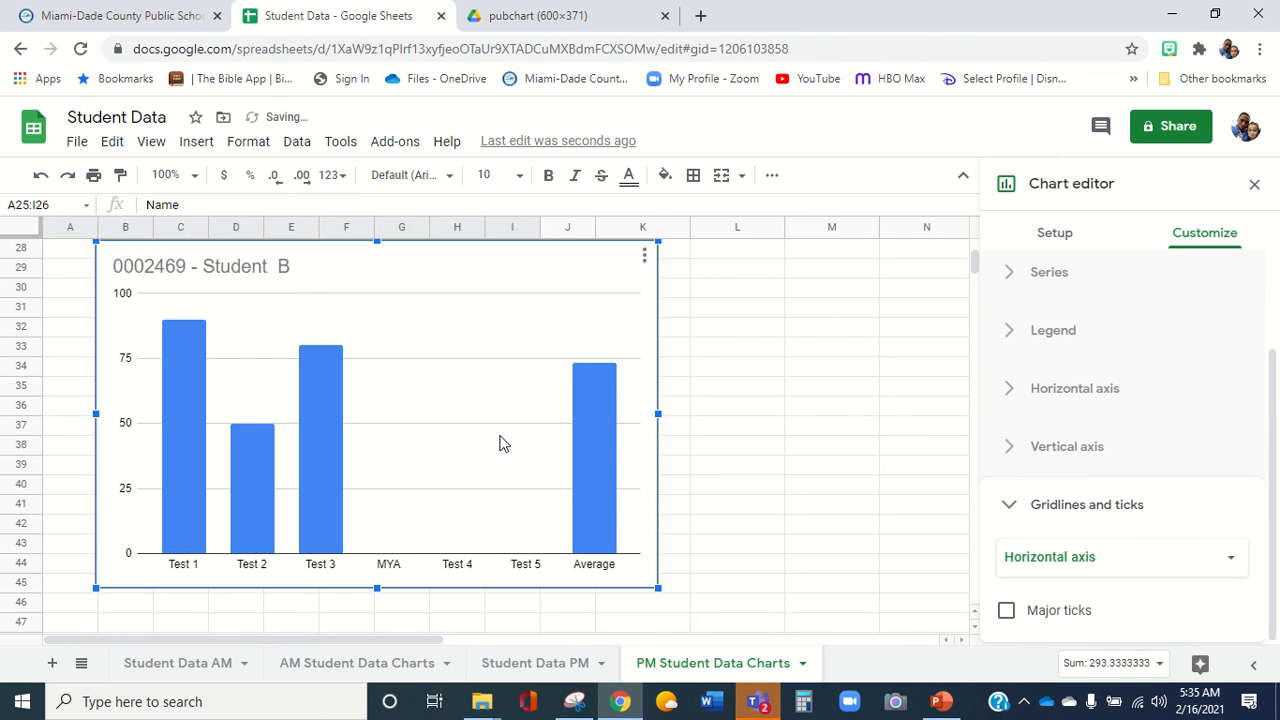
Turn on data labels for the series in Student B's chart and color its bars bright green.
left_click(600, 443)
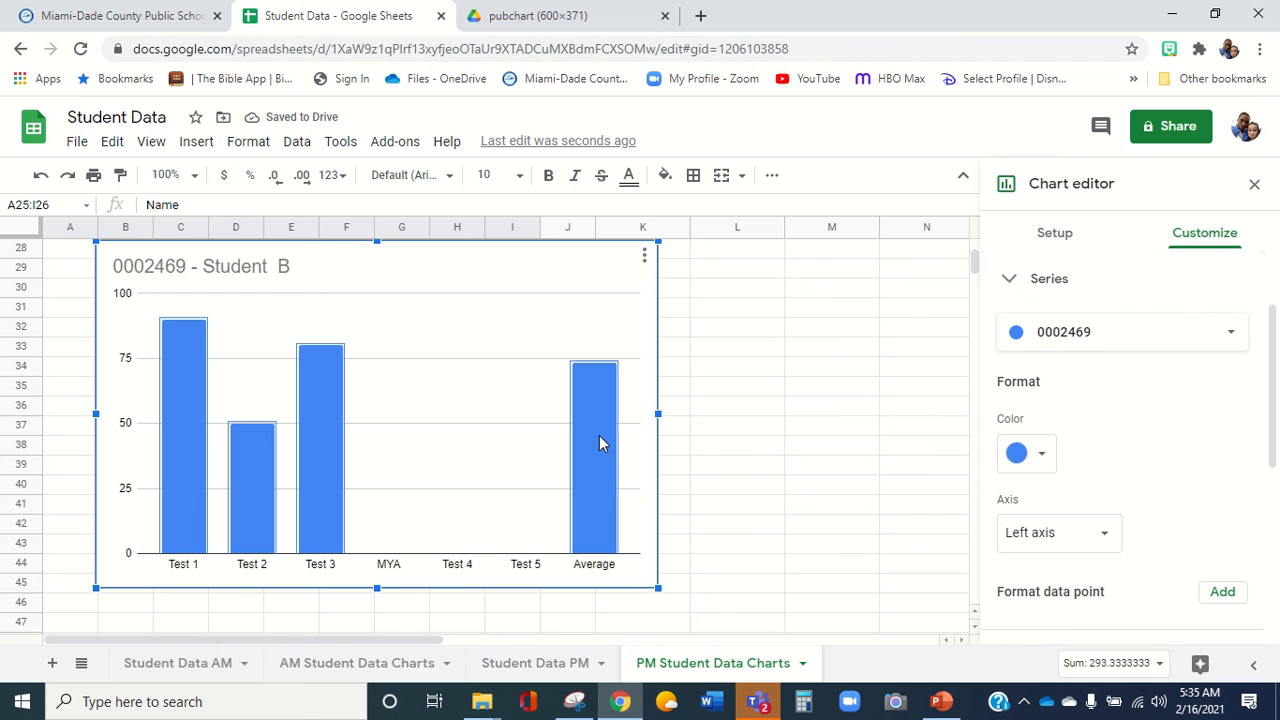
scroll(1089, 568, "down", 3)
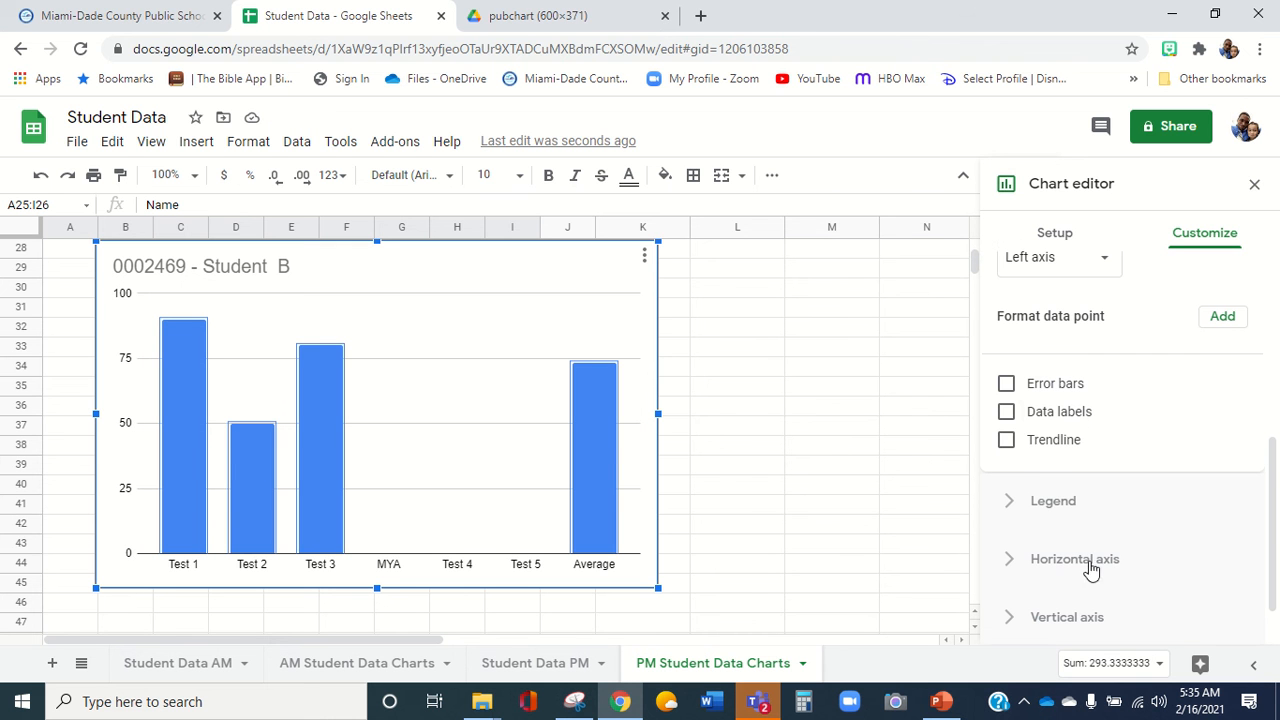
left_click(1006, 411)
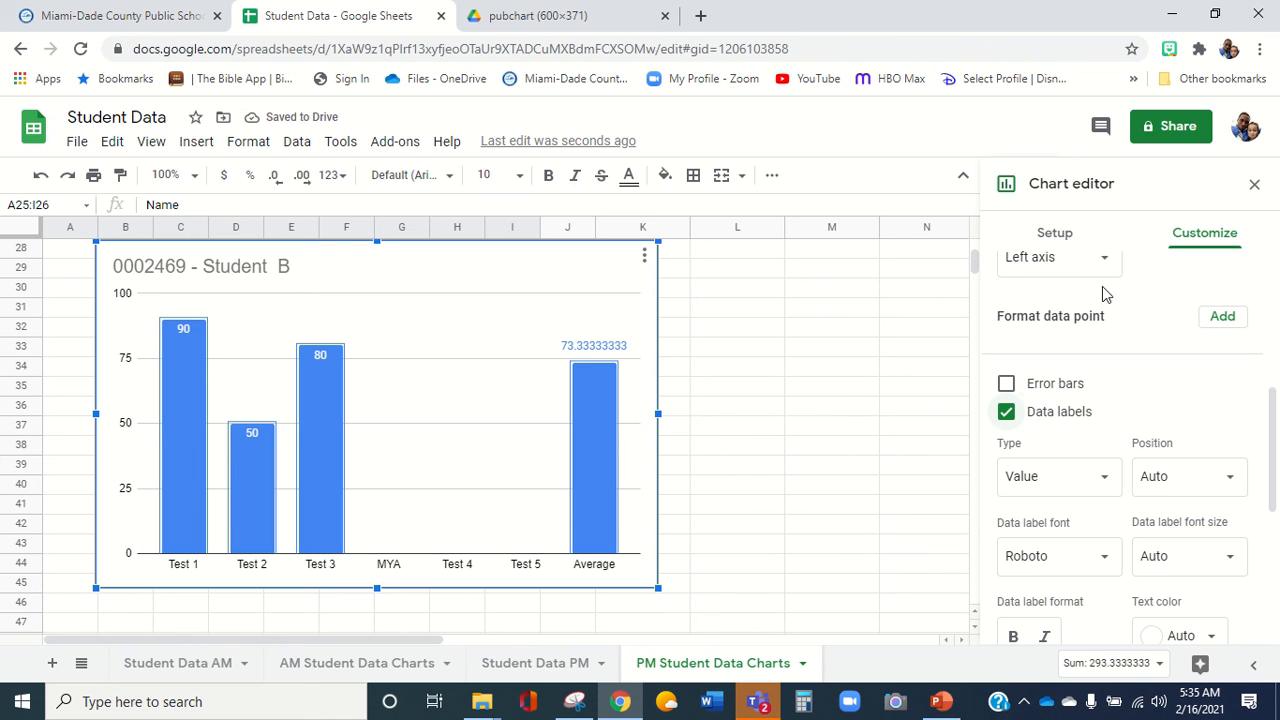
scroll(1077, 431, "up", 3)
left_click(1017, 445)
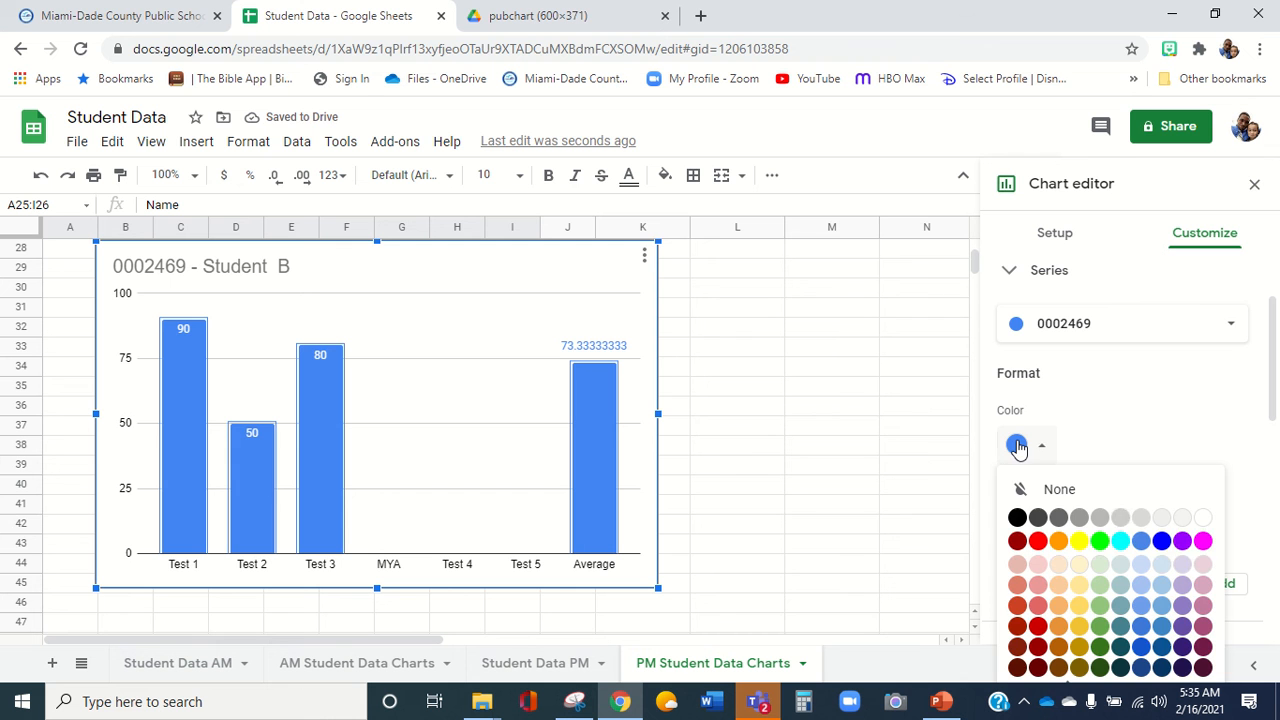
left_click(1099, 542)
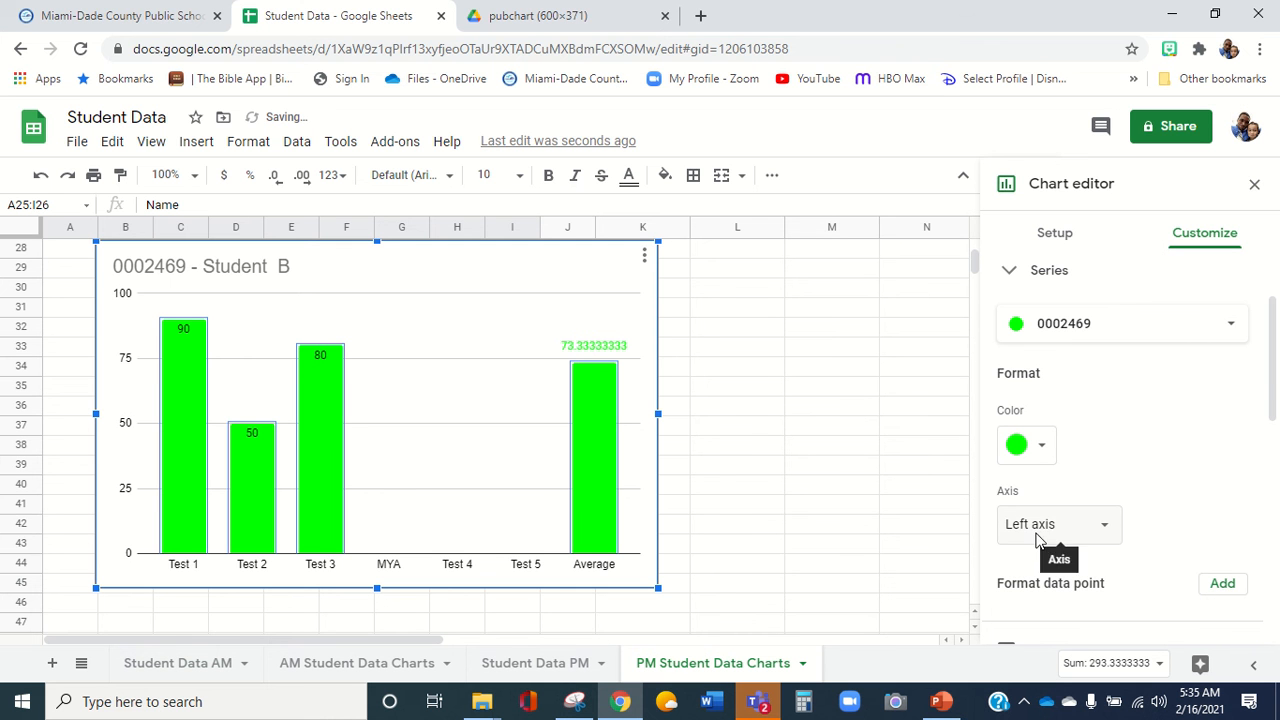
Set the data label position to Inside end and color the Test 2 bar yellow in Student B's chart.
scroll(1037, 540, "down", 3)
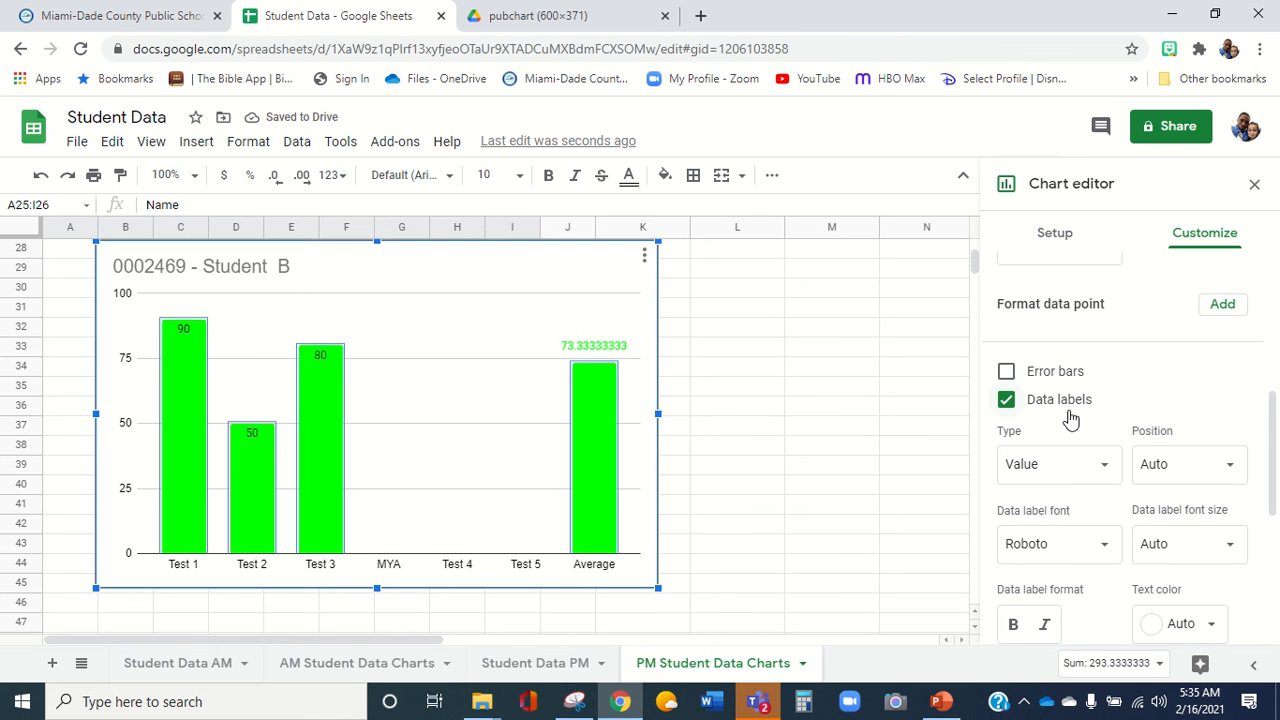
left_click(1168, 468)
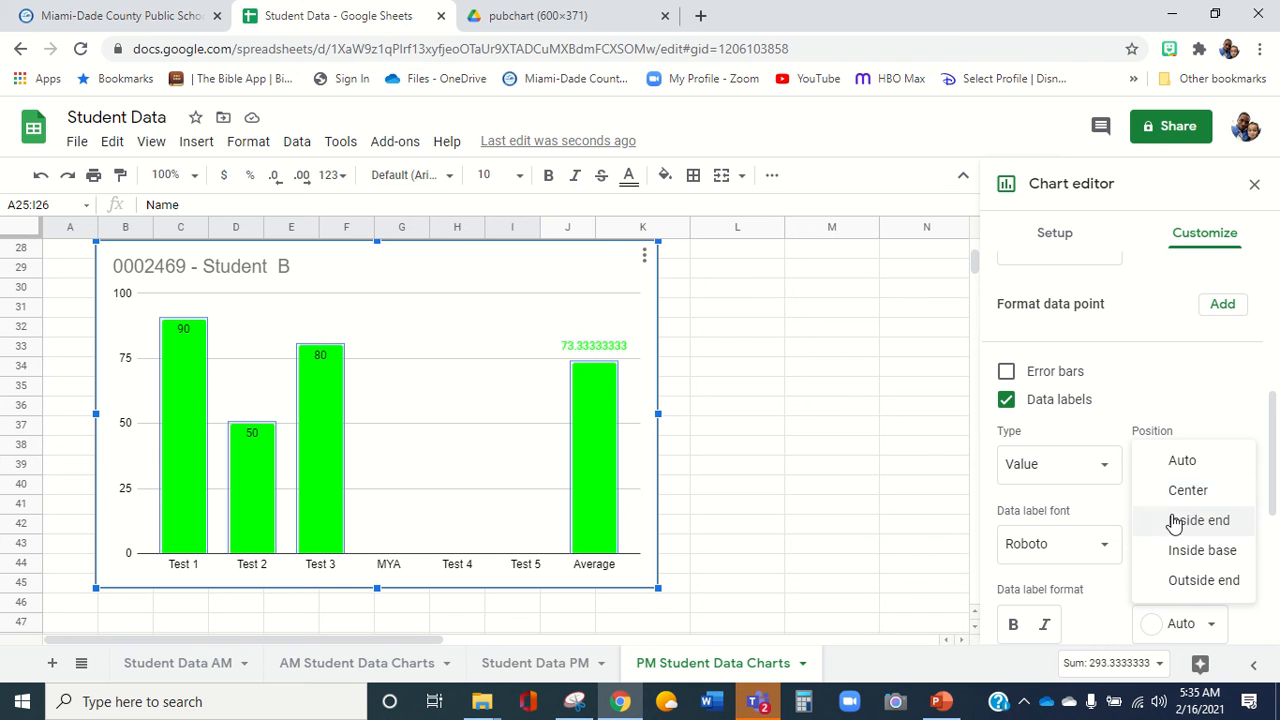
left_click(1176, 520)
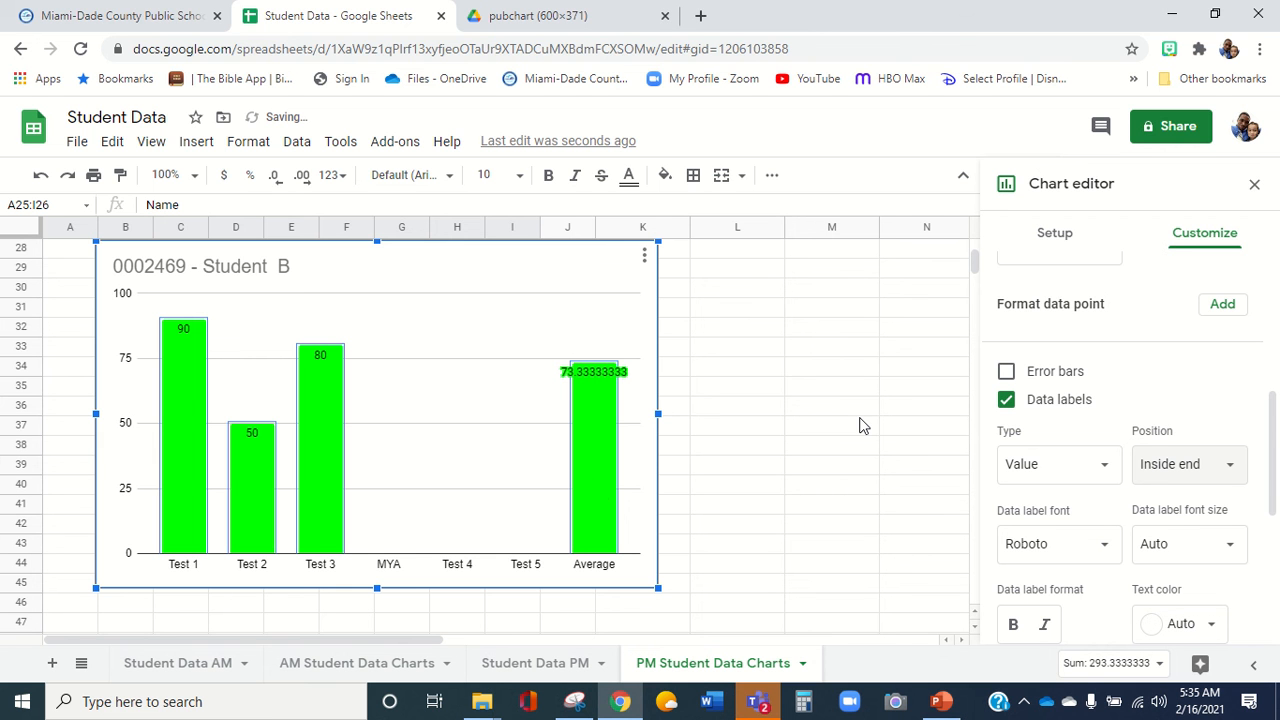
left_click(258, 478)
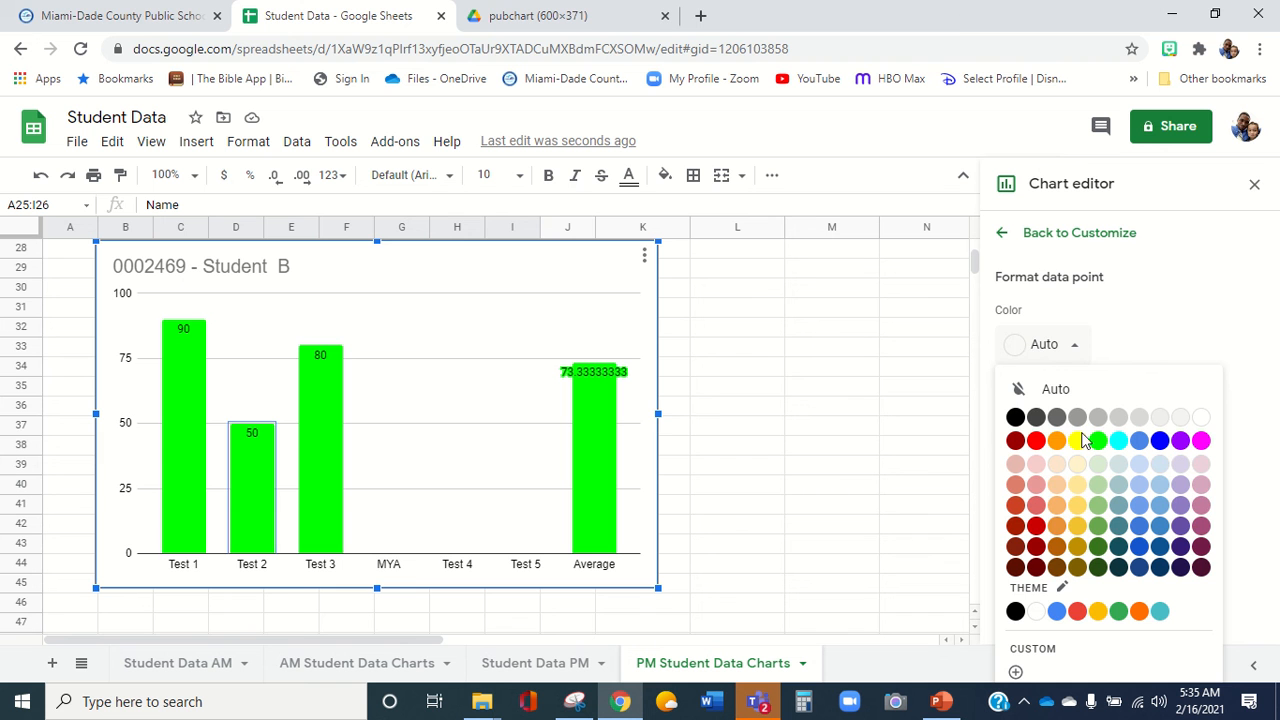
left_click(1077, 440)
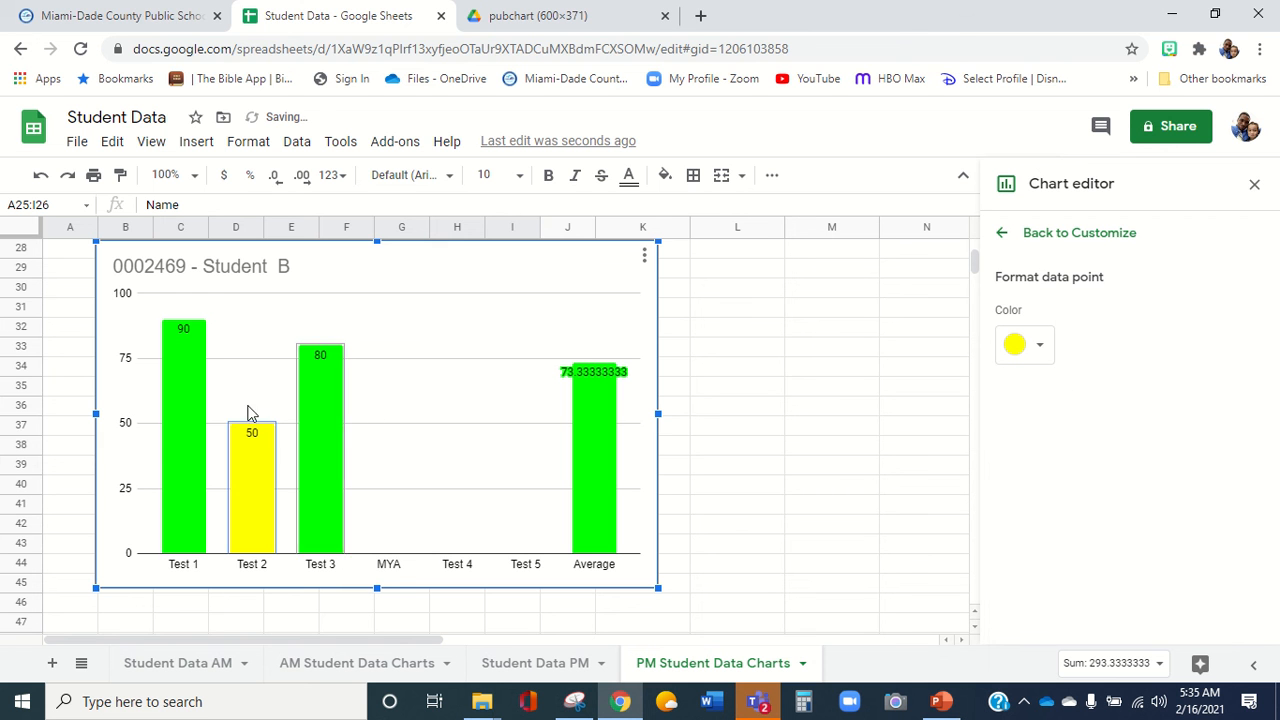
Color the Test 1 bar in Student B's chart with the darker theme green.
left_click(187, 414)
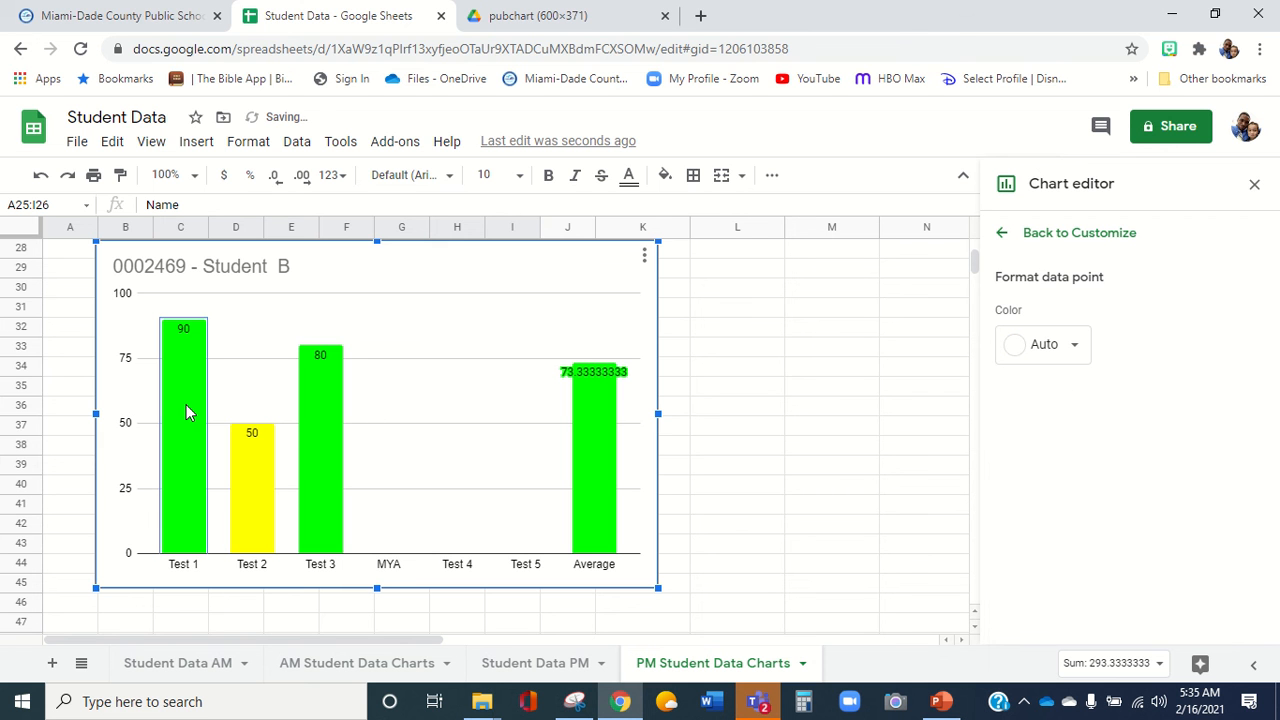
left_click(1050, 344)
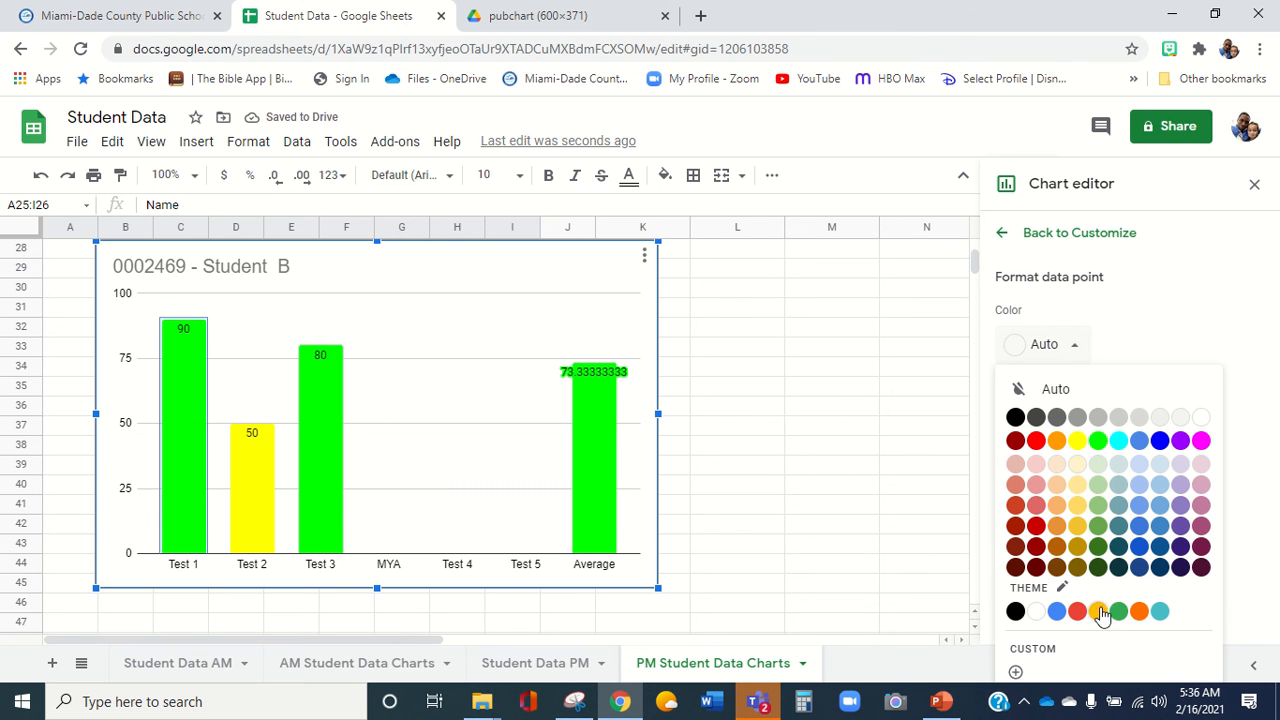
left_click(1118, 611)
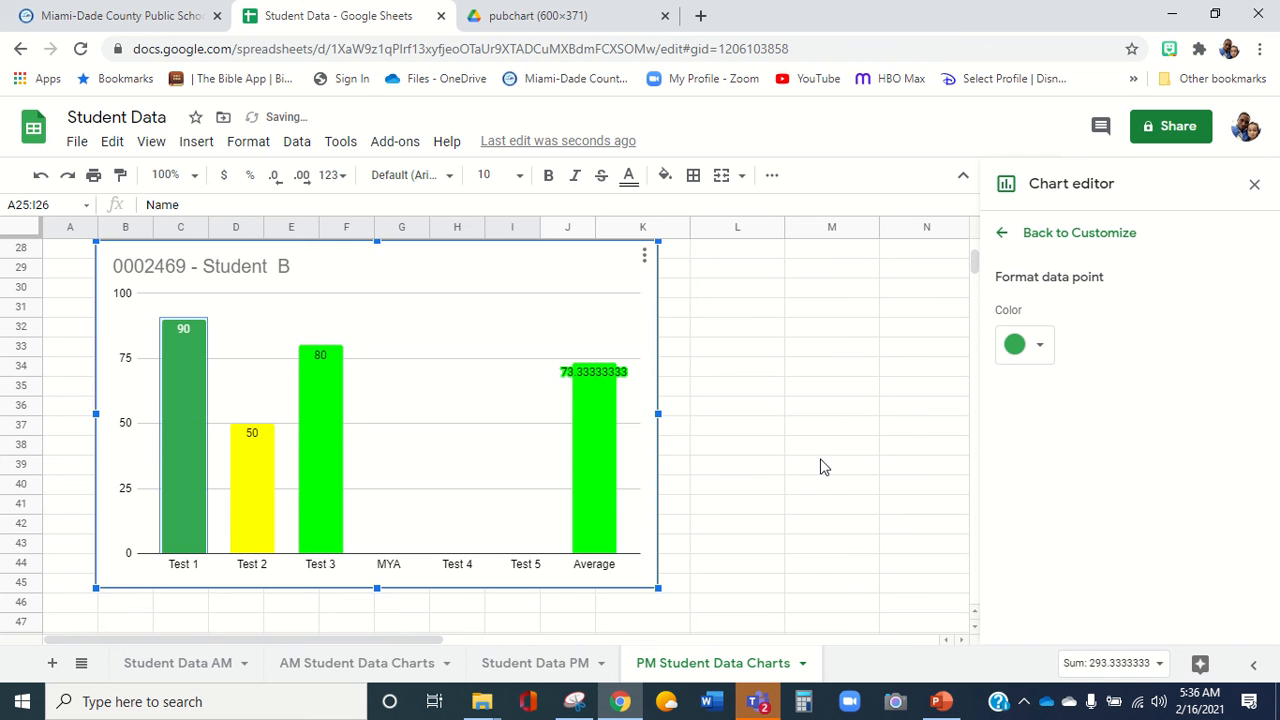
Copy Student B's name from A26 into L28 and extend the text to "Student B - Data Link".
scroll(820, 467, "up", 2)
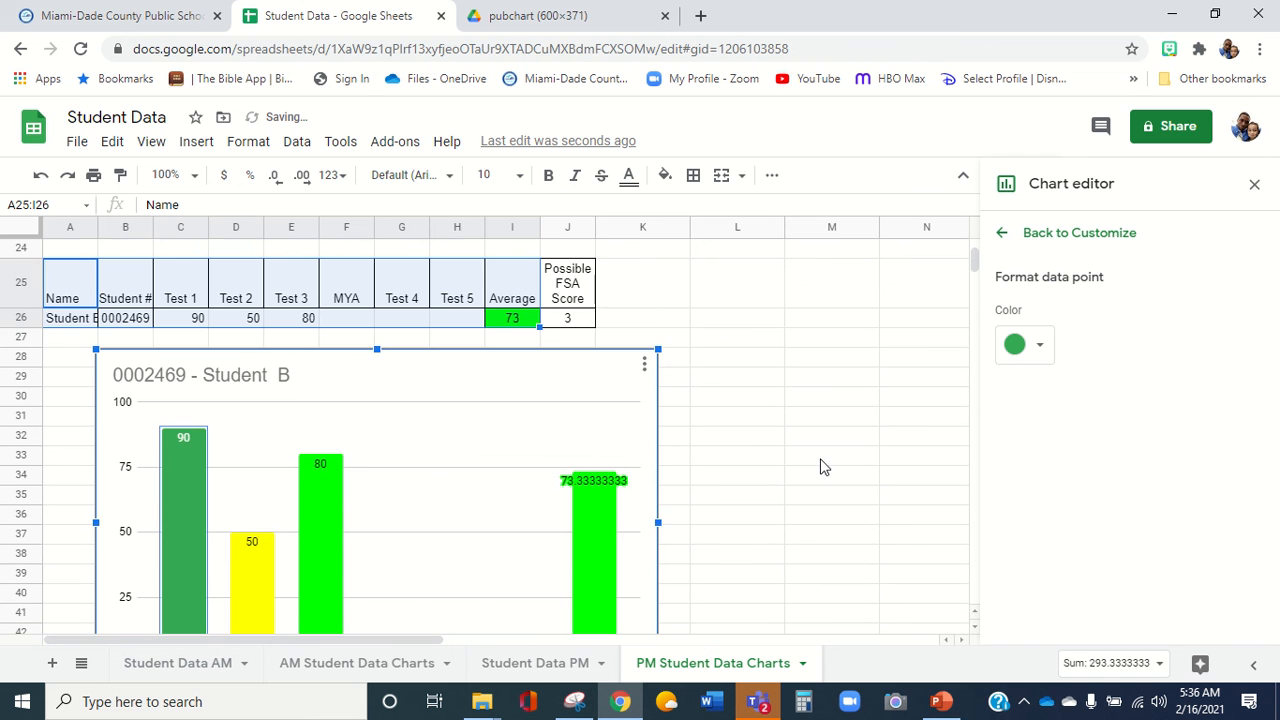
left_click(52, 326)
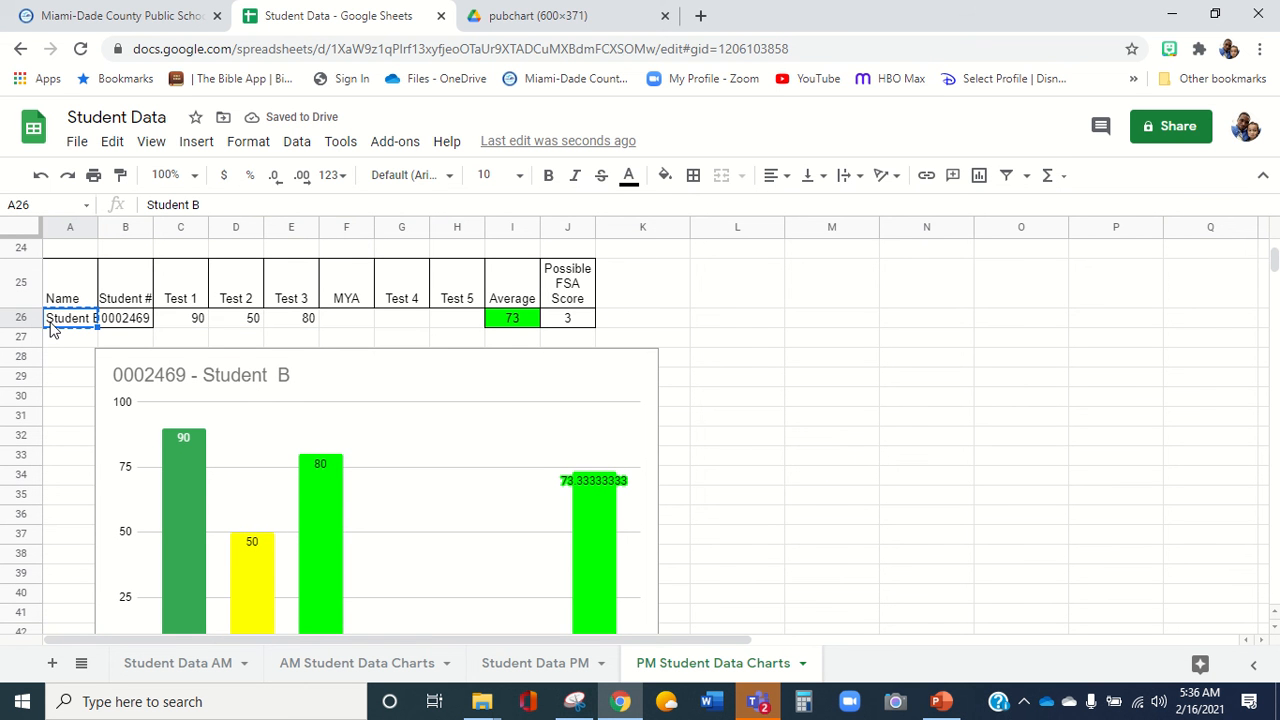
left_click(757, 362)
type("Student B")
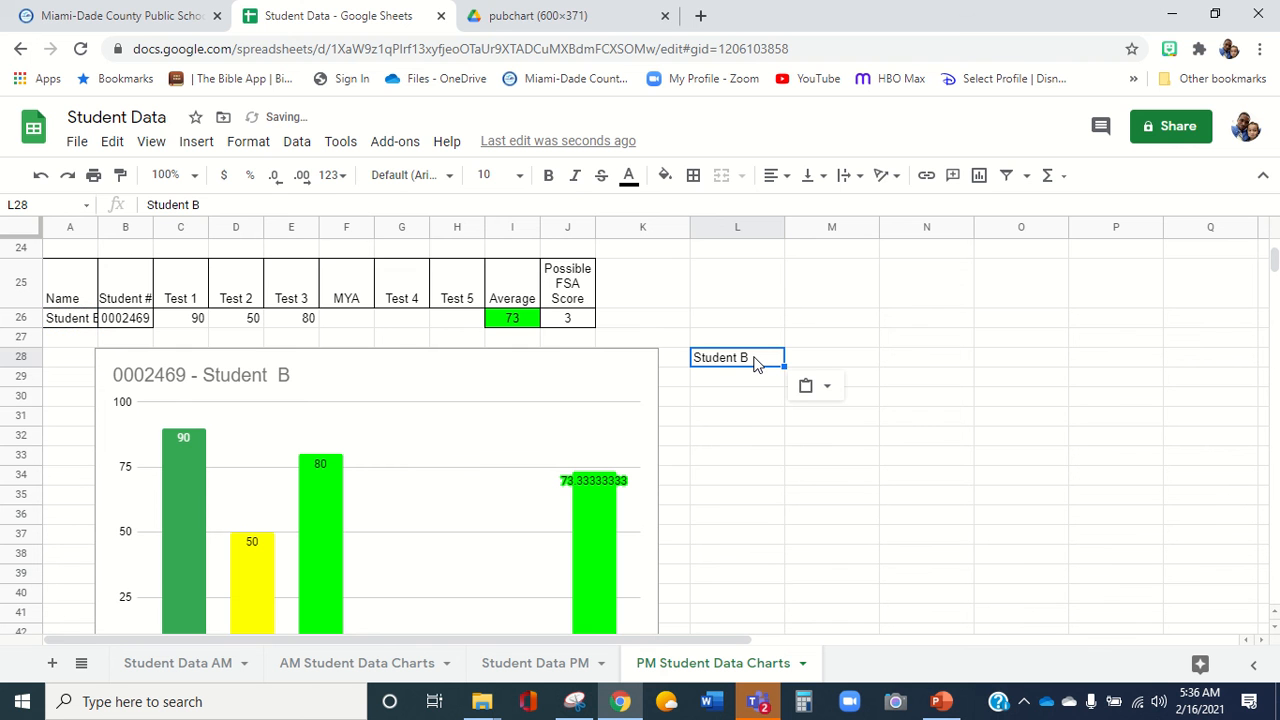
left_click(317, 200)
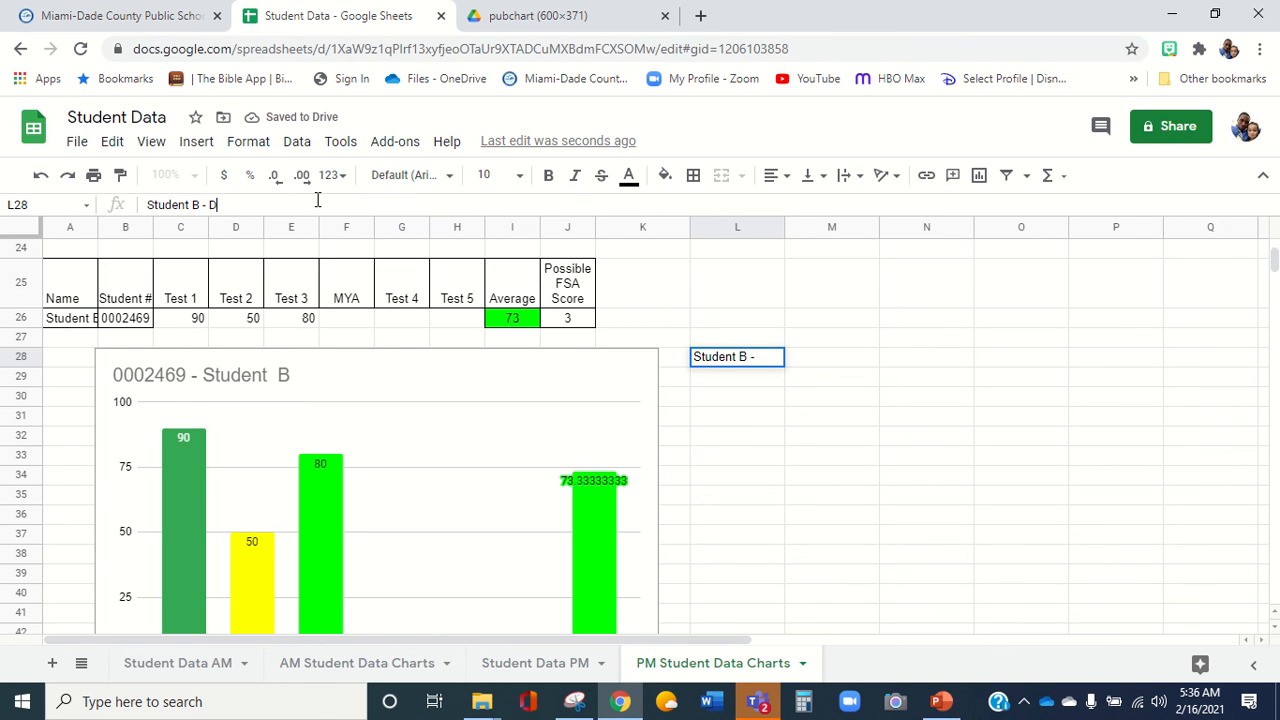
type("- Data Lin")
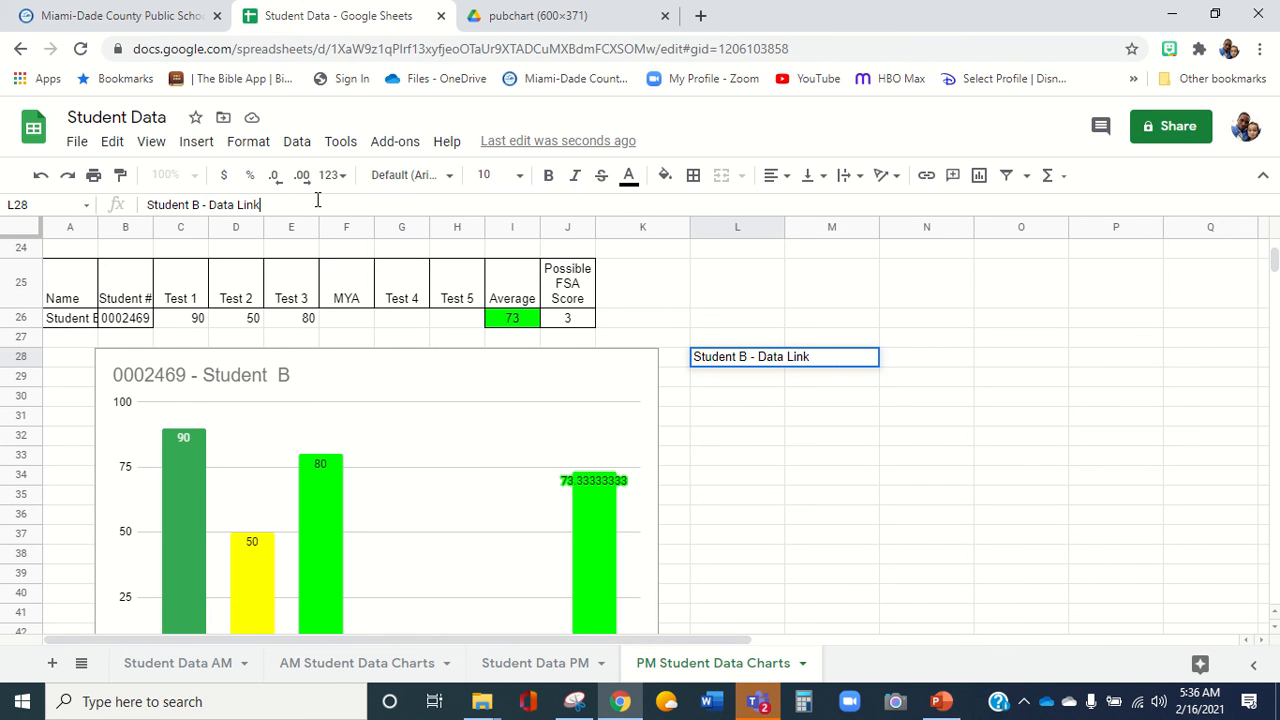
type("k")
left_click(702, 405)
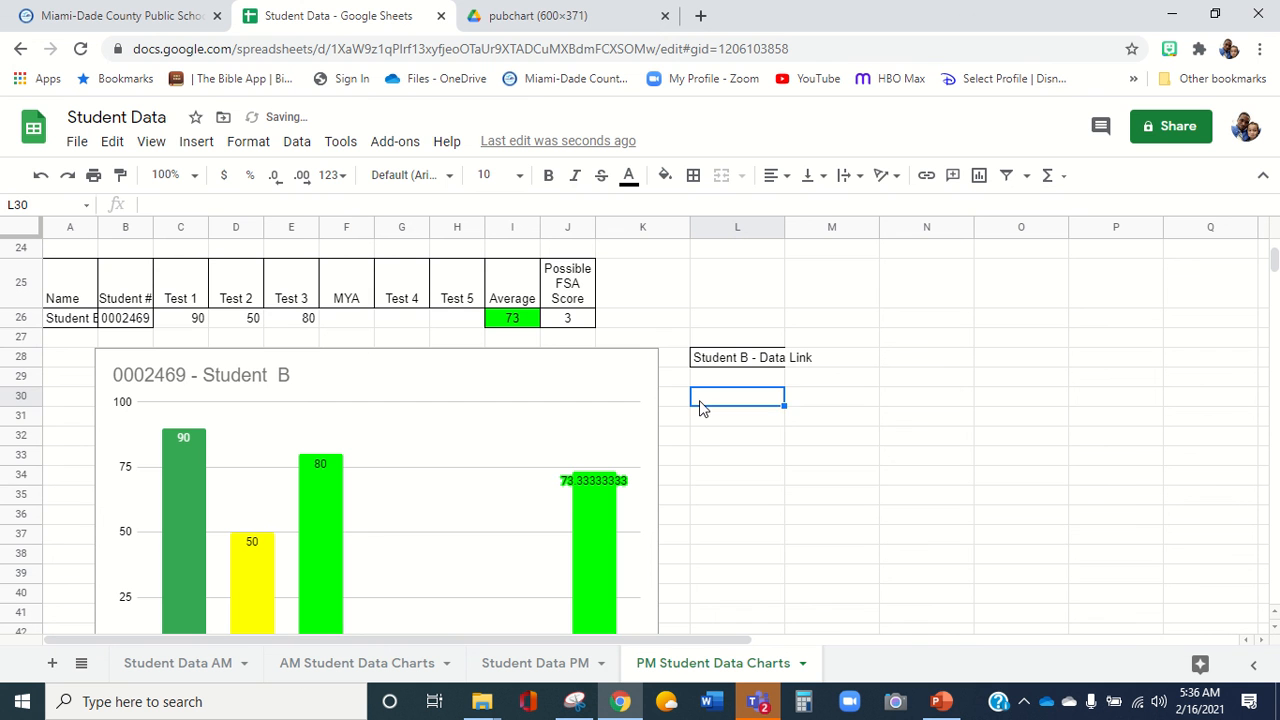
Remove all borders from the "Student B - Data Link" cell L28.
left_click(735, 340)
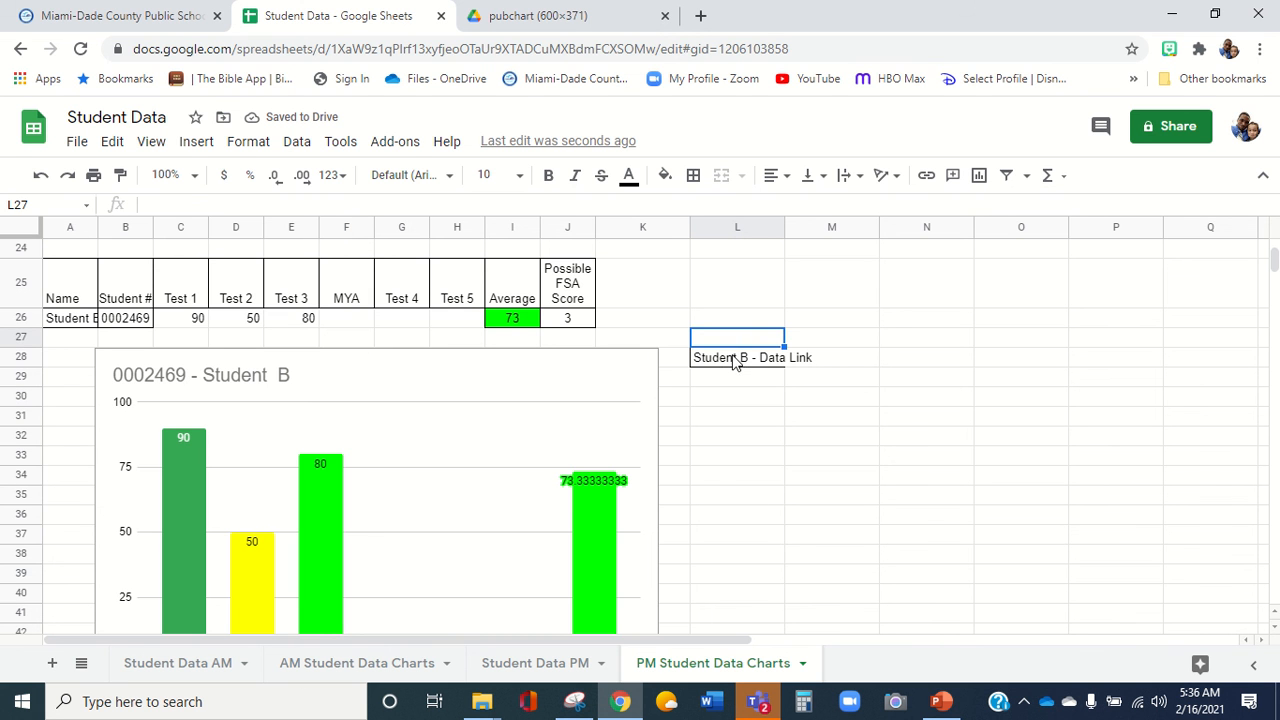
left_click(740, 357)
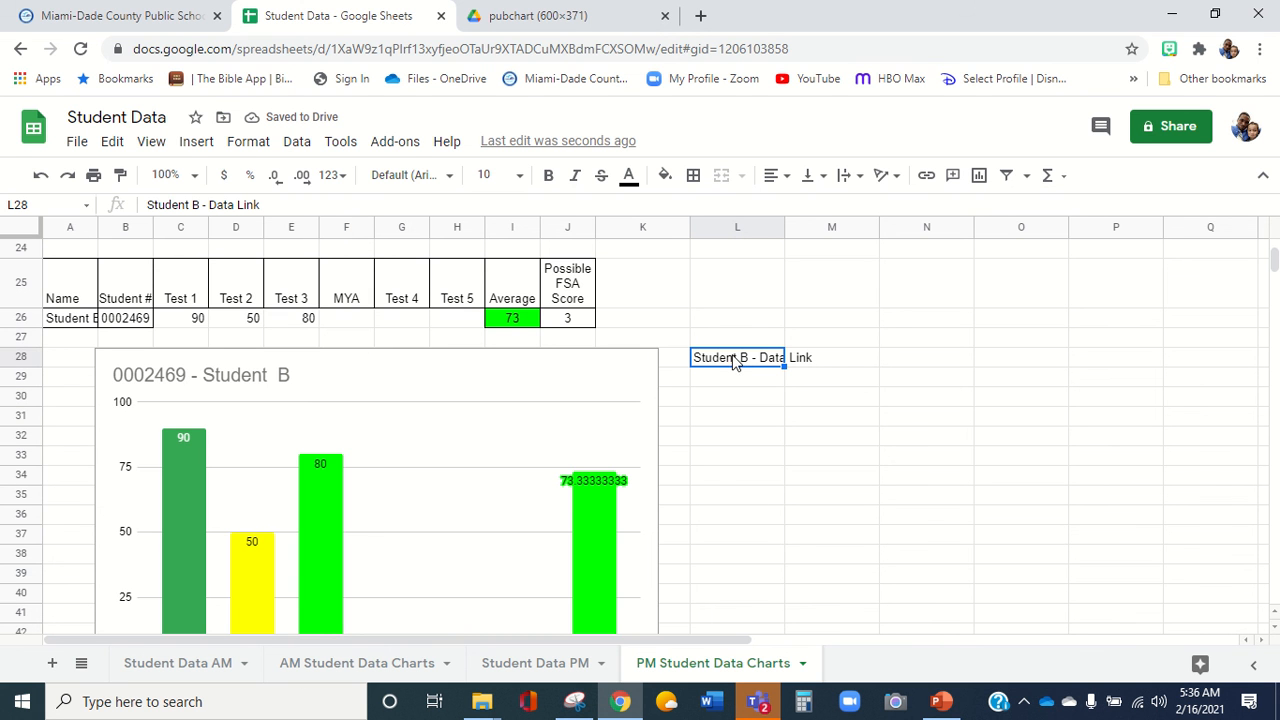
left_click(693, 175)
left_click(805, 246)
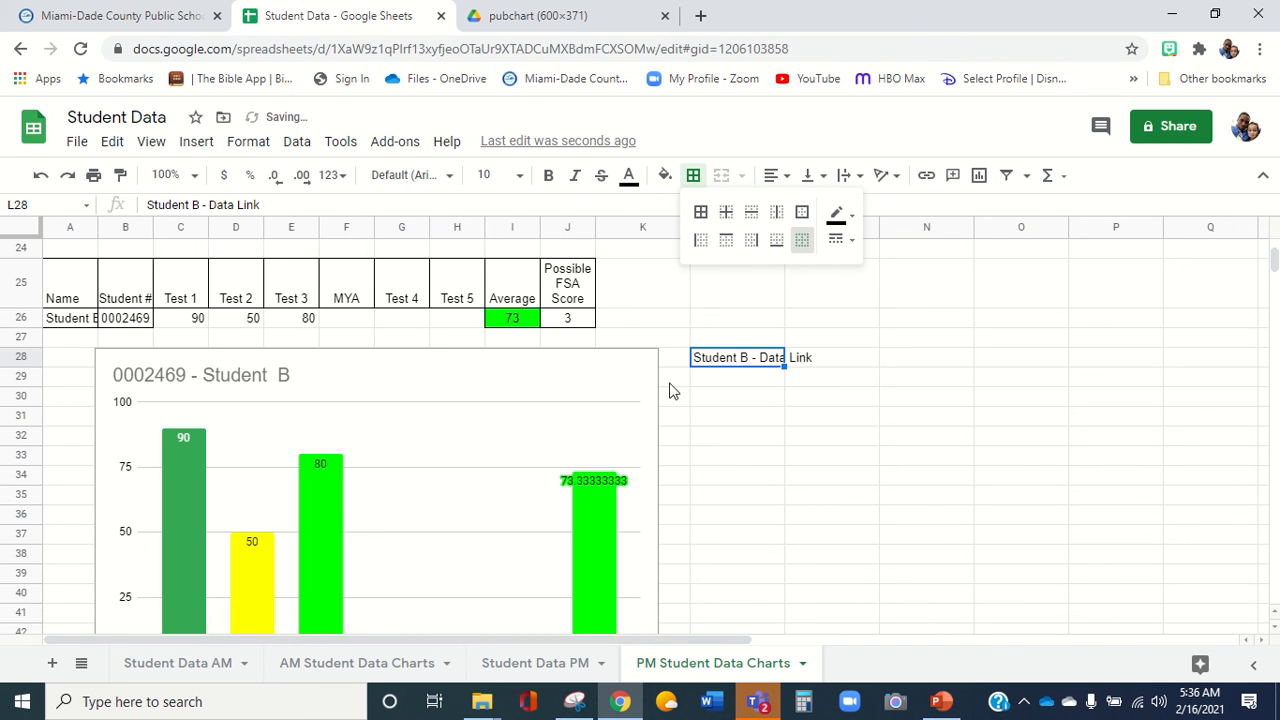
Set Student B's chart to publish as an Image, copy its web link, and close the publishing dialog.
scroll(530, 425, "down", 1)
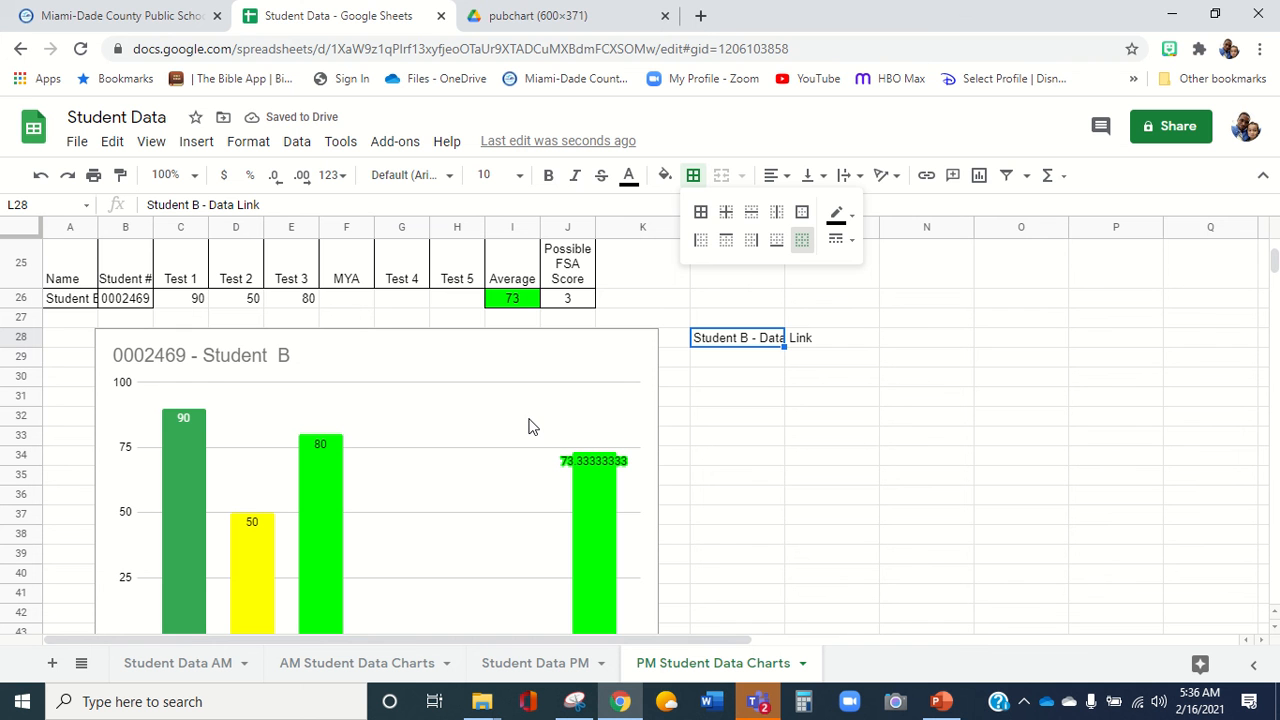
left_click(620, 350)
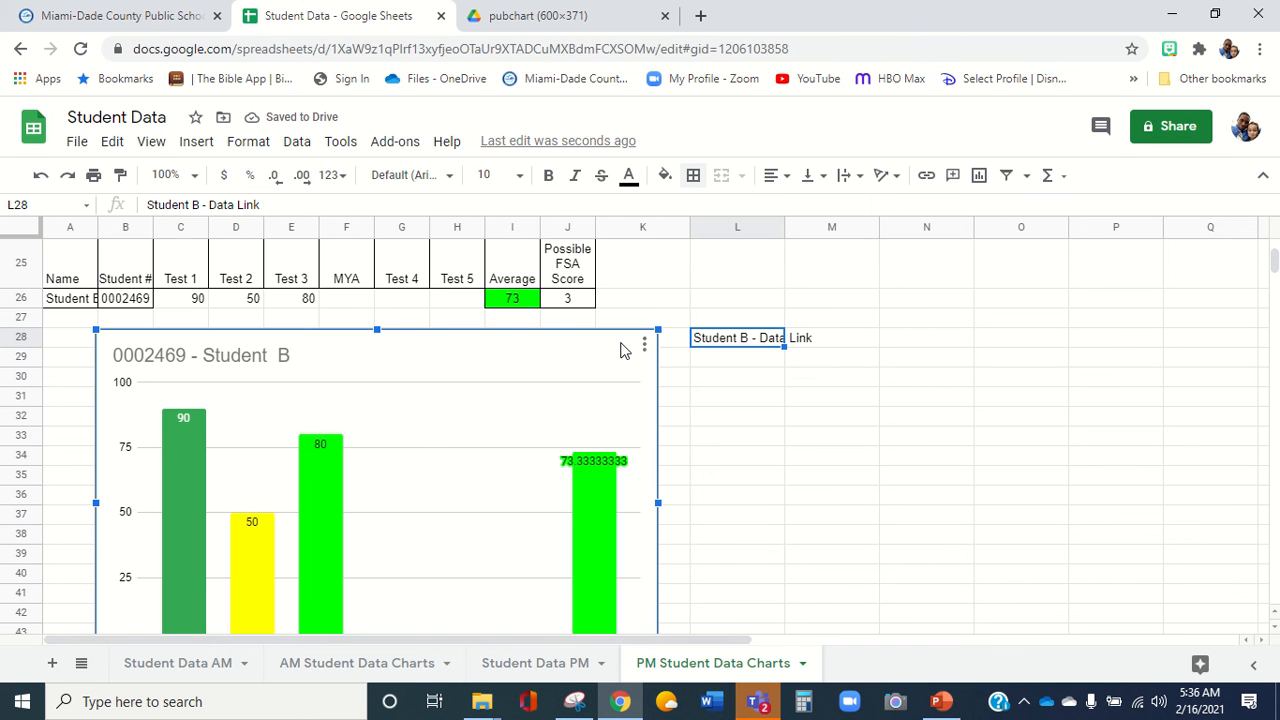
left_click(645, 347)
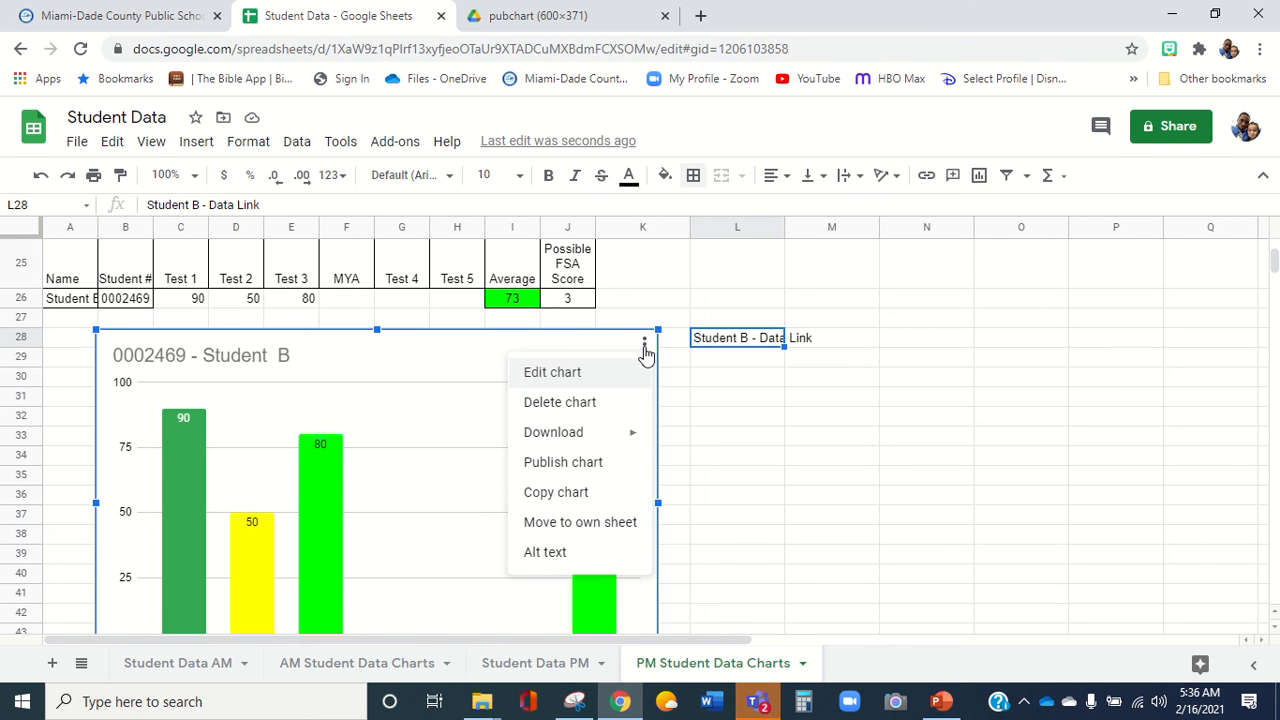
left_click(585, 476)
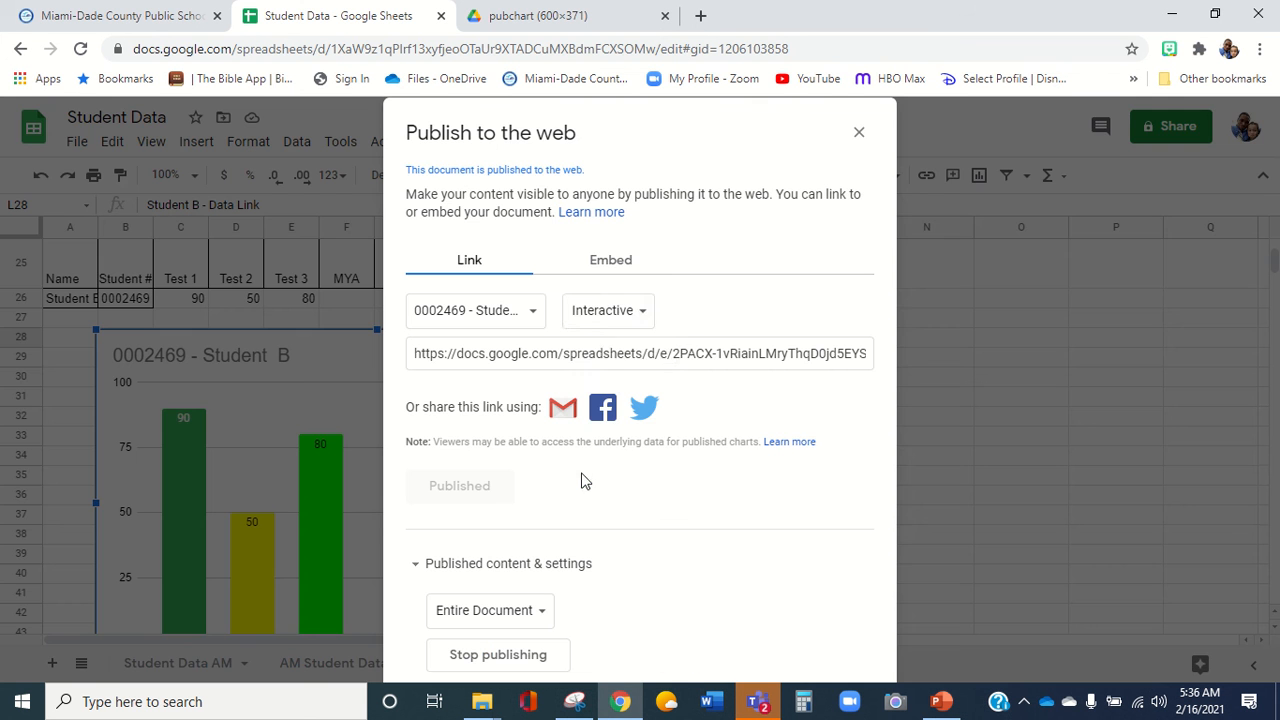
left_click(605, 311)
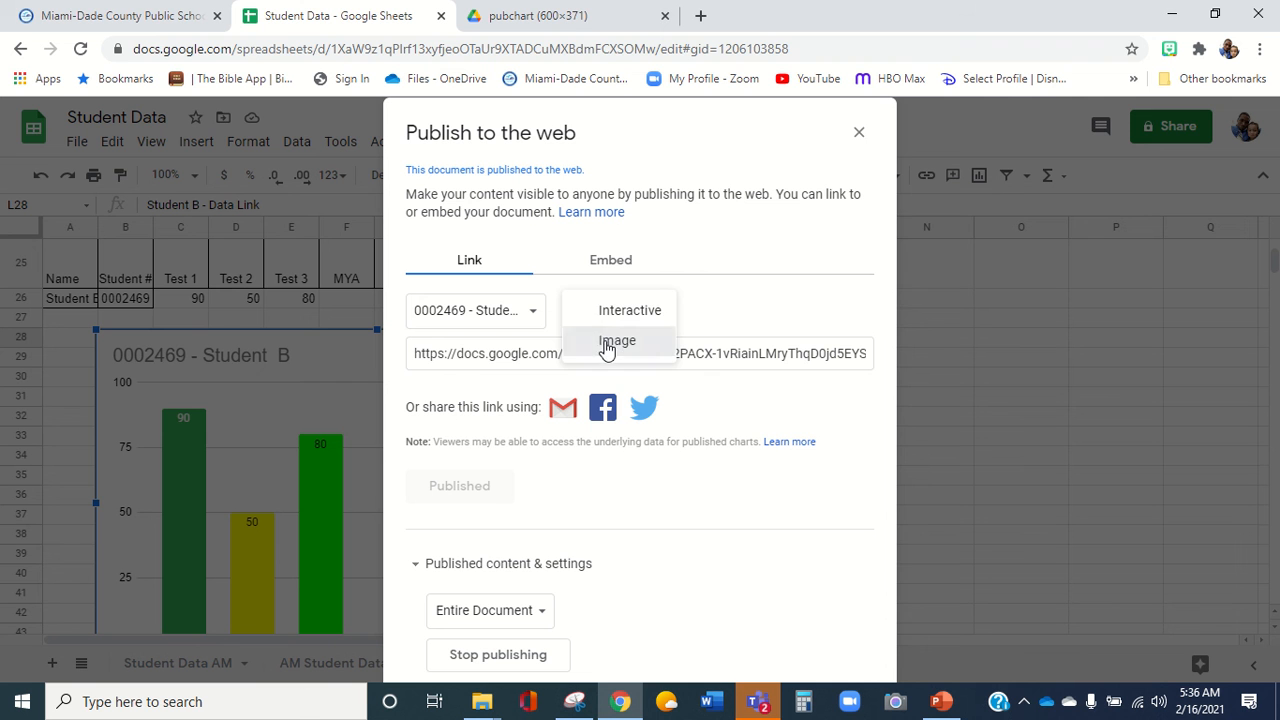
left_click(612, 341)
left_click(660, 353)
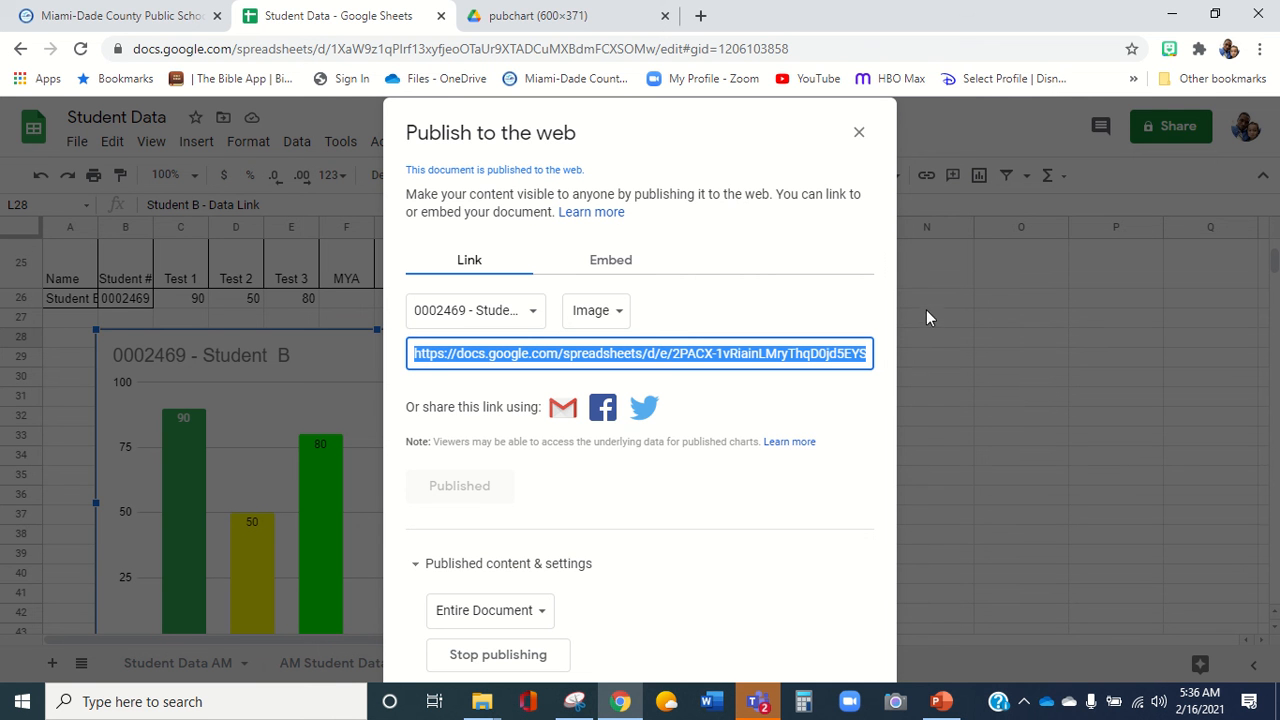
left_click(858, 132)
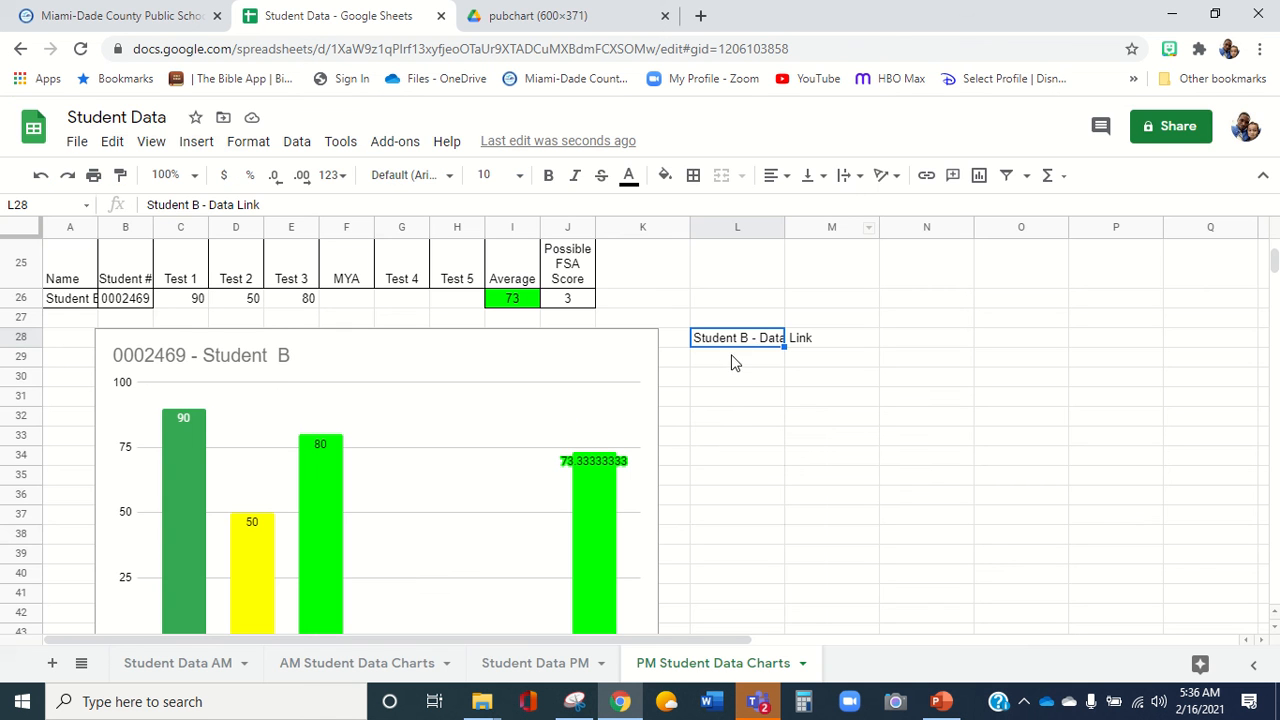
Insert the copied chart link as a hyperlink on the "Student B - Data Link" text in L28.
left_click(925, 176)
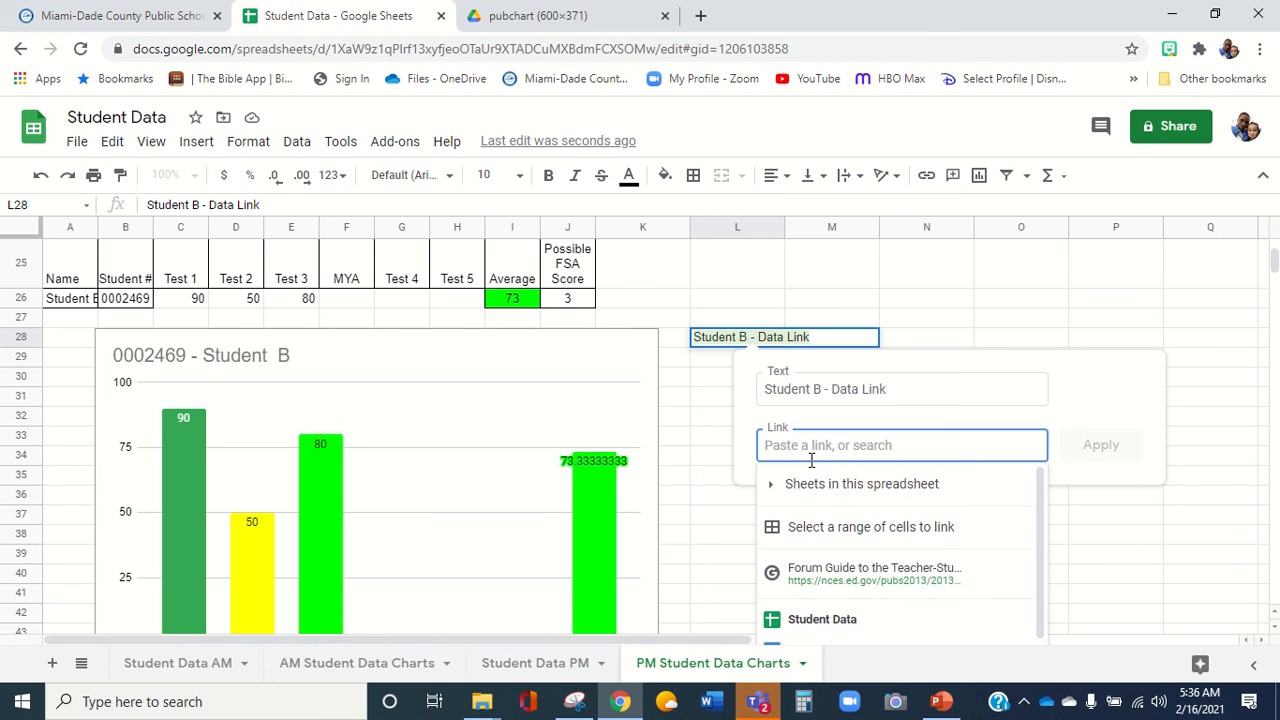
key("ctrl+v")
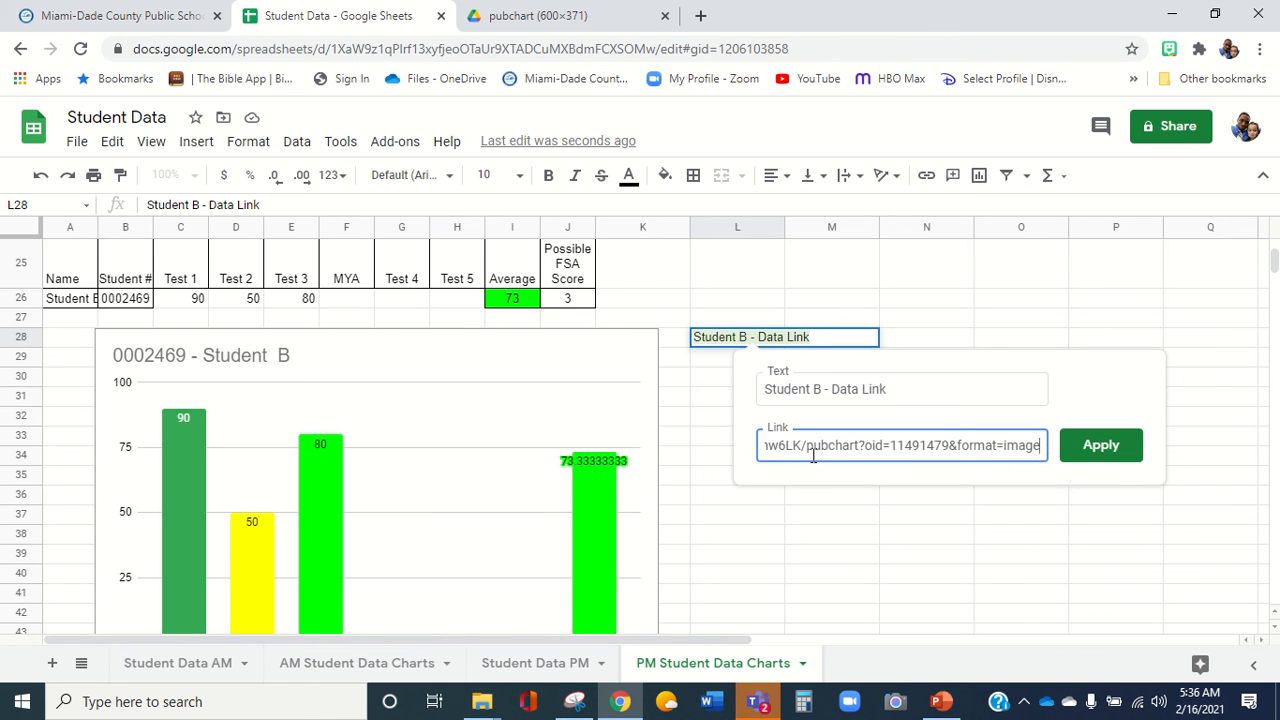
left_click(1104, 458)
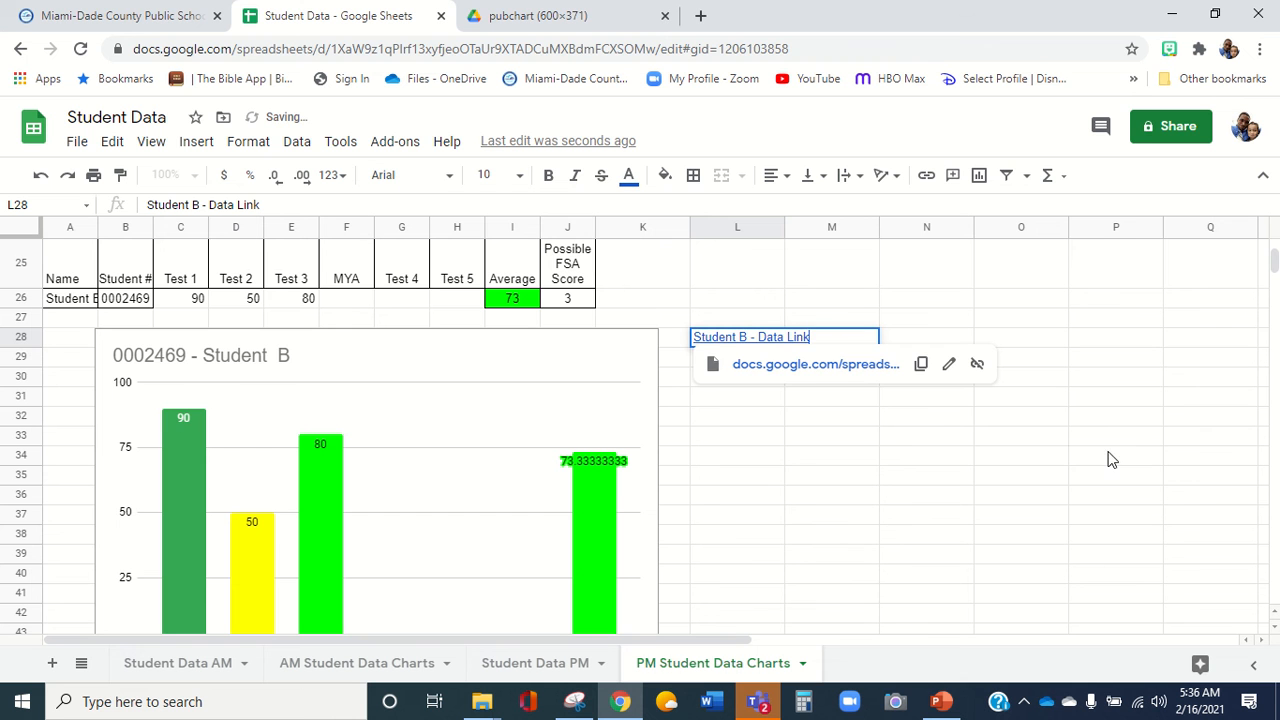
Open Student B's data link, compare the published chart with Student A's published chart, and return to the spreadsheet.
left_click(857, 365)
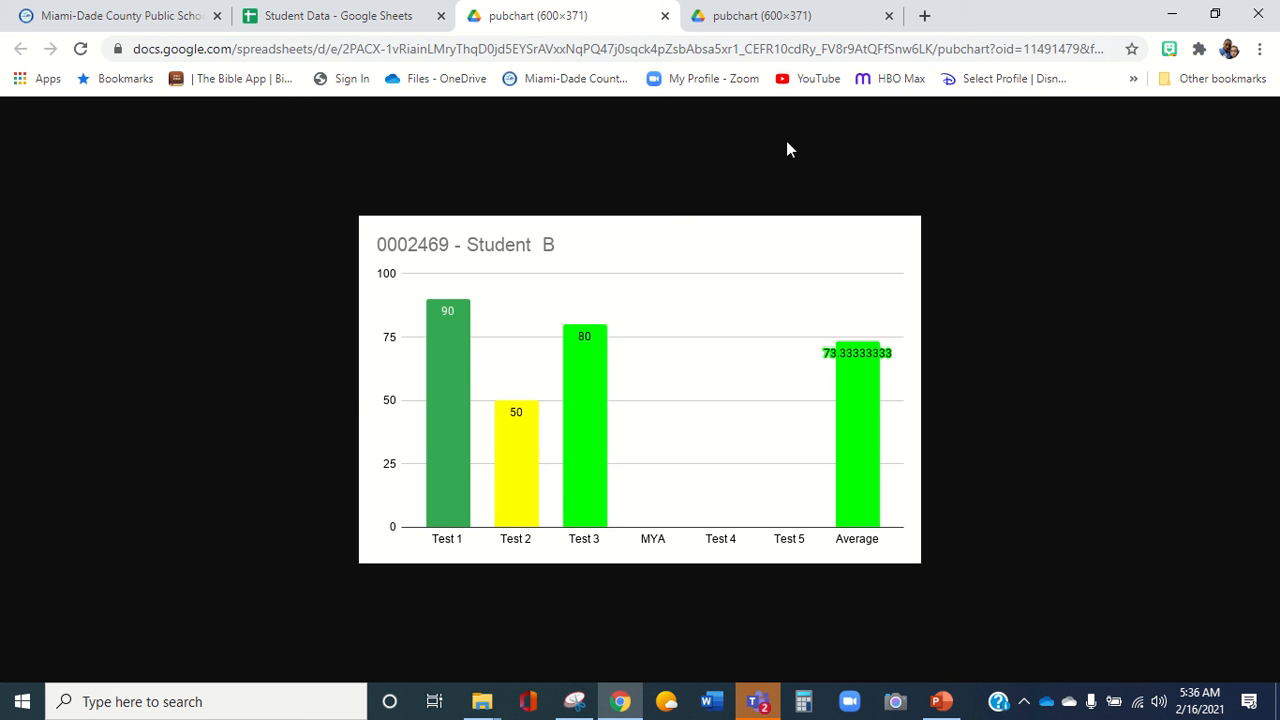
left_click(765, 16)
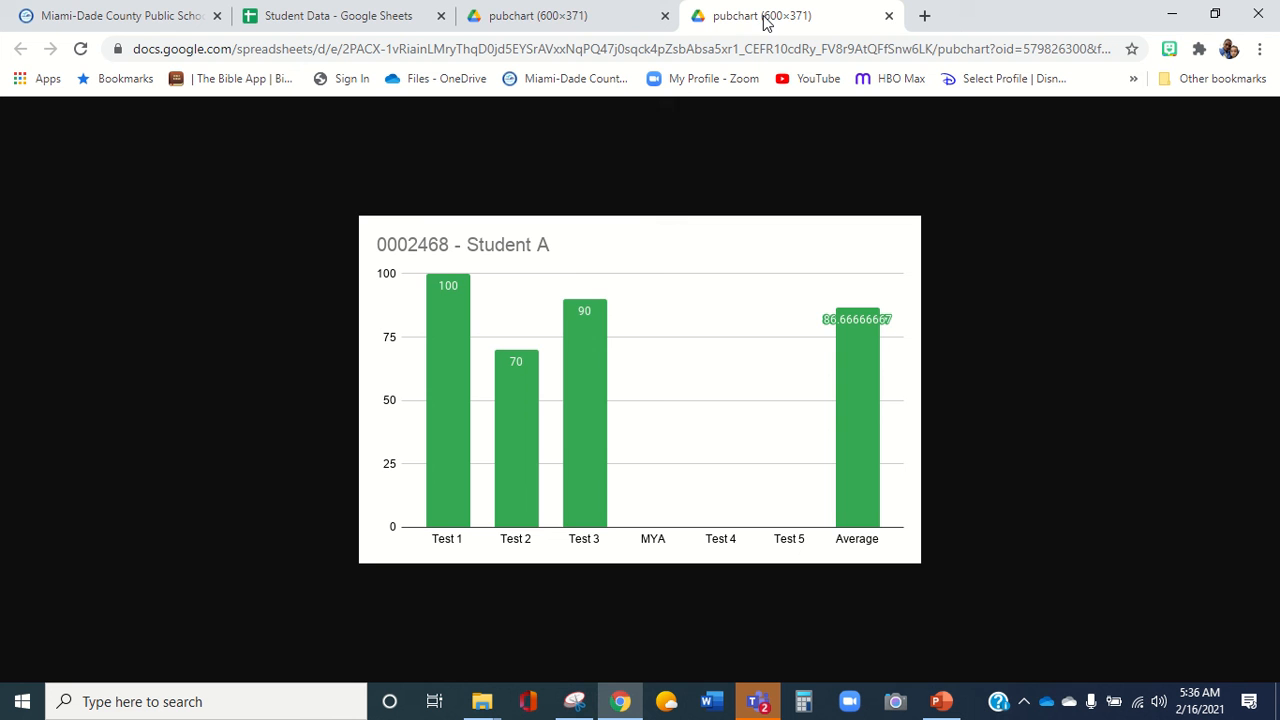
left_click(596, 18)
left_click(345, 16)
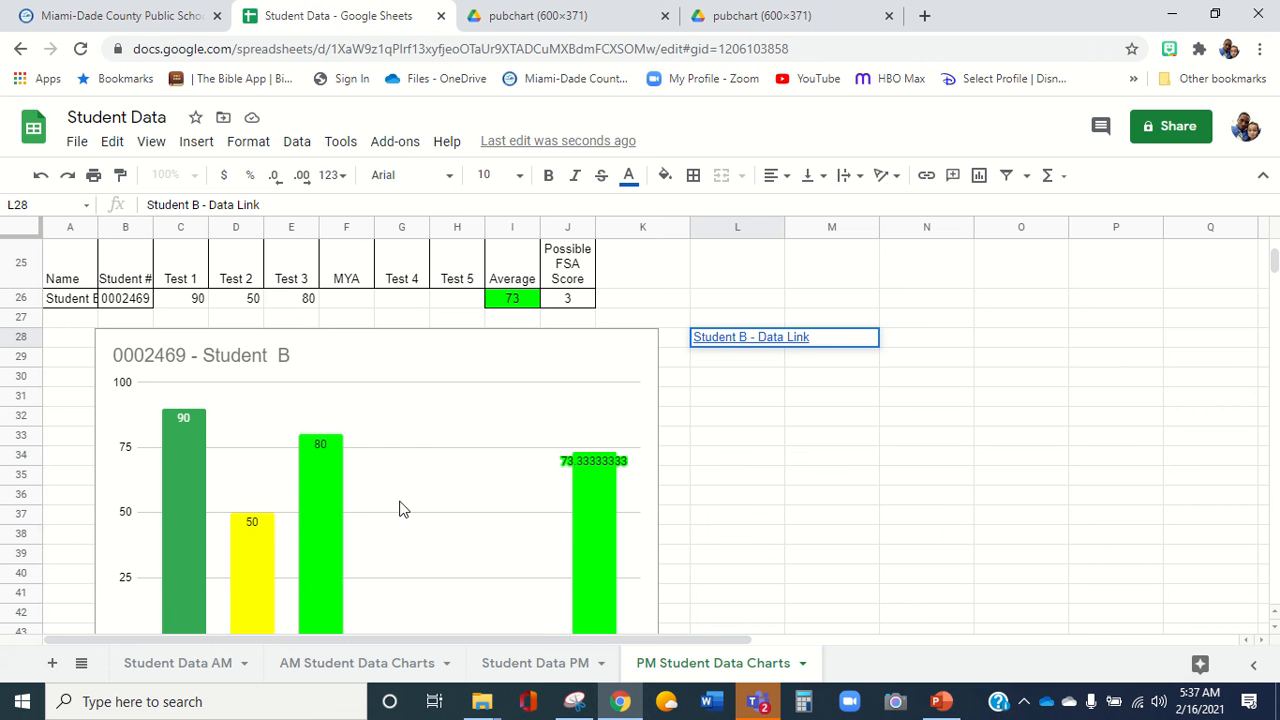
Enter MYA scores of 70, 60, 50 and 40 for Students A through D on the Student Data PM sheet.
left_click(532, 665)
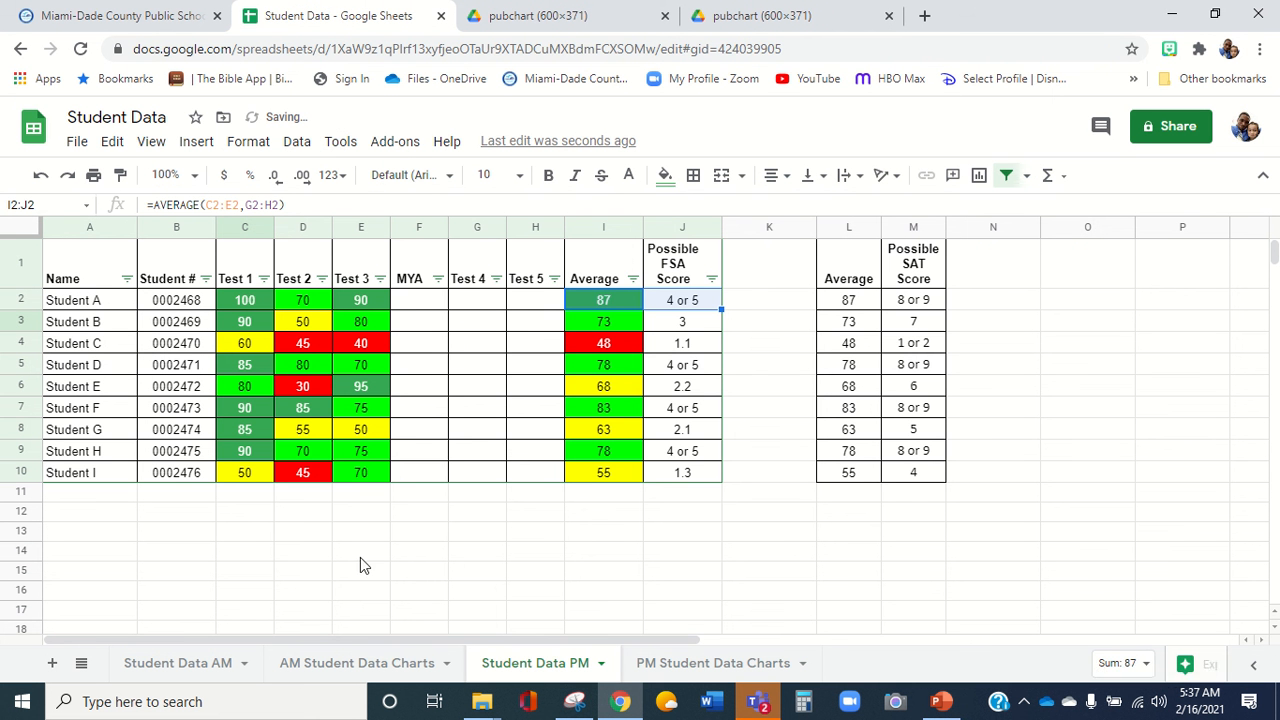
left_click(418, 305)
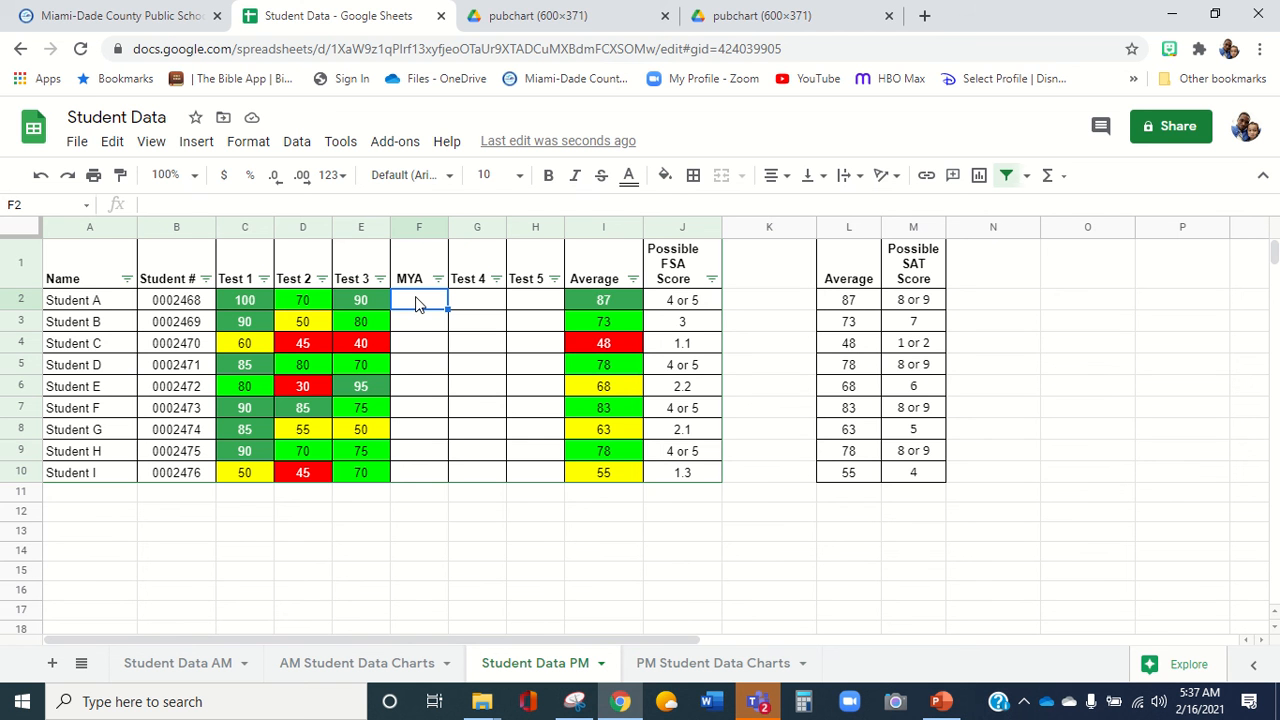
type("70")
key("Return")
type("60")
key("Return")
type("50")
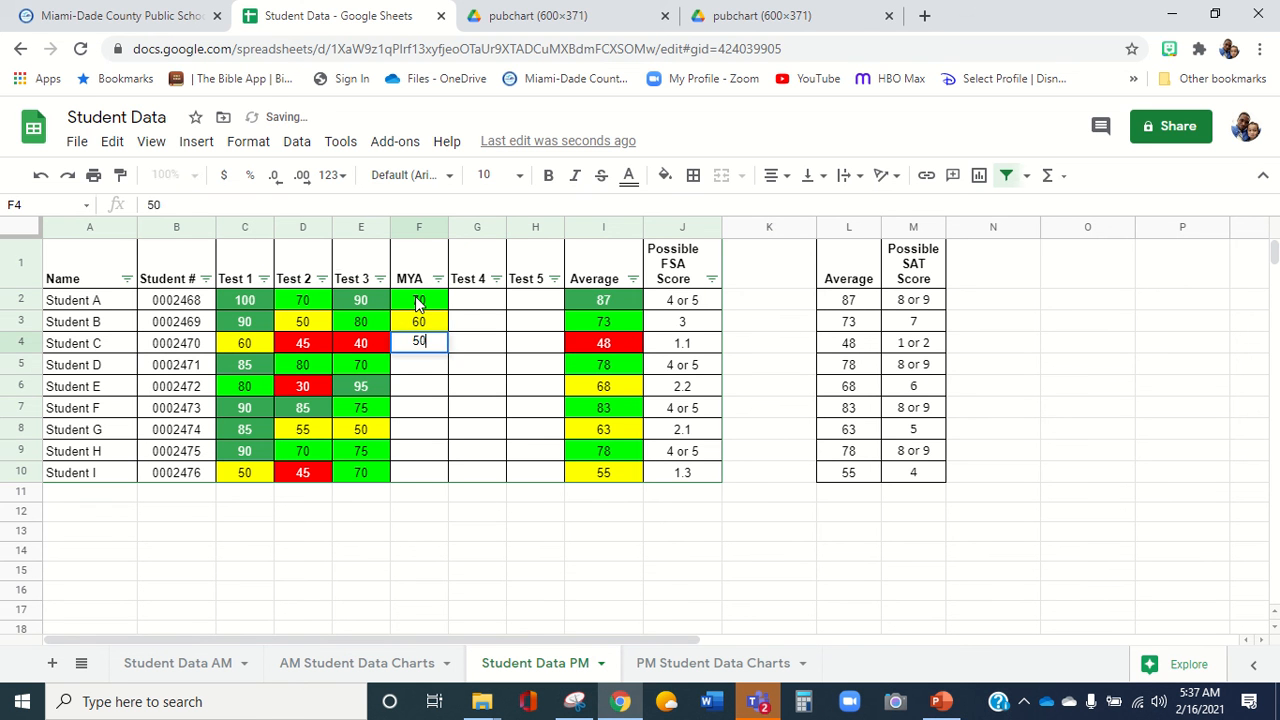
key("Return")
type("40")
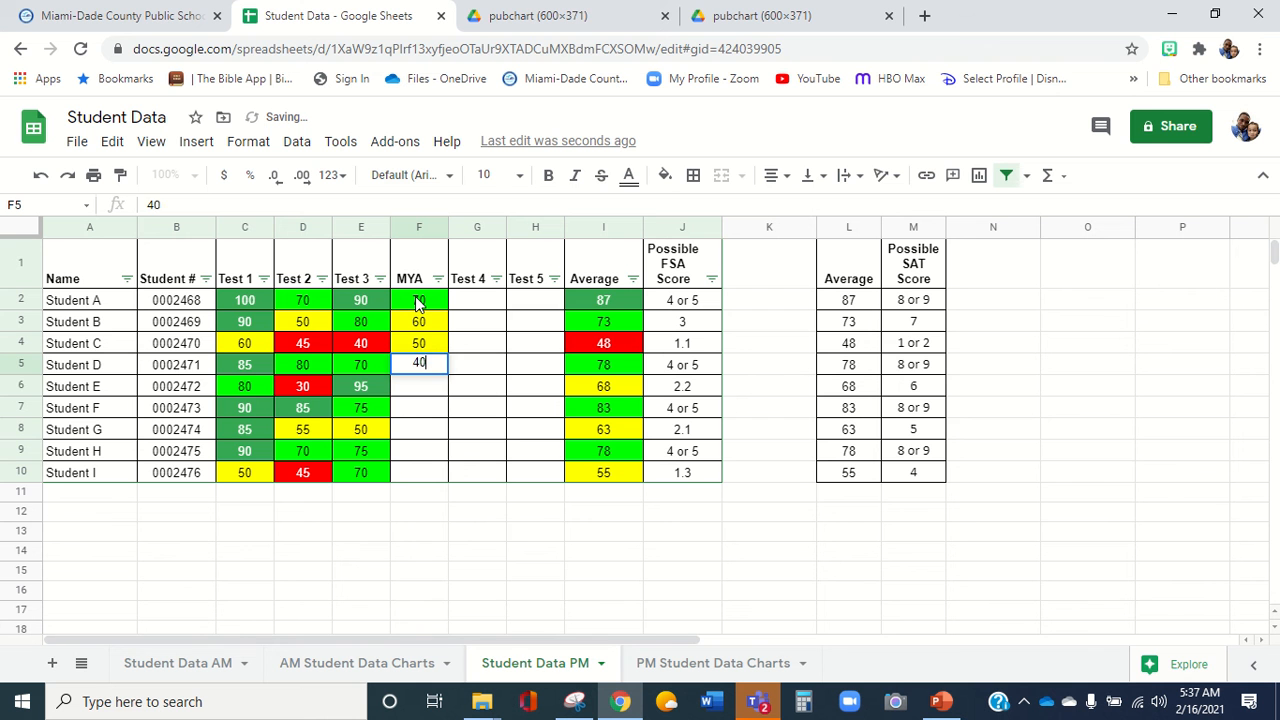
key("Return")
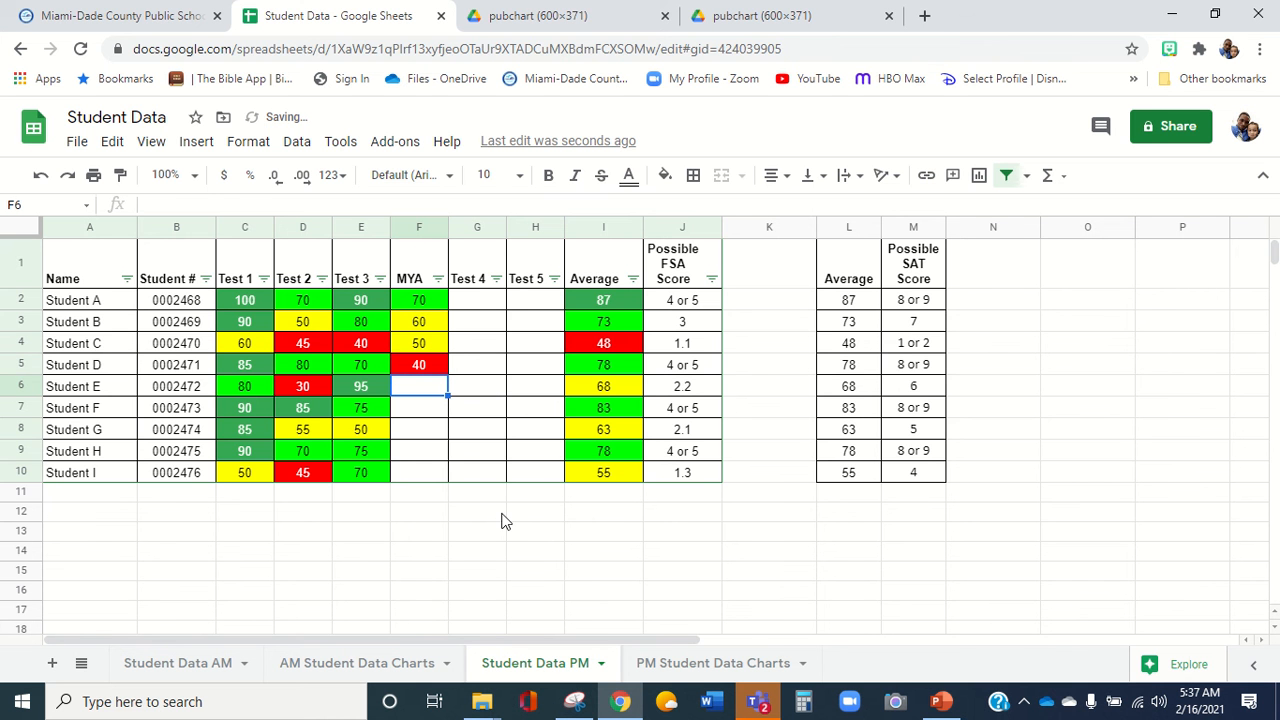
Recolor the MYA and Test 2 bars bright green in Student A's chart on the PM Student Data Charts sheet.
left_click(672, 665)
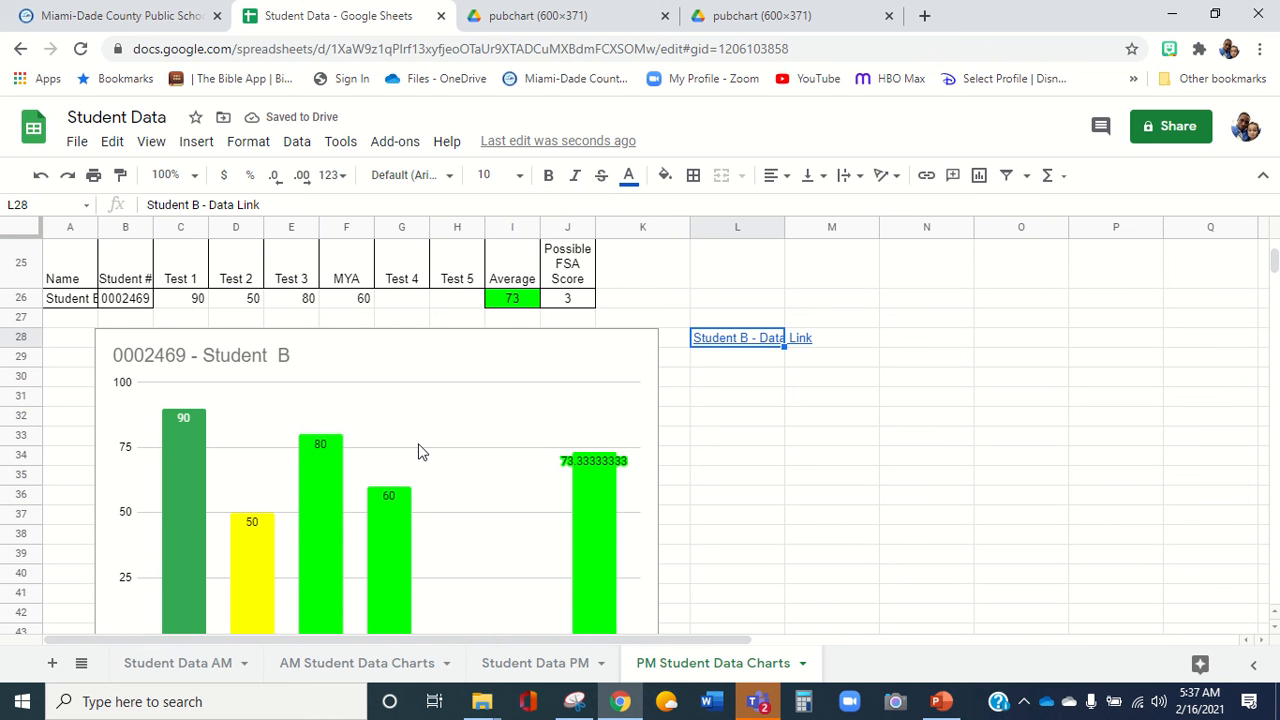
scroll(420, 452, "up", 5)
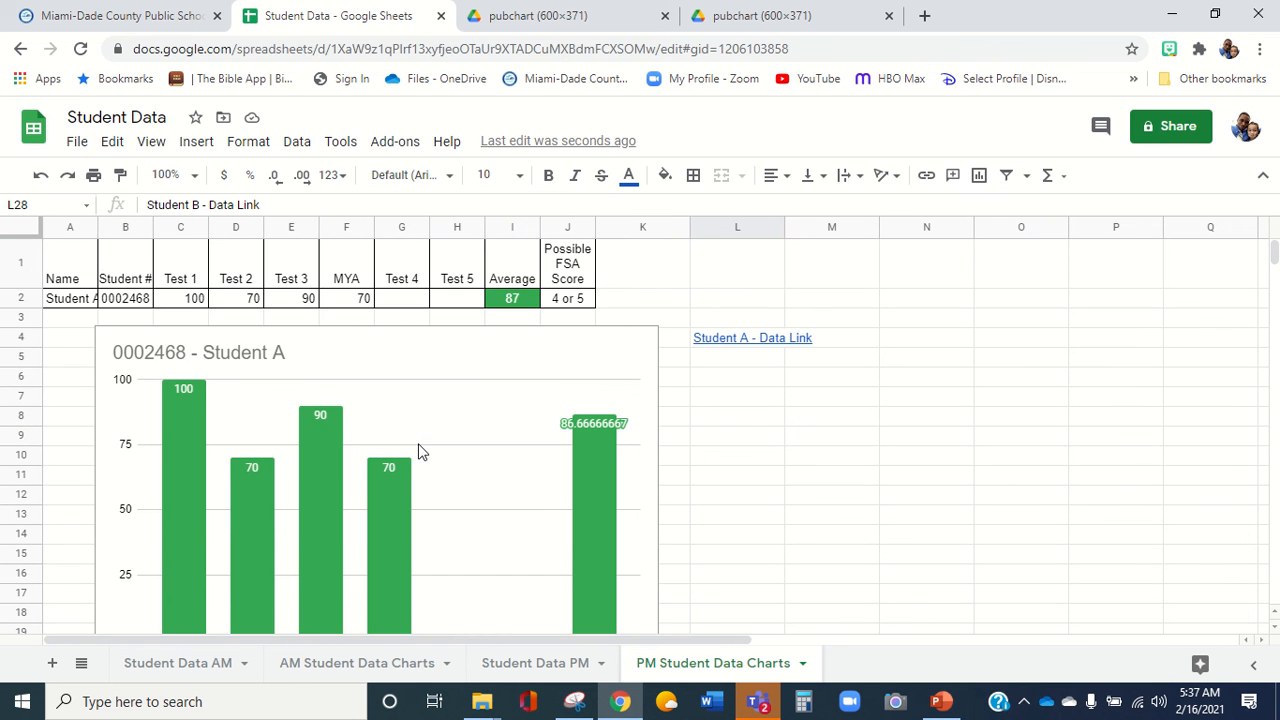
scroll(420, 452, "down", 2)
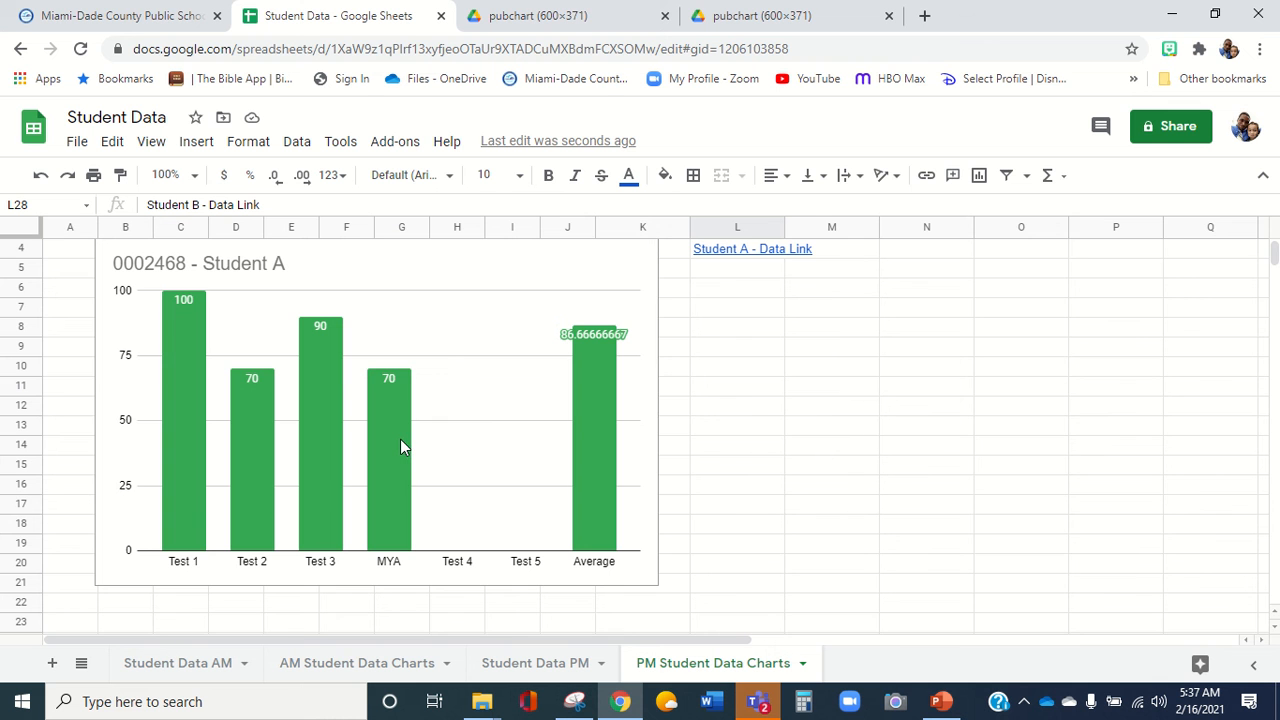
double_click(400, 442)
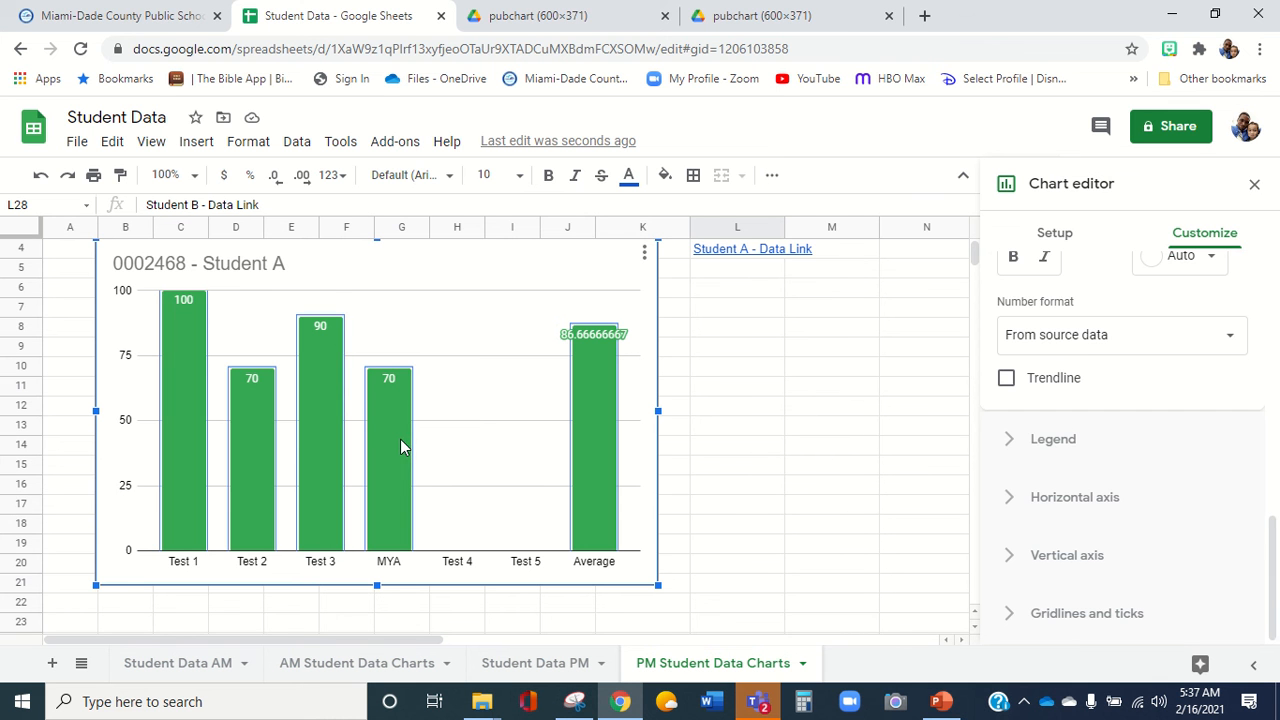
left_click(400, 446)
left_click(1045, 348)
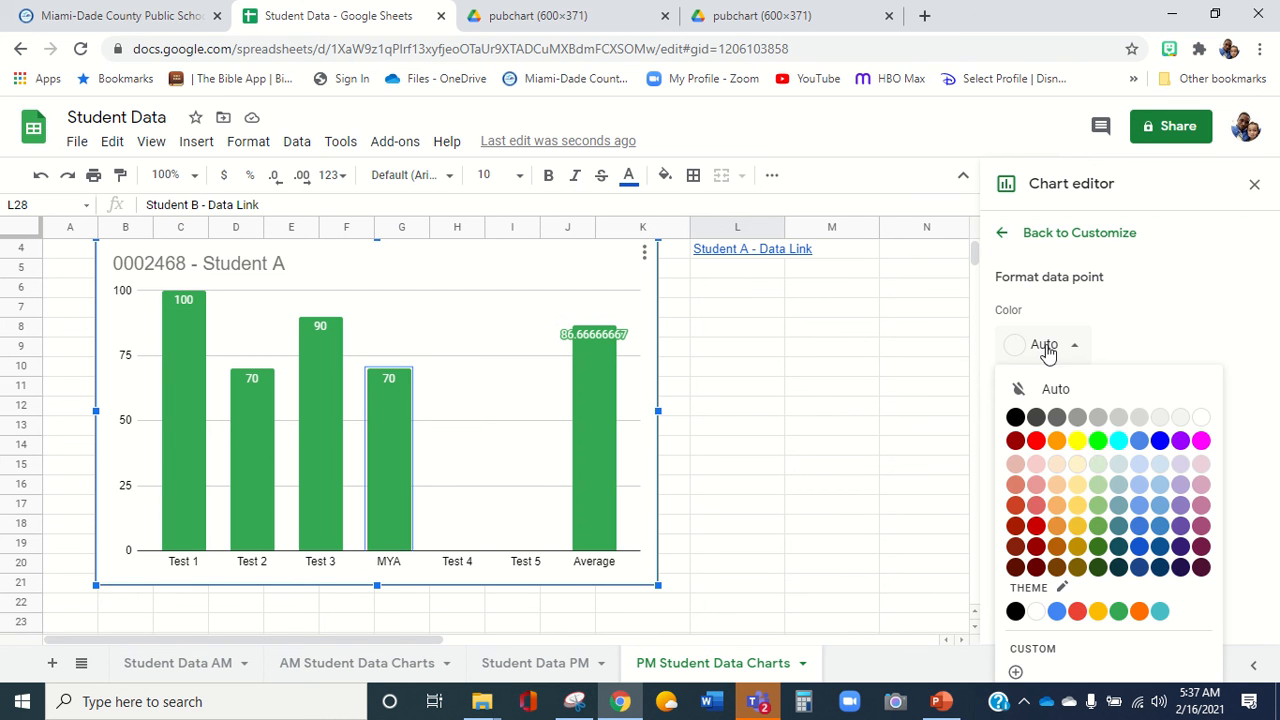
left_click(1098, 441)
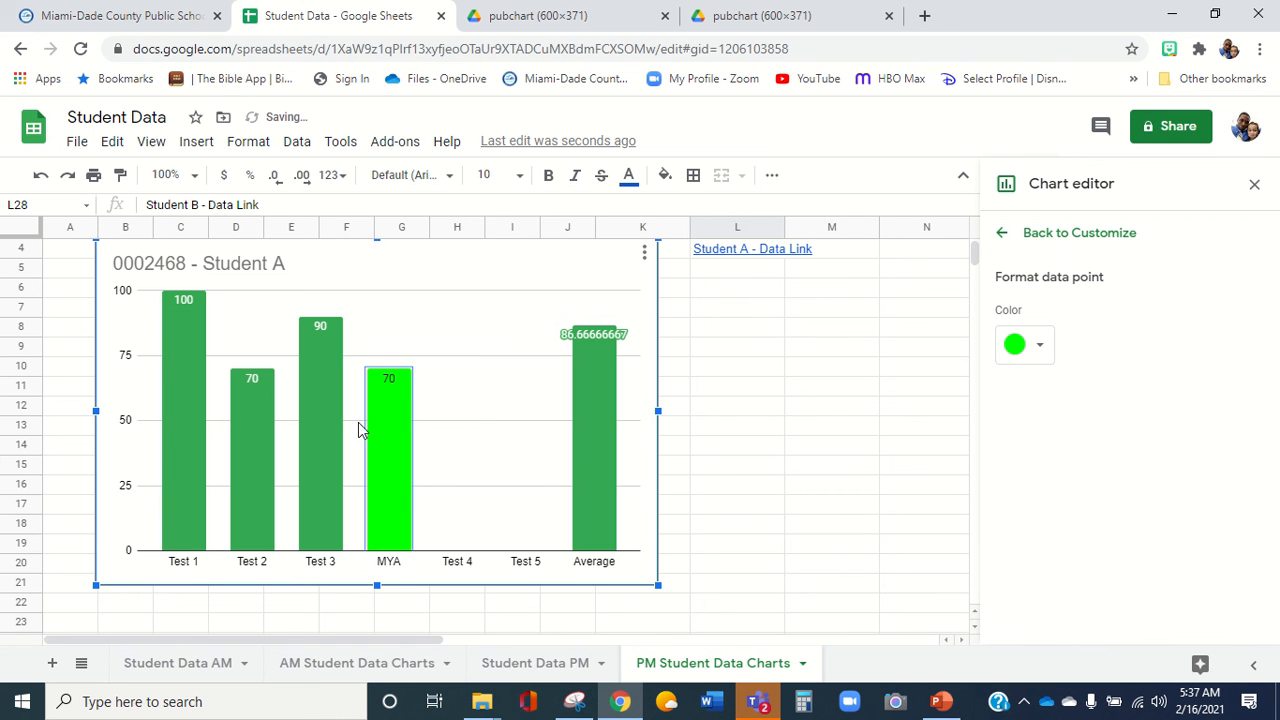
left_click(243, 452)
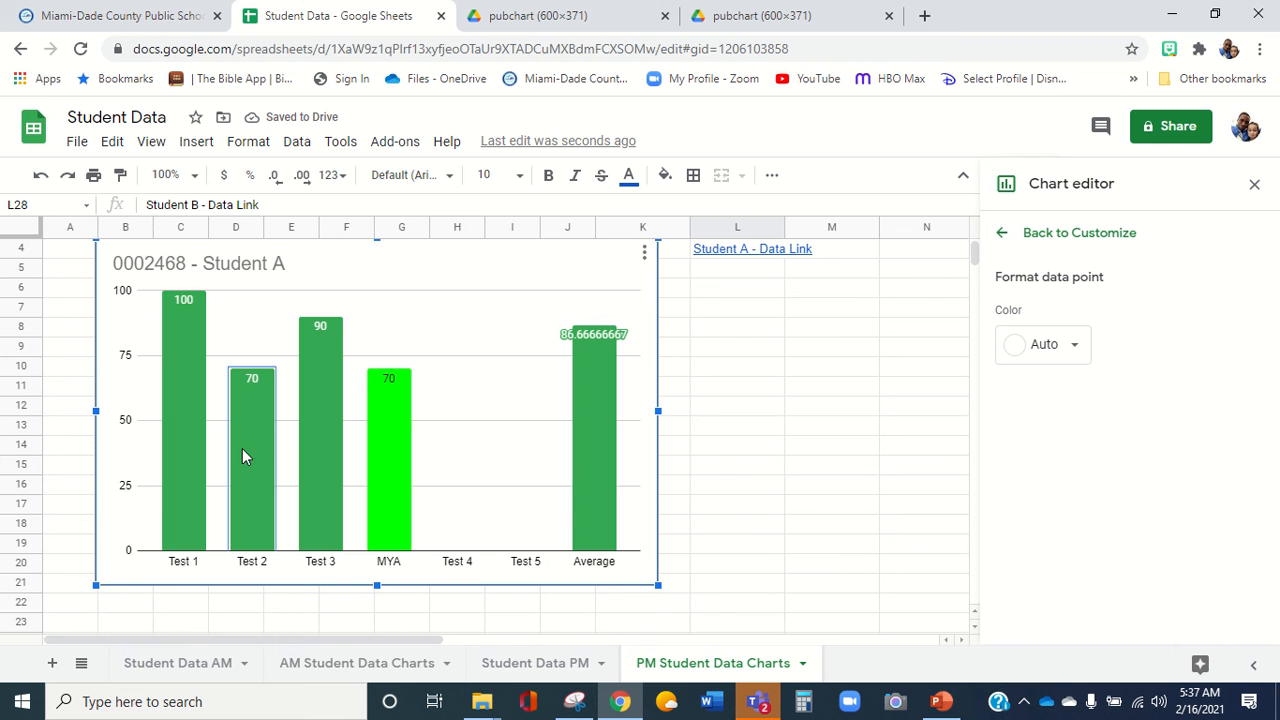
left_click(1052, 344)
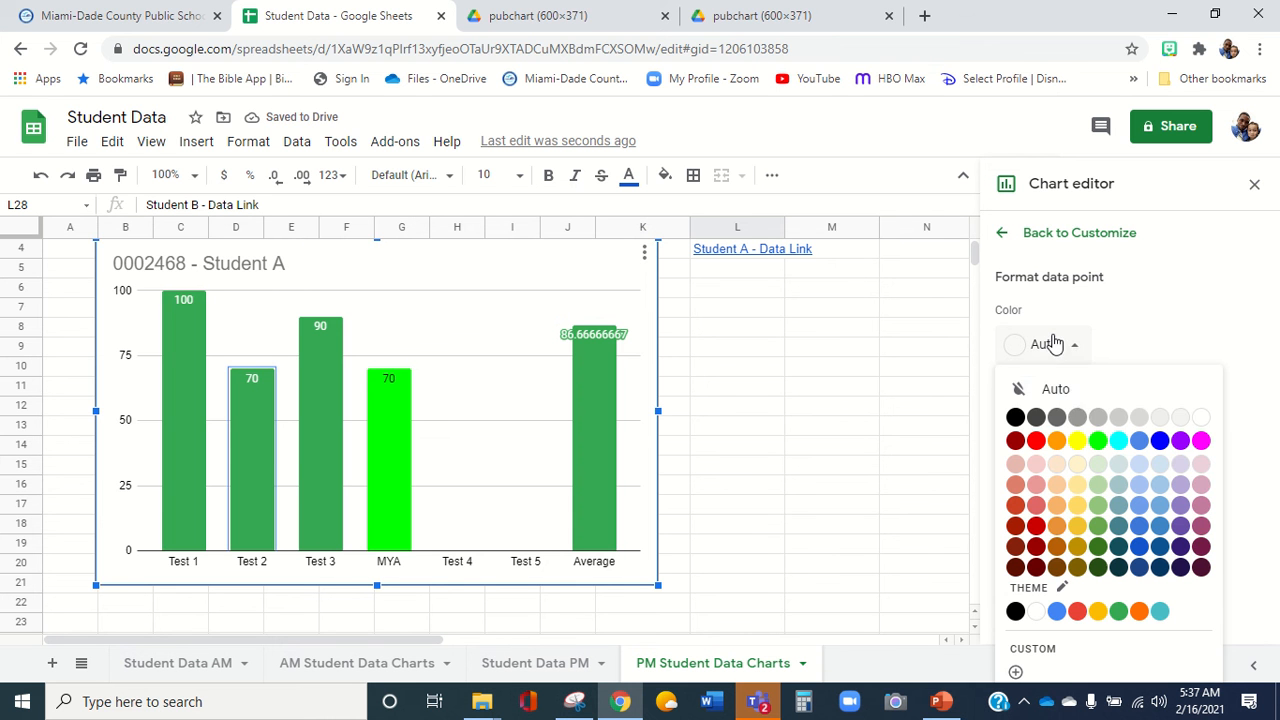
left_click(1098, 441)
Recolor only the MYA bar yellow in Student B's chart.
scroll(818, 385, "down", 5)
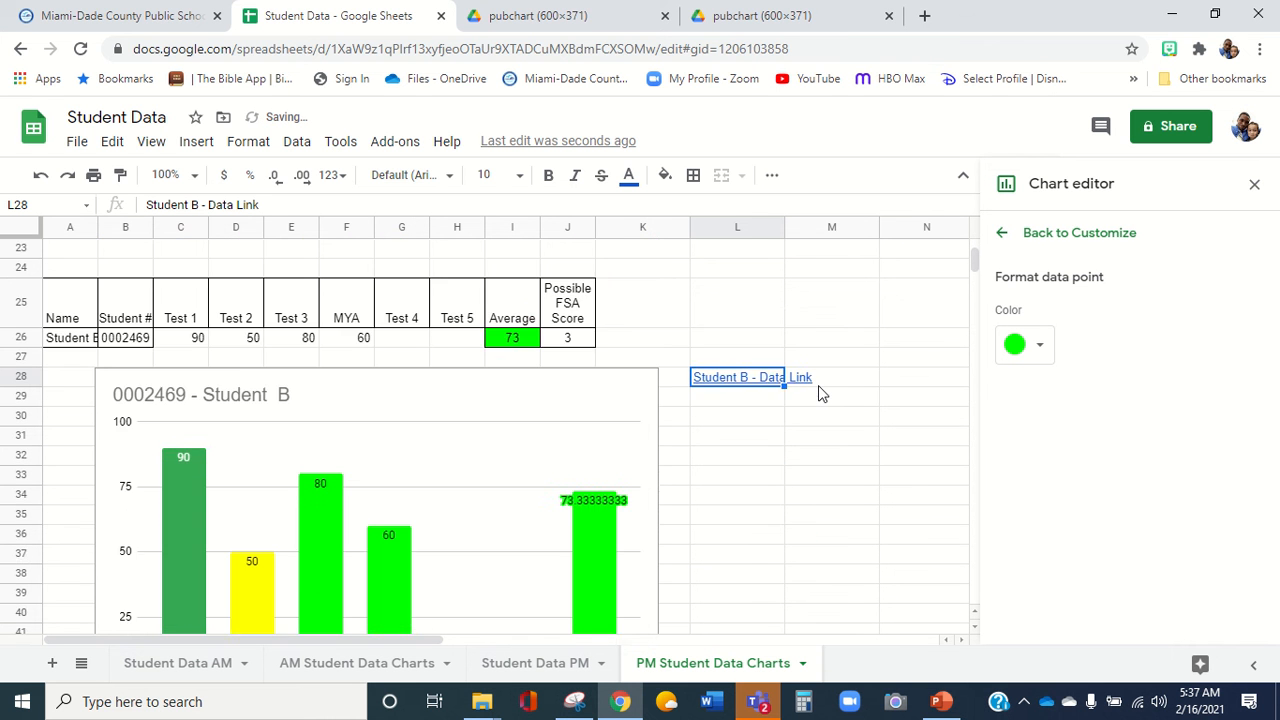
scroll(818, 391, "down", 3)
left_click(390, 417)
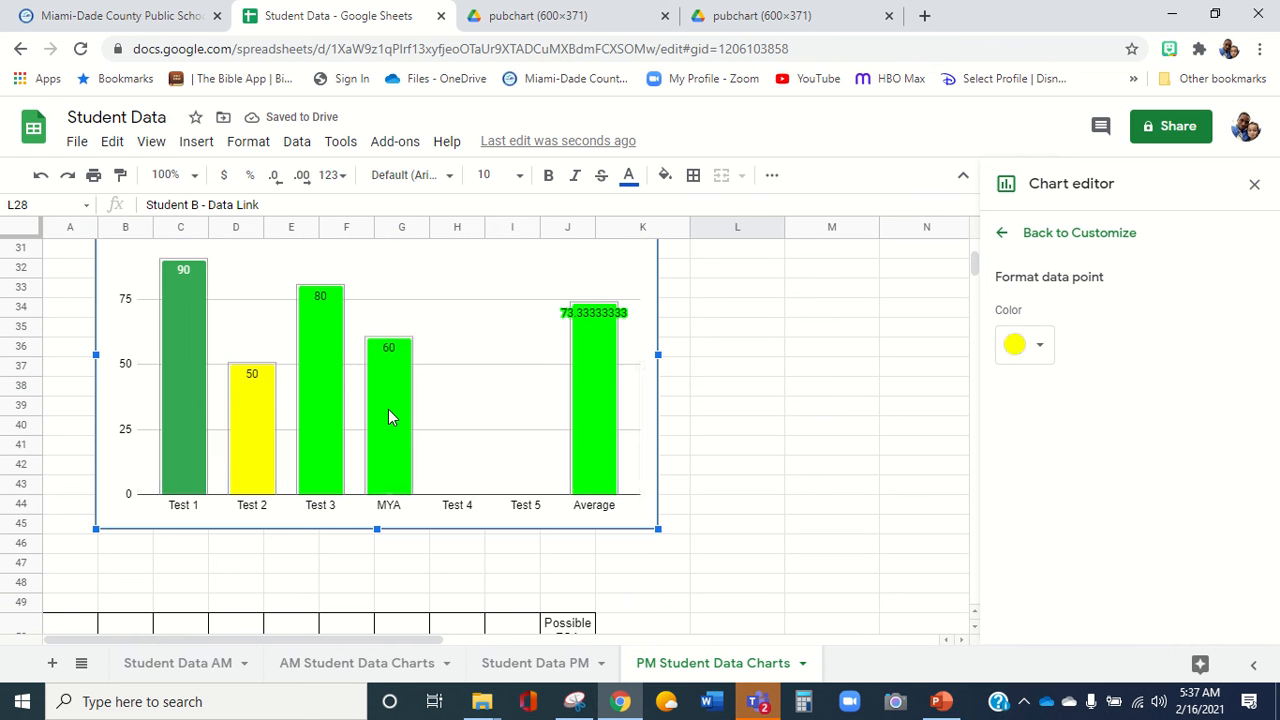
left_click(390, 417)
left_click(1044, 458)
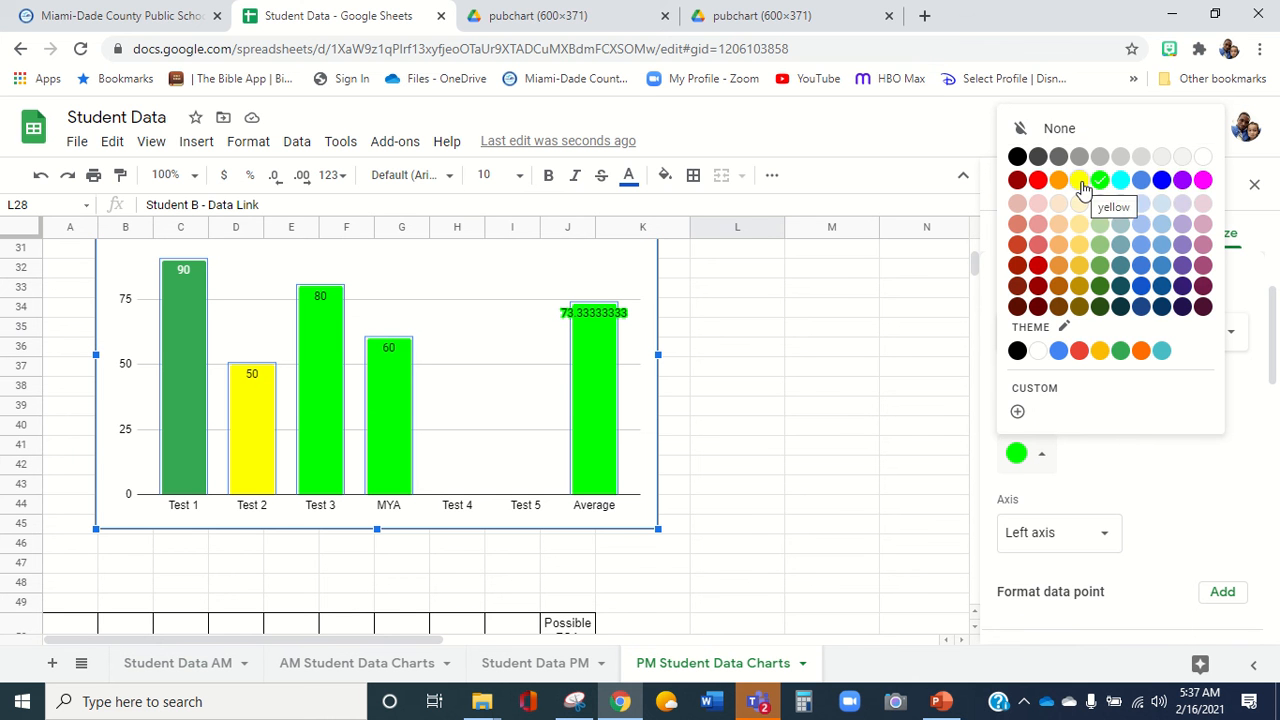
left_click(380, 407)
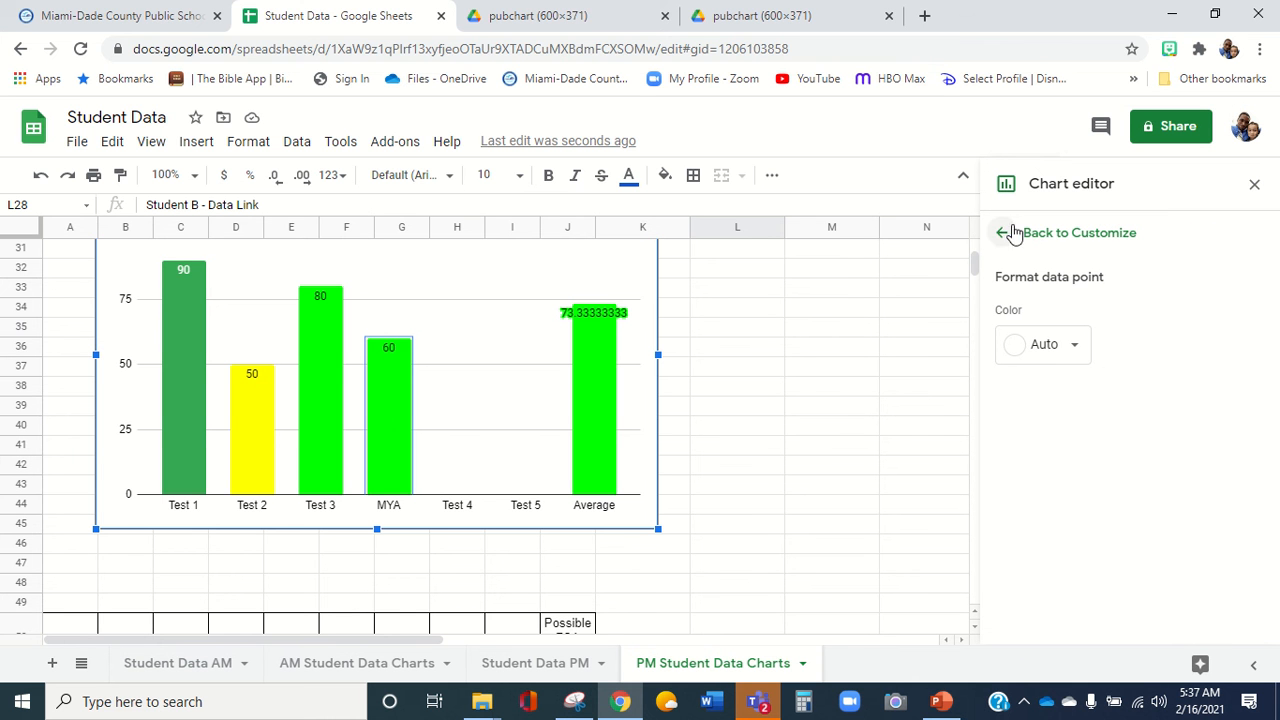
left_click(1055, 345)
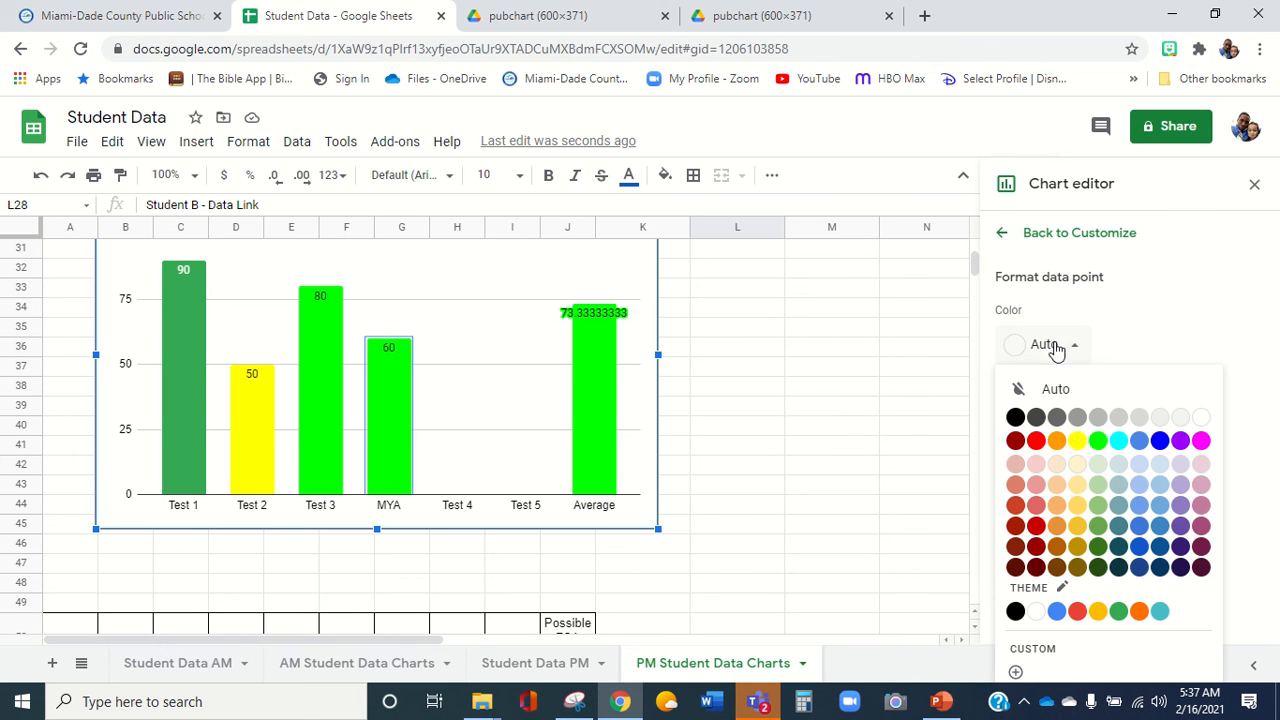
left_click(1080, 441)
Open Student A's data link and check the published chart for the new MYA score and bar colors.
scroll(768, 449, "down", 2)
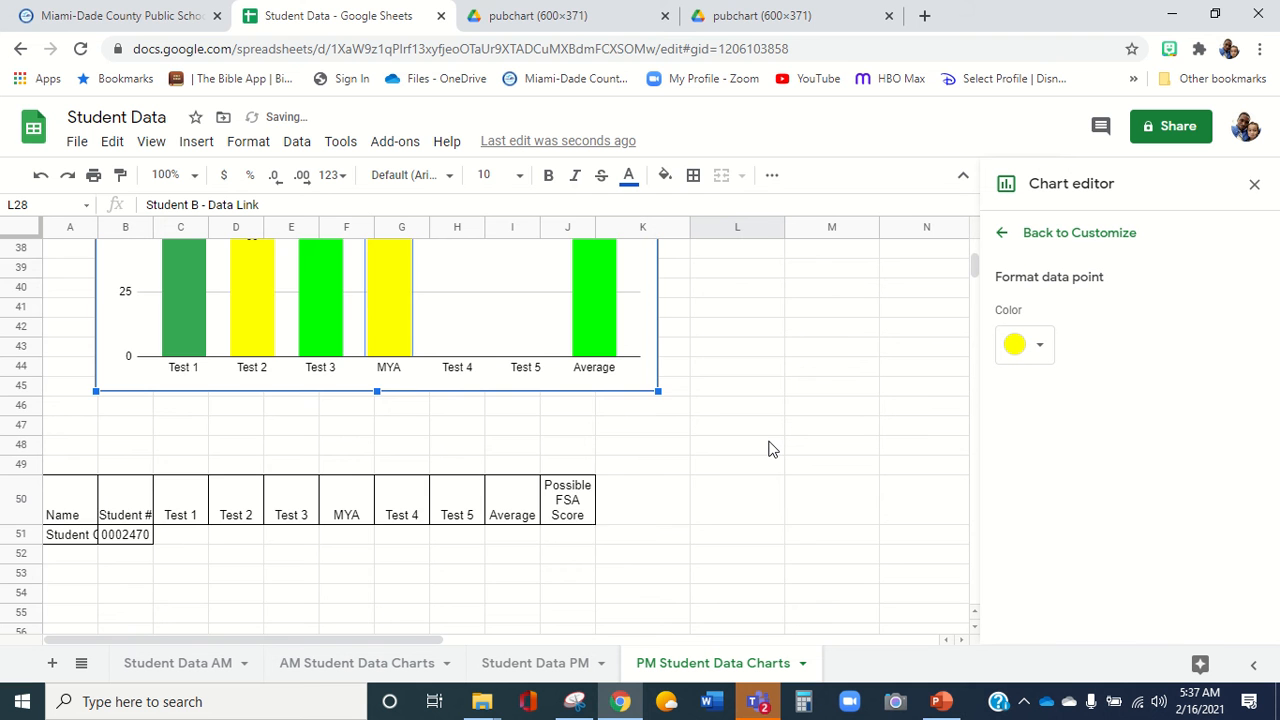
scroll(768, 449, "up", 4)
scroll(768, 449, "up", 6)
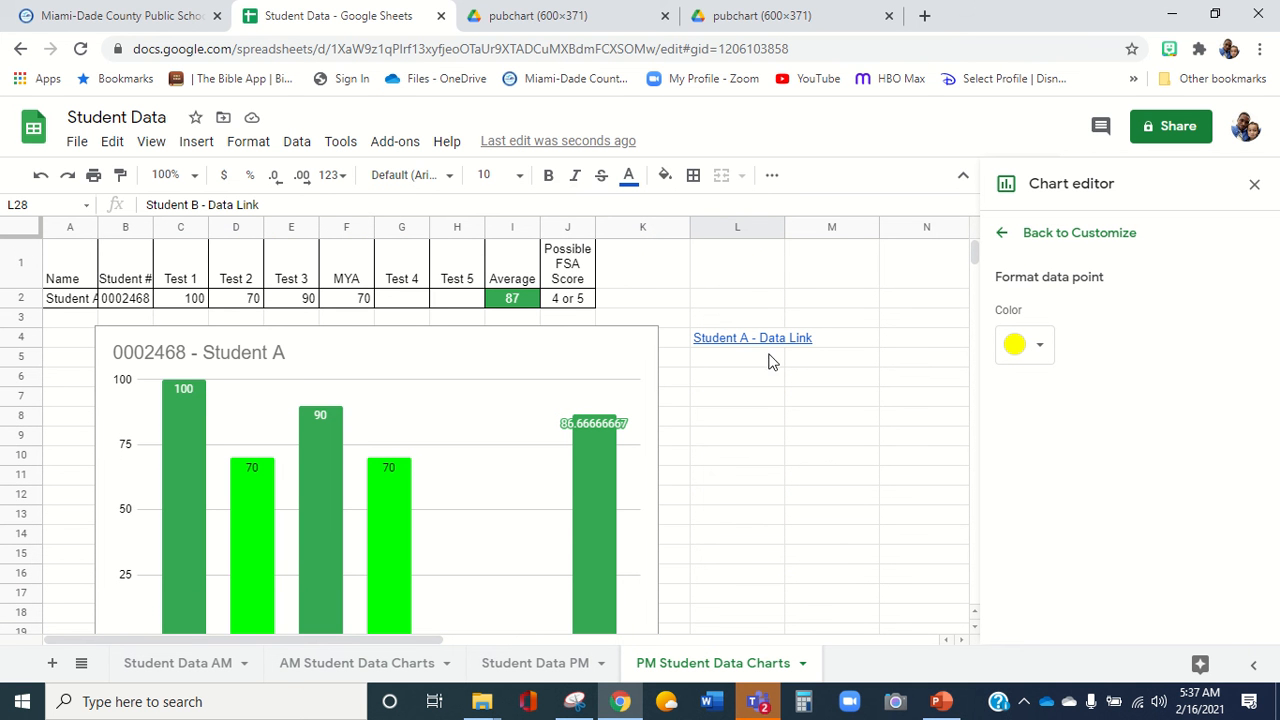
mouse_move(752, 345)
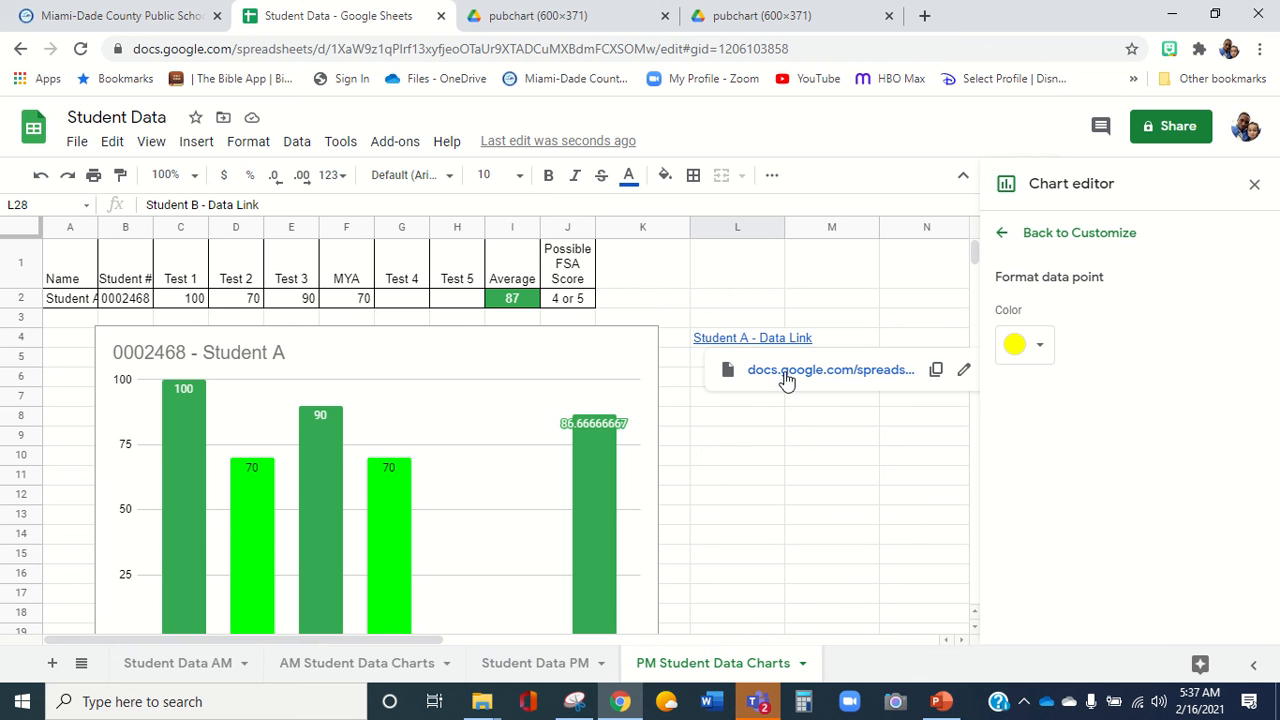
left_click(787, 371)
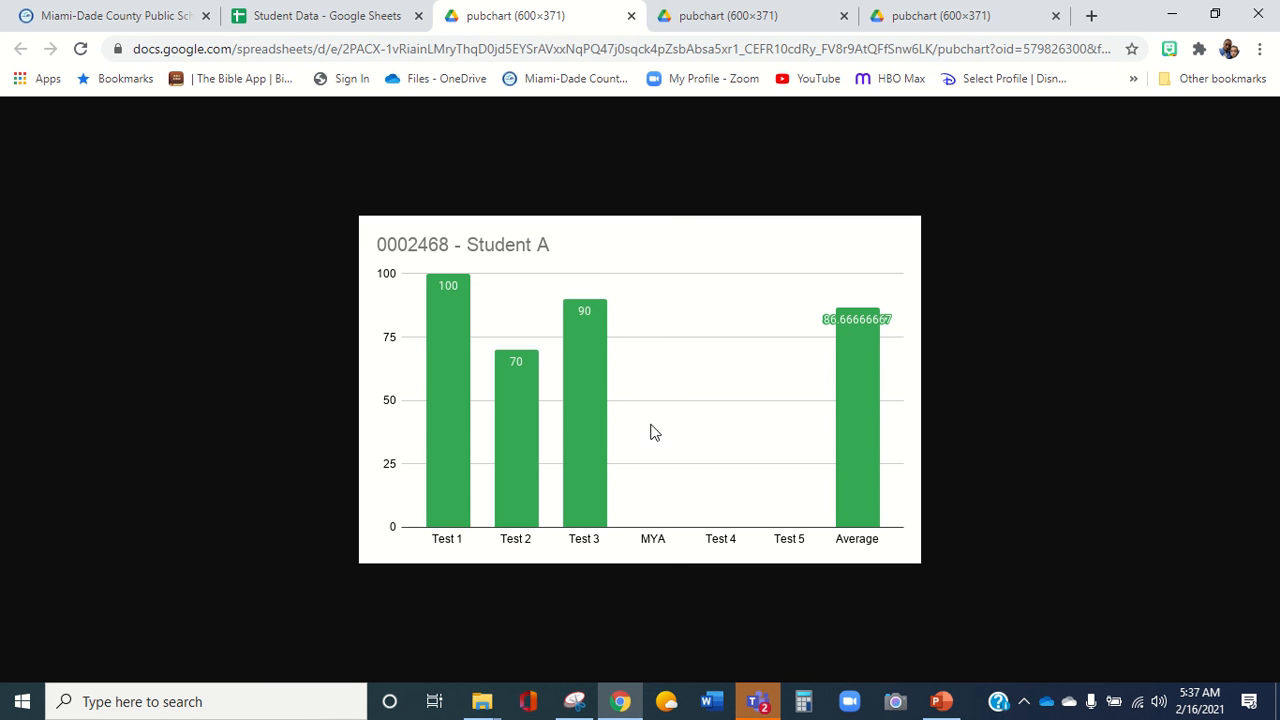
mouse_move(627, 27)
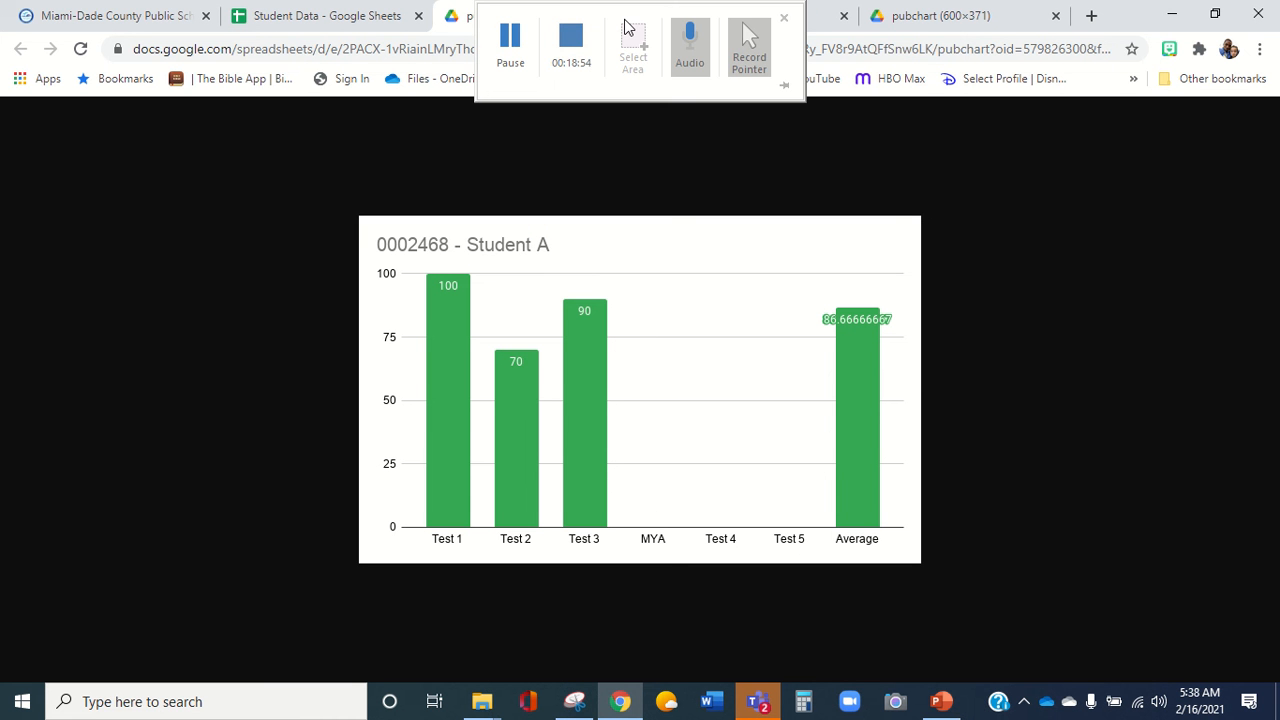